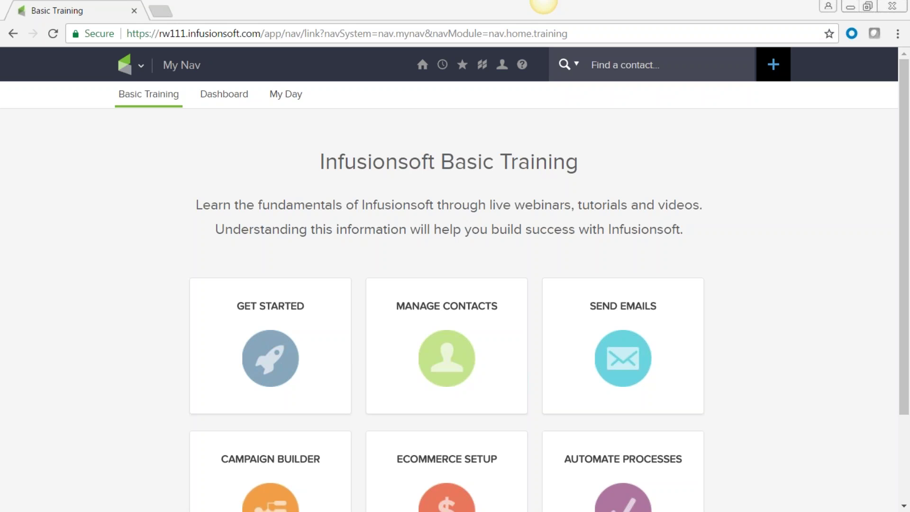
- Dismiss the My Nav overview and open the ? help menu with Help Center, support case and live chat
click(96, 264)
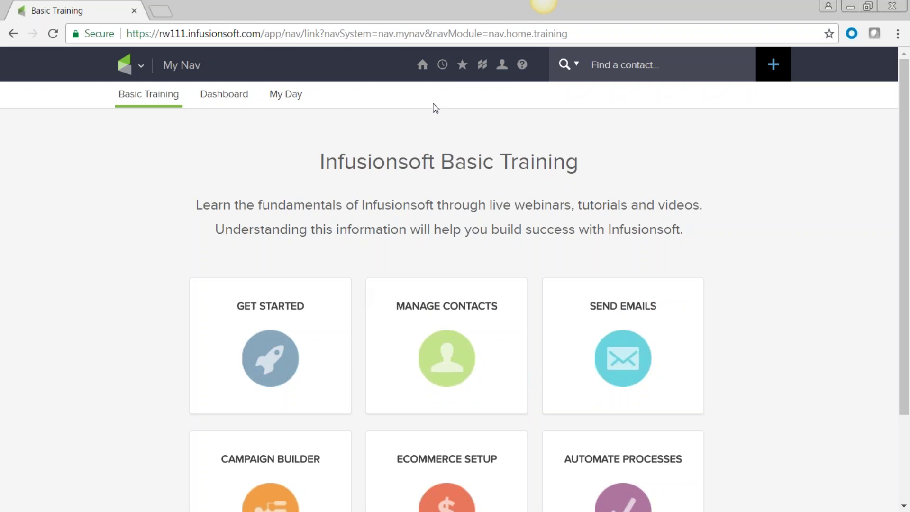
click(523, 66)
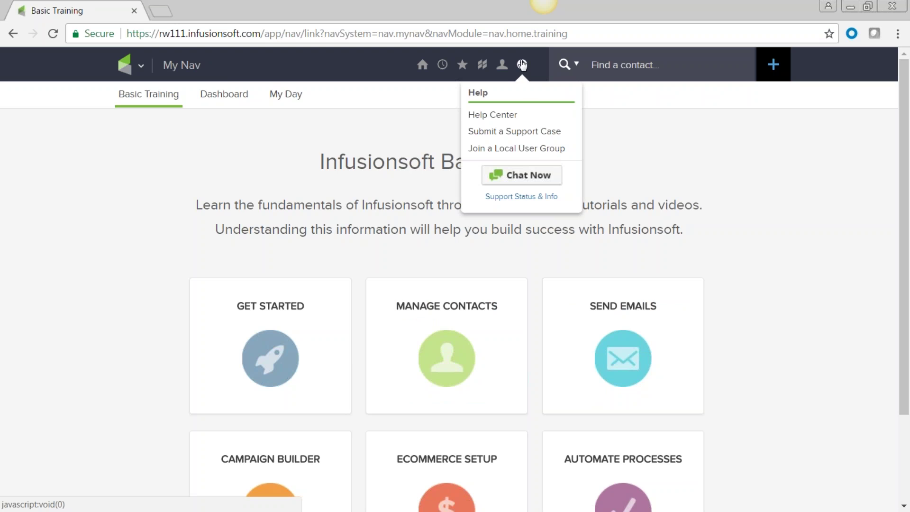
- Open the Help Center in a new tab and go to the User Guides listing
click(496, 119)
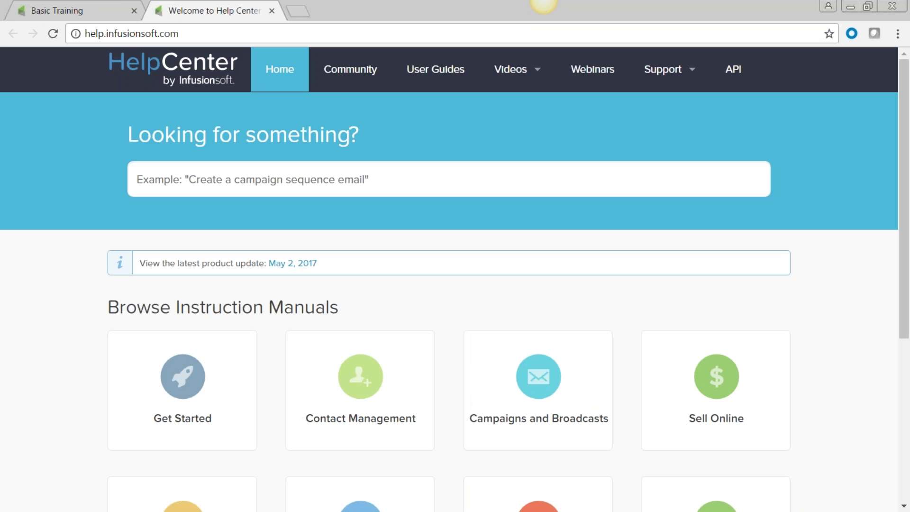
scroll(423, 353, down, 5)
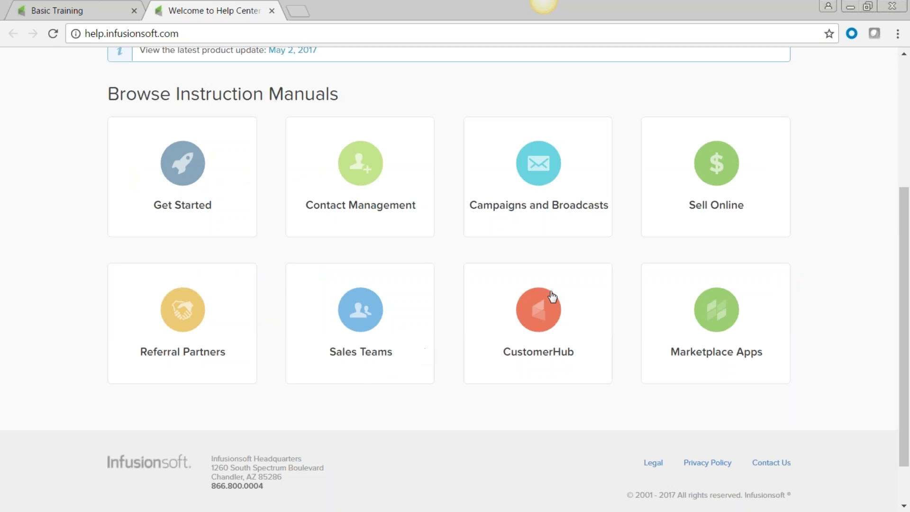
scroll(651, 309, up, 5)
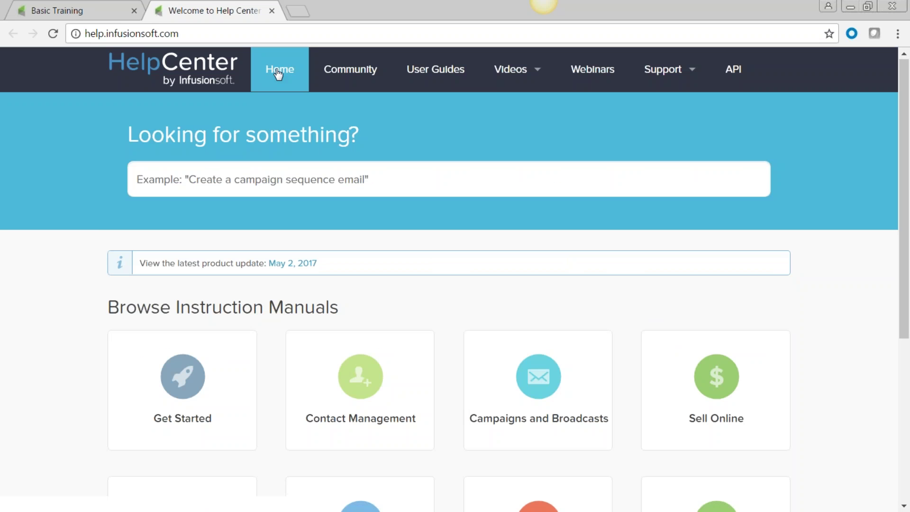
click(437, 80)
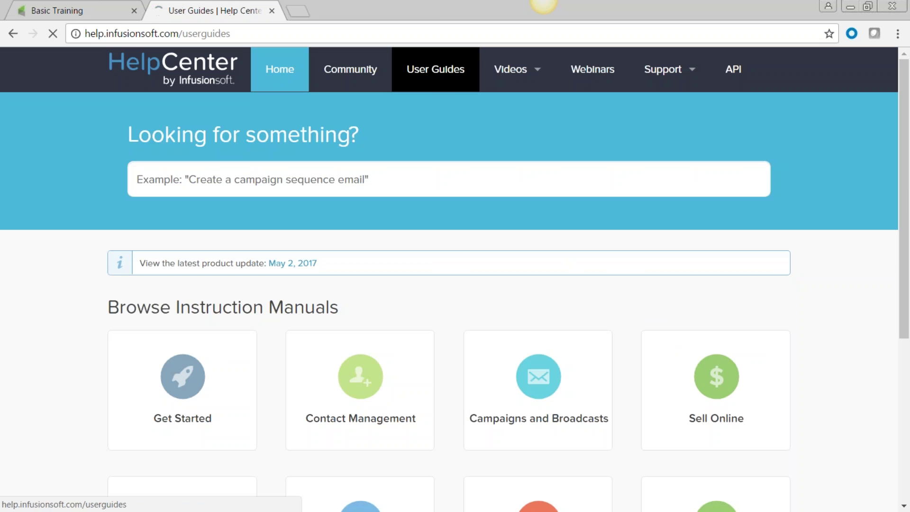
scroll(365, 382, down, 3)
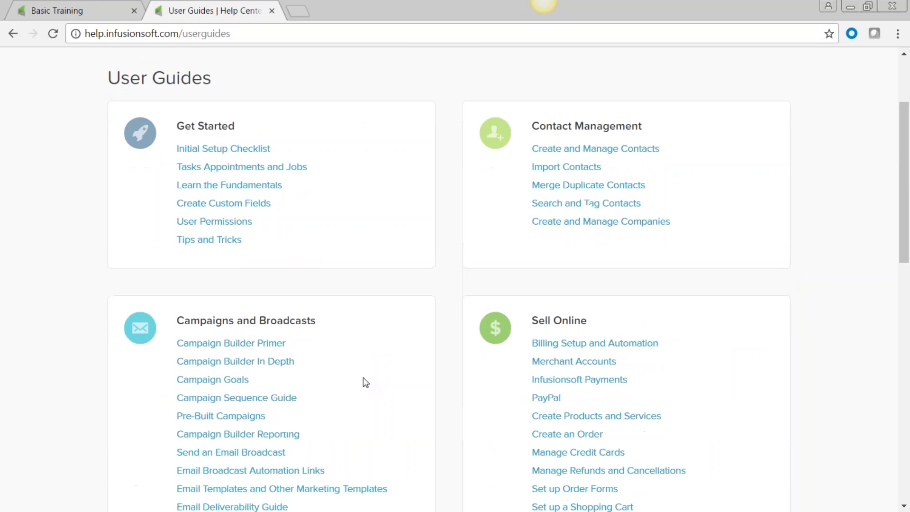
scroll(364, 377, up, 3)
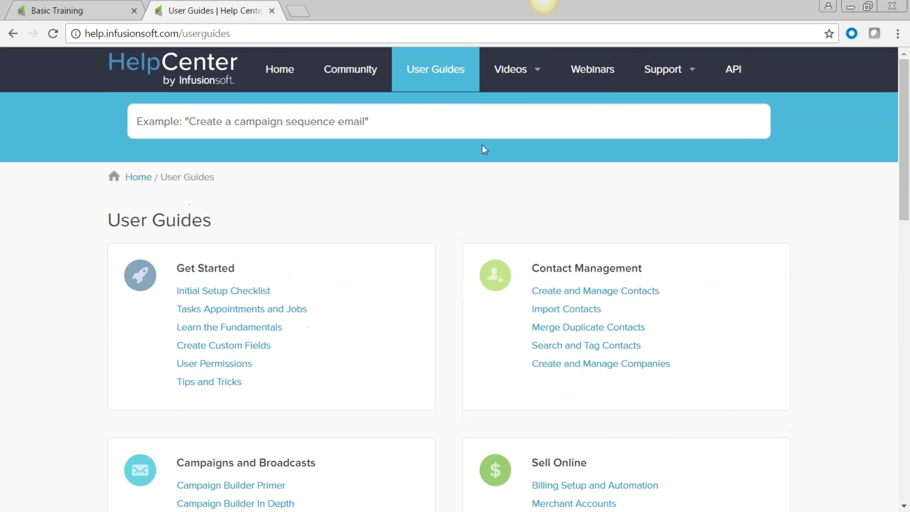
- Open the Referral Partner Reports guide and its 'How To Access And Use Referral Program Reports' article
click(531, 68)
scroll(290, 439, down, 6)
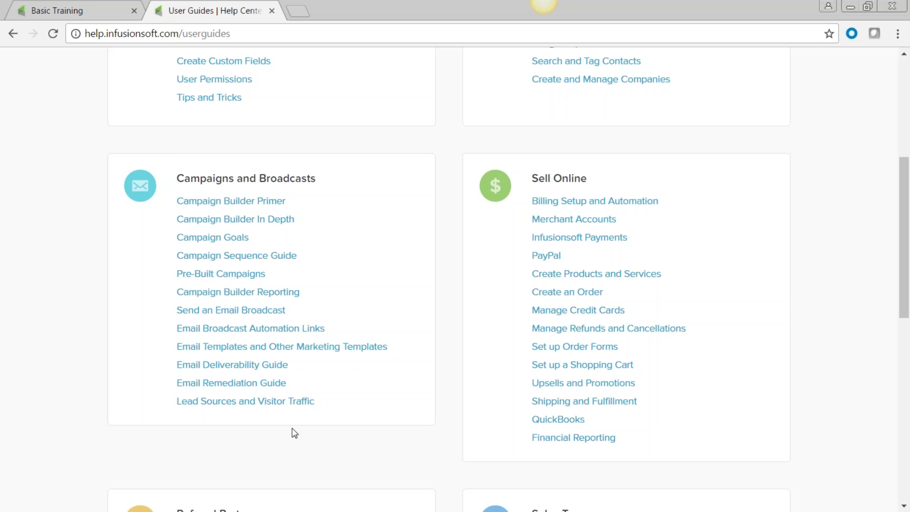
scroll(292, 429, down, 5)
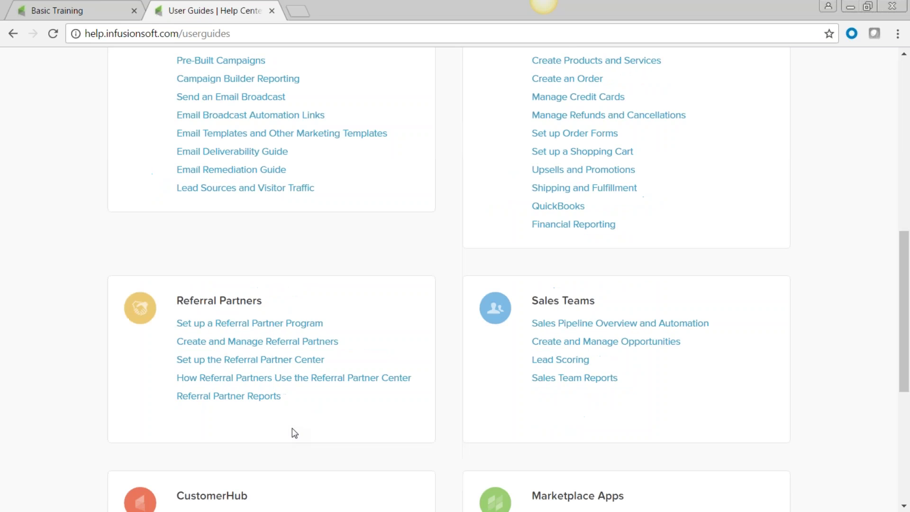
click(230, 398)
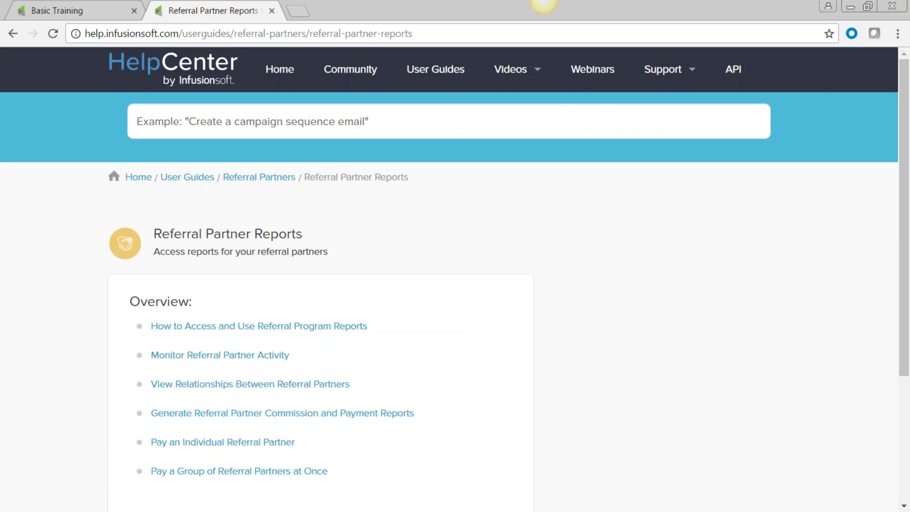
scroll(389, 390, down, 1)
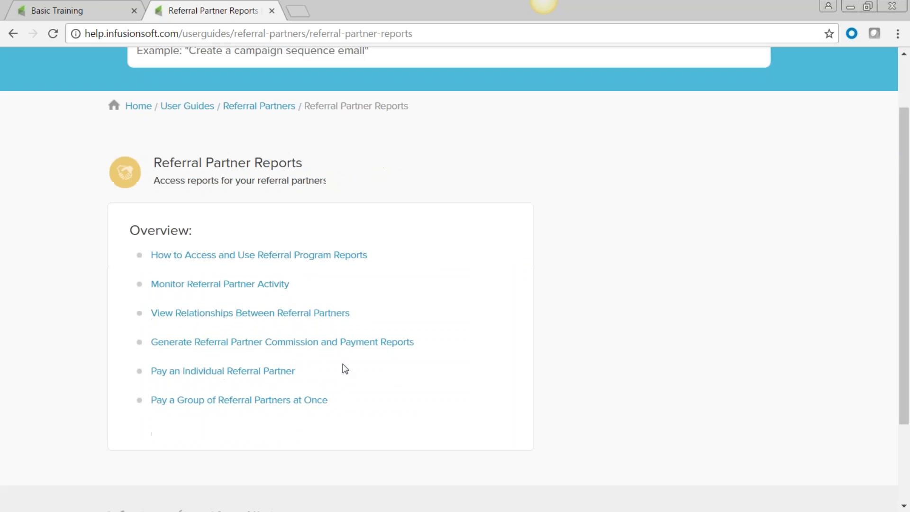
click(214, 260)
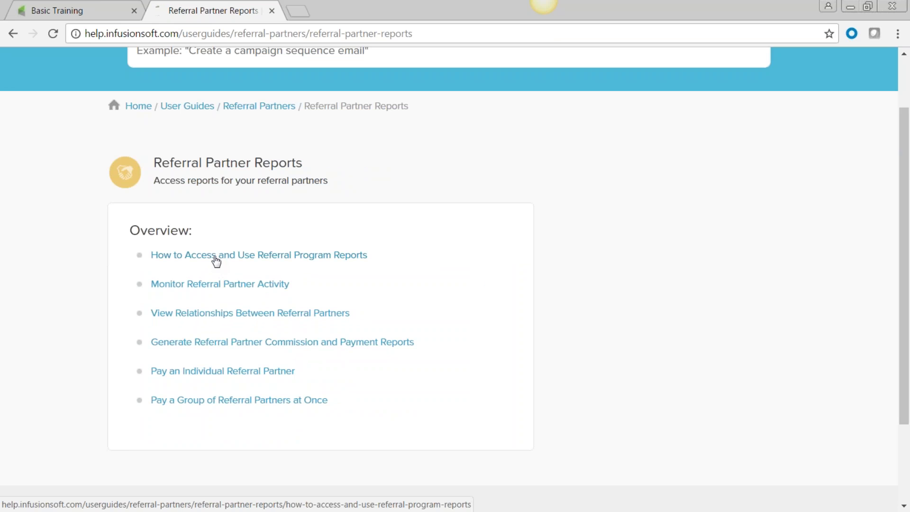
scroll(467, 308, down, 5)
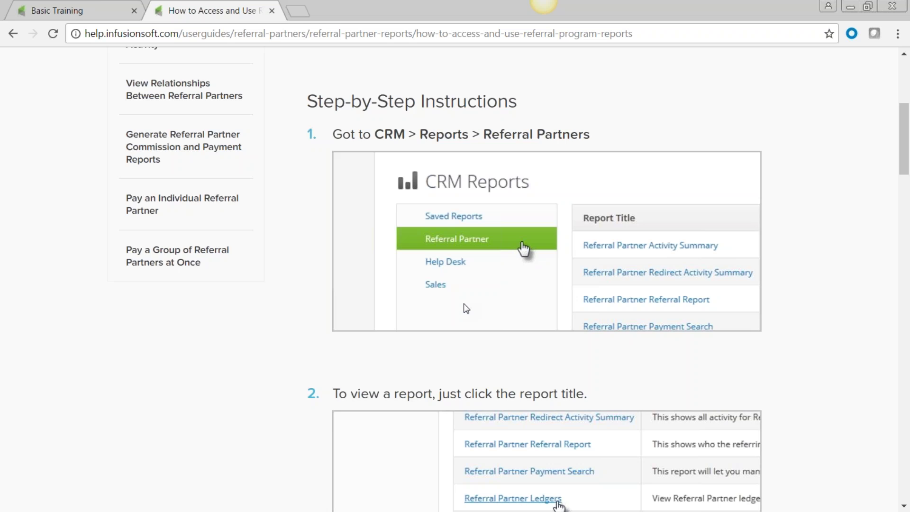
scroll(466, 309, up, 6)
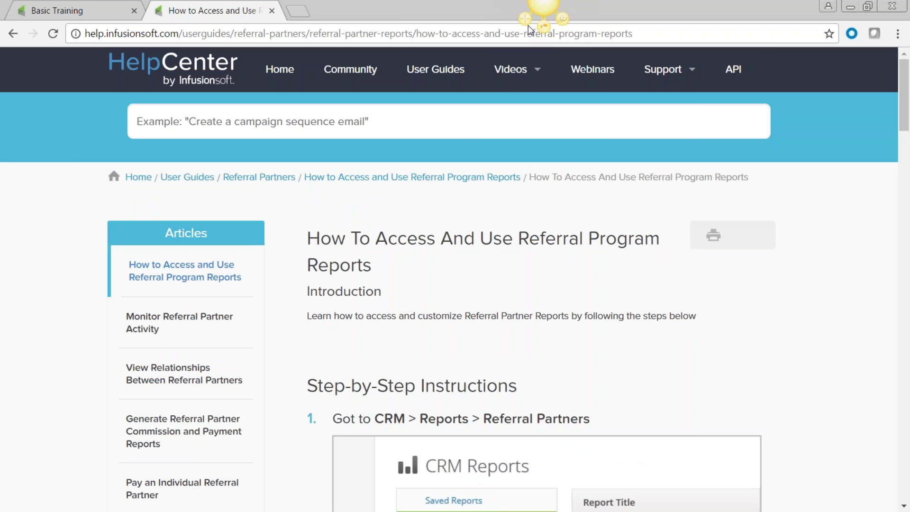
mouse_move(516, 80)
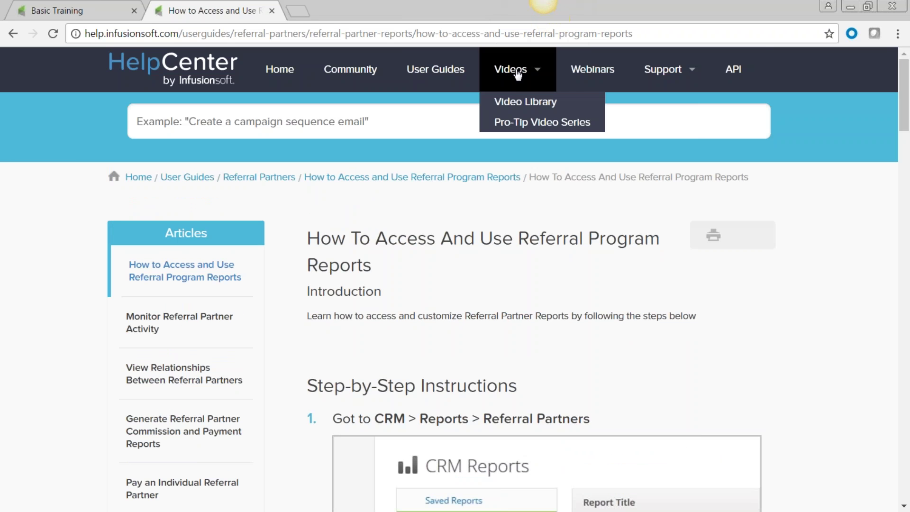
- Open the Video Library, briefly play the Managing Tags video, close it, and return to the top
click(520, 109)
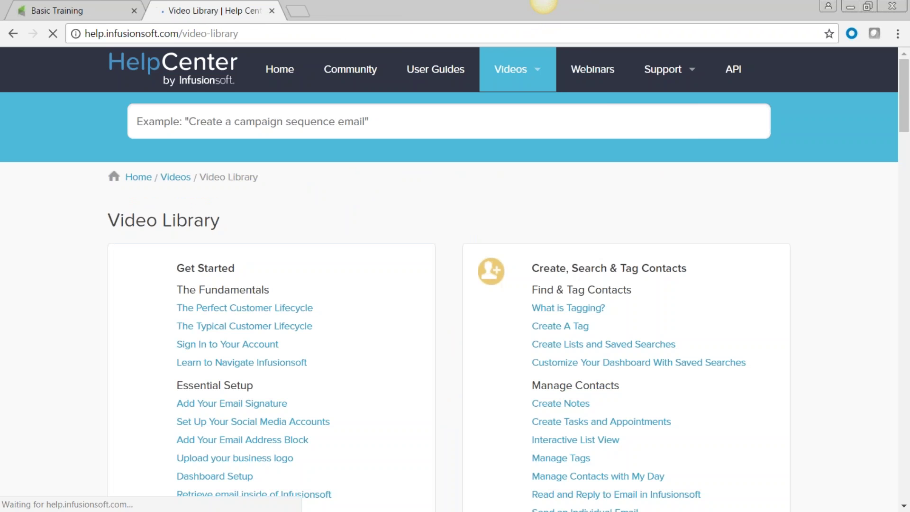
scroll(423, 332, down, 5)
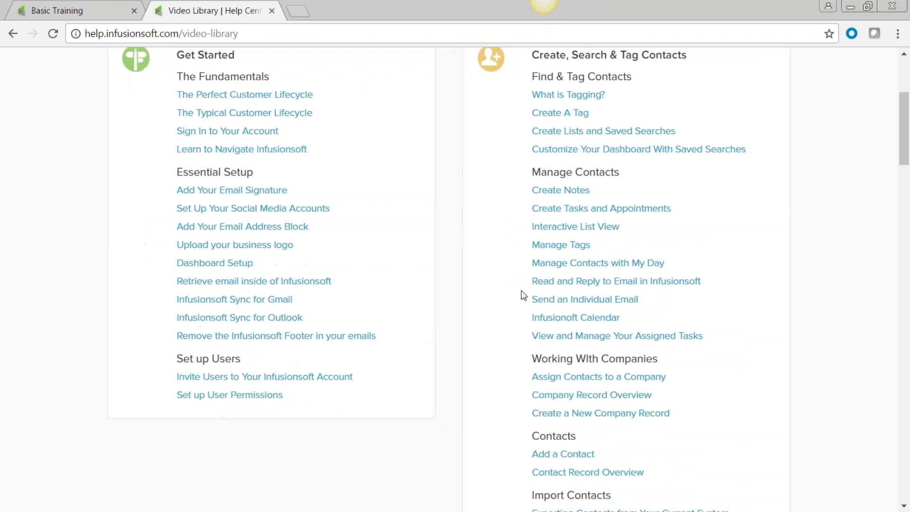
click(549, 250)
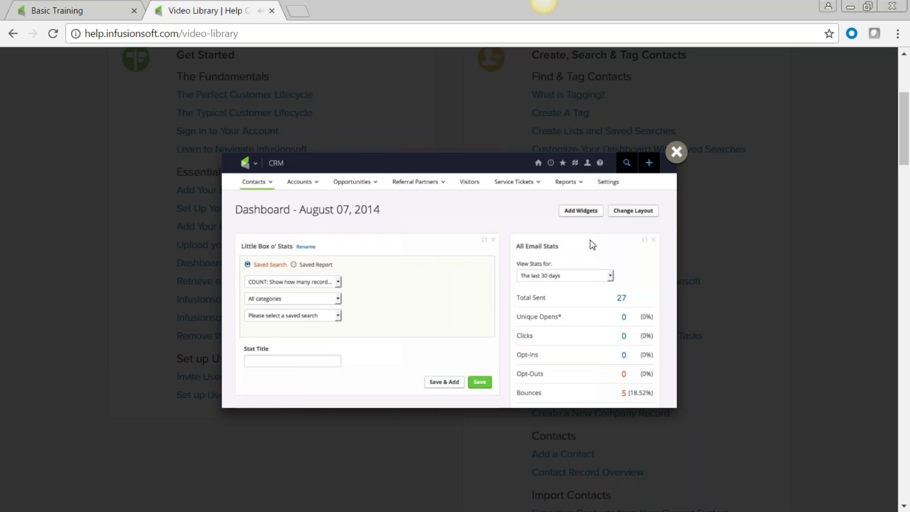
click(676, 151)
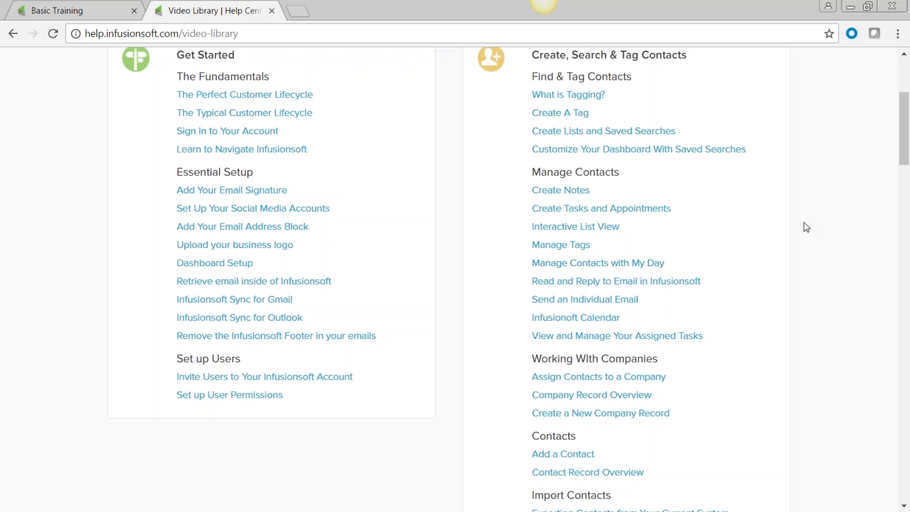
scroll(805, 223, up, 5)
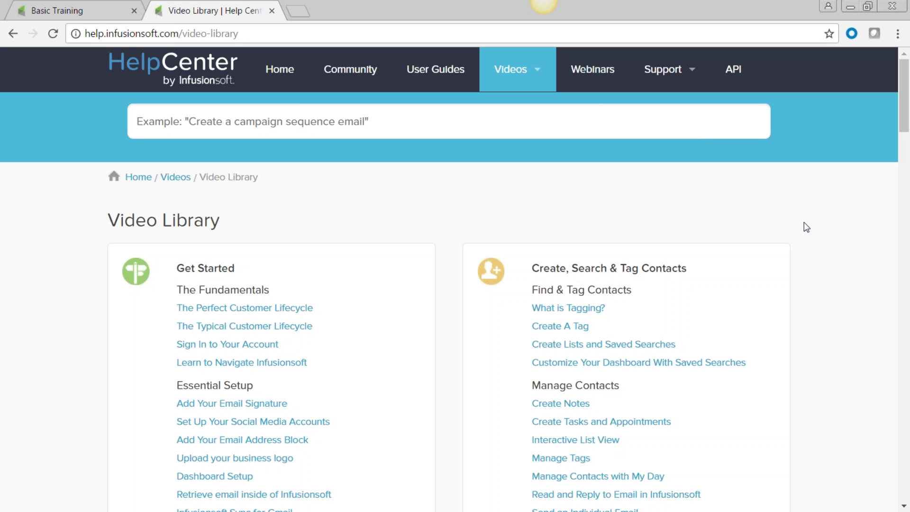
click(596, 72)
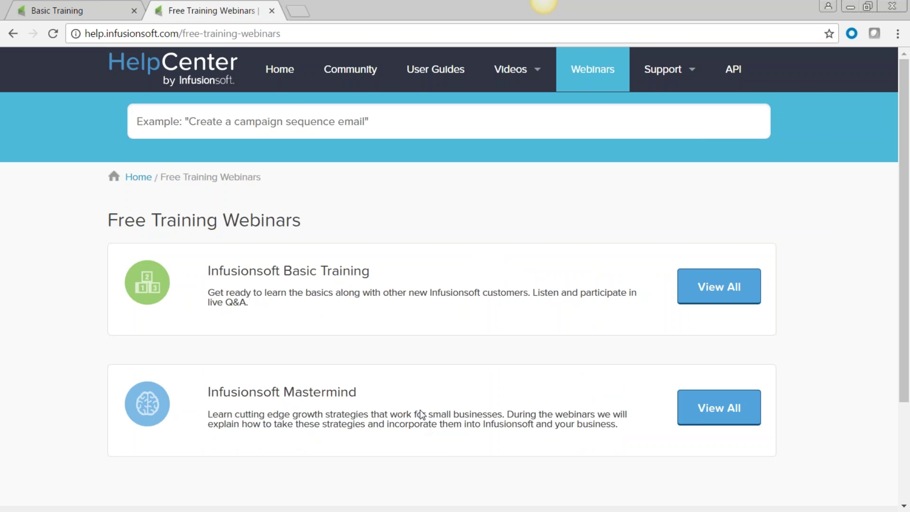
click(731, 413)
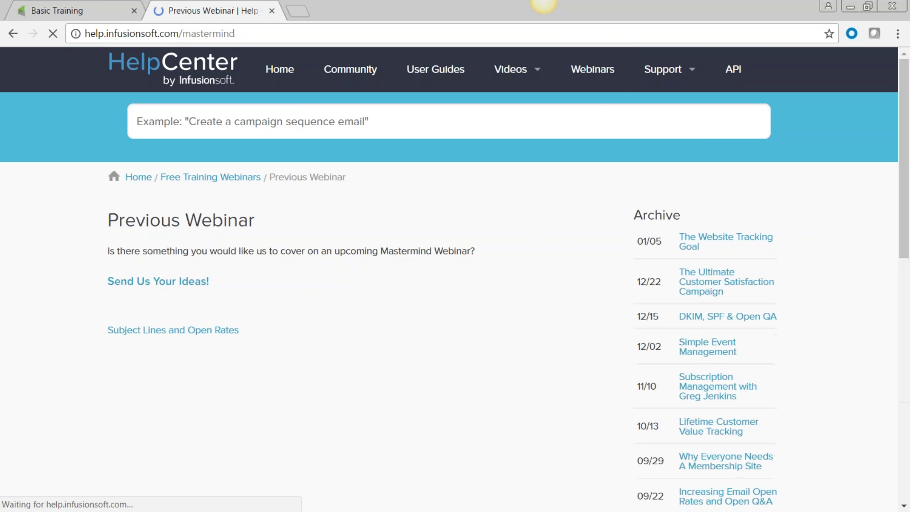
scroll(386, 372, down, 3)
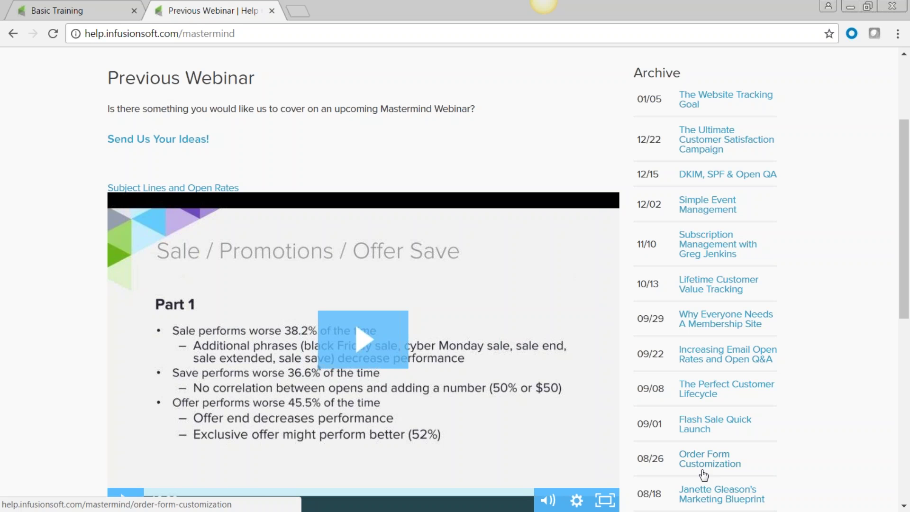
scroll(721, 455, down, 3)
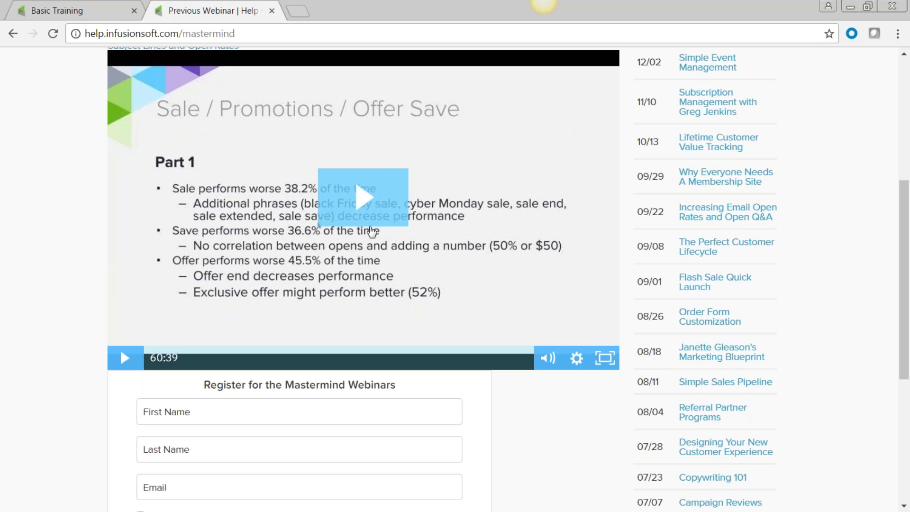
scroll(285, 222, down, 5)
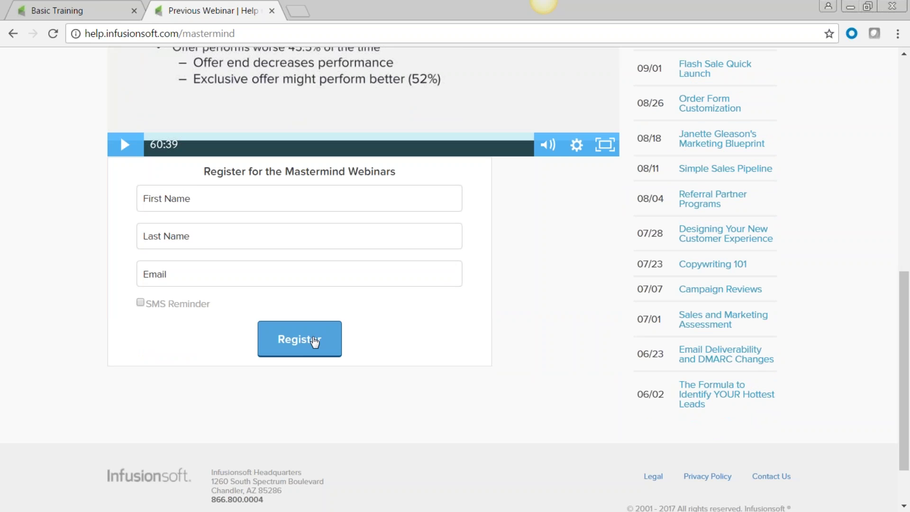
scroll(575, 369, up, 5)
scroll(576, 369, up, 5)
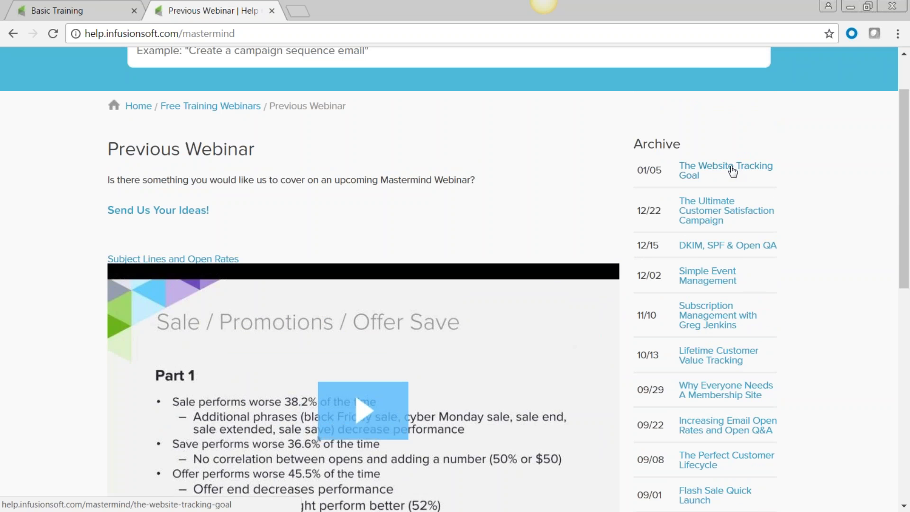
scroll(784, 345, down, 6)
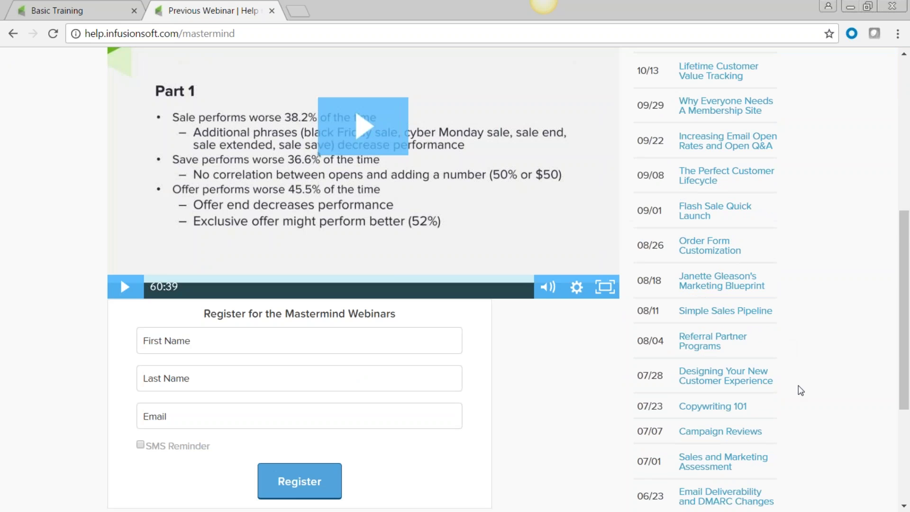
scroll(799, 385, down, 1)
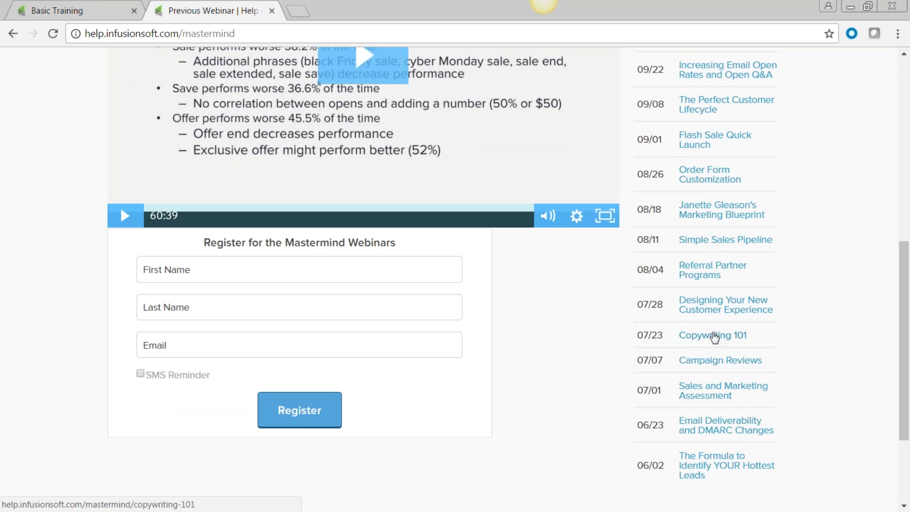
scroll(714, 336, down, 1)
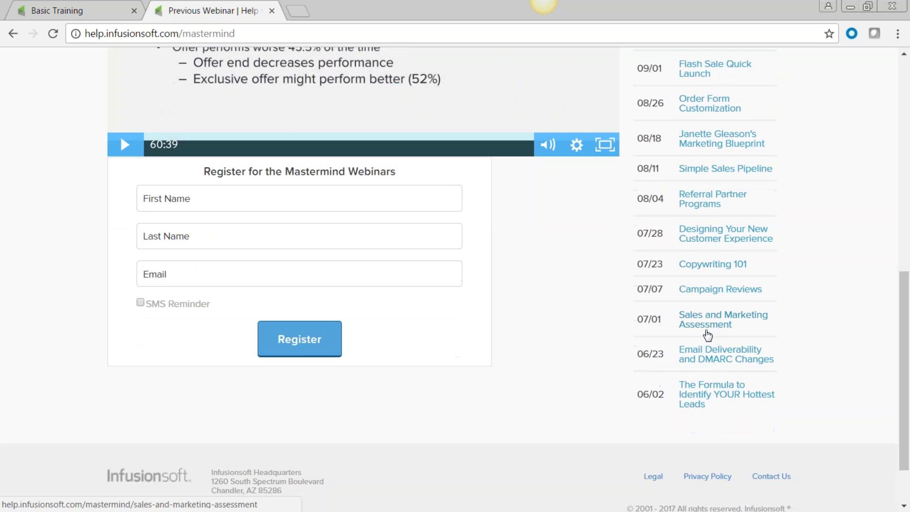
scroll(708, 336, up, 3)
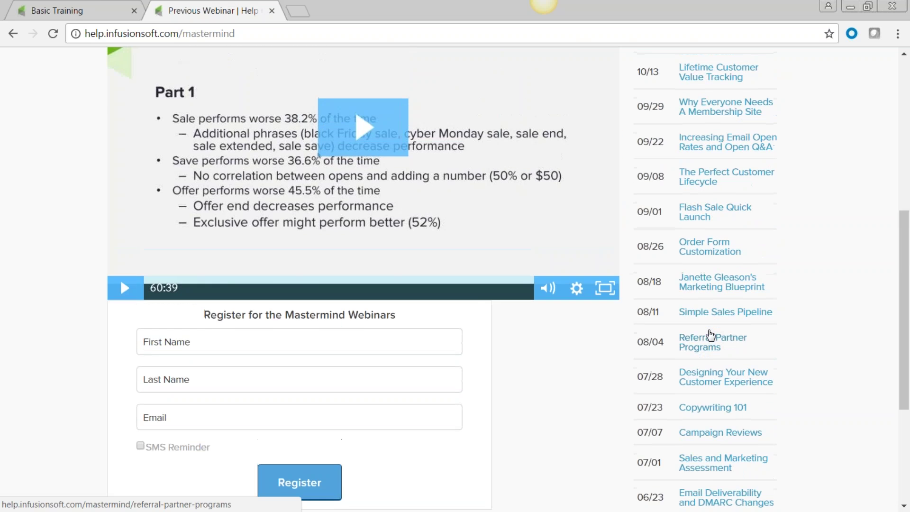
scroll(708, 336, up, 3)
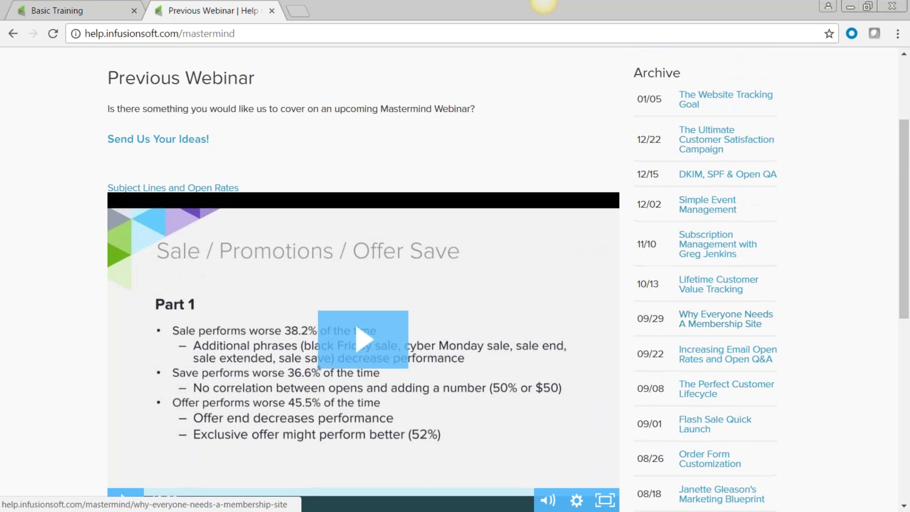
scroll(713, 332, down, 1)
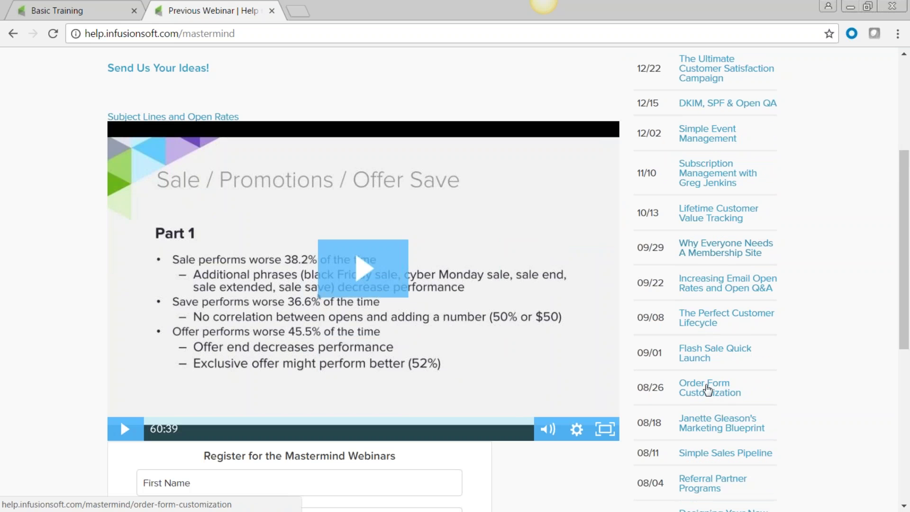
drag(758, 395, 679, 383)
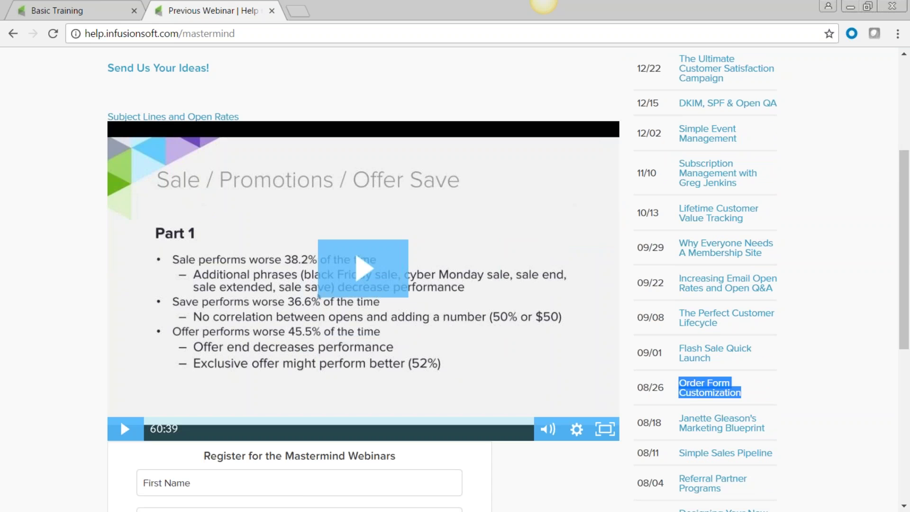
scroll(753, 427, down, 2)
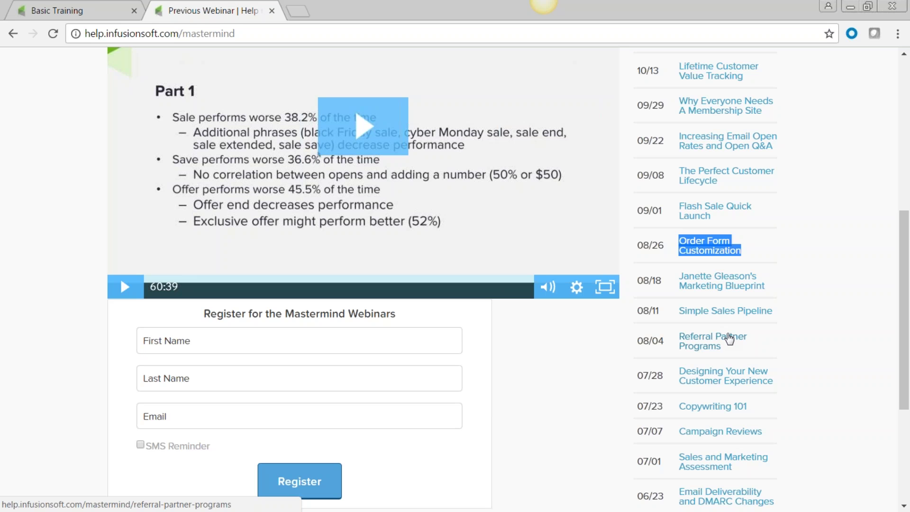
scroll(729, 339, up, 8)
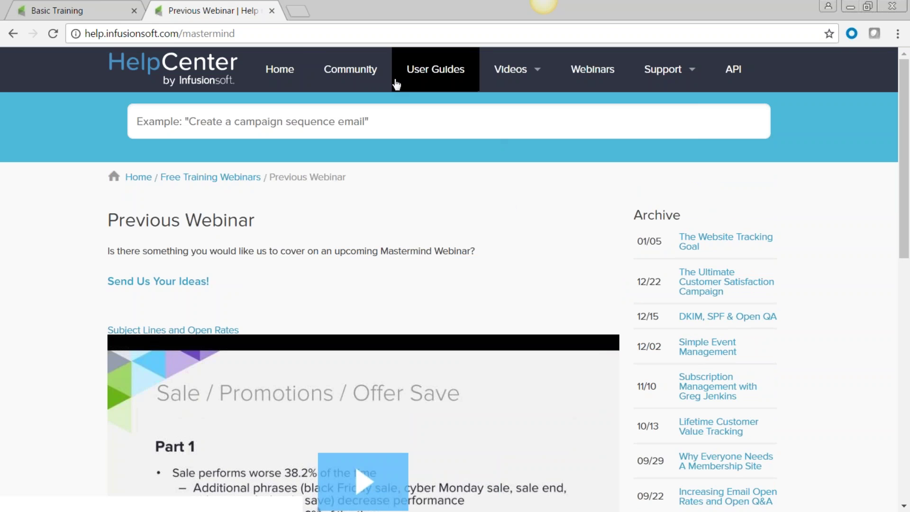
- Open the Infusionsoft Community forum and look over its discussion categories and latest topics
click(350, 74)
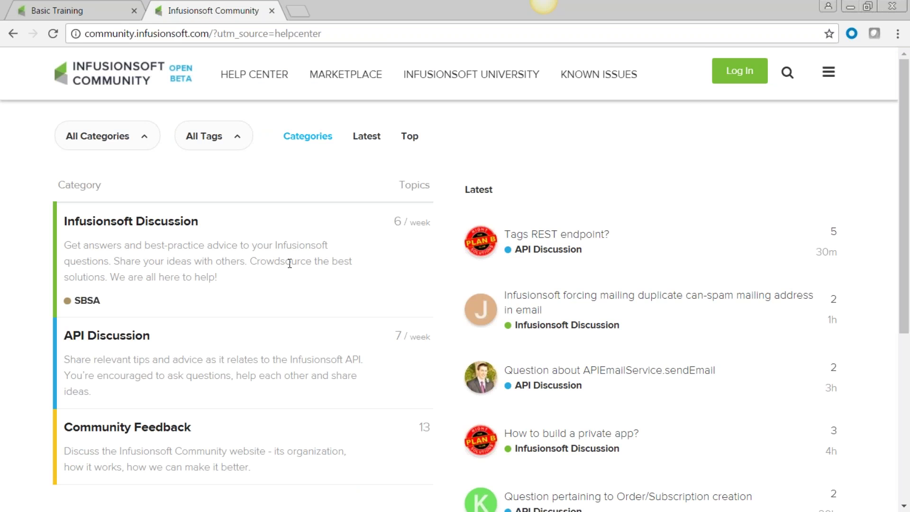
scroll(288, 262, down, 3)
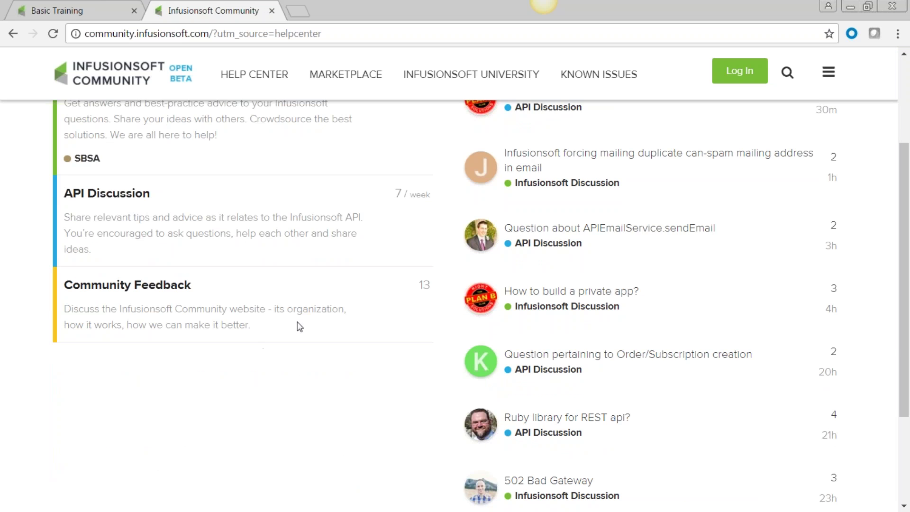
scroll(245, 303, up, 3)
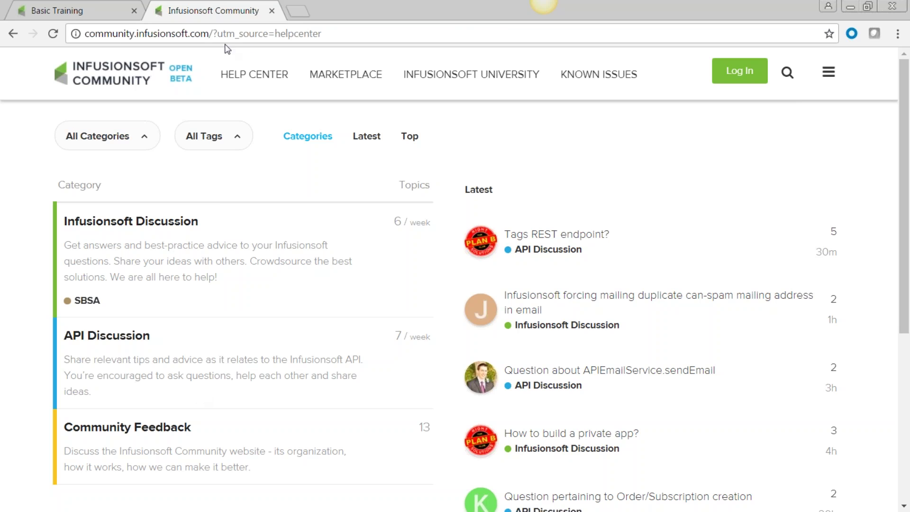
- Close the Community tab, check the Help dropdown, and look over the Basic Training page
click(271, 11)
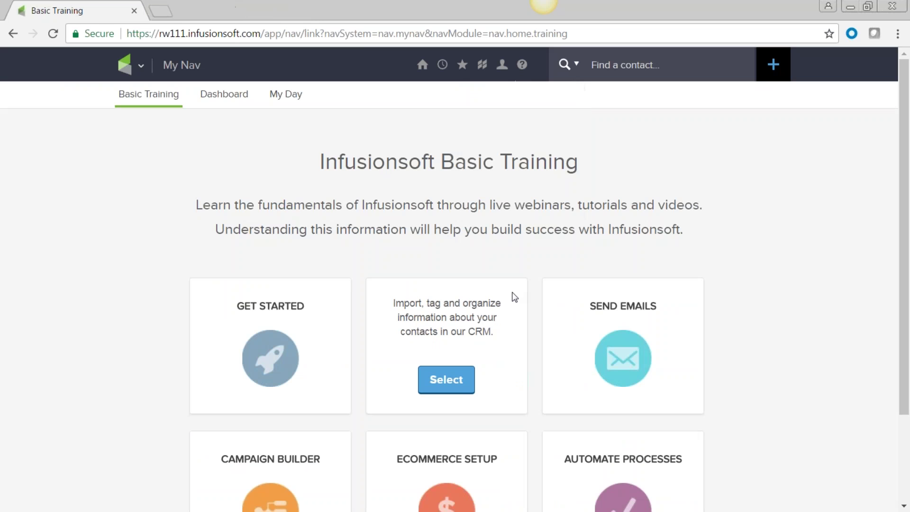
click(522, 65)
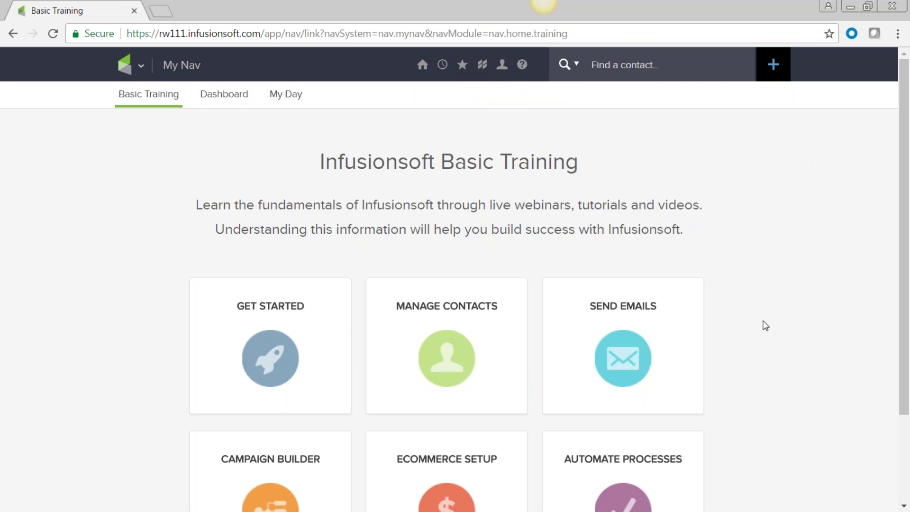
scroll(754, 351, down, 3)
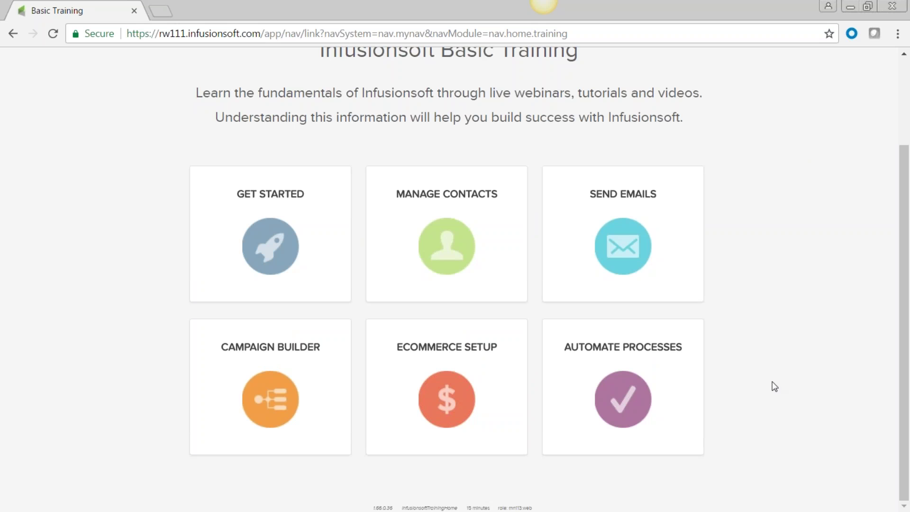
scroll(744, 381, up, 3)
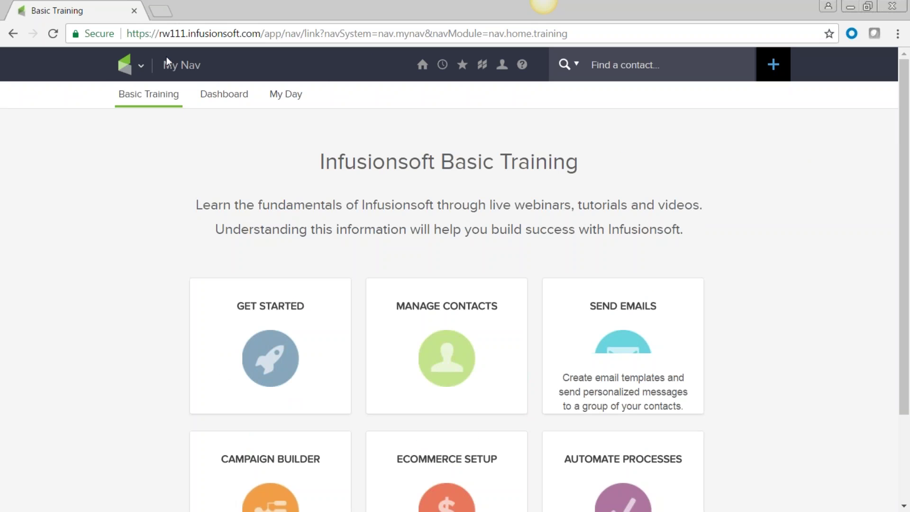
click(139, 67)
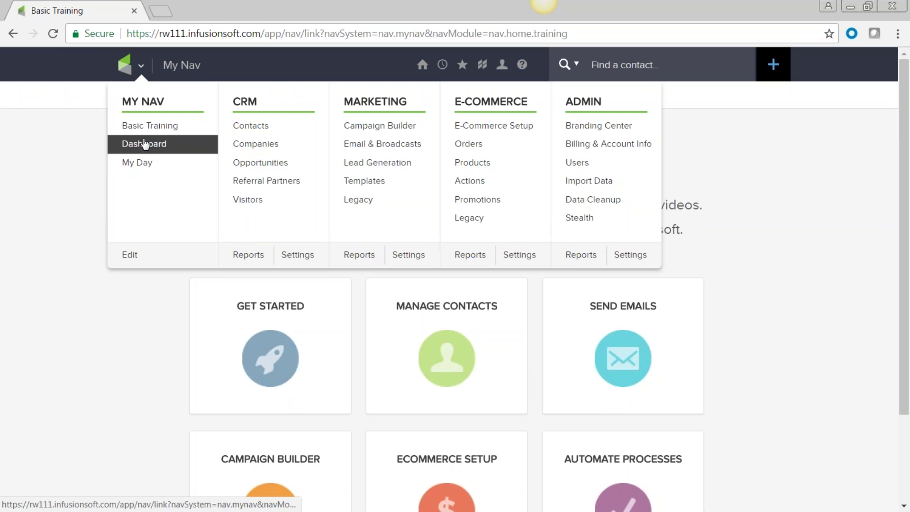
- Go to the Dashboard and limit the All Email Stats widget to Today
click(152, 145)
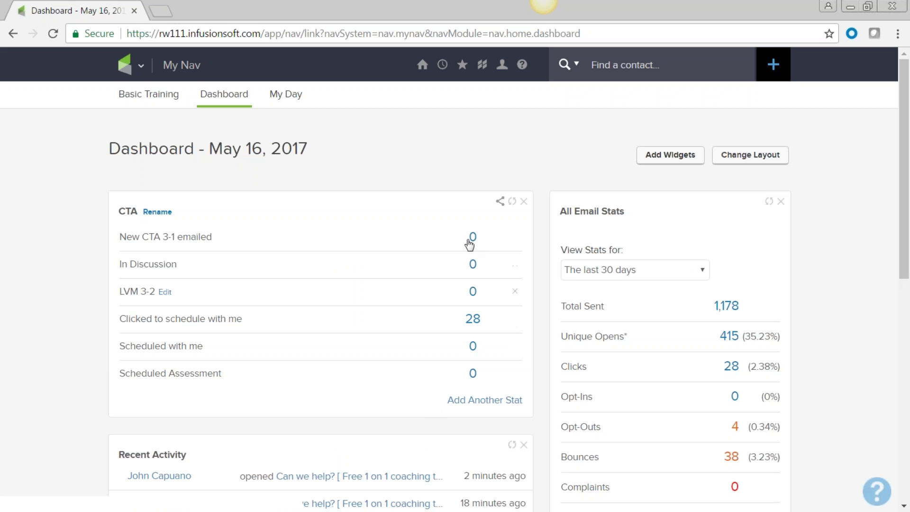
scroll(487, 382, down, 6)
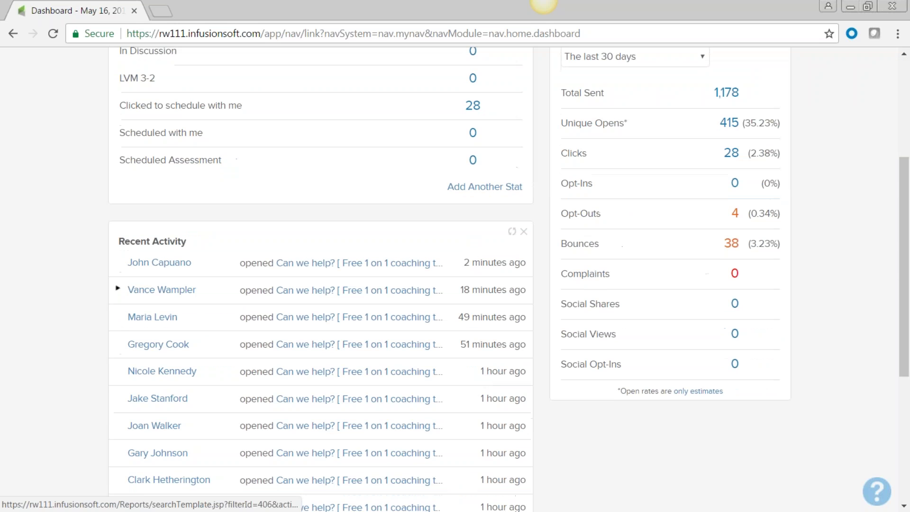
scroll(392, 423, up, 6)
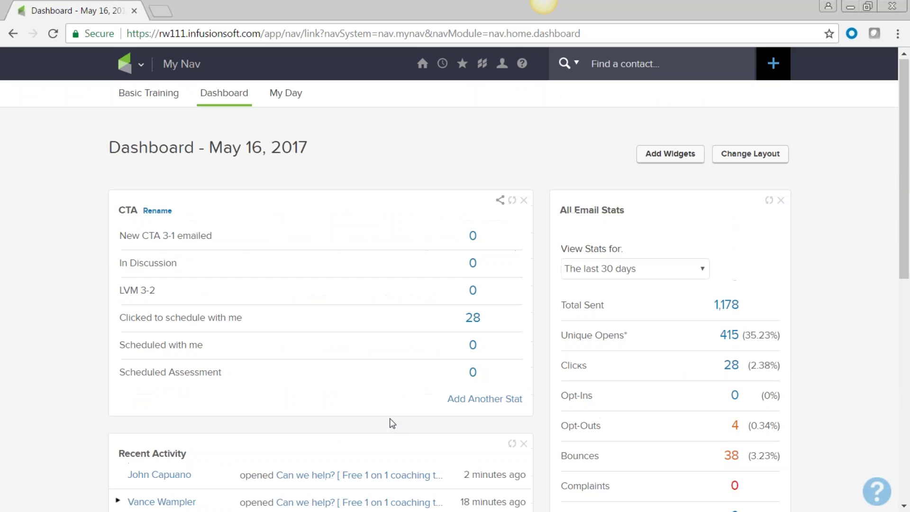
scroll(691, 374, down, 3)
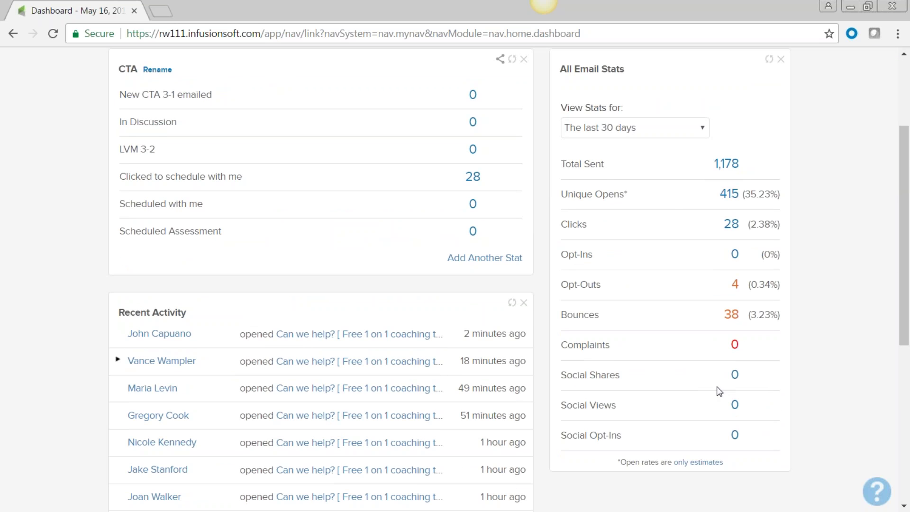
click(700, 129)
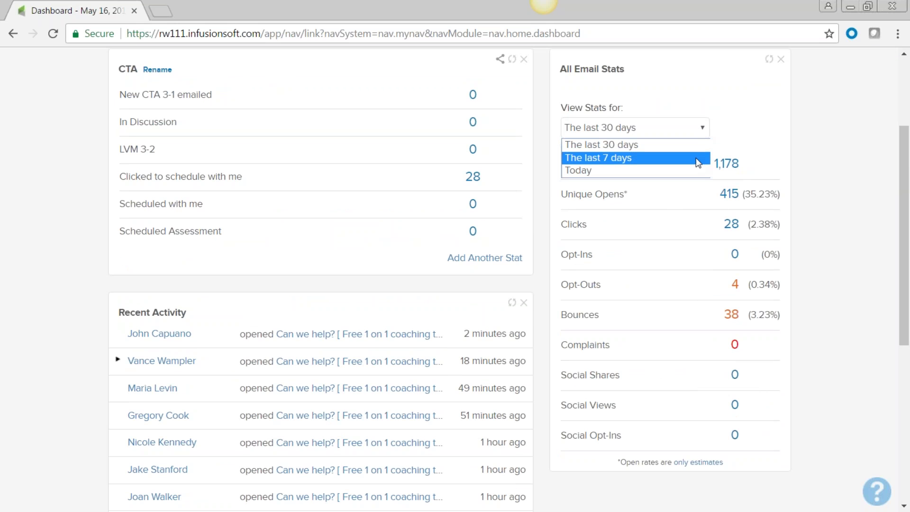
click(695, 172)
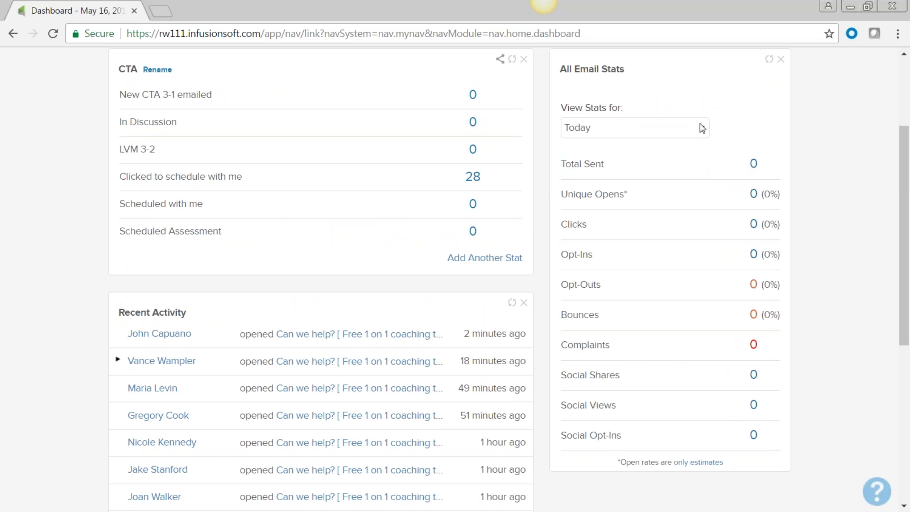
click(701, 128)
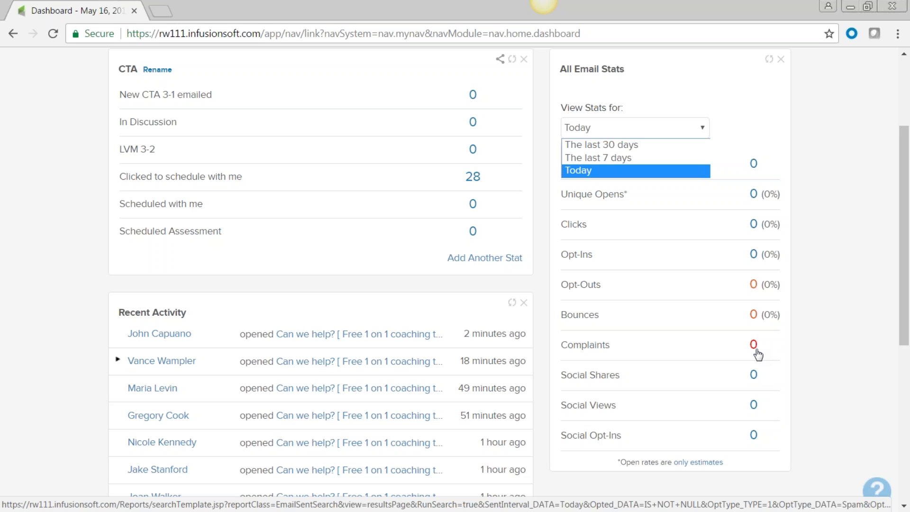
- Remove the All Email Stats widget from the dashboard, confirming with Yes
scroll(837, 351, up, 3)
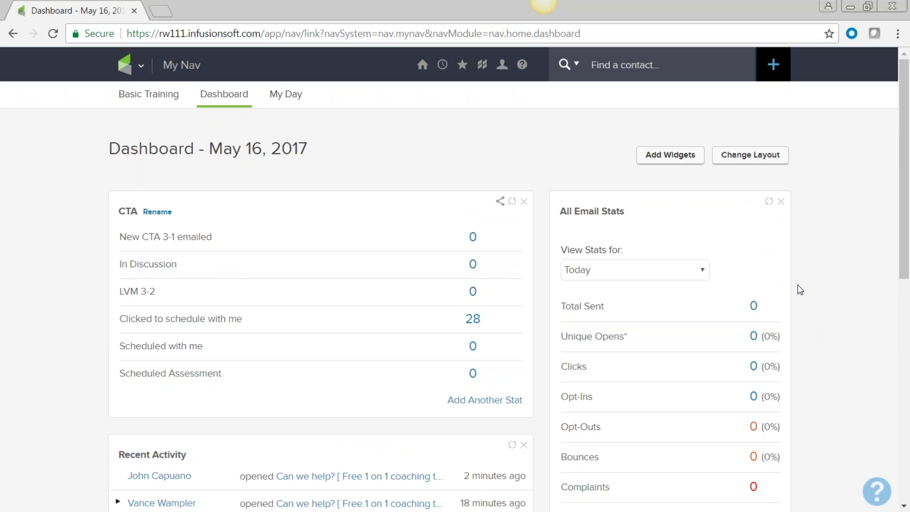
click(781, 201)
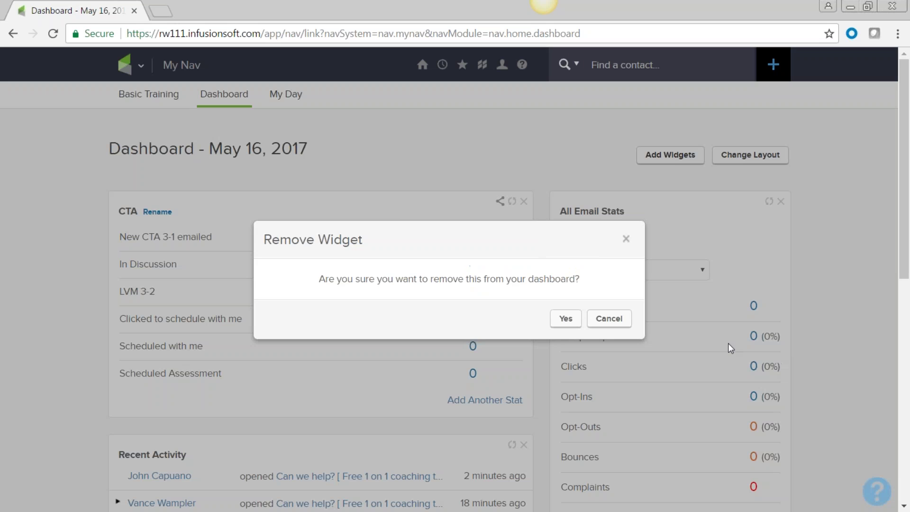
click(566, 319)
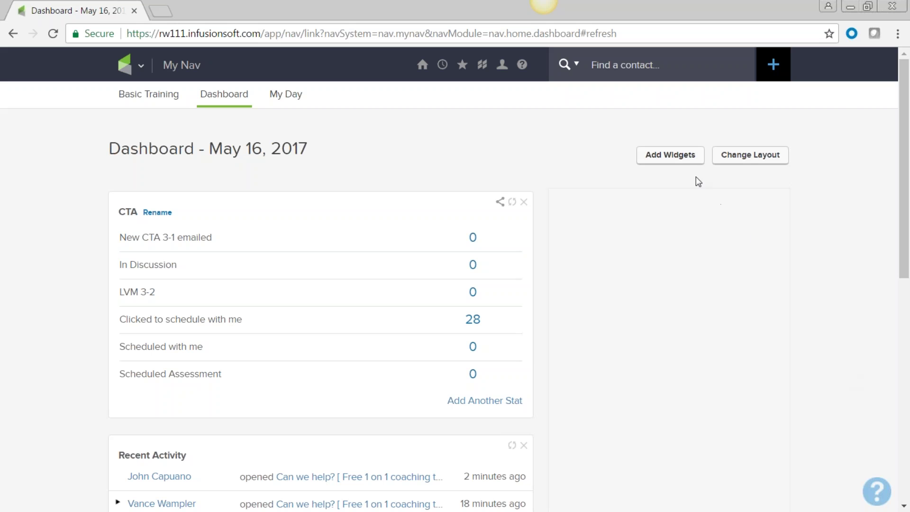
- Open the Add Dashboard Widgets list and look over the RSS Feed and Custom Statistics entries
click(666, 156)
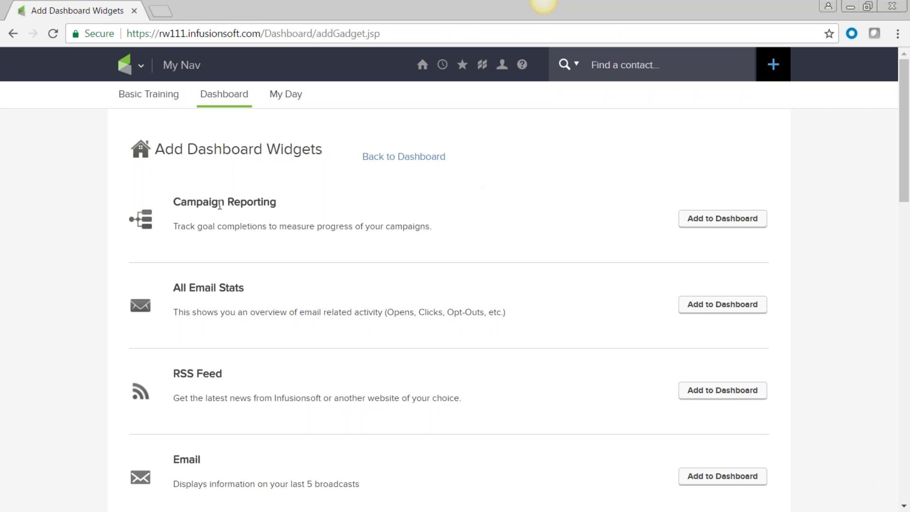
scroll(219, 204, down, 3)
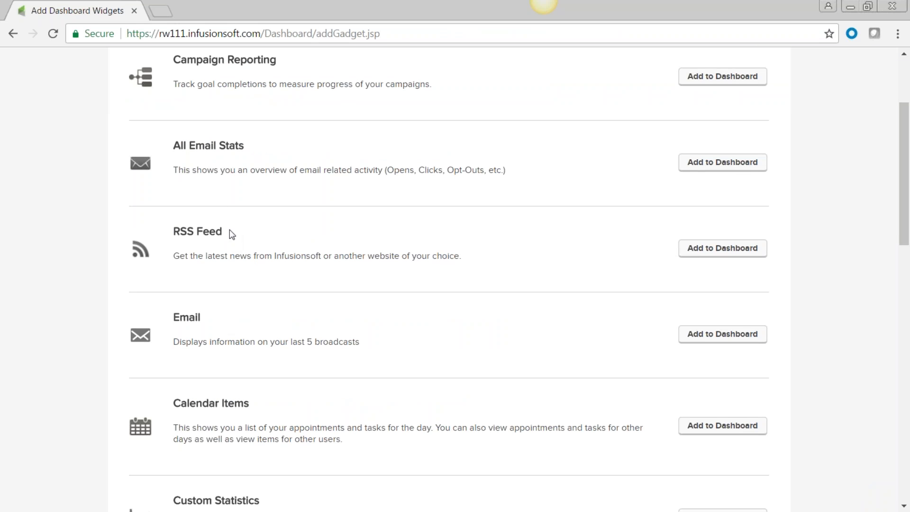
triple_click(194, 231)
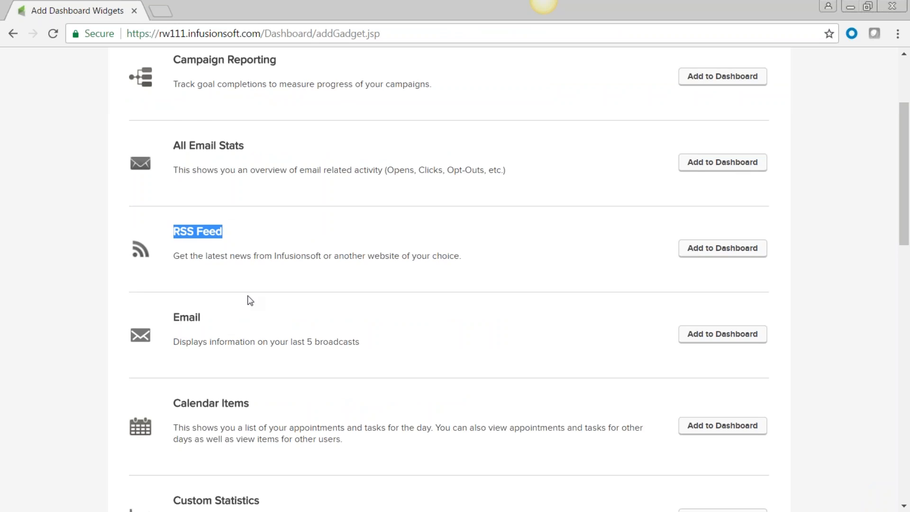
scroll(248, 299, down, 3)
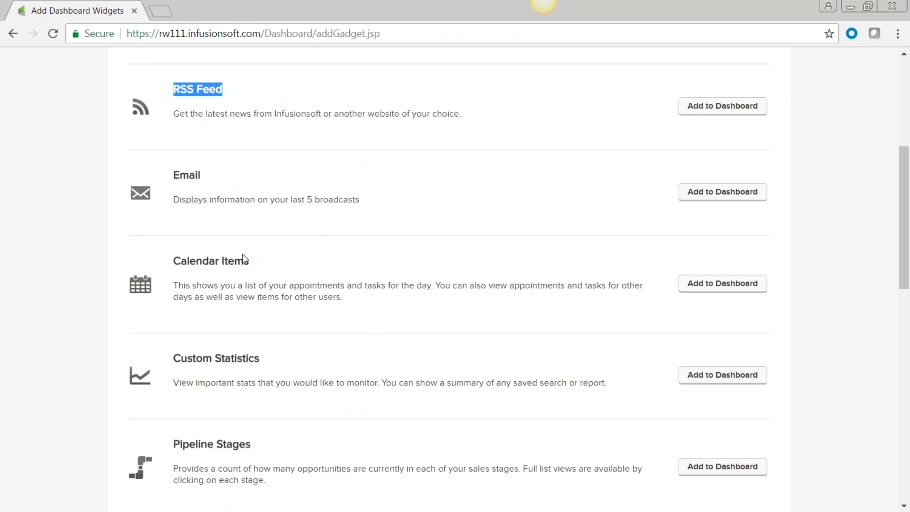
scroll(253, 270, down, 3)
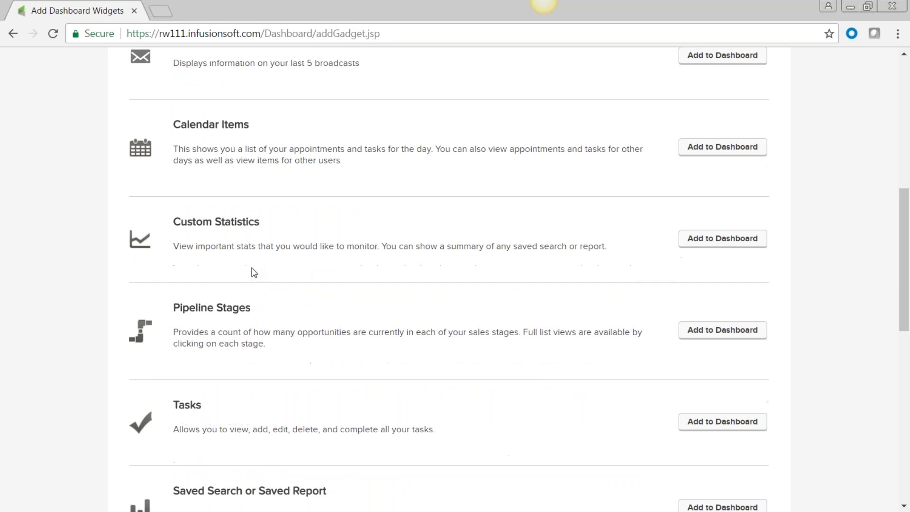
drag(258, 216, 173, 217)
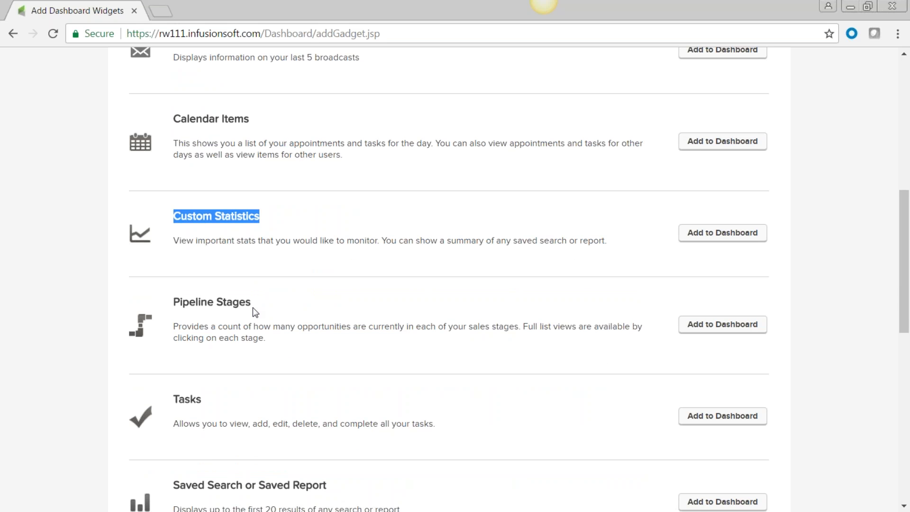
scroll(253, 304, down, 3)
drag(262, 161, 175, 160)
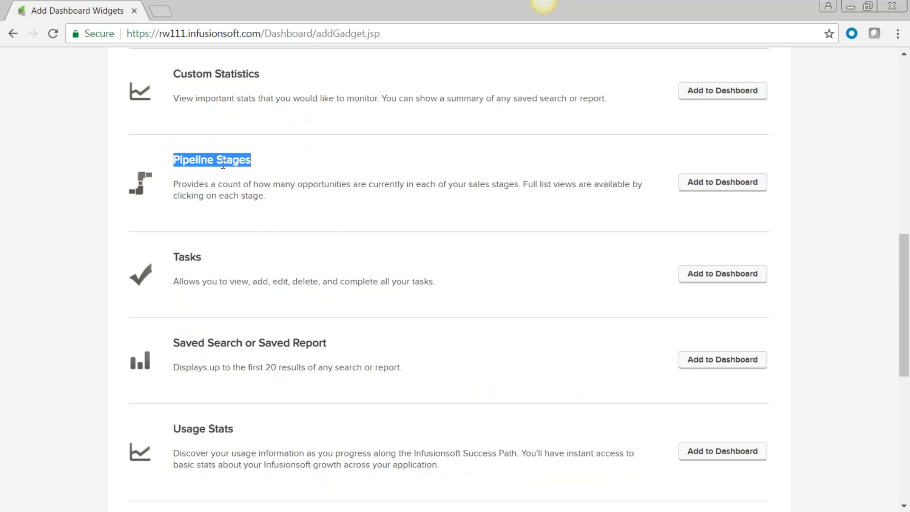
- Look over the Contacts and Fulfillment Jobs widgets, then add Custom Statistics to the dashboard
scroll(222, 164, down, 1)
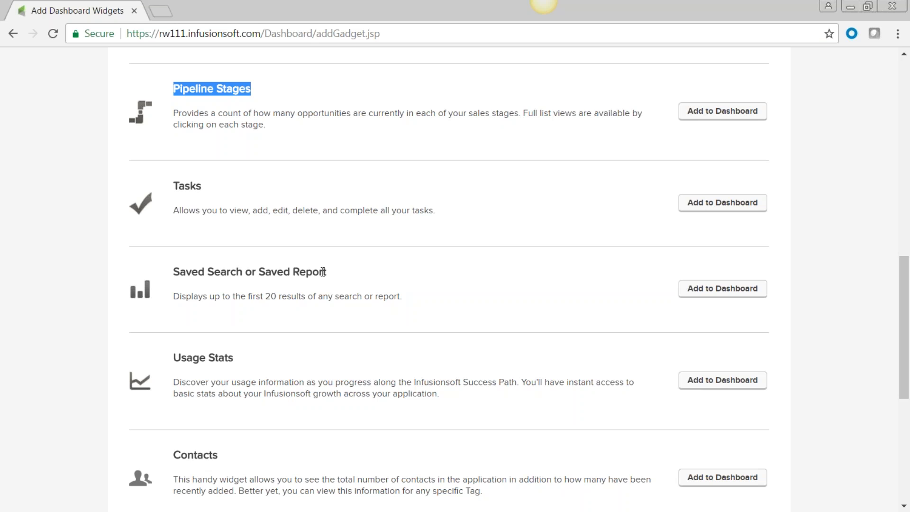
scroll(270, 372, down, 3)
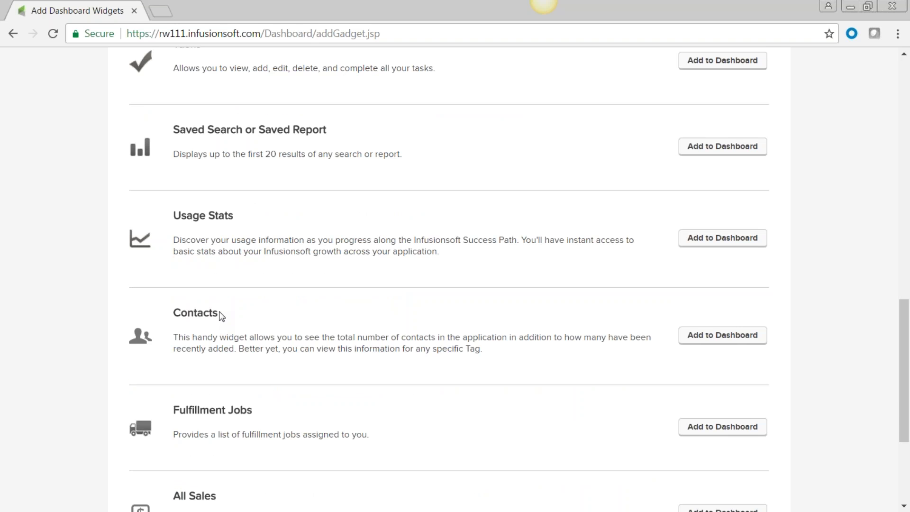
drag(227, 315, 171, 316)
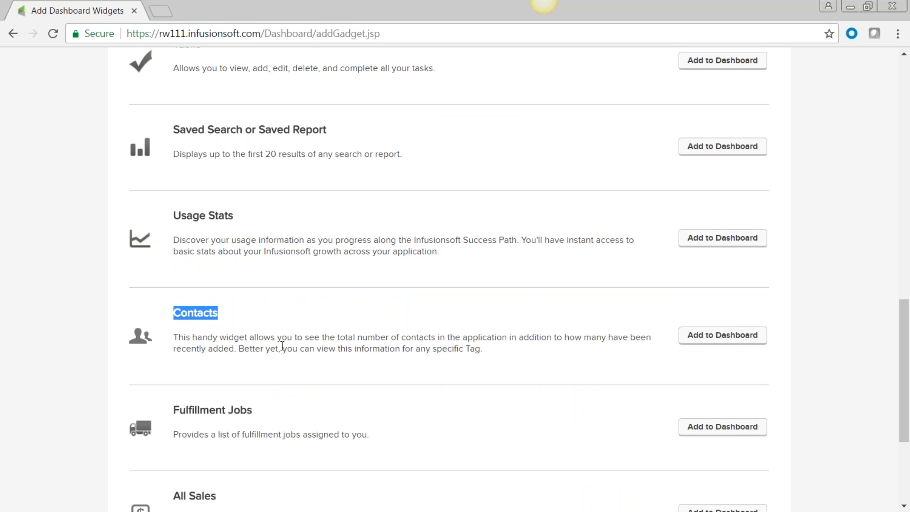
scroll(282, 347, down, 3)
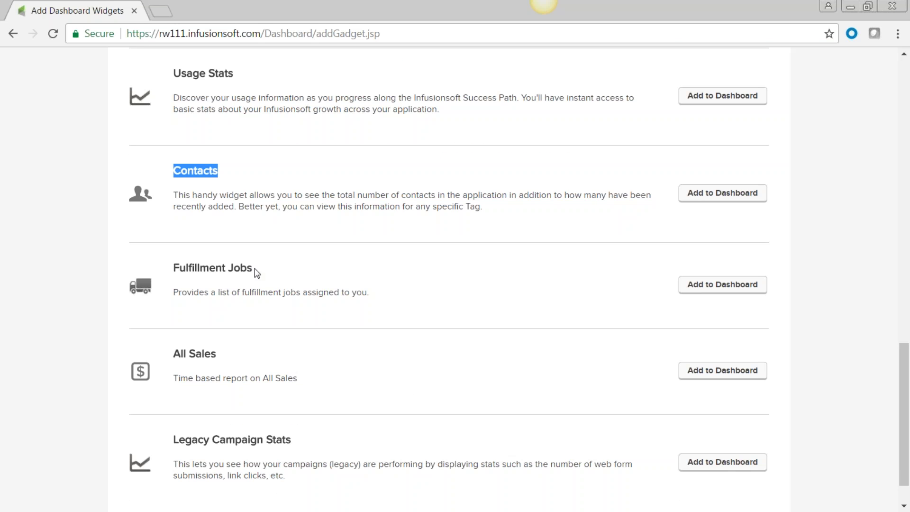
drag(260, 273, 176, 274)
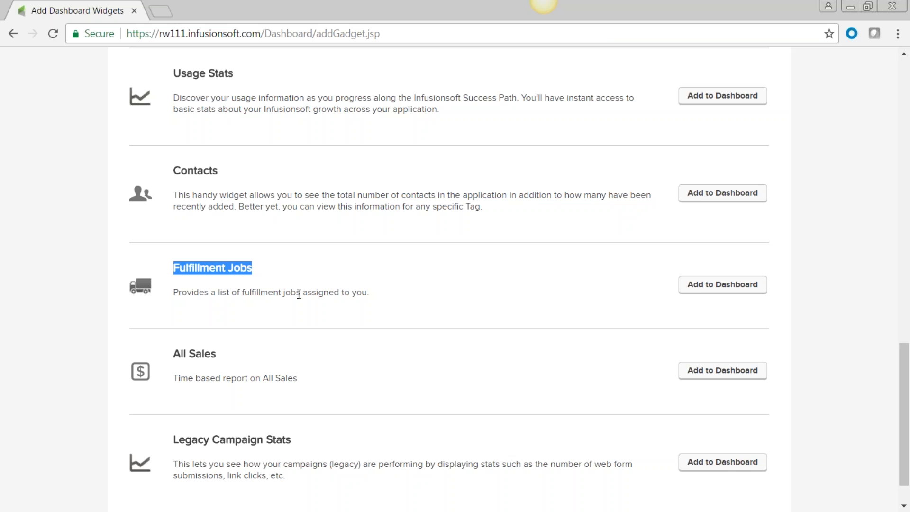
scroll(327, 328, down, 1)
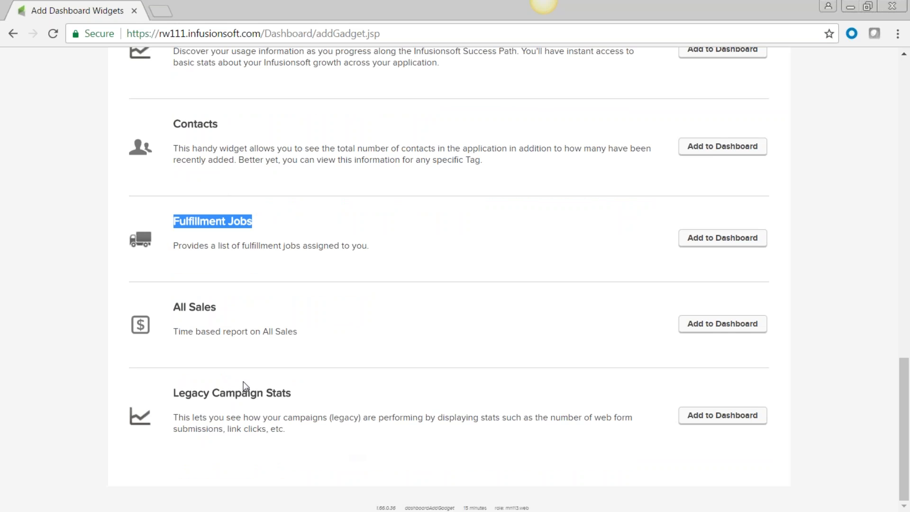
scroll(391, 409, up, 10)
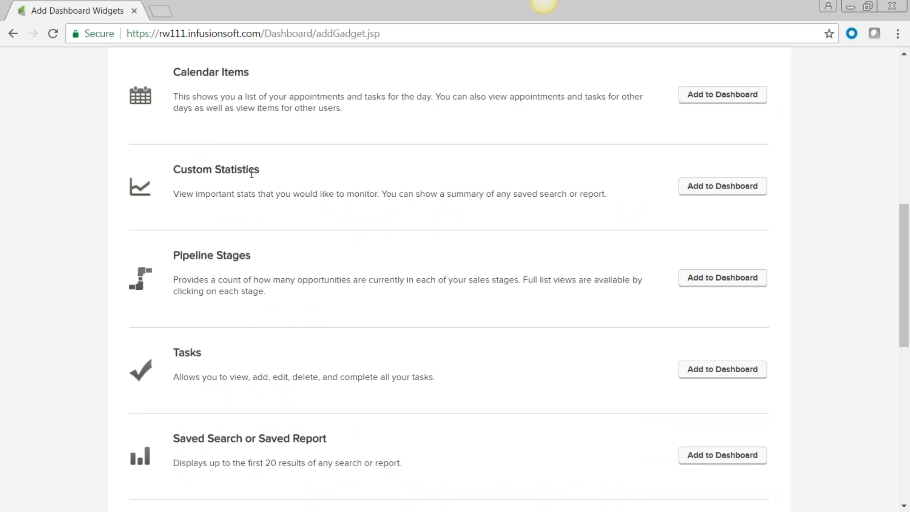
click(720, 191)
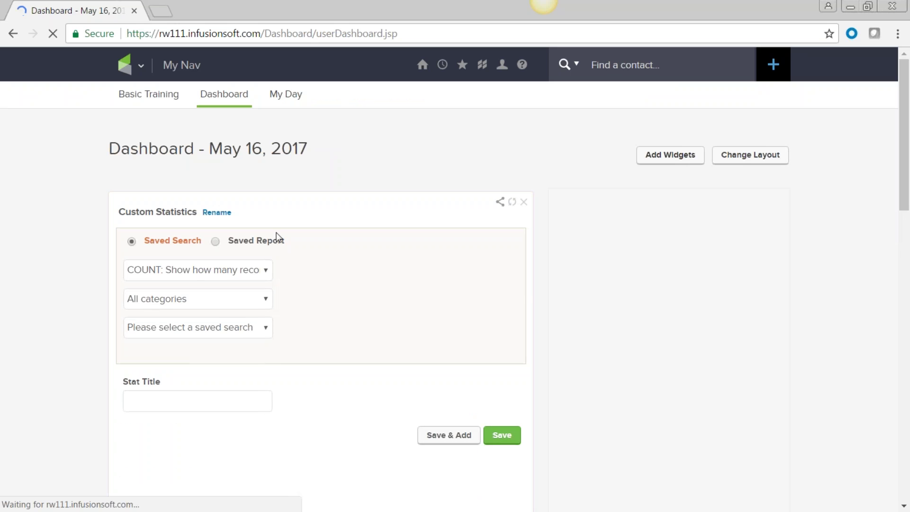
- Set the Custom Statistics stat to the Contact 'California' saved search, save it, and open its 0-contact results
click(266, 304)
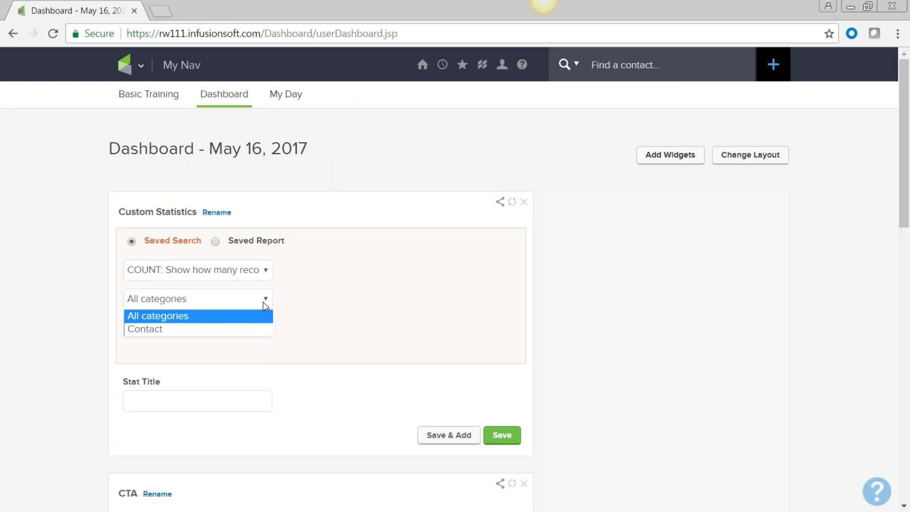
click(262, 331)
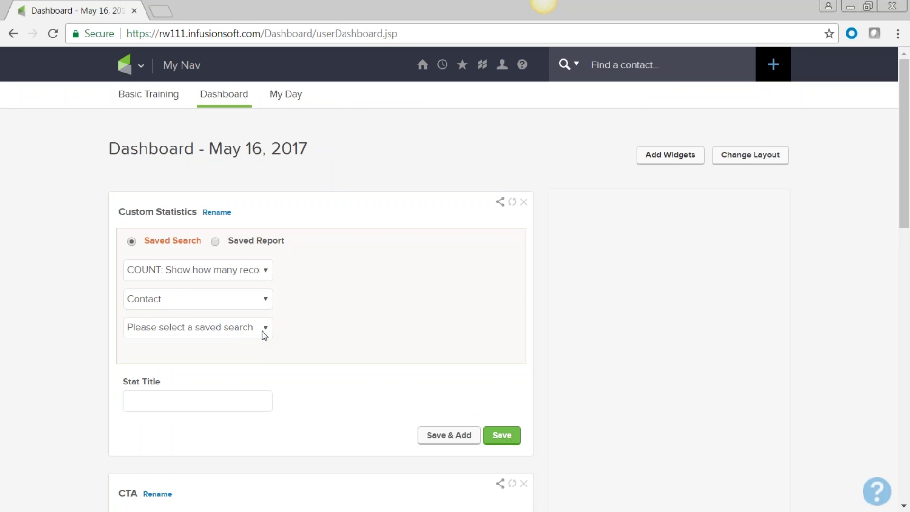
click(267, 328)
click(177, 142)
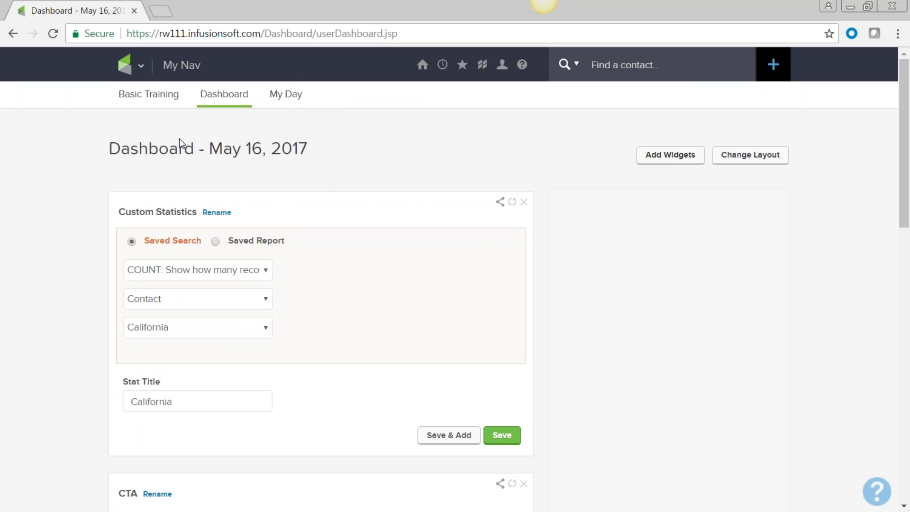
click(503, 440)
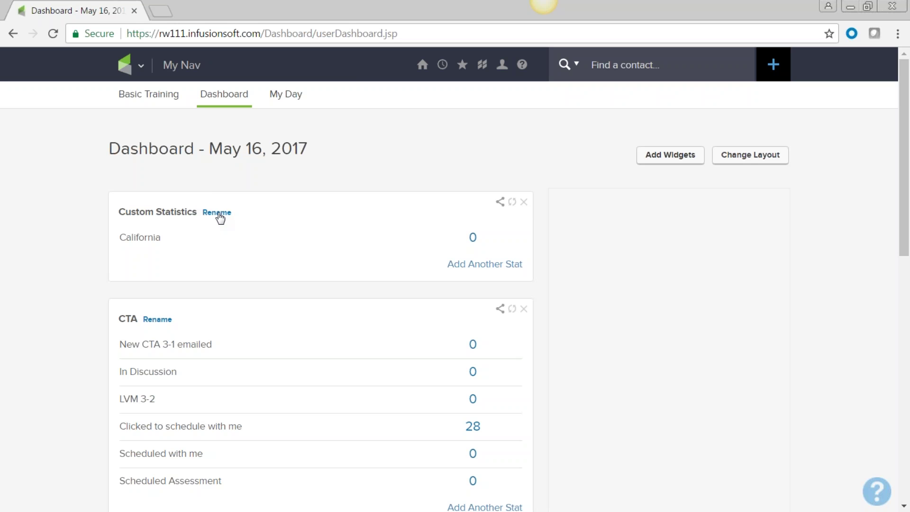
click(474, 238)
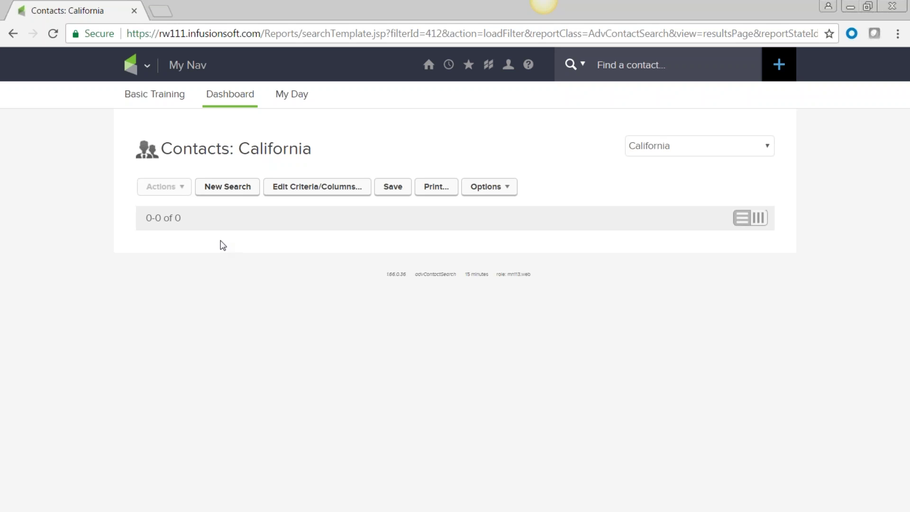
- Open the navigation menu showing My Nav, CRM, Marketing, E-Commerce and Admin sections
click(147, 67)
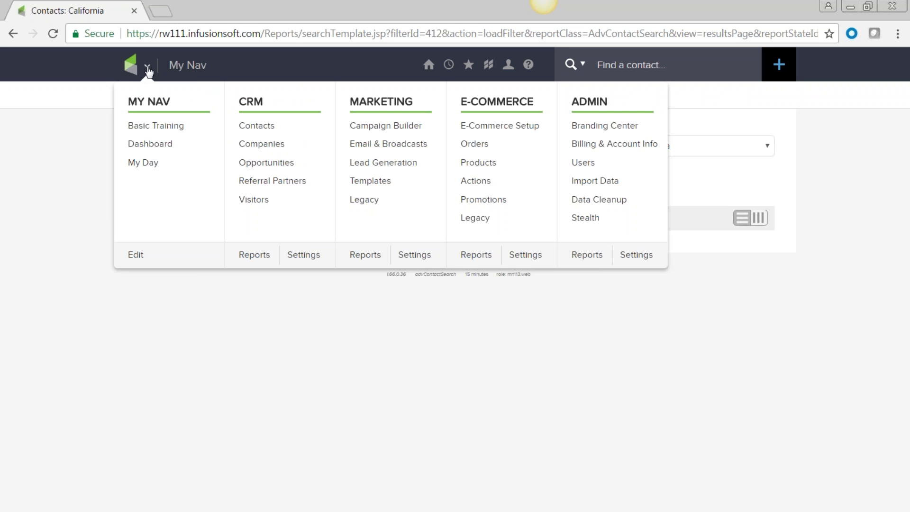
- Add Contacts and Campaign Builder to My Nav, refresh the page, then open the Add a Contact form
click(136, 256)
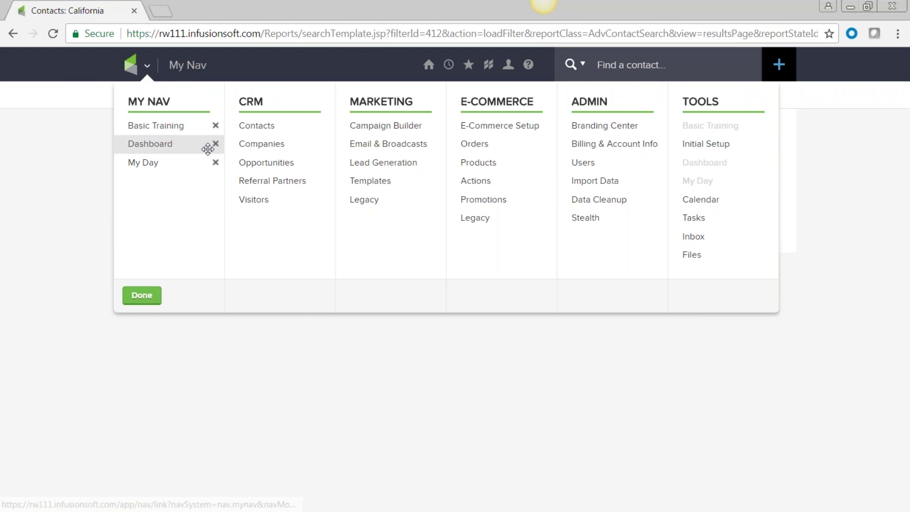
drag(278, 125, 172, 162)
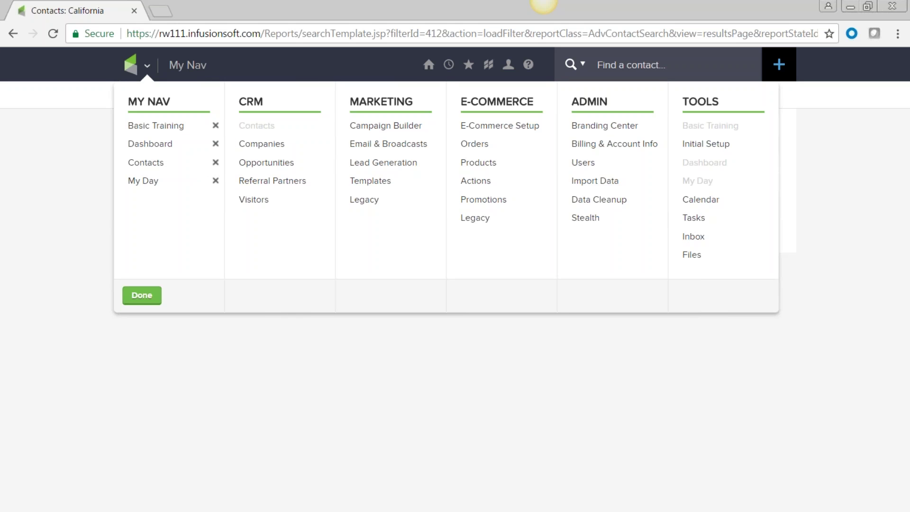
drag(362, 125, 143, 202)
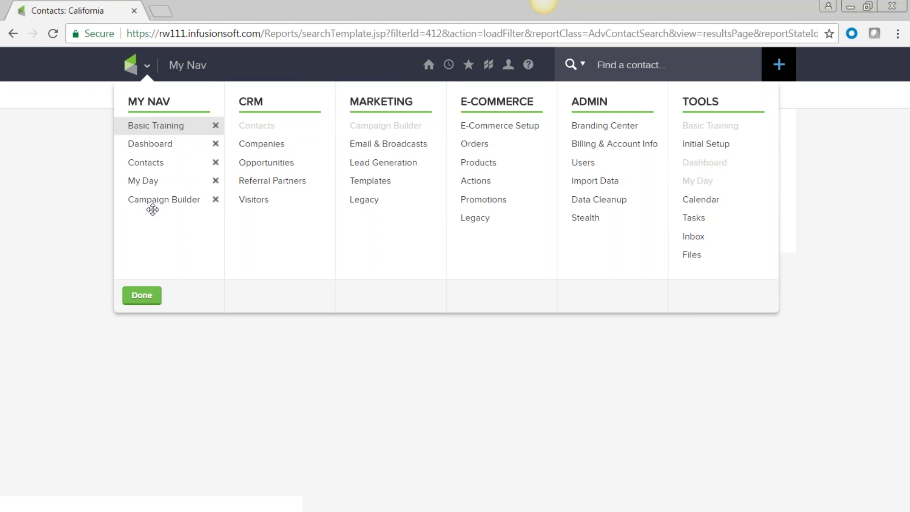
click(142, 297)
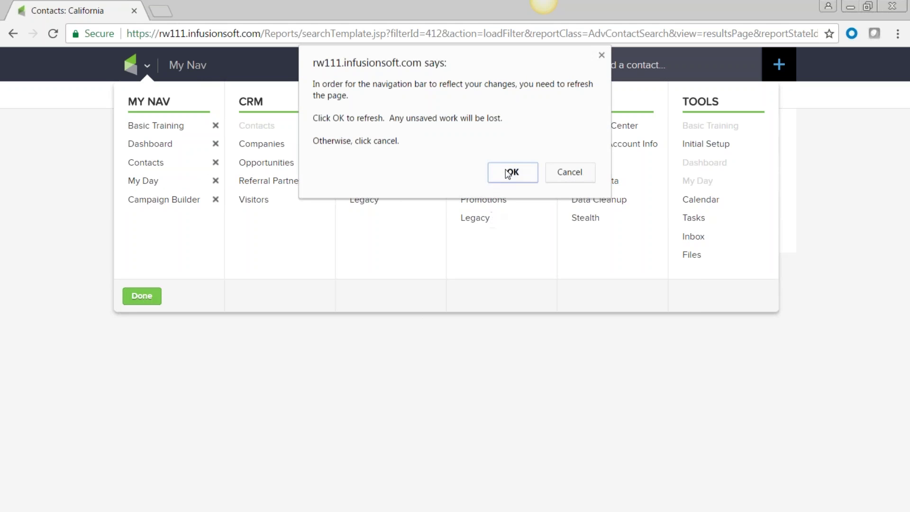
click(510, 173)
click(150, 66)
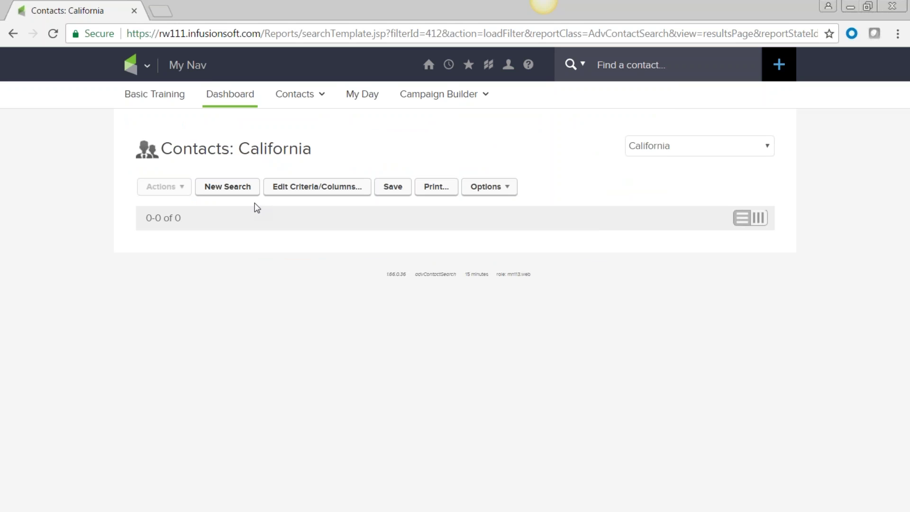
click(780, 64)
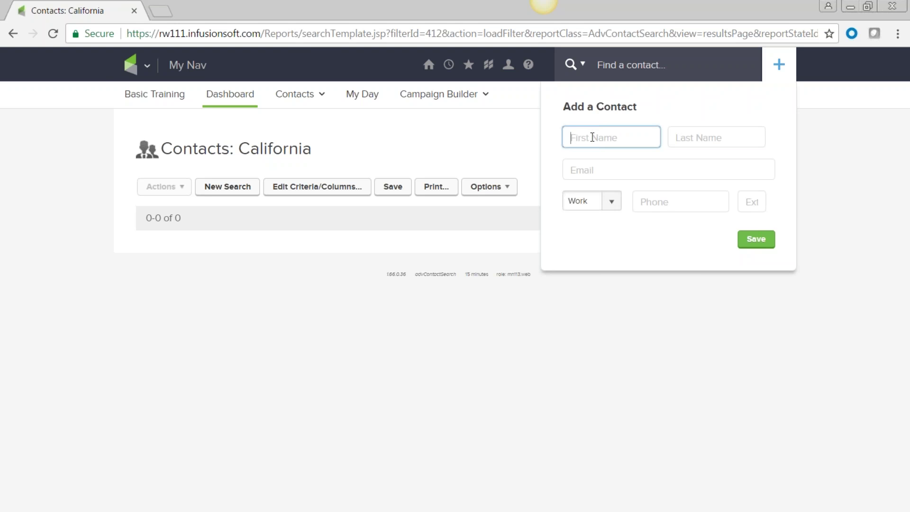
- Enter the new contact's first name and e-mail address, grant marketing permission, and save
click(657, 175)
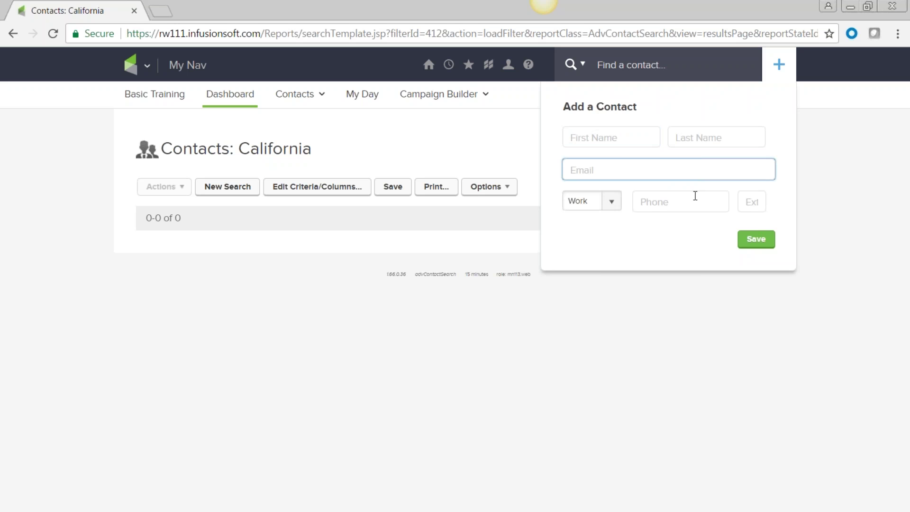
click(596, 135)
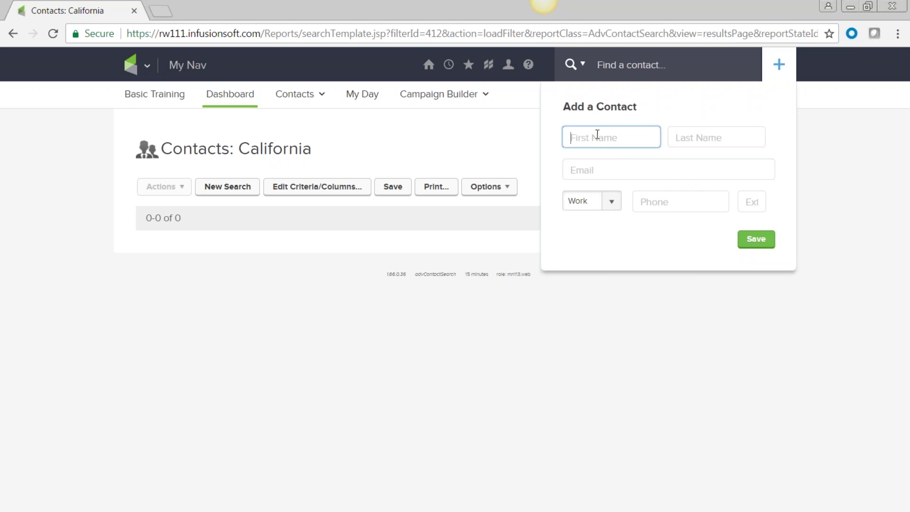
text(Judi)
click(599, 168)
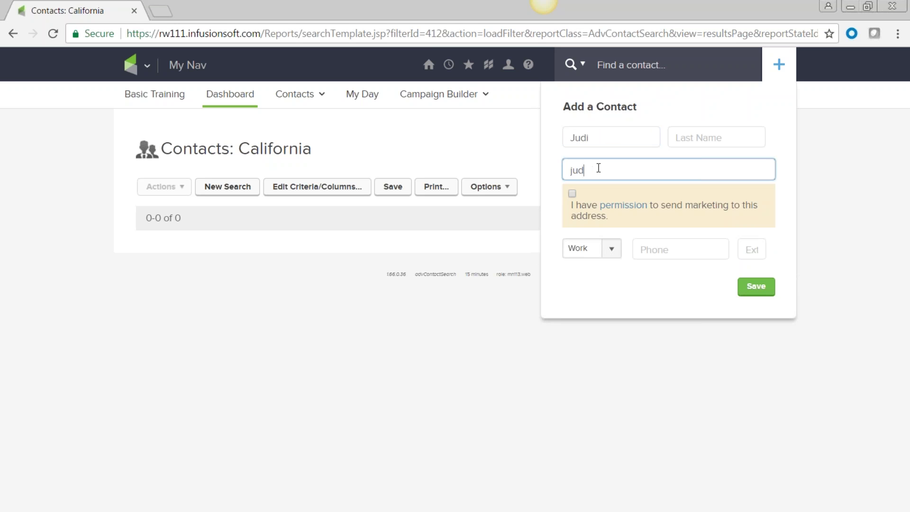
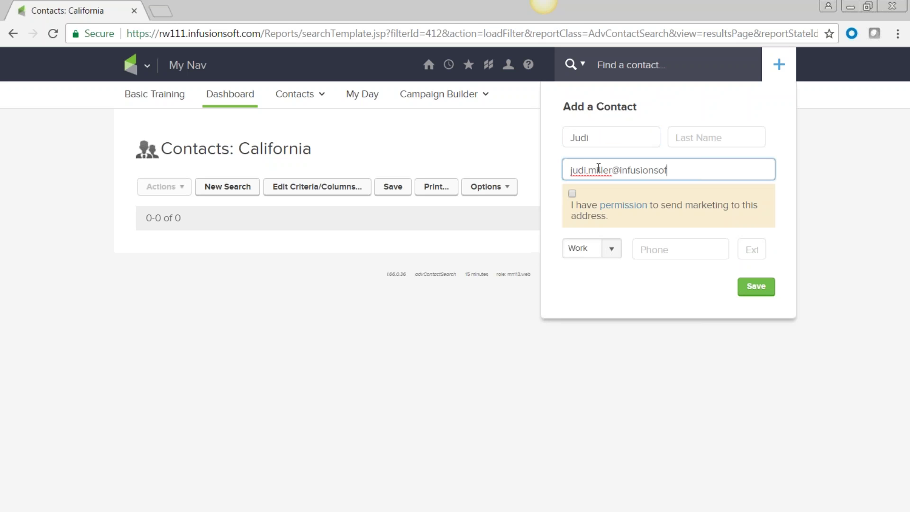
drag(694, 171, 548, 159)
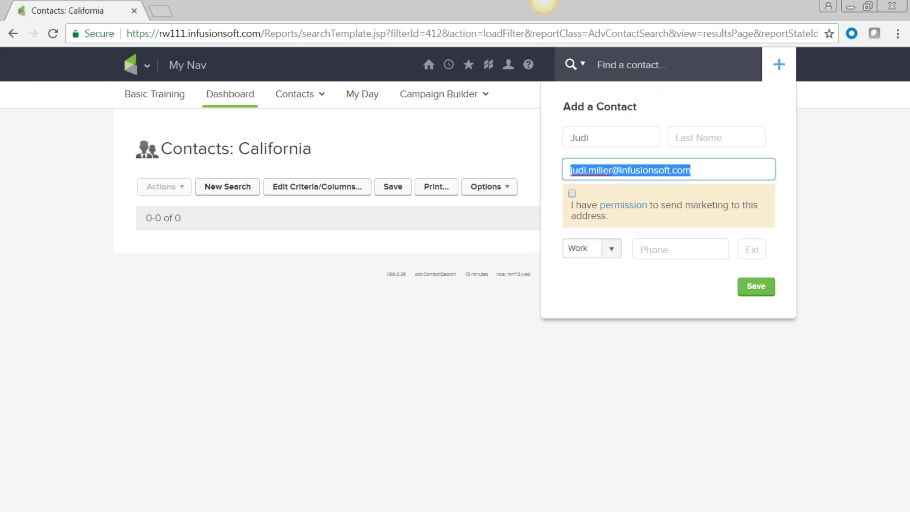
click(593, 224)
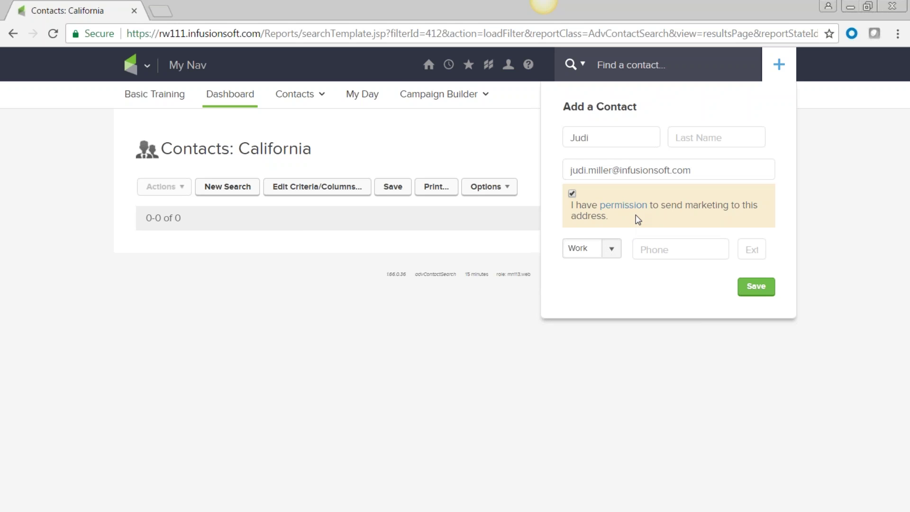
click(757, 289)
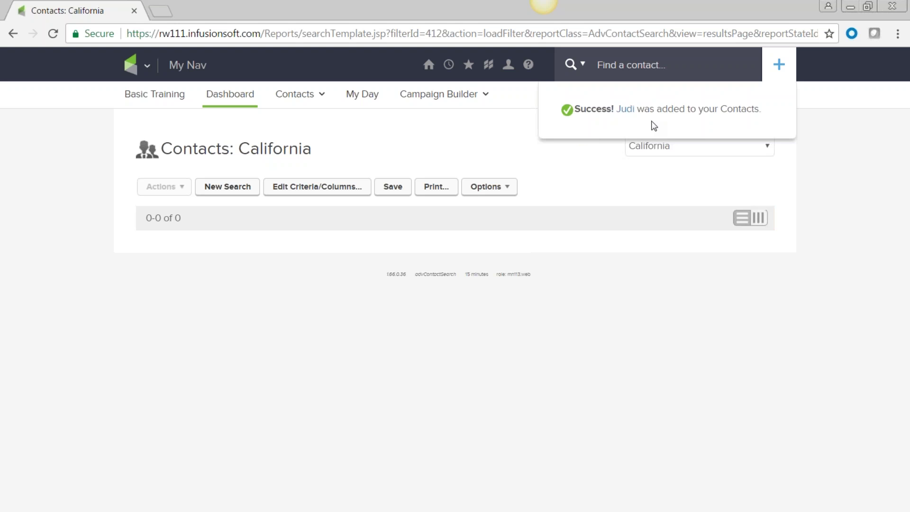
- Open the newly added contact's record and look through it
click(625, 112)
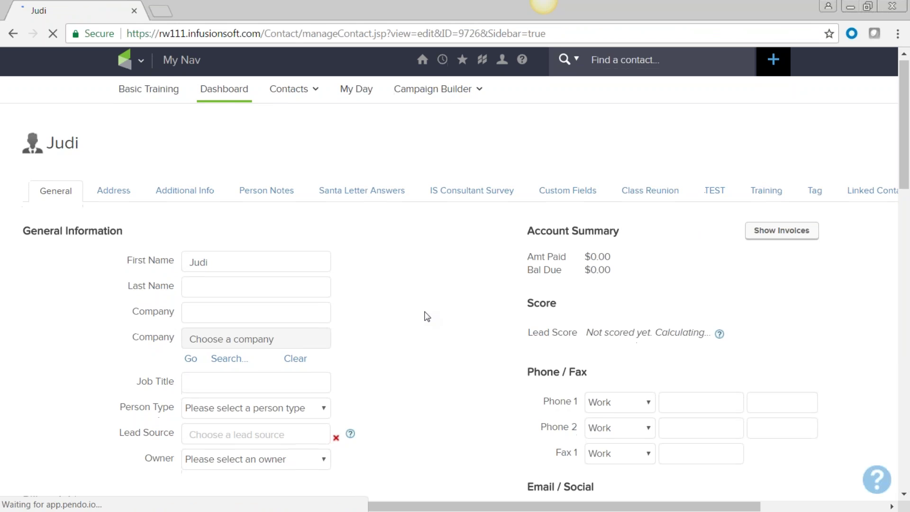
scroll(426, 316, down, 9)
scroll(427, 316, down, 7)
scroll(427, 315, up, 16)
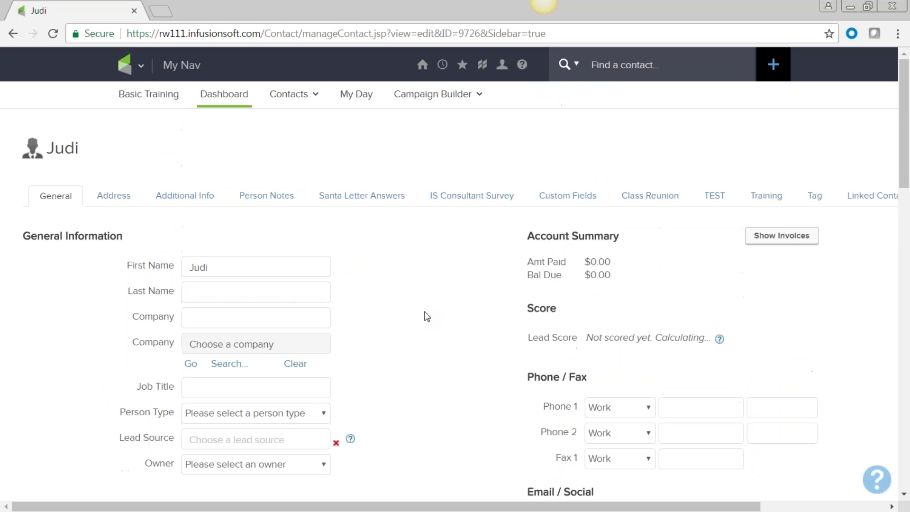
- Go to the CRM Contacts search page and bring up the Contacts actions menu
click(143, 66)
mouse_move(132, 70)
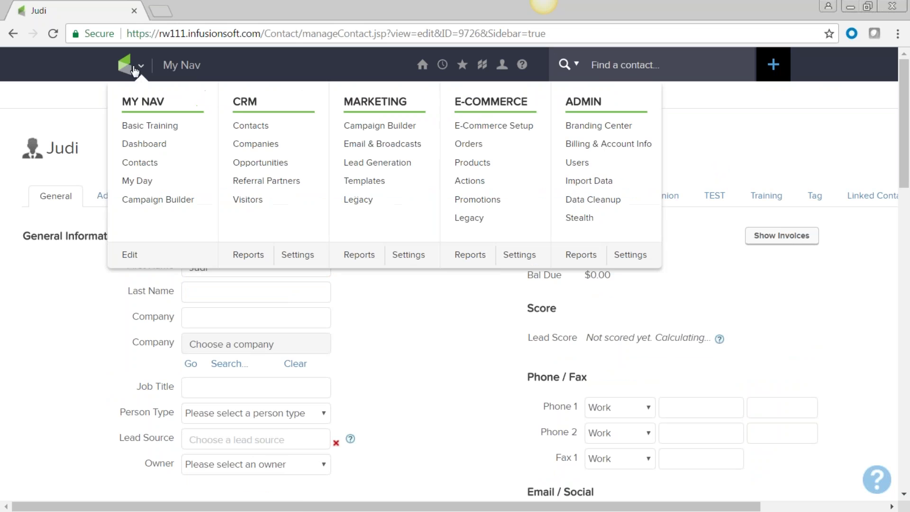
click(254, 127)
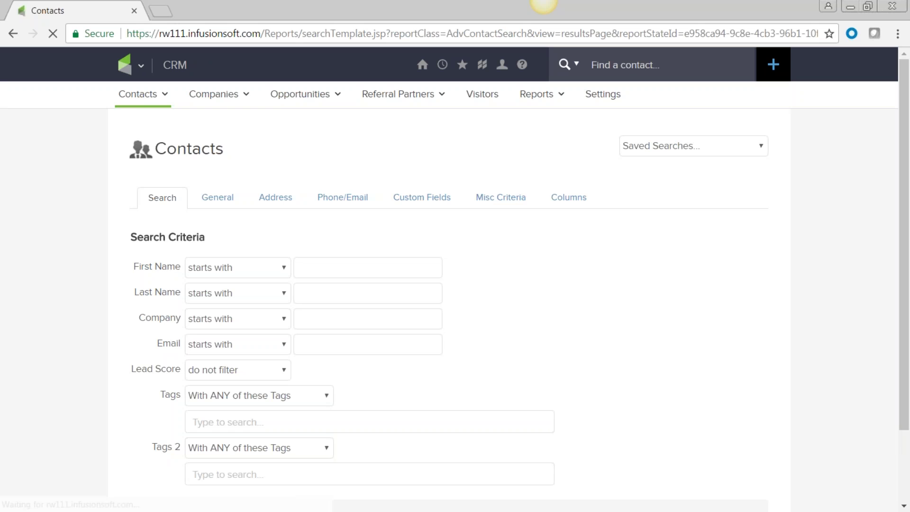
mouse_move(132, 98)
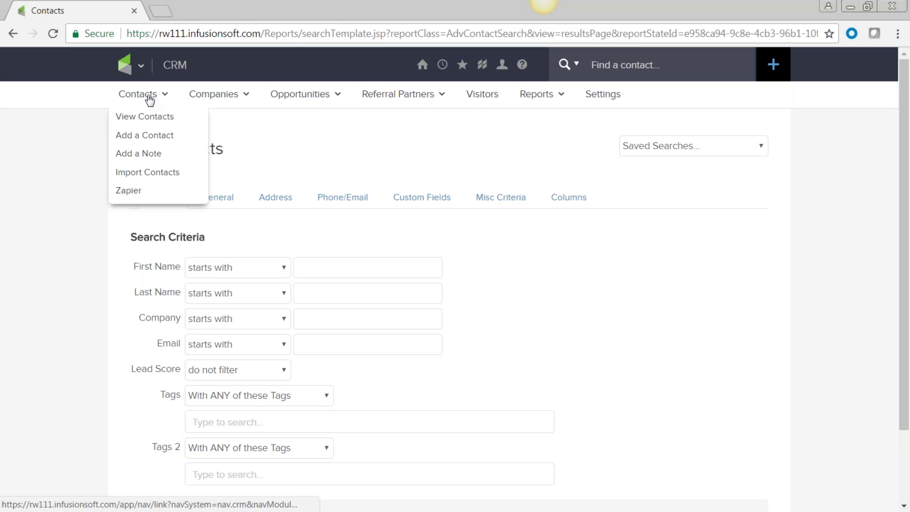
- Start Add a Contact and keep the Standard Add Contact Form selected
click(143, 136)
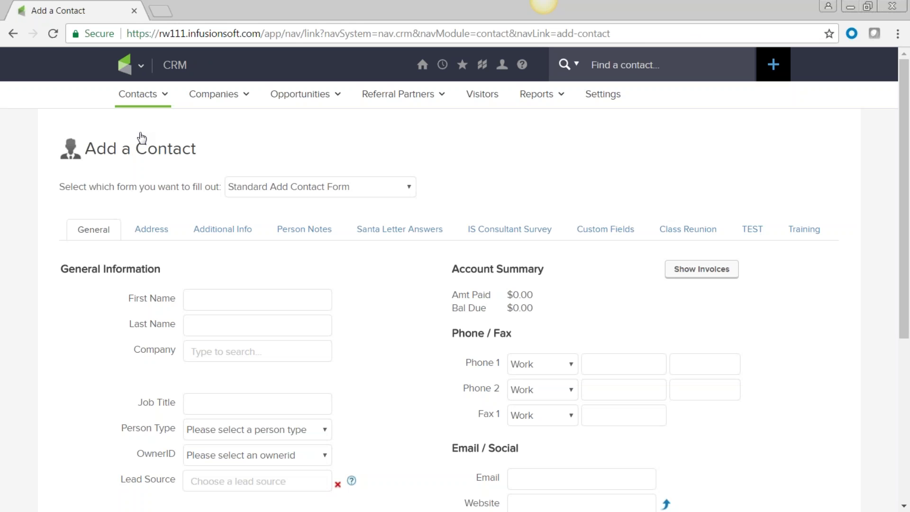
mouse_move(397, 94)
scroll(525, 212, down, 5)
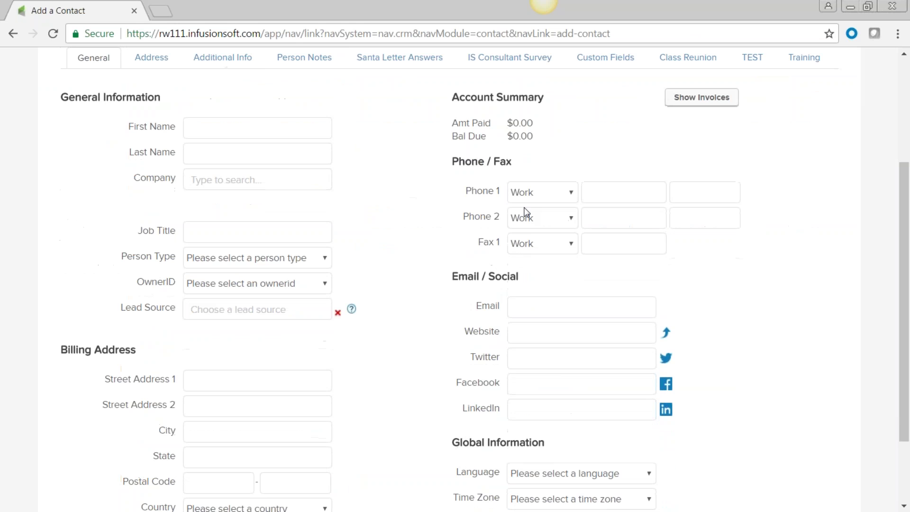
scroll(527, 212, up, 5)
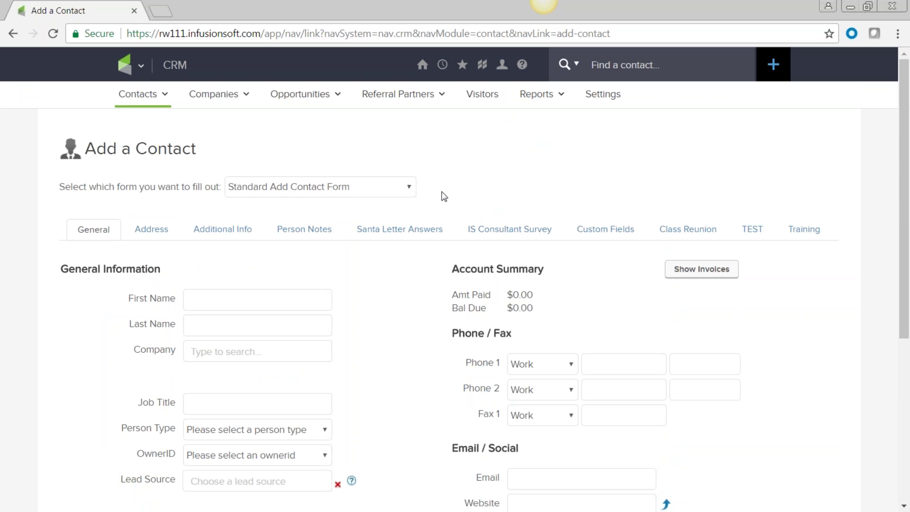
click(411, 191)
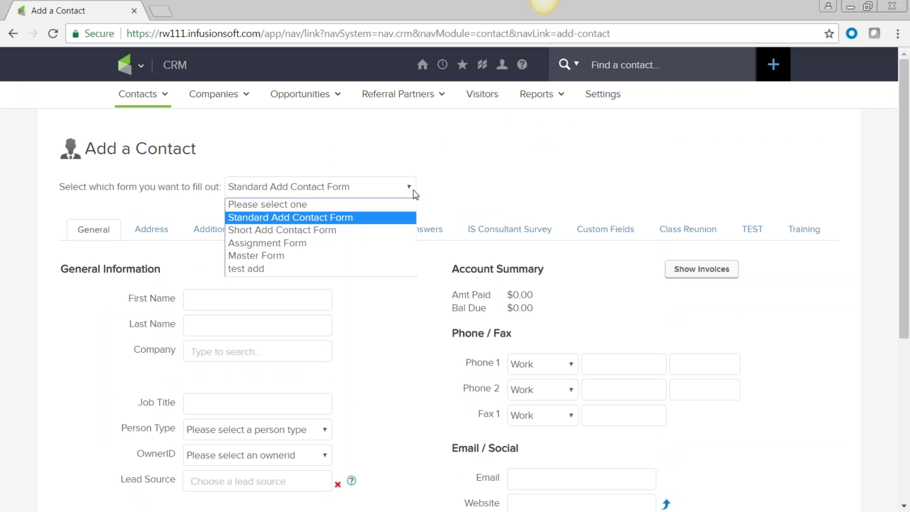
click(385, 217)
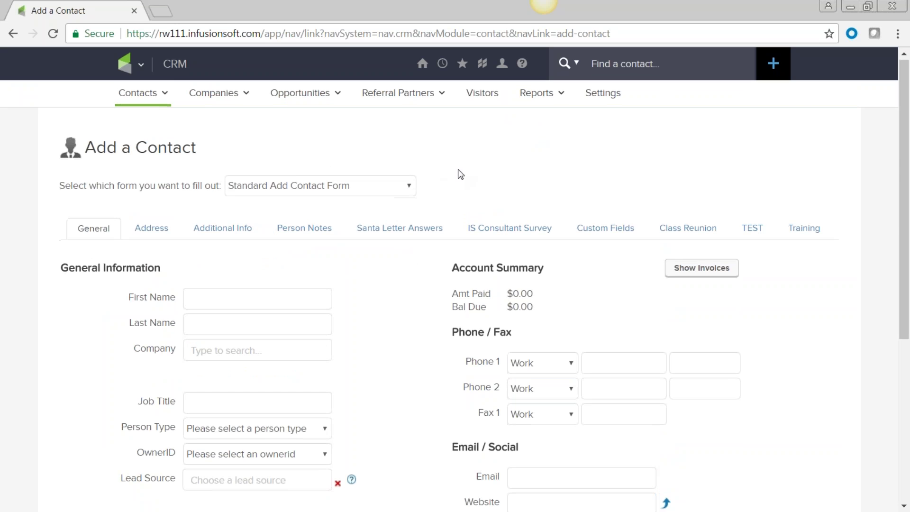
scroll(459, 172, down, 3)
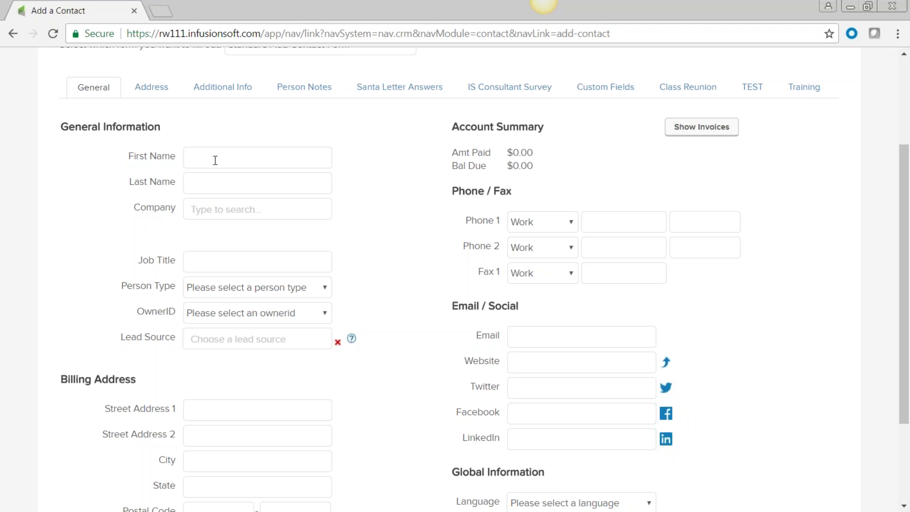
scroll(347, 248, down, 3)
scroll(347, 248, up, 5)
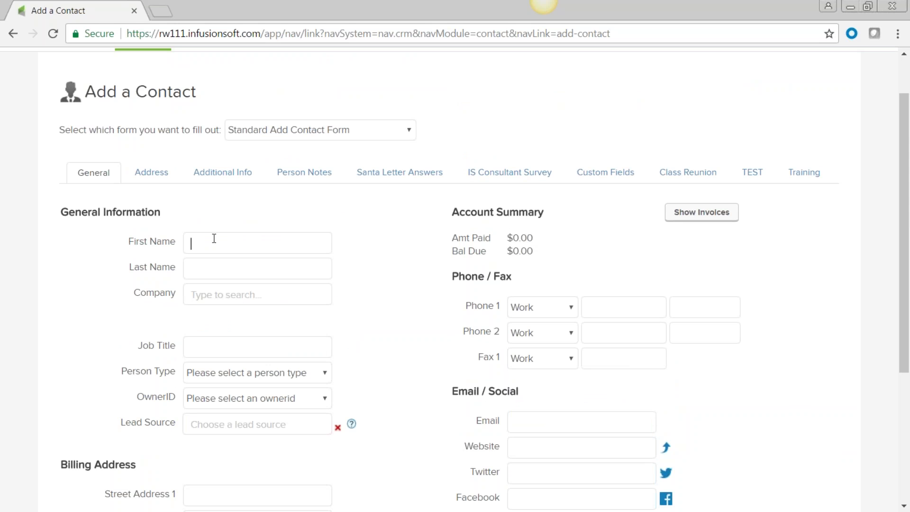
- Enter the contact's first name, last name and work phone number
click(204, 267)
scroll(794, 286, down, 3)
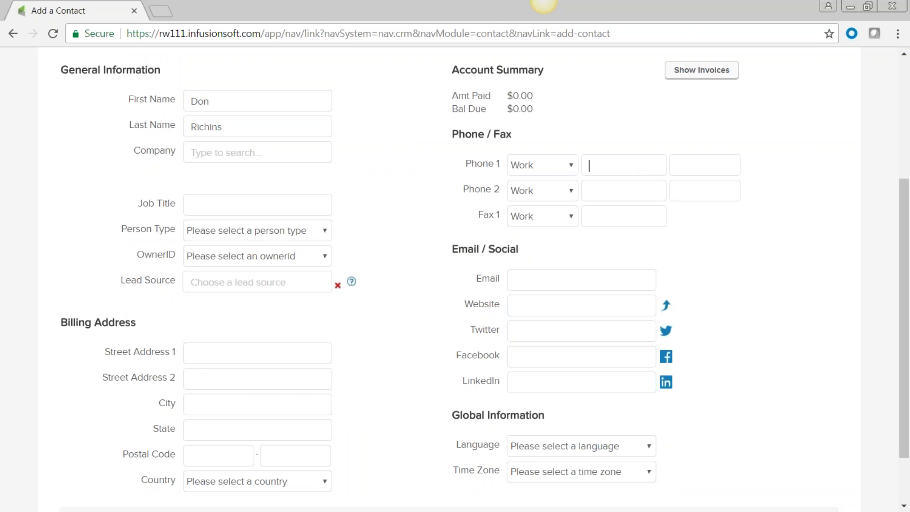
click(617, 165)
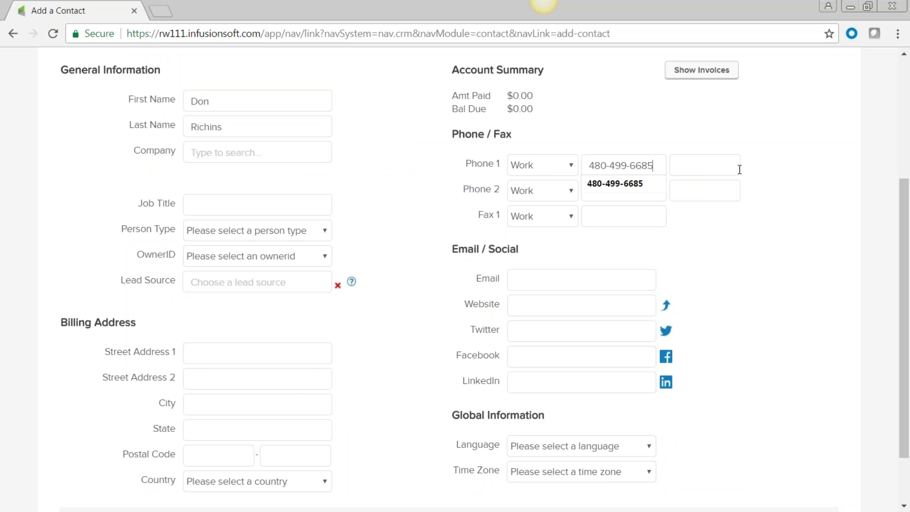
click(805, 199)
- Add the contact's email with marketing permission, save, and view the Address tab
scroll(802, 199, down, 2)
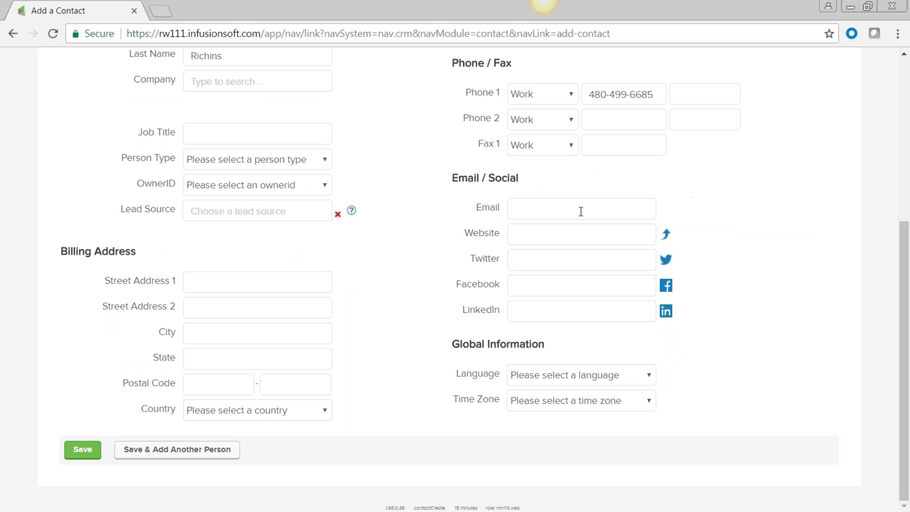
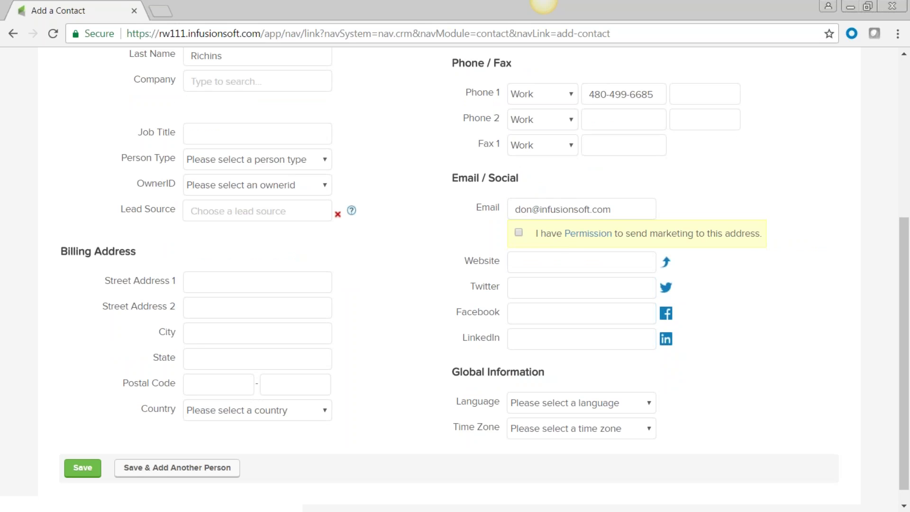
click(525, 235)
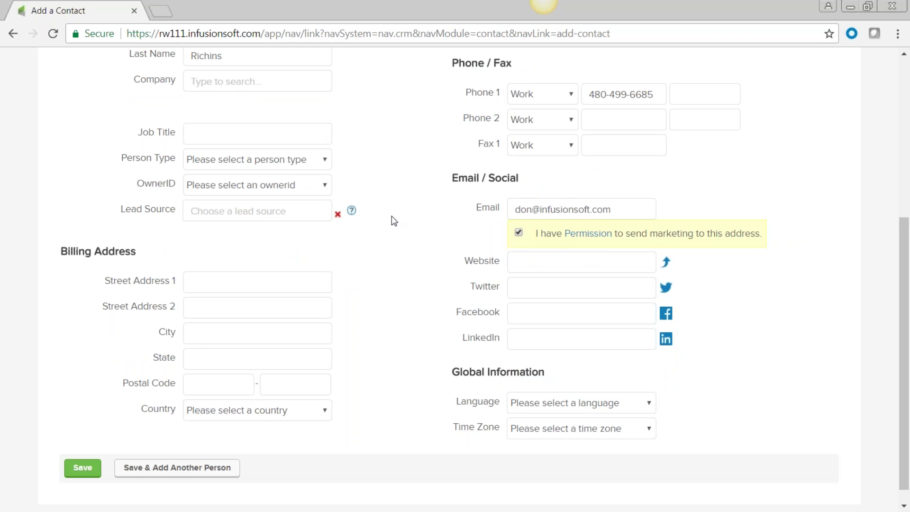
scroll(332, 308, down, 1)
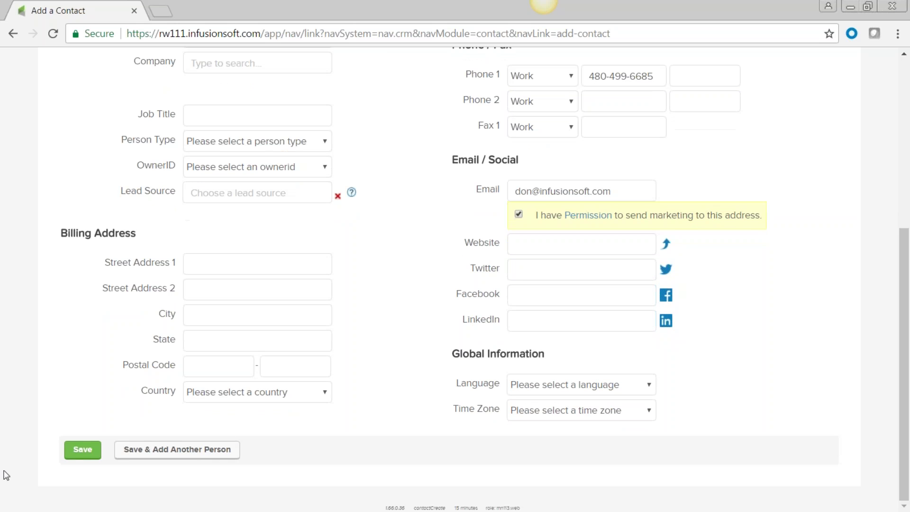
click(82, 453)
click(150, 231)
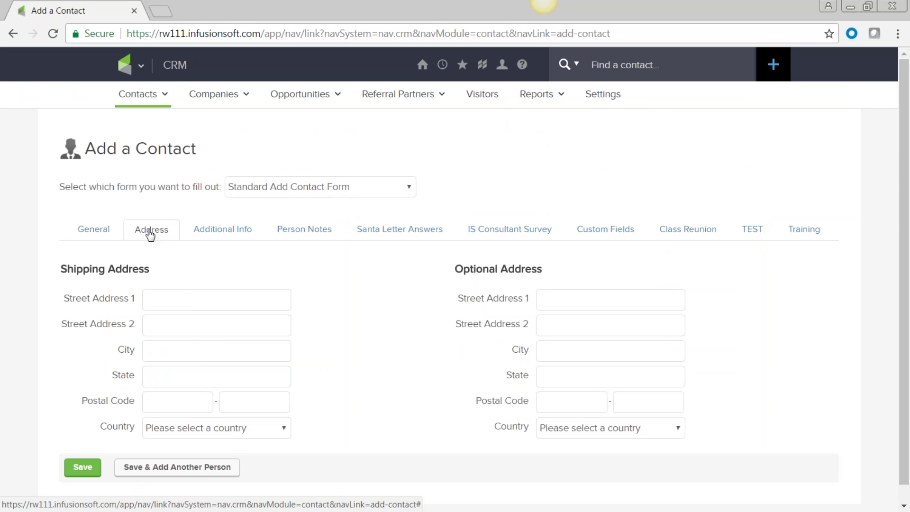
- Review the Additional Info and Person Notes tabs, return to General, and save the contact
click(231, 238)
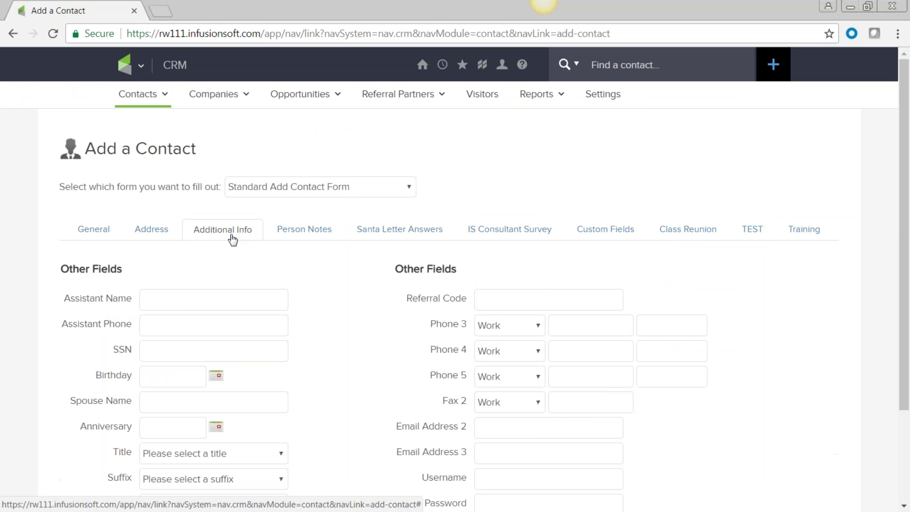
scroll(232, 239, down, 1)
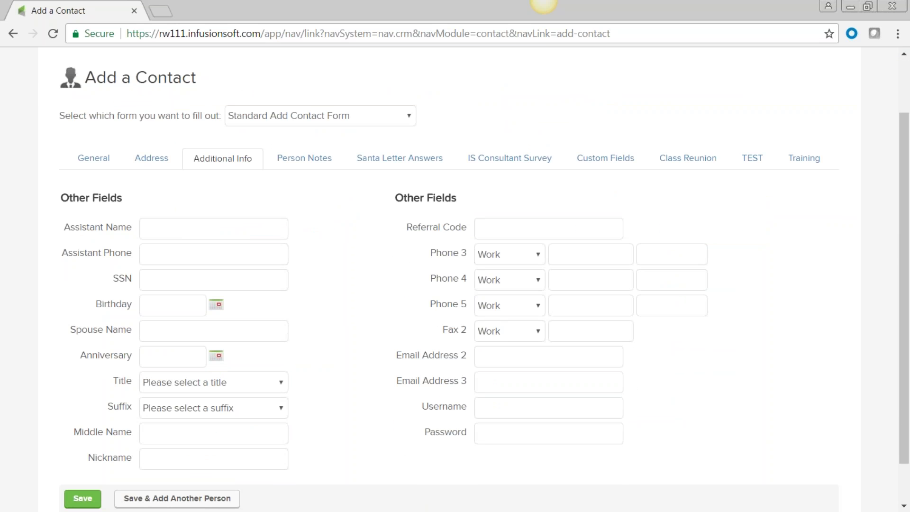
click(313, 164)
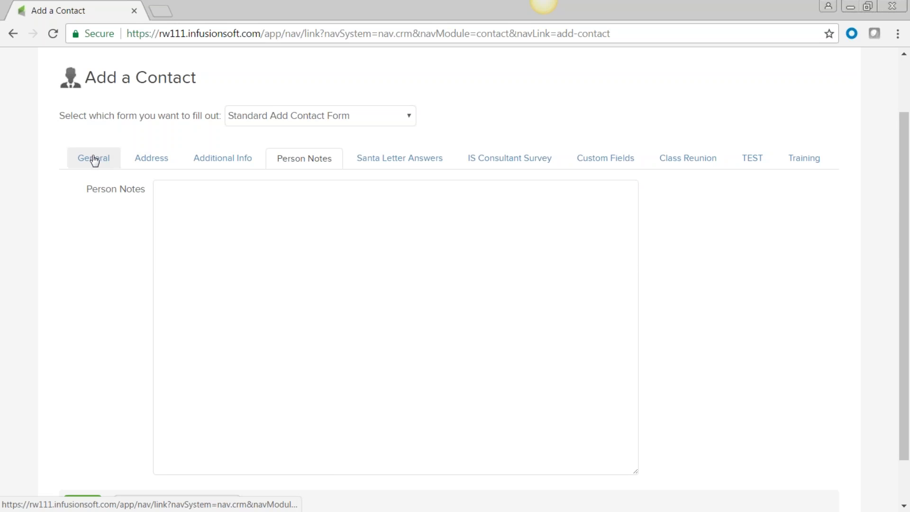
click(95, 159)
scroll(382, 276, down, 3)
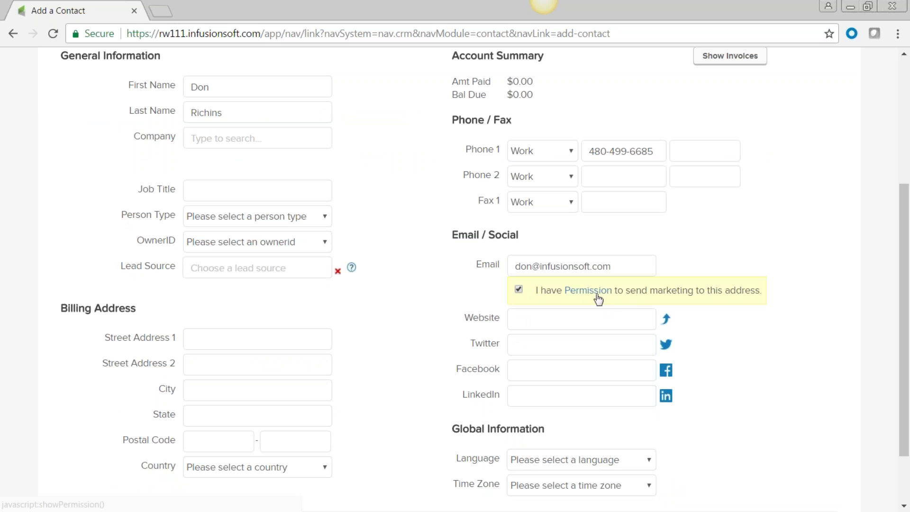
scroll(407, 290, down, 2)
click(82, 452)
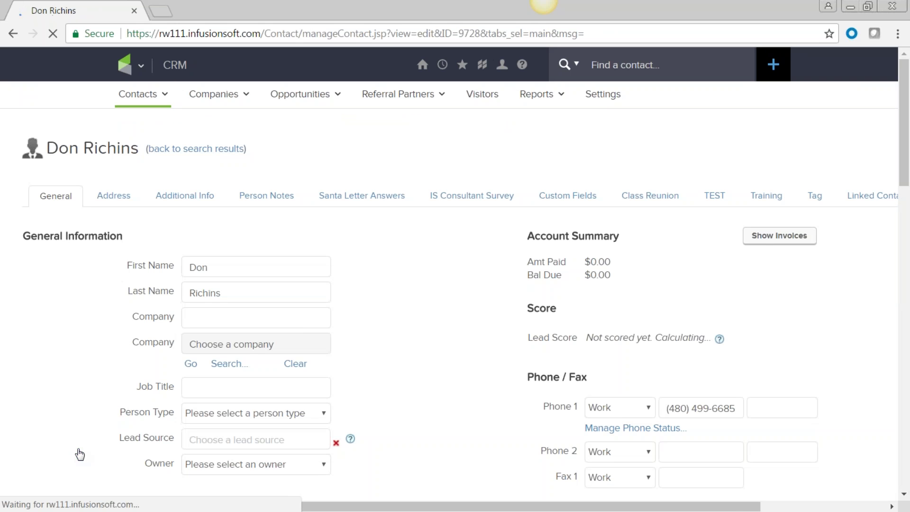
- Check the saved record's fields and empty Tags, then show its Person Notes tab
scroll(433, 337, down, 5)
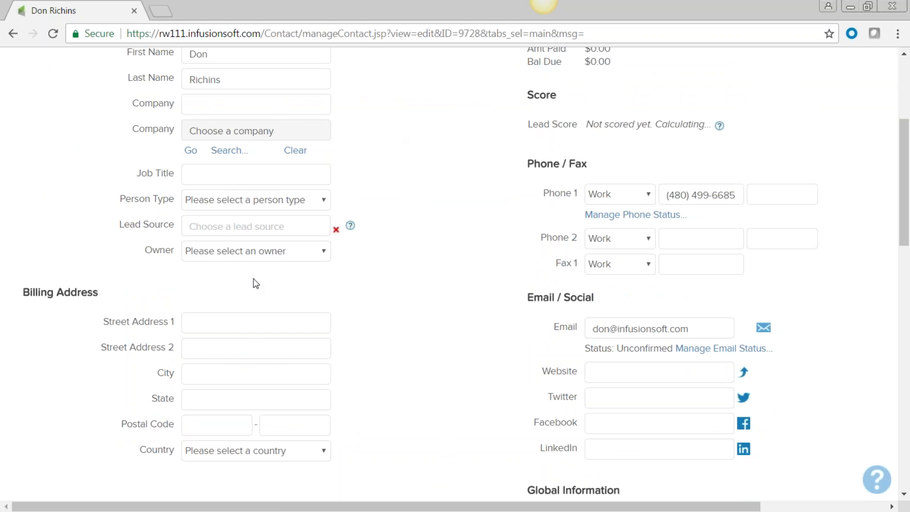
scroll(428, 302, up, 3)
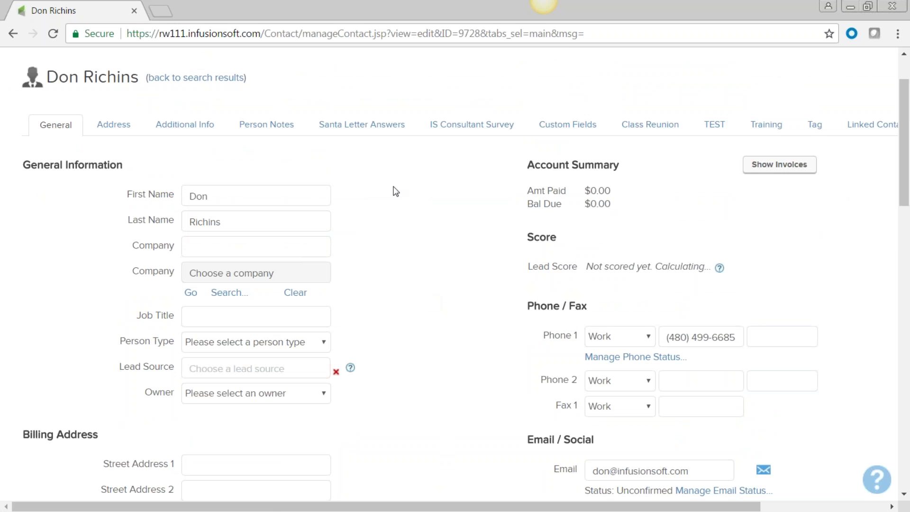
scroll(432, 260, down, 1)
scroll(432, 259, down, 10)
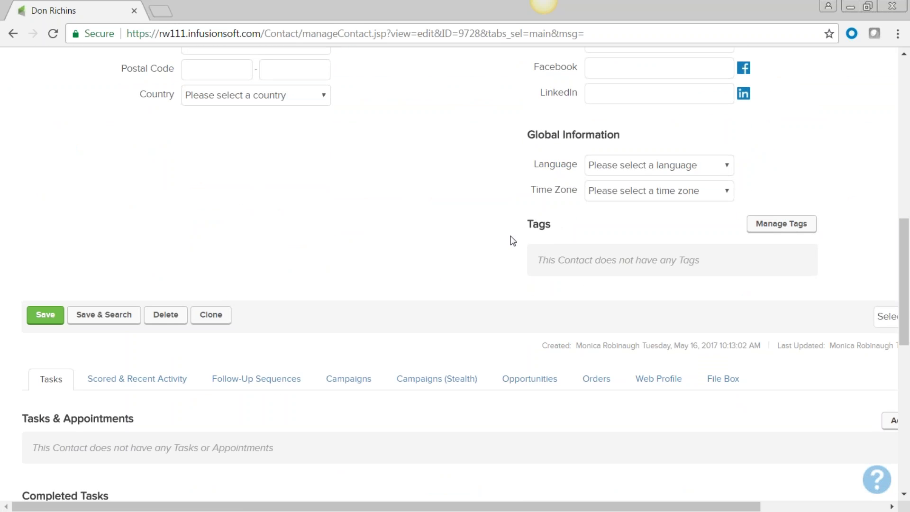
scroll(377, 212, down, 5)
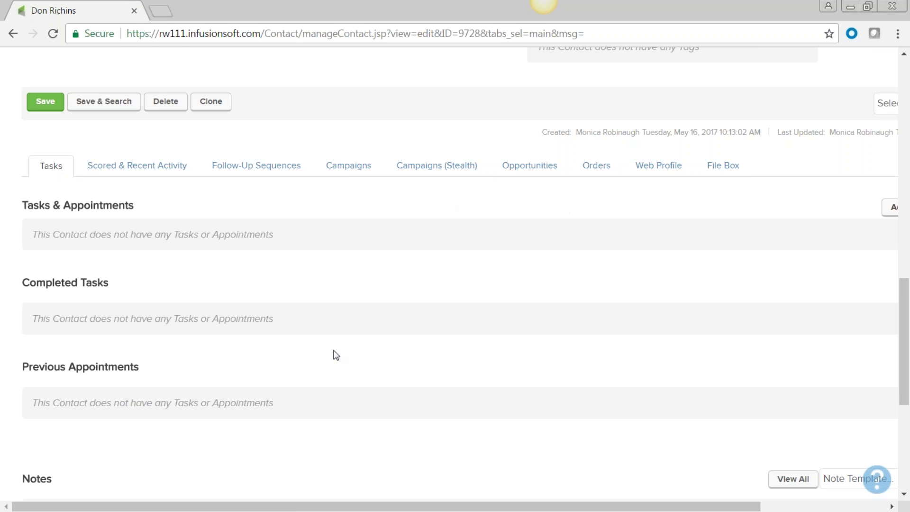
scroll(336, 355, up, 9)
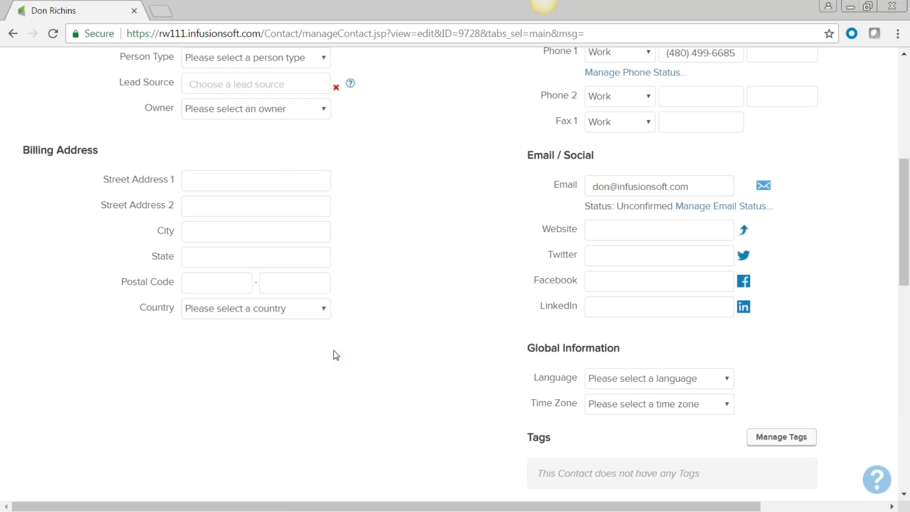
scroll(336, 356, down, 3)
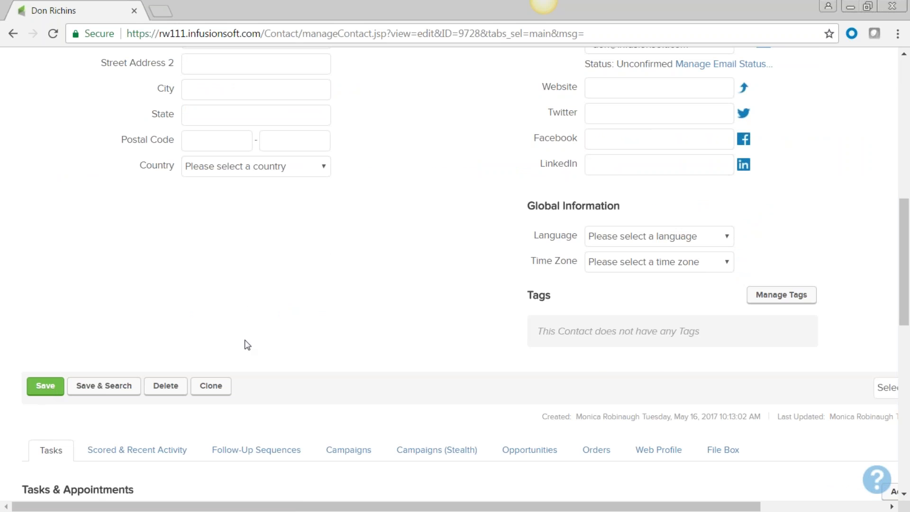
scroll(246, 343, up, 10)
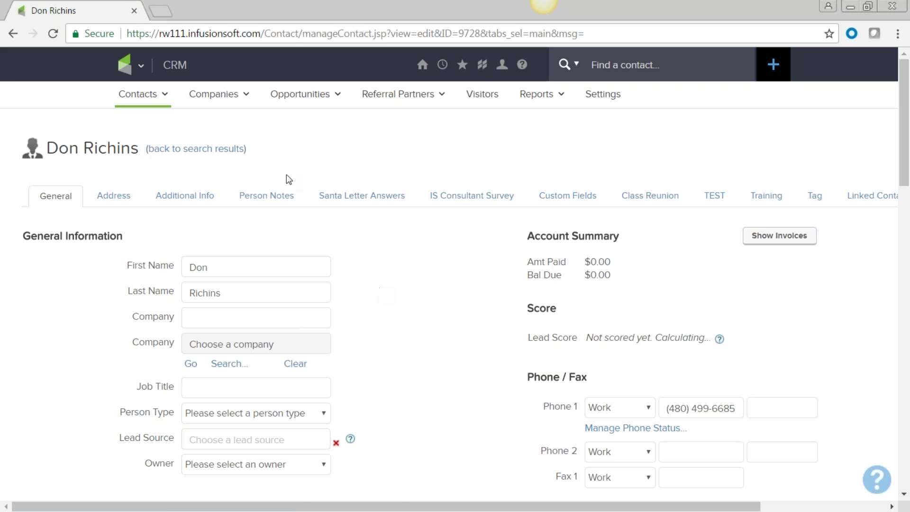
click(266, 195)
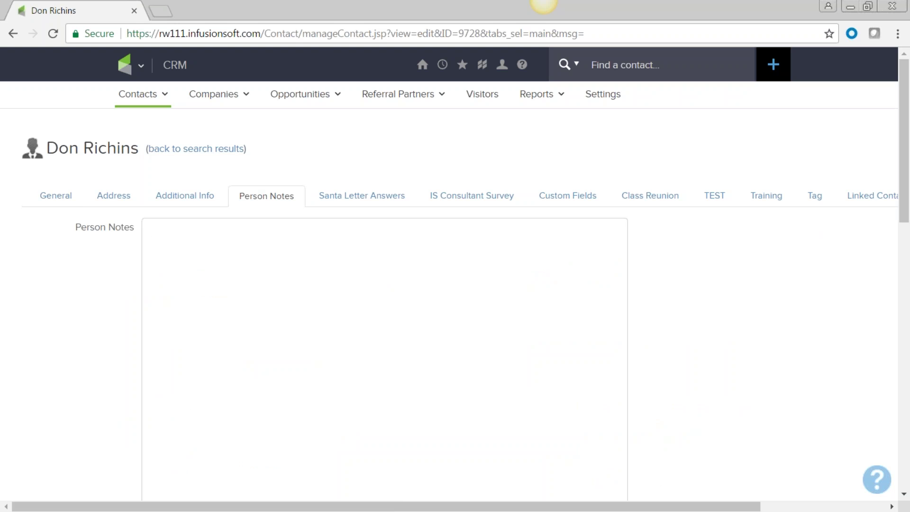
- Write the person note 'Met at the conference...Nice Guy' and save the record
text(Met at the conference)
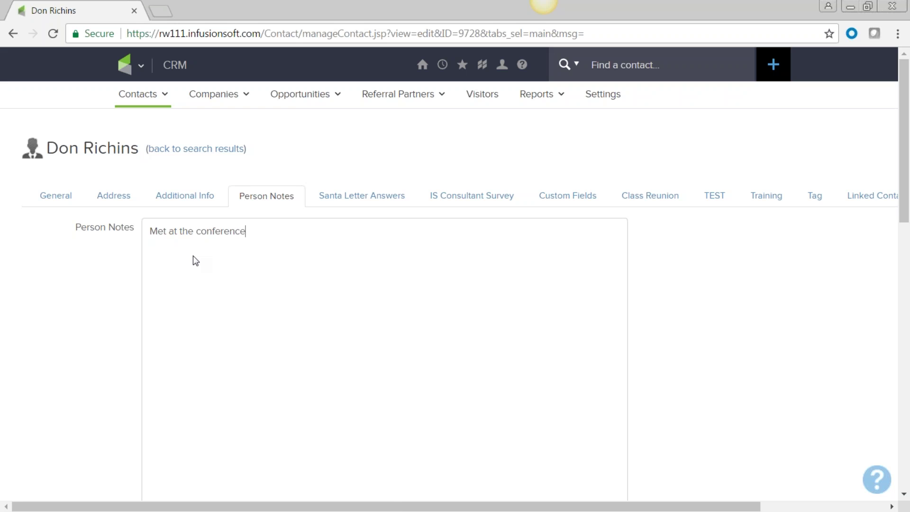
text(...Nice Guy)
scroll(296, 240, down, 3)
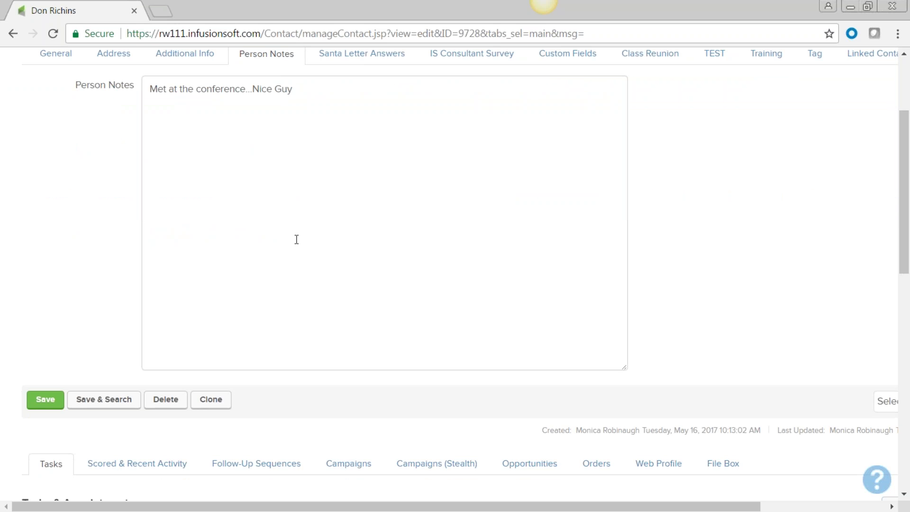
key(Return)
key(Return)
key(Return)
click(43, 400)
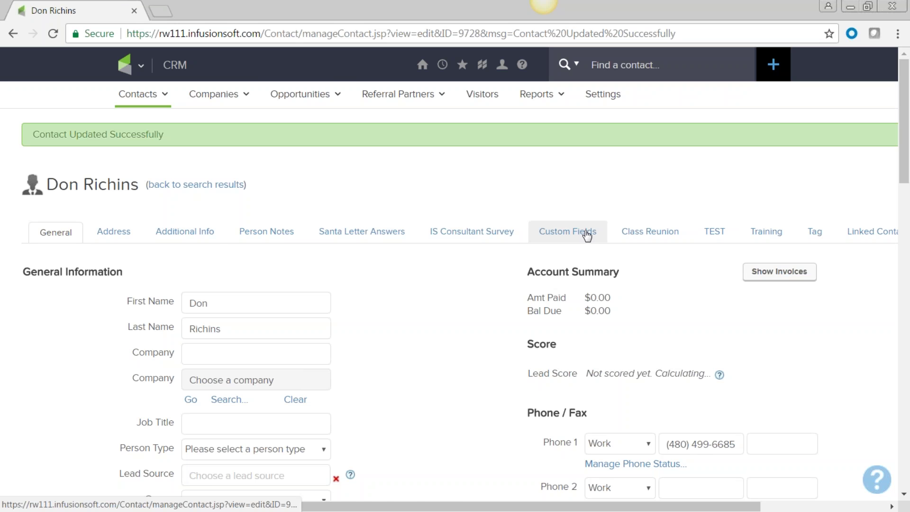
click(448, 241)
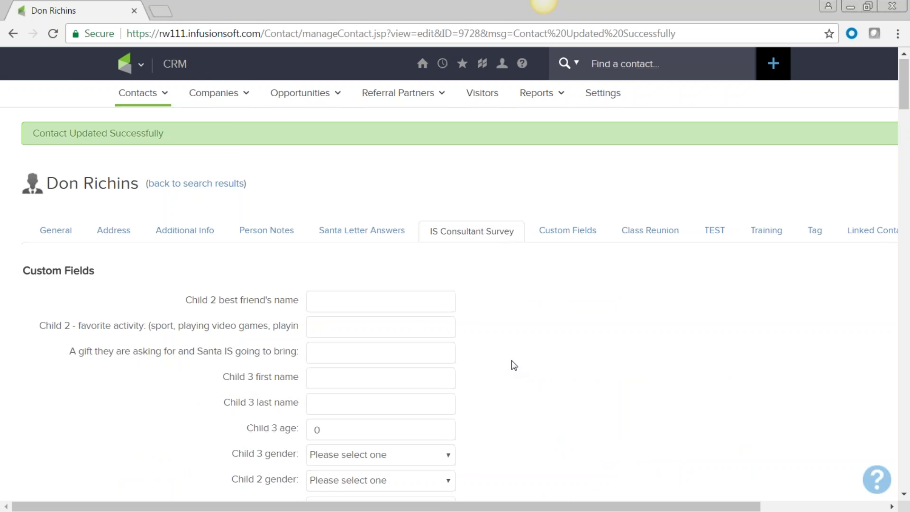
- Browse the blank IS Consultant Survey fields, including favorite quotes, leadership and motivation boxes
scroll(511, 360, down, 12)
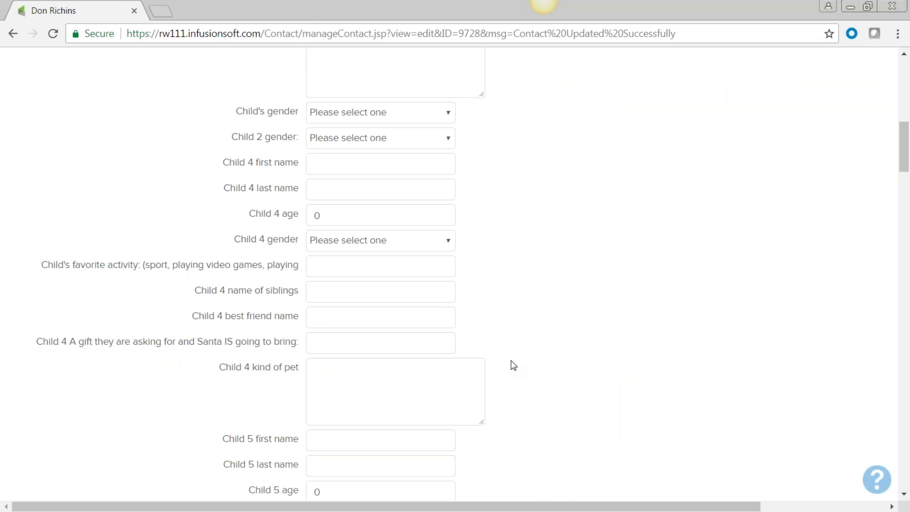
scroll(514, 365, down, 9)
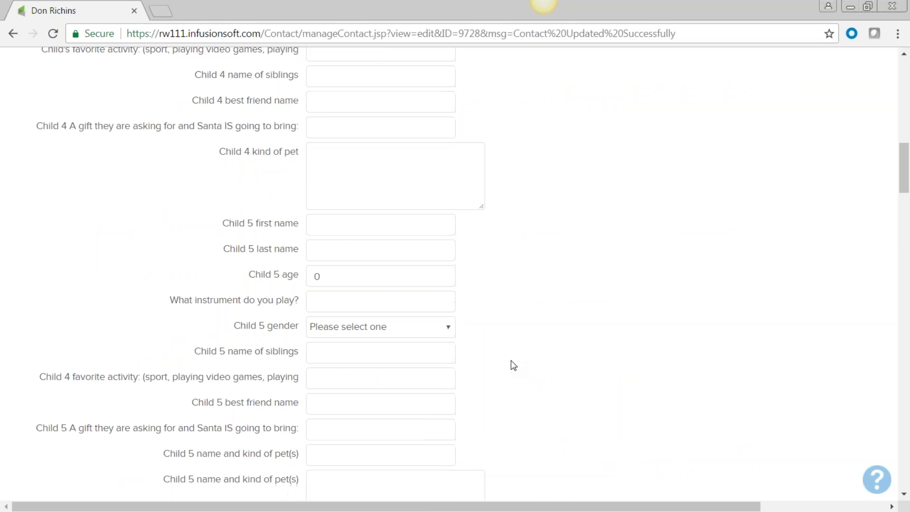
scroll(512, 361, down, 6)
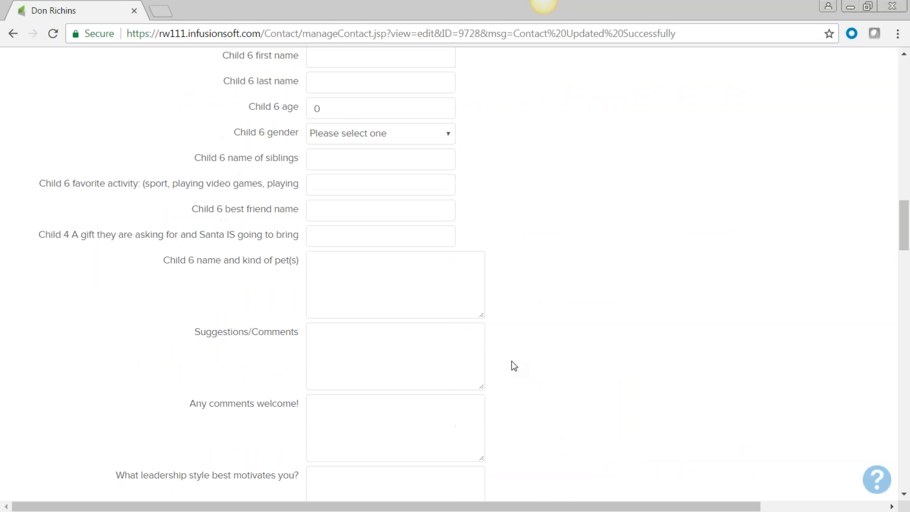
scroll(544, 305, down, 4)
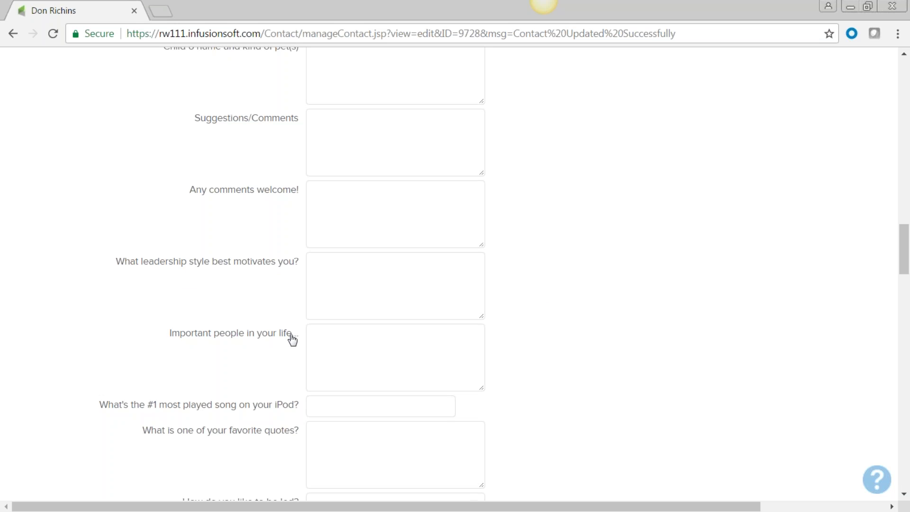
scroll(291, 339, down, 4)
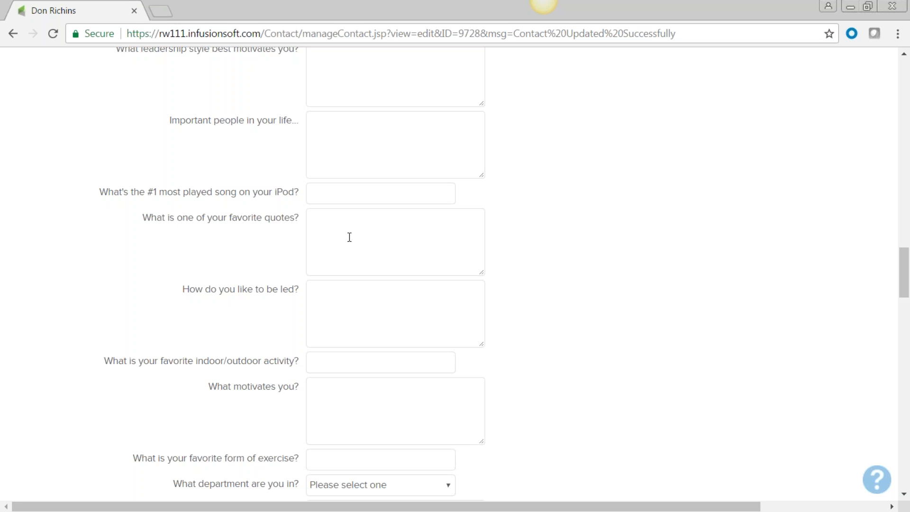
click(331, 220)
click(335, 302)
click(335, 388)
scroll(378, 356, up, 15)
scroll(455, 274, up, 5)
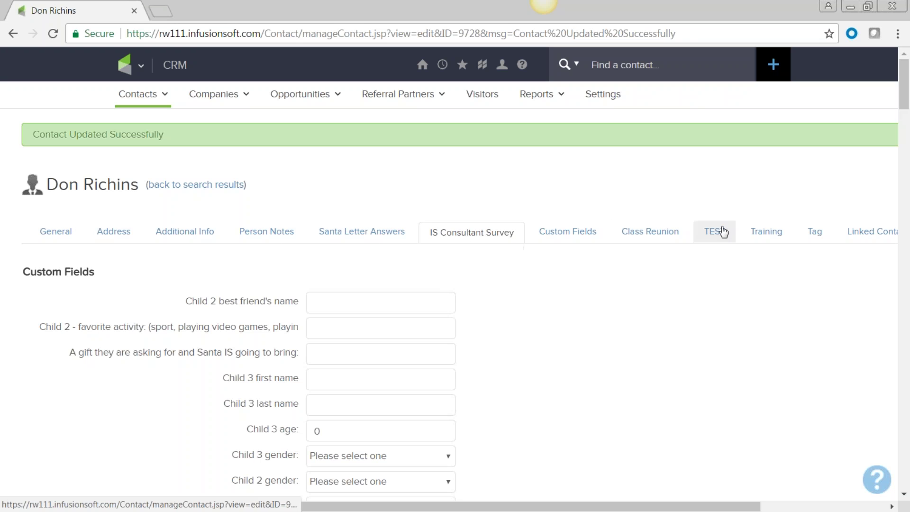
- Return to the contact search results, then open Admin > Import Data
click(197, 184)
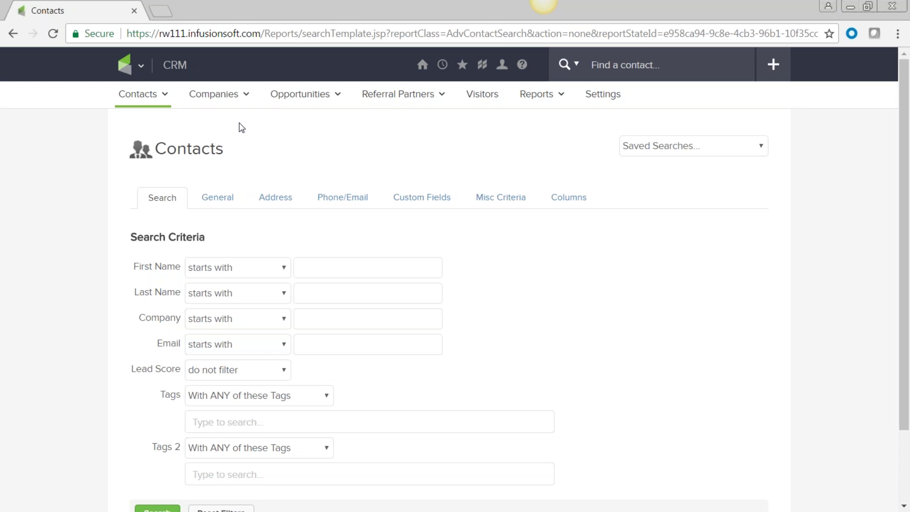
mouse_move(152, 95)
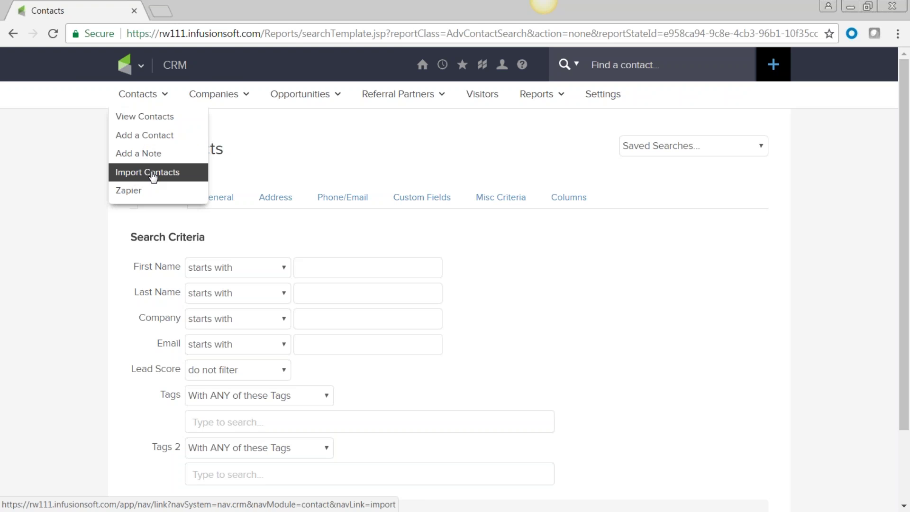
mouse_move(141, 67)
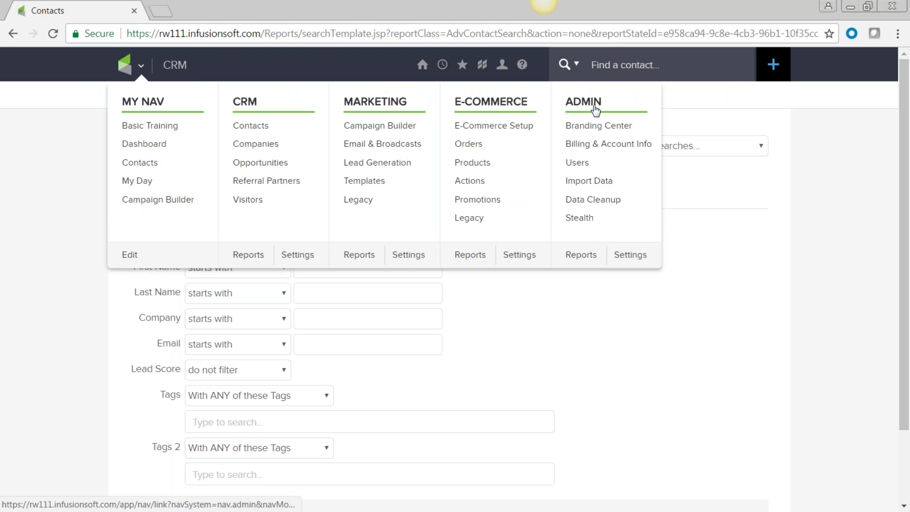
click(587, 181)
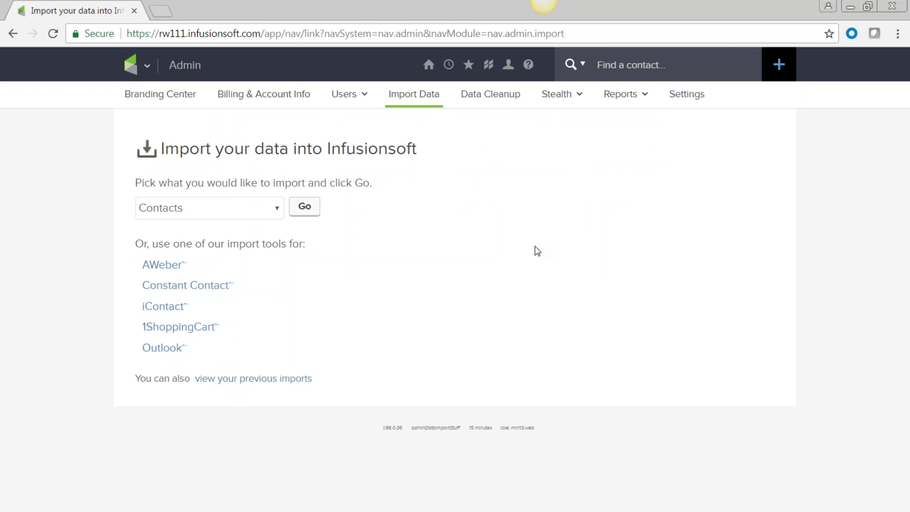
- Start the Contacts import wizard and bring up the people-sample.csv file in Excel
click(278, 211)
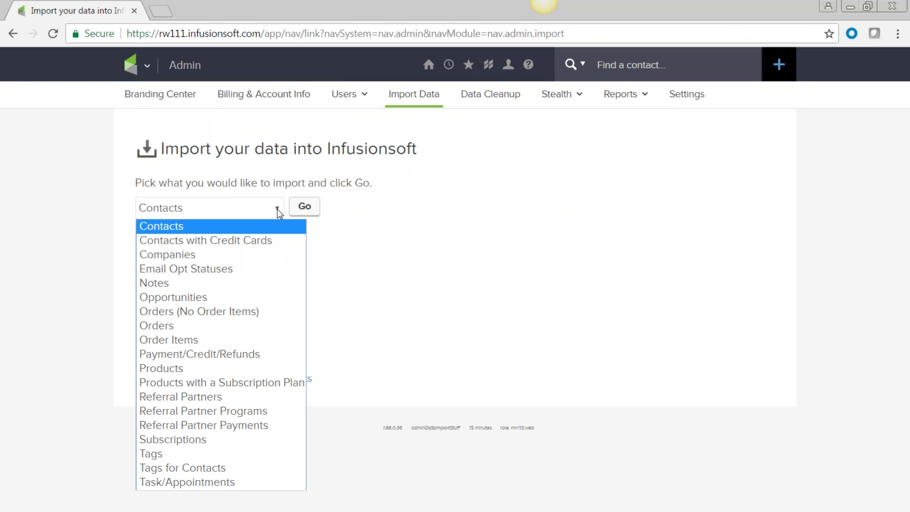
click(197, 205)
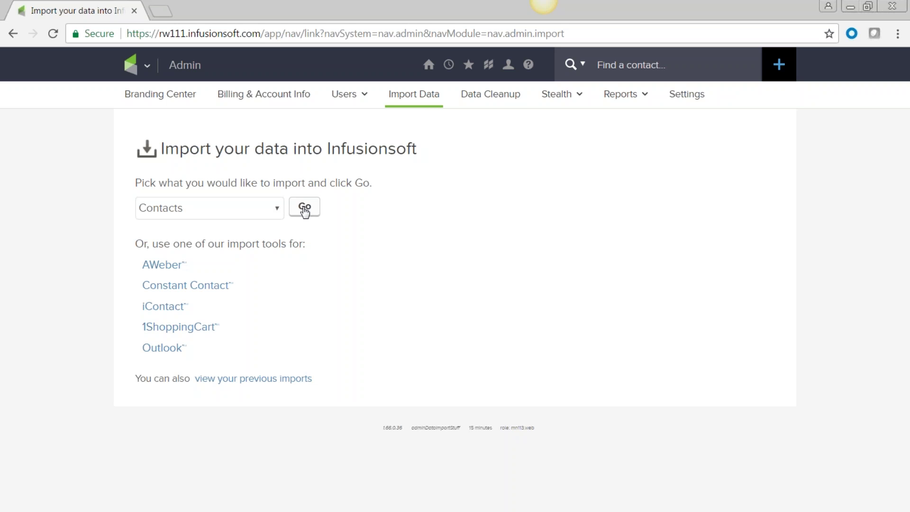
click(306, 212)
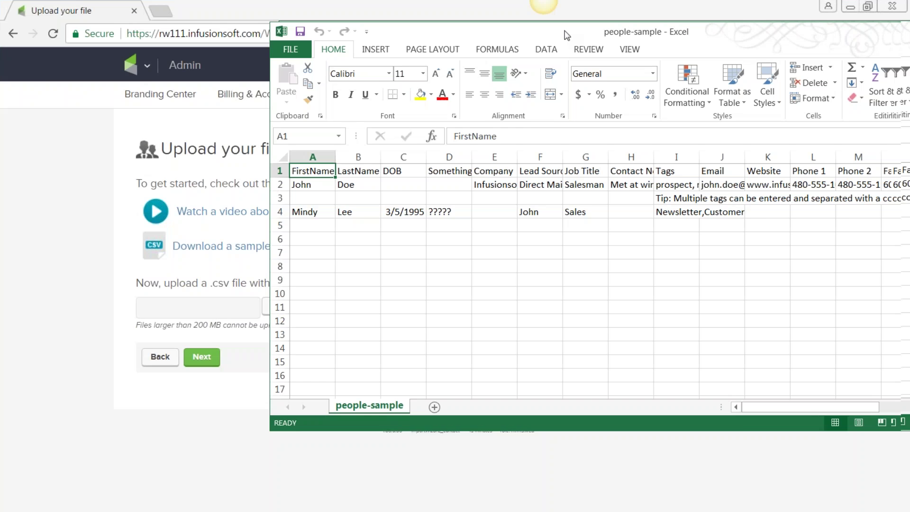
click(397, 316)
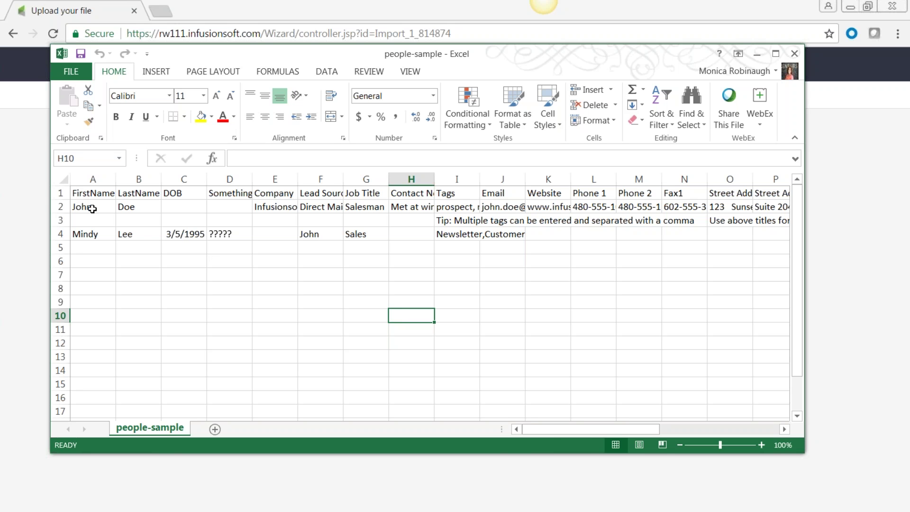
- Inspect the sample row and widen column D to fit its header
click(132, 209)
click(186, 204)
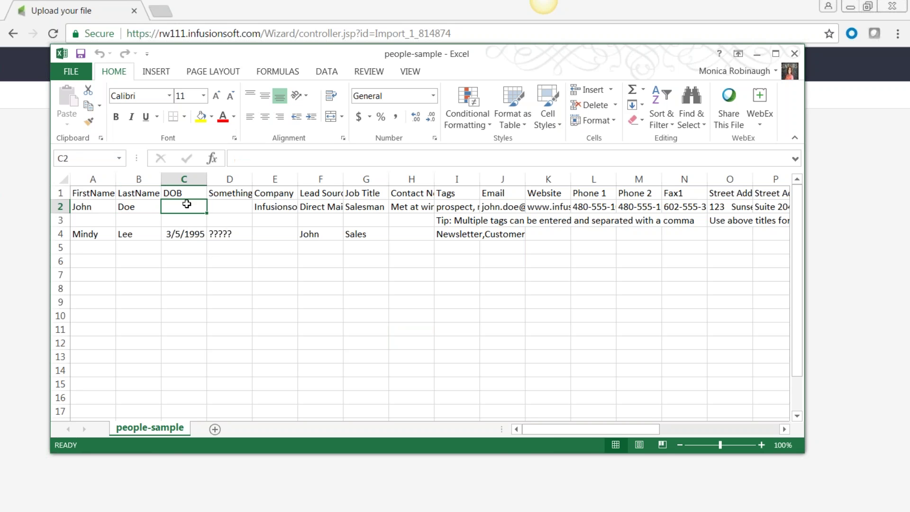
drag(253, 179, 295, 179)
click(256, 206)
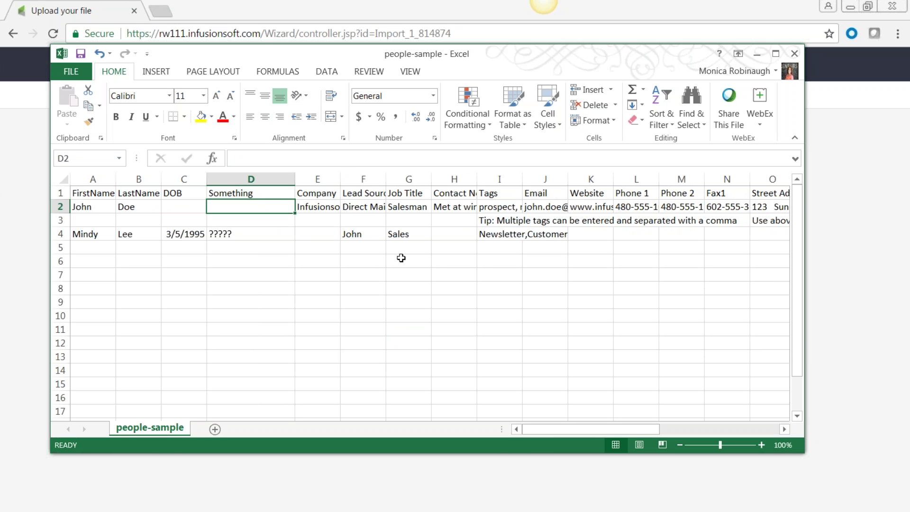
- Delete the Something column (column D) from the people-sample sheet
click(326, 190)
click(363, 179)
click(408, 179)
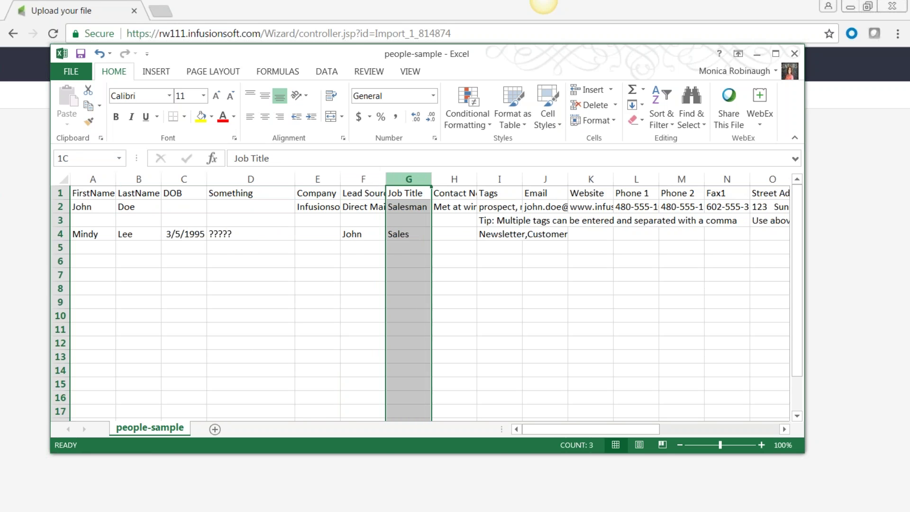
click(251, 179)
right_click(261, 227)
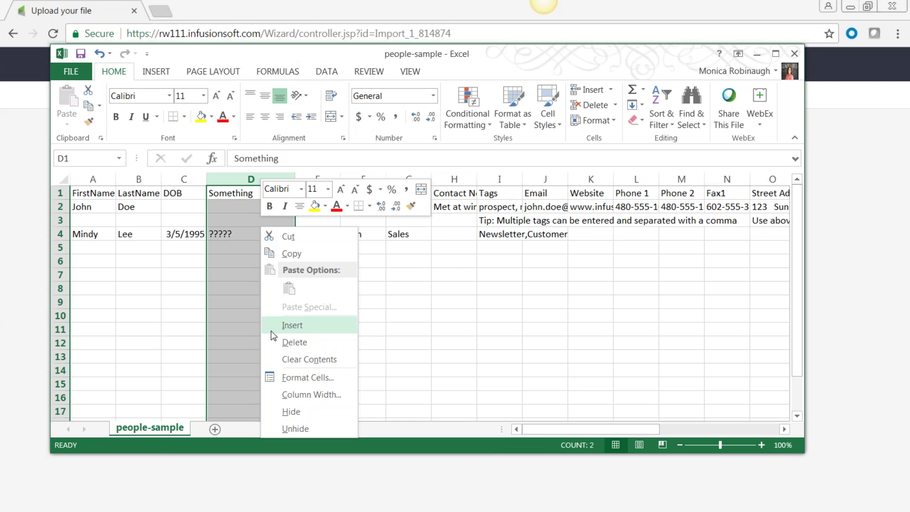
click(288, 342)
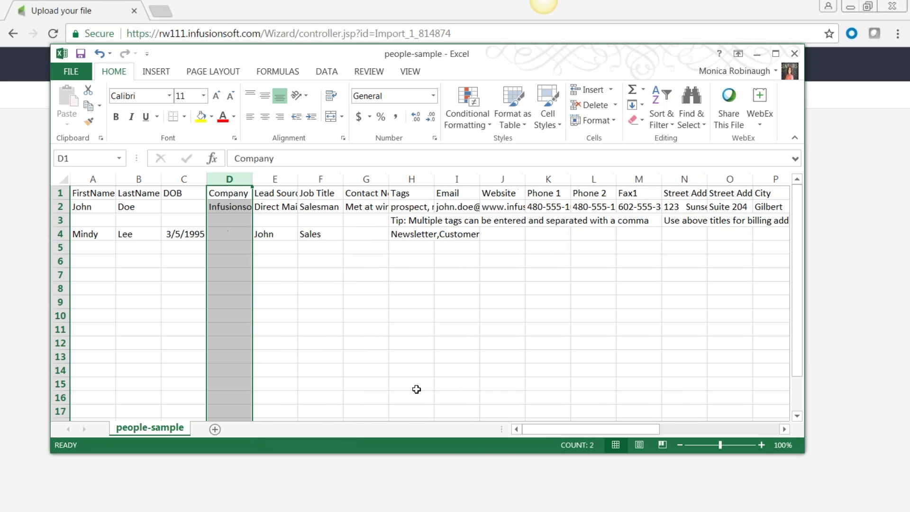
- Widen the Contact Notes column to show its full note and move Excel aside
click(374, 180)
drag(384, 178, 476, 178)
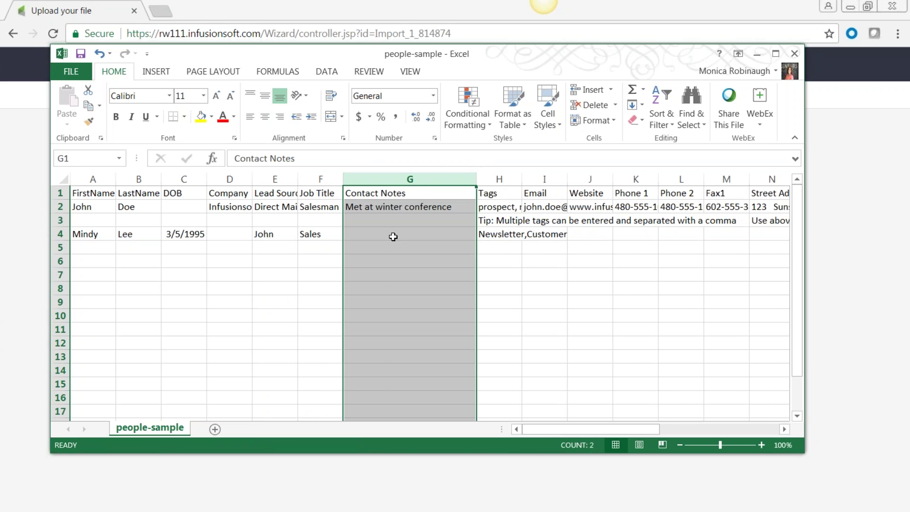
click(381, 205)
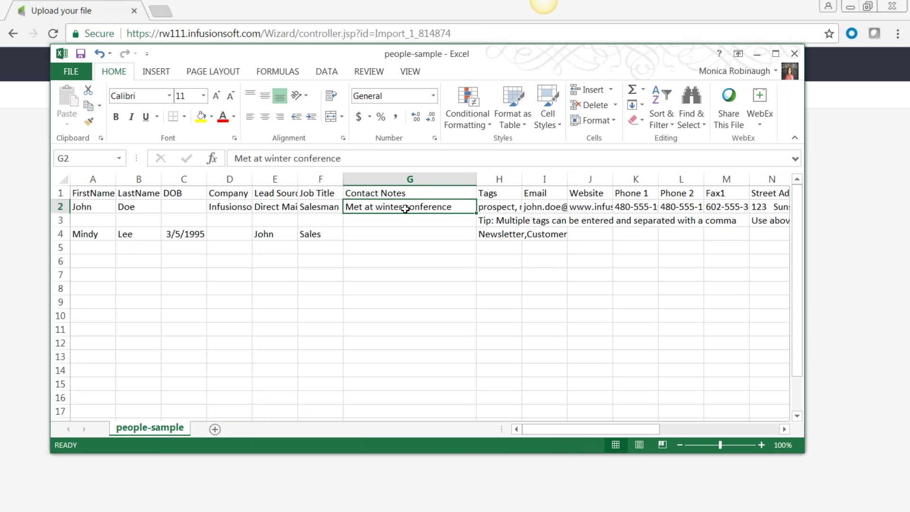
drag(356, 60, 299, 453)
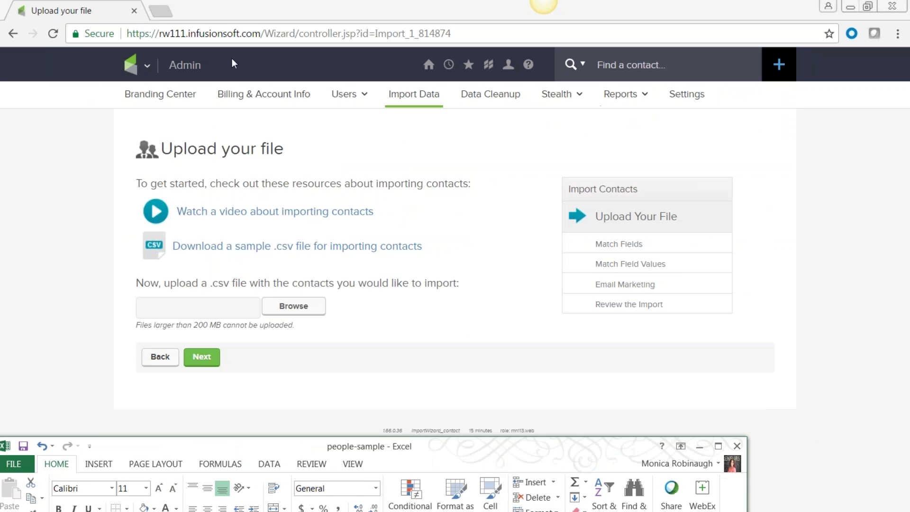
click(144, 66)
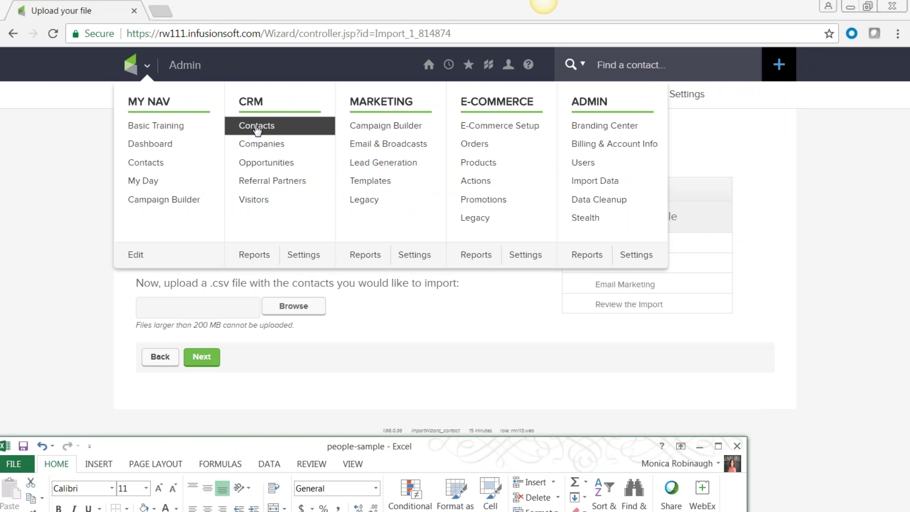
- Bring the Excel window back over the page and widen Tags column H
drag(262, 444, 315, 56)
drag(520, 187, 601, 184)
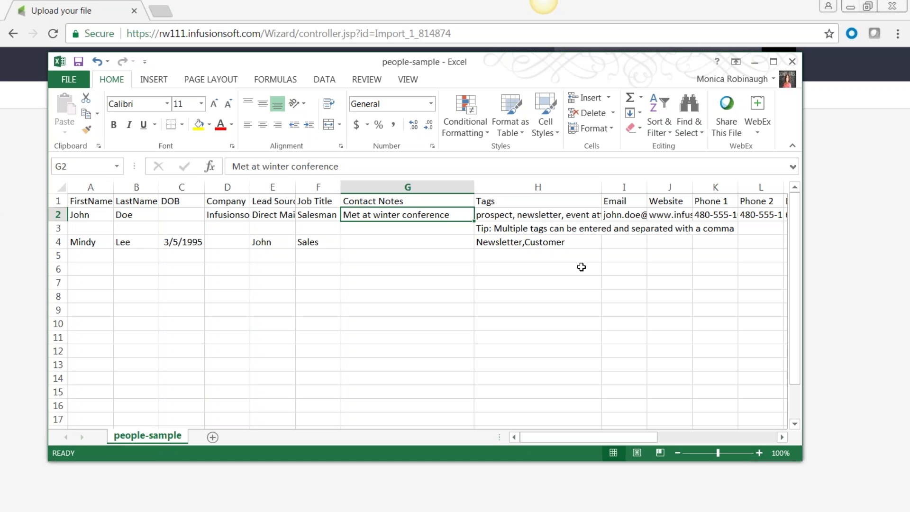
- Widen the Tags column further and check the full tag list in cell H2
click(414, 186)
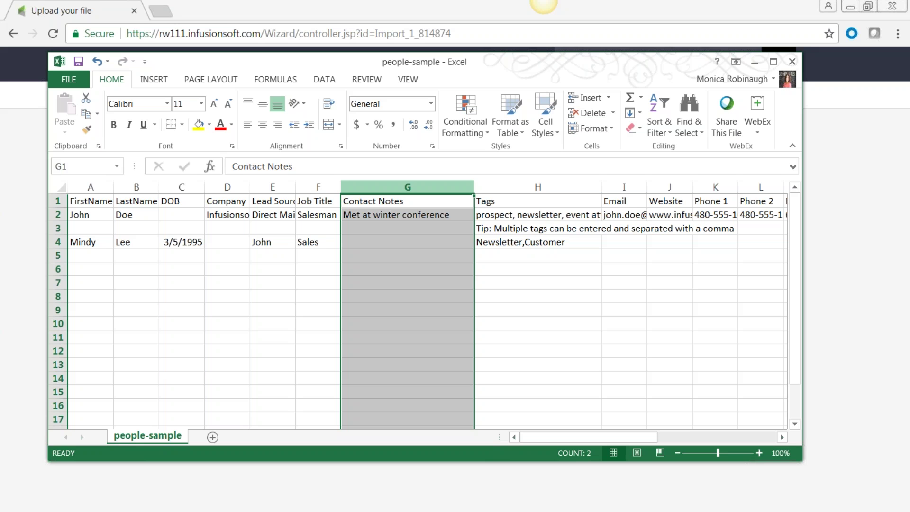
click(516, 193)
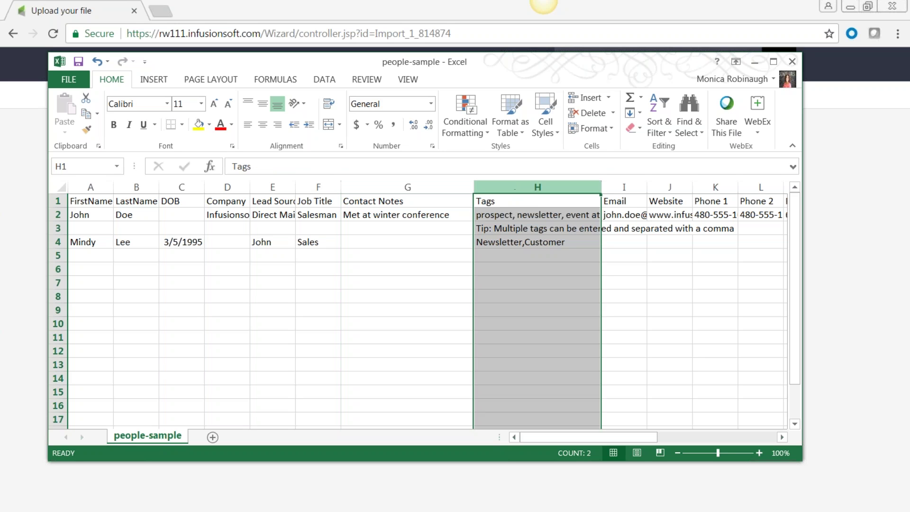
click(561, 233)
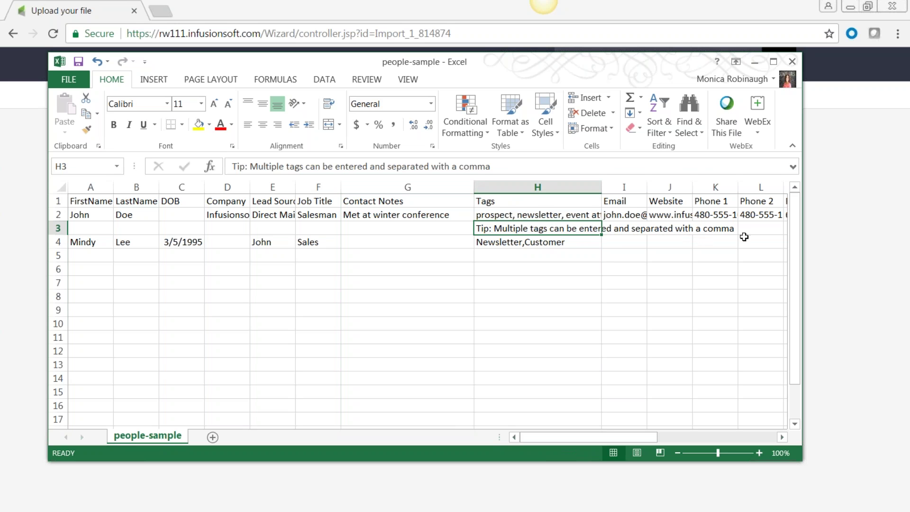
click(670, 296)
drag(603, 187, 743, 187)
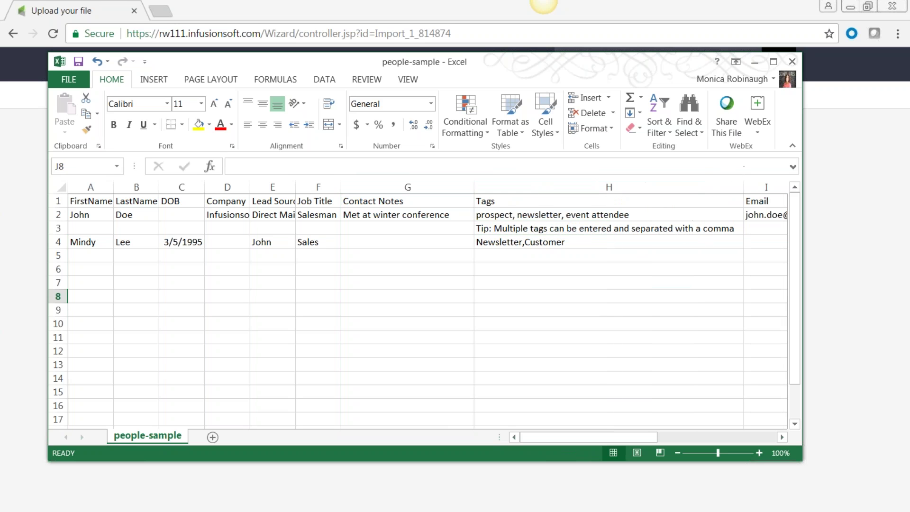
click(602, 308)
click(504, 216)
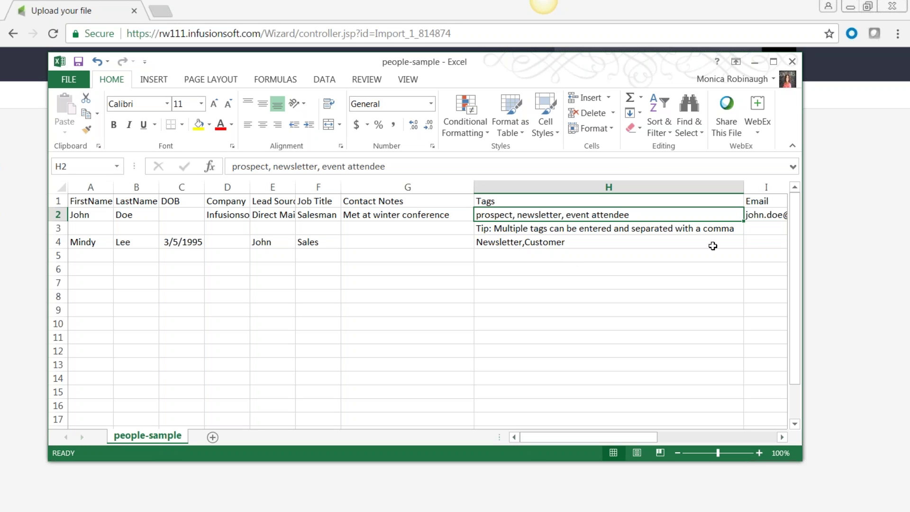
- Close the people-sample spreadsheet choosing Don't Save
click(781, 437)
drag(782, 437, 781, 437)
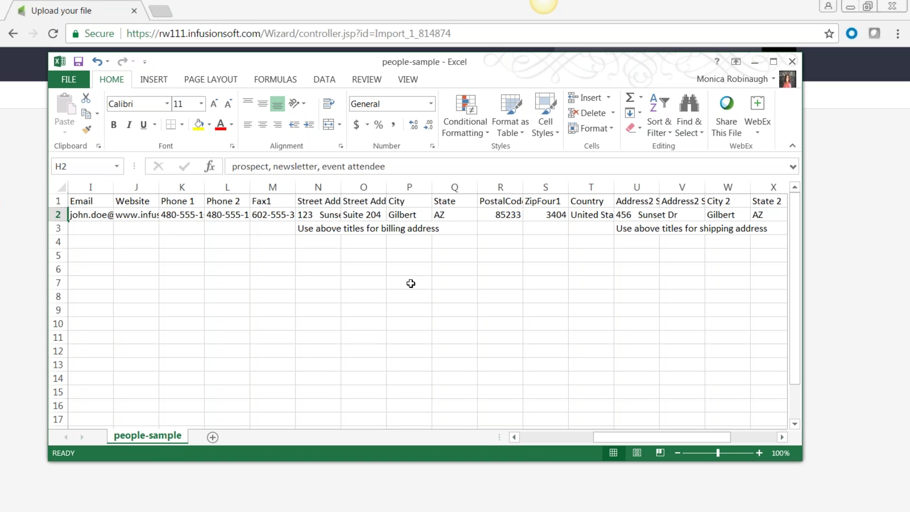
click(793, 62)
click(455, 279)
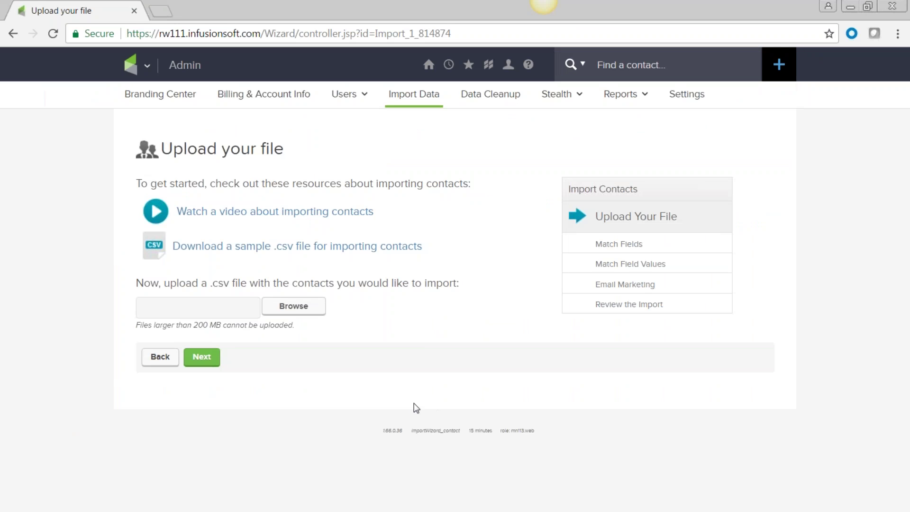
- Upload people-sample.csv and advance the wizard to the Match Fields step
click(294, 308)
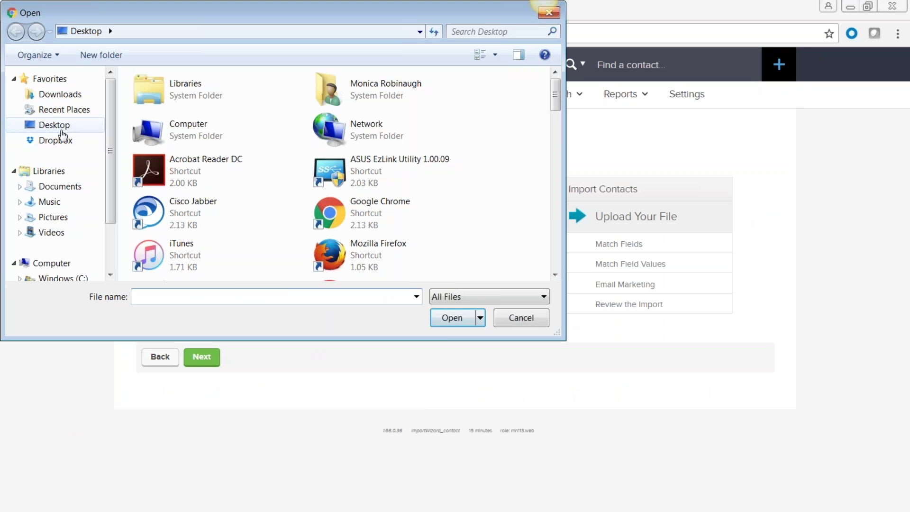
text(peo)
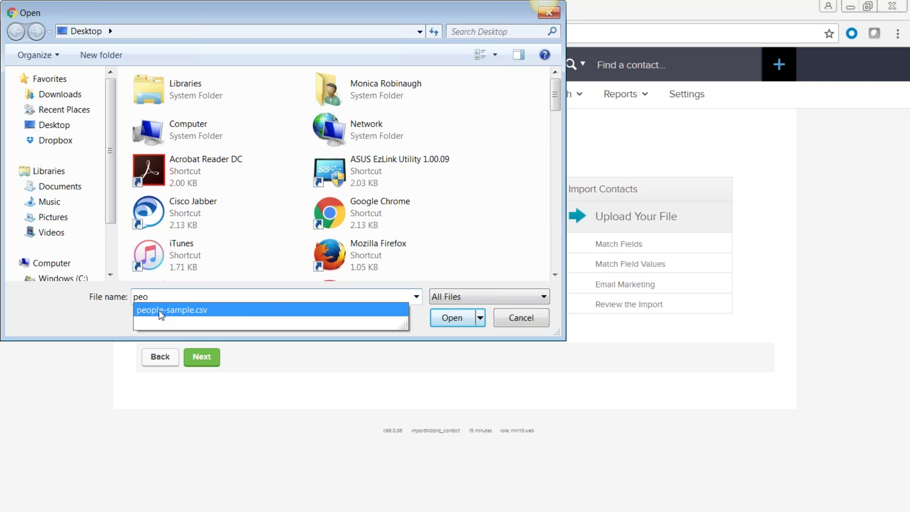
click(161, 311)
click(452, 319)
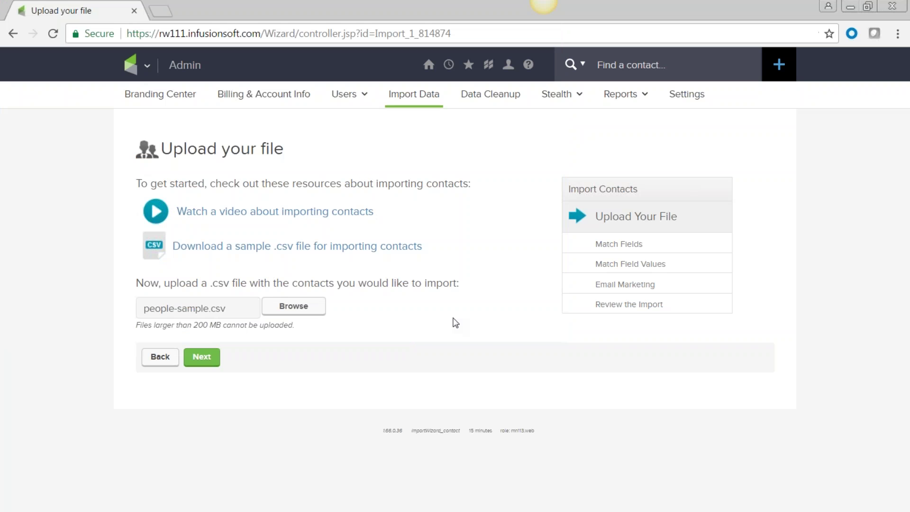
click(202, 359)
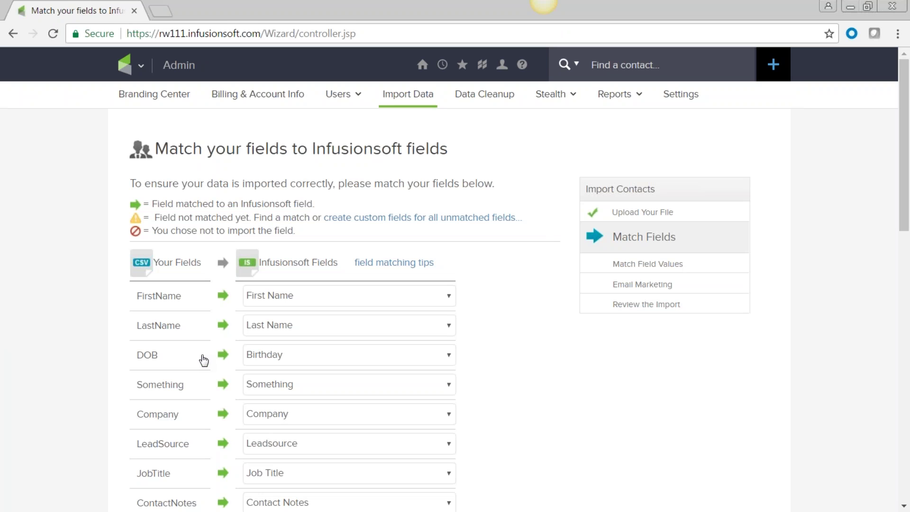
- Leave DOB matched to Birthday and set Something to 'Do NOT import this field'
scroll(204, 360, down, 3)
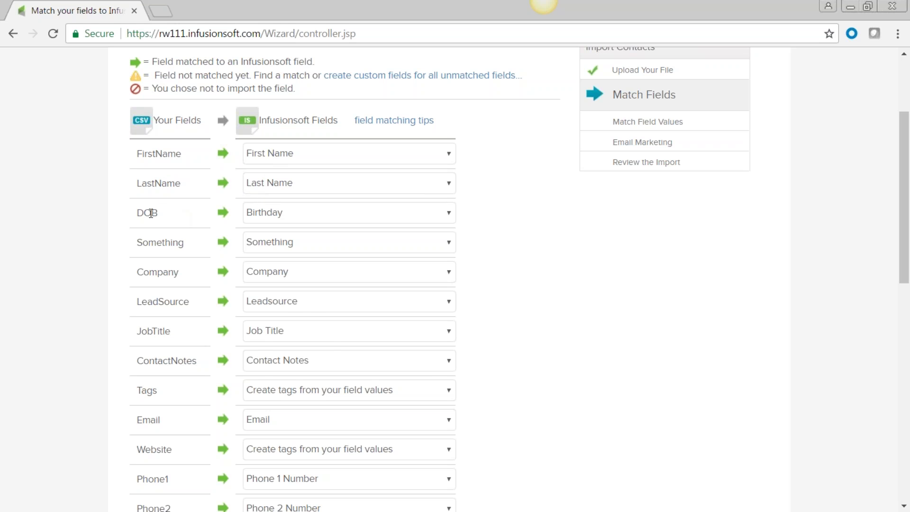
click(267, 218)
click(81, 216)
scroll(98, 256, down, 1)
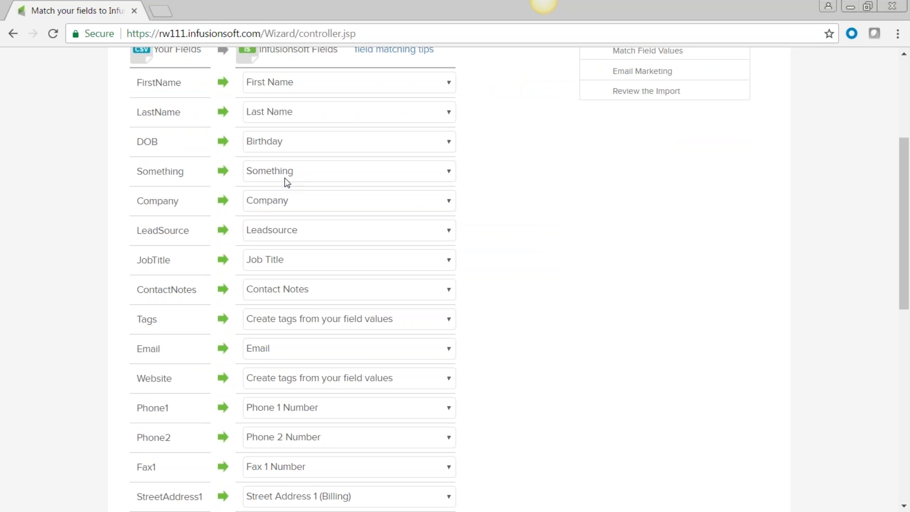
click(449, 173)
scroll(433, 259, up, 20)
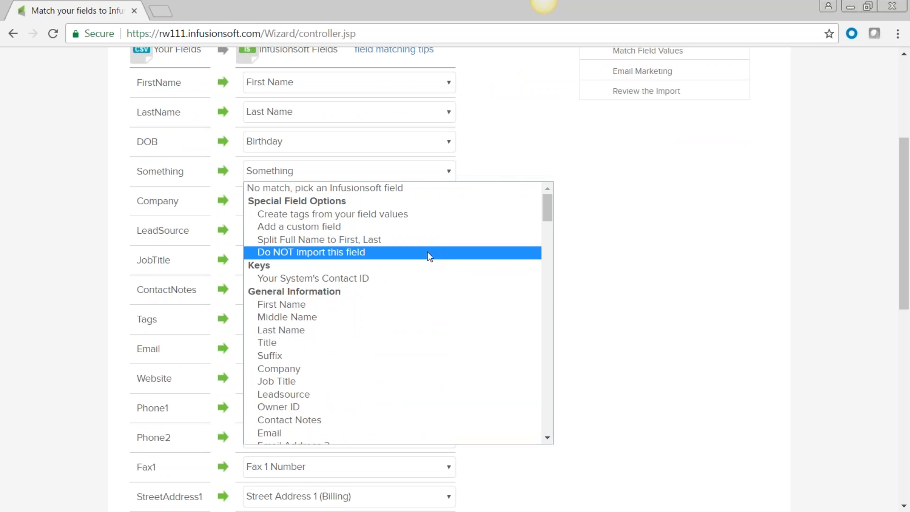
click(289, 254)
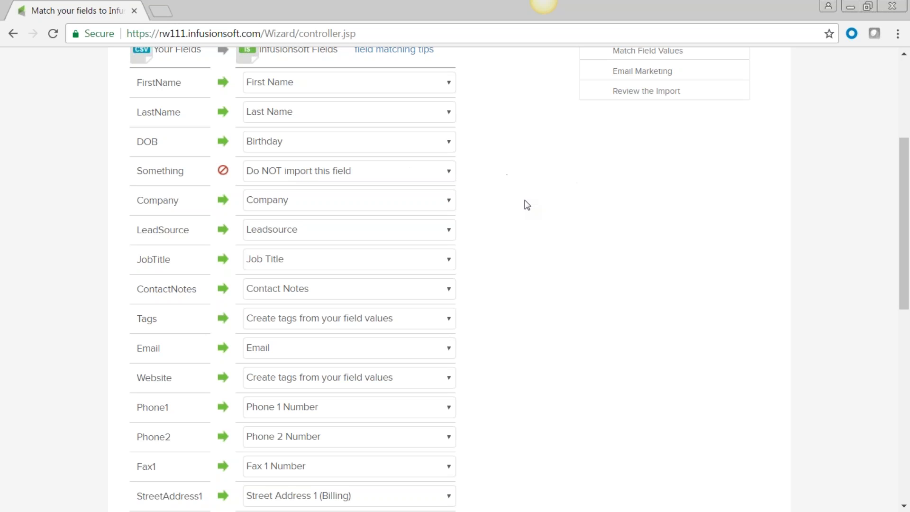
scroll(526, 203, up, 2)
scroll(508, 239, down, 3)
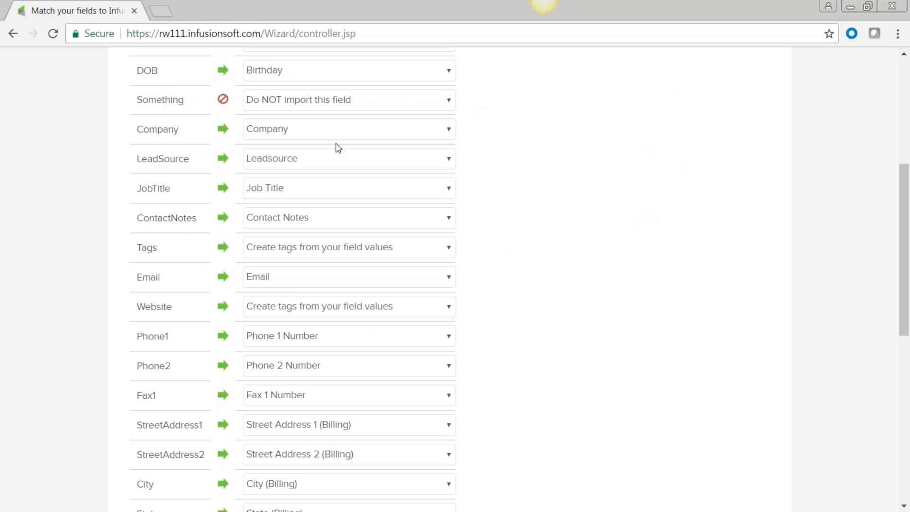
- Set the Tags column to 'Create tags from your field values'
double_click(140, 251)
click(450, 250)
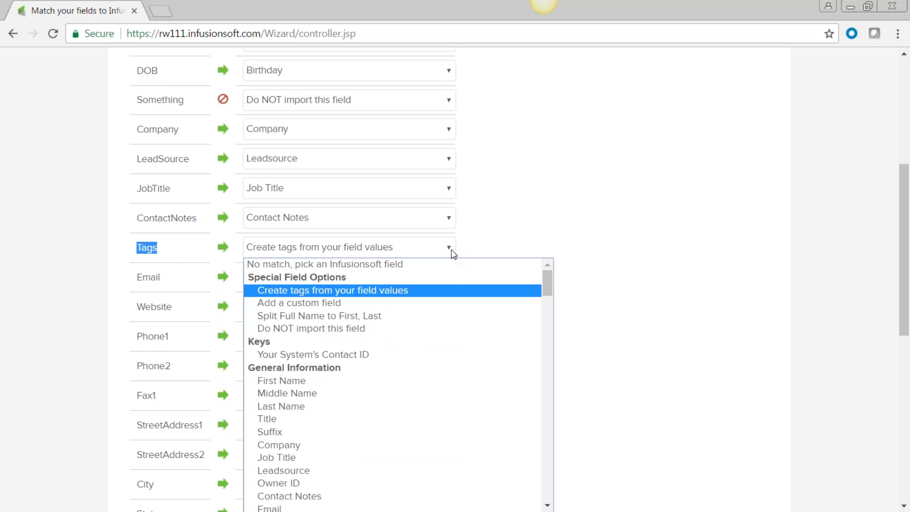
click(447, 265)
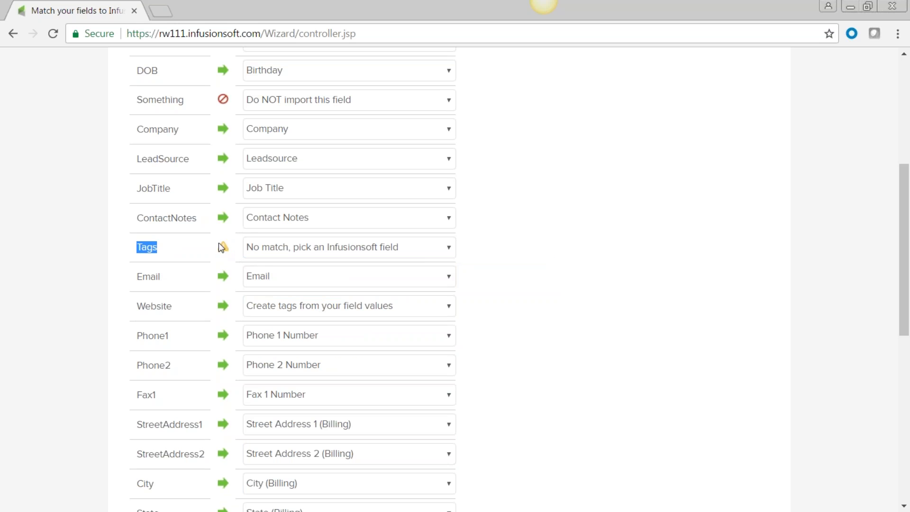
click(450, 251)
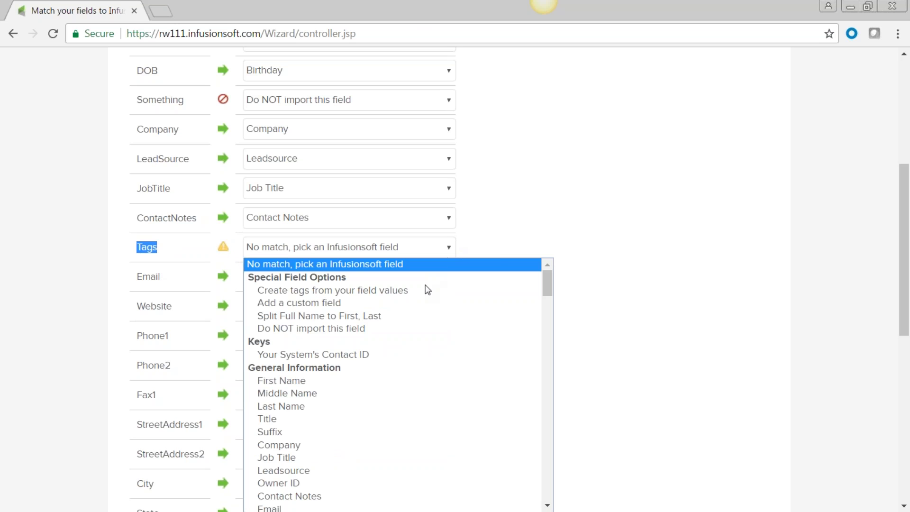
click(368, 292)
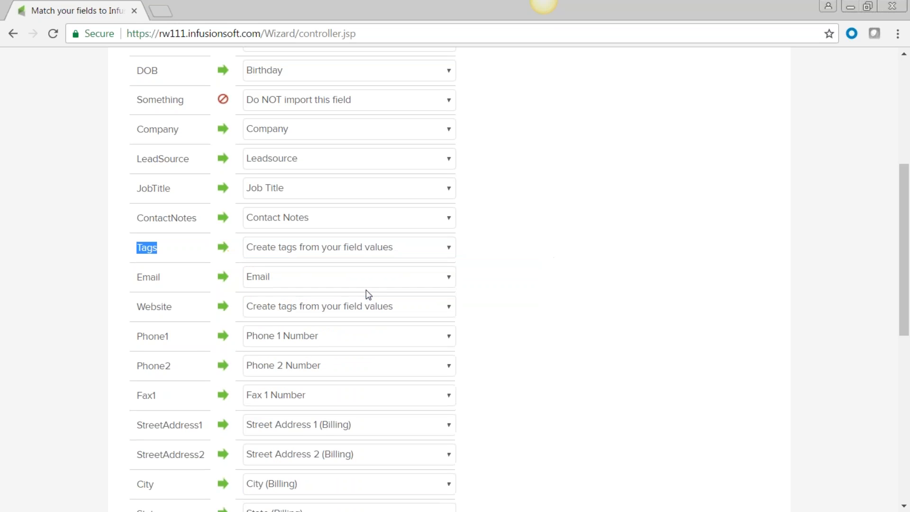
click(584, 234)
- Submit the field matches to move on to Match Field Values
scroll(583, 234, down, 9)
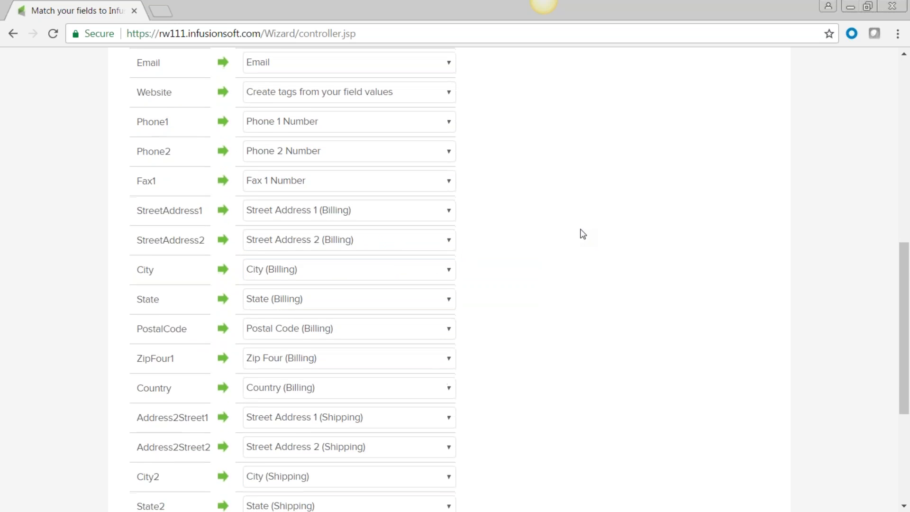
scroll(583, 234, down, 1)
scroll(583, 234, up, 10)
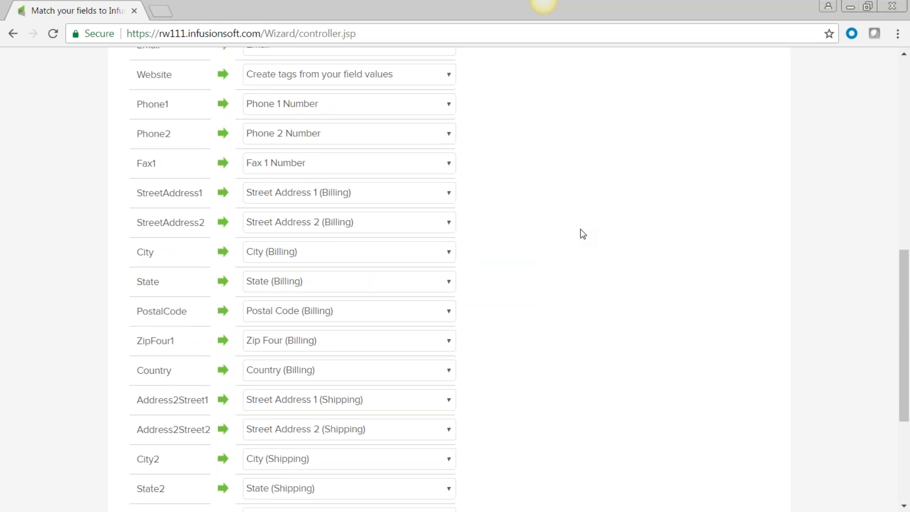
scroll(583, 233, down, 5)
scroll(303, 503, down, 7)
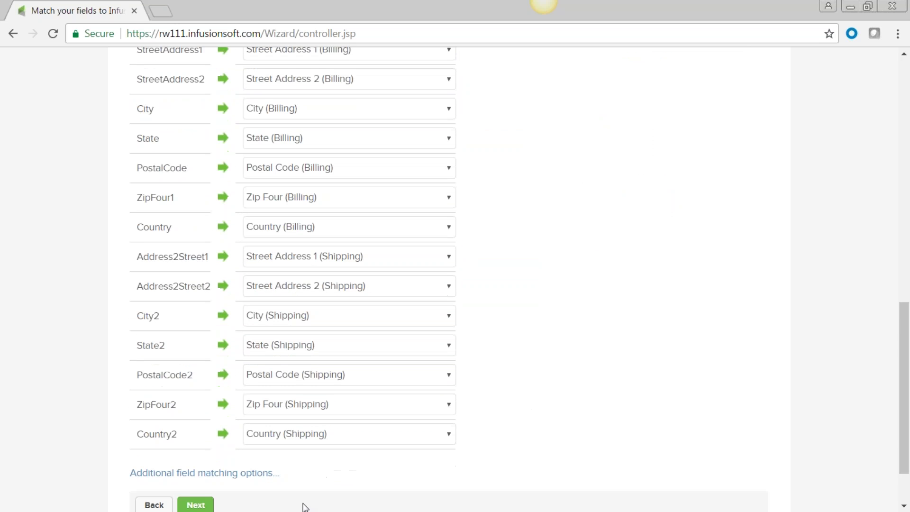
click(194, 438)
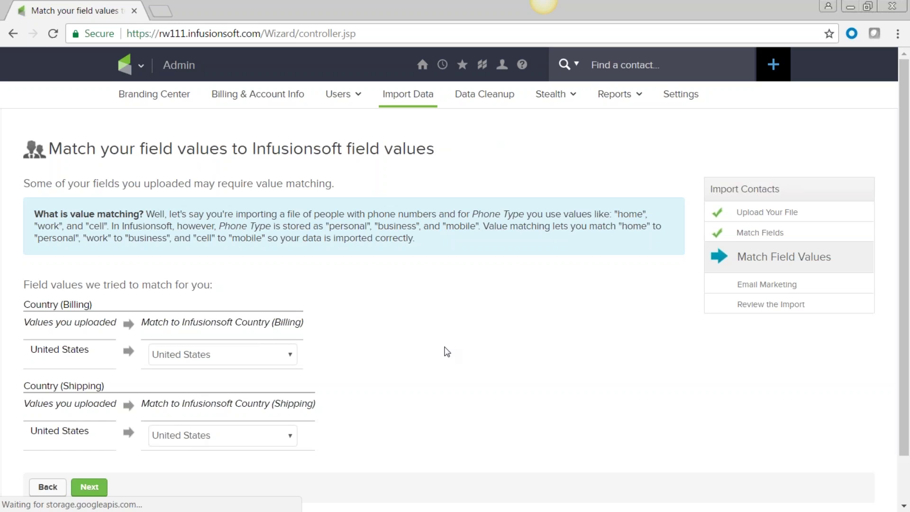
- Accept the United States country matches and confirm email marketing goes to these contacts
scroll(445, 350, down, 2)
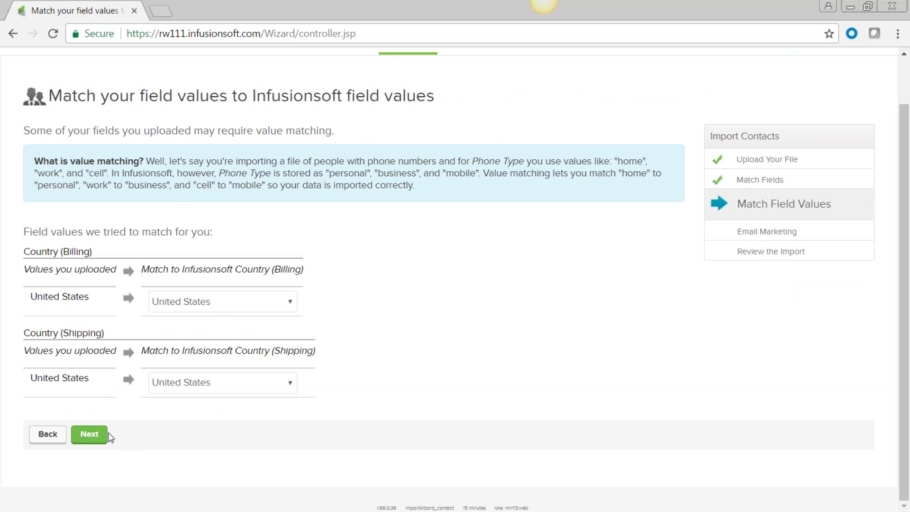
click(95, 435)
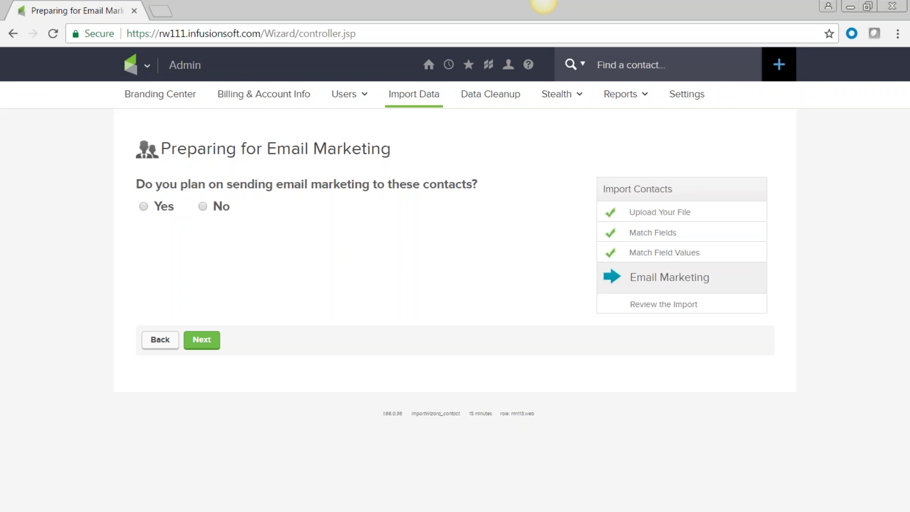
click(143, 206)
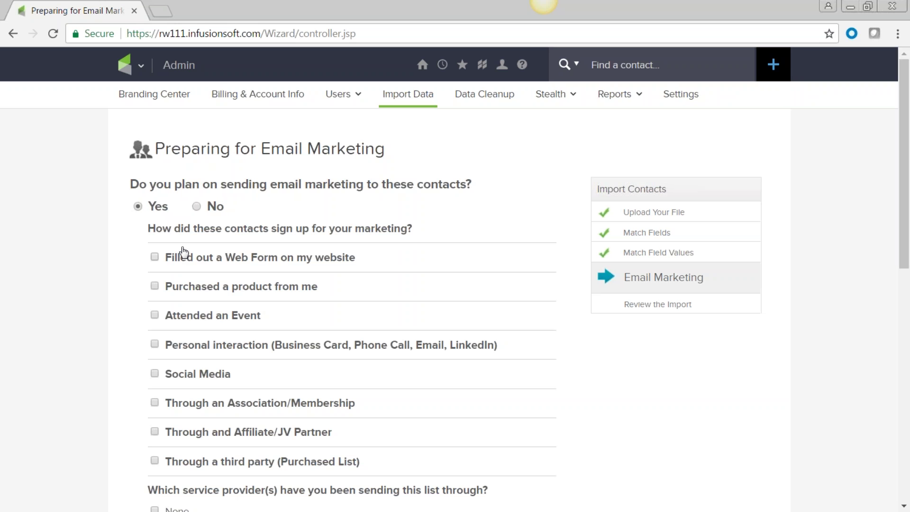
scroll(278, 270, down, 3)
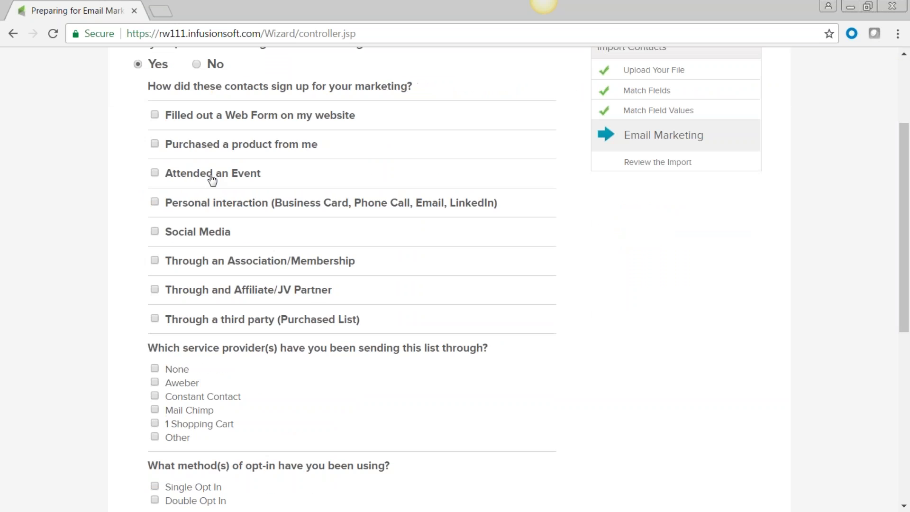
click(155, 119)
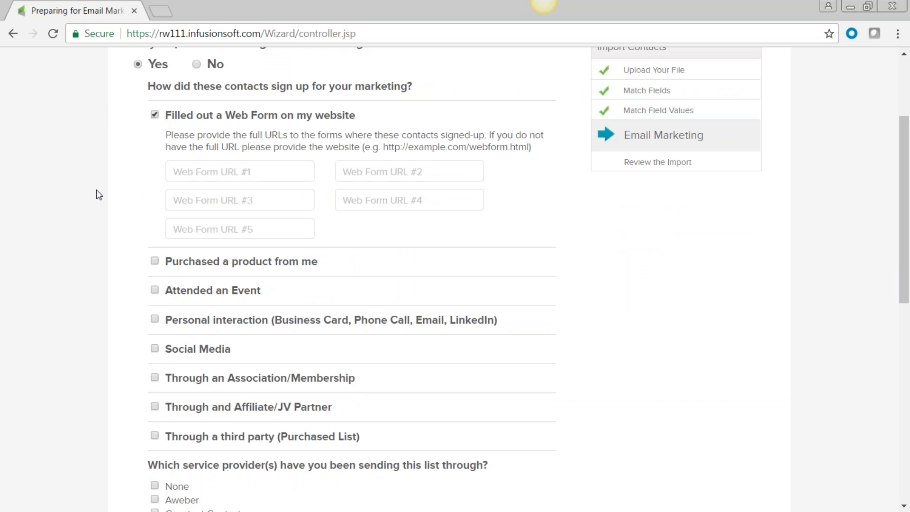
text(w)
key(Down)
key(Return)
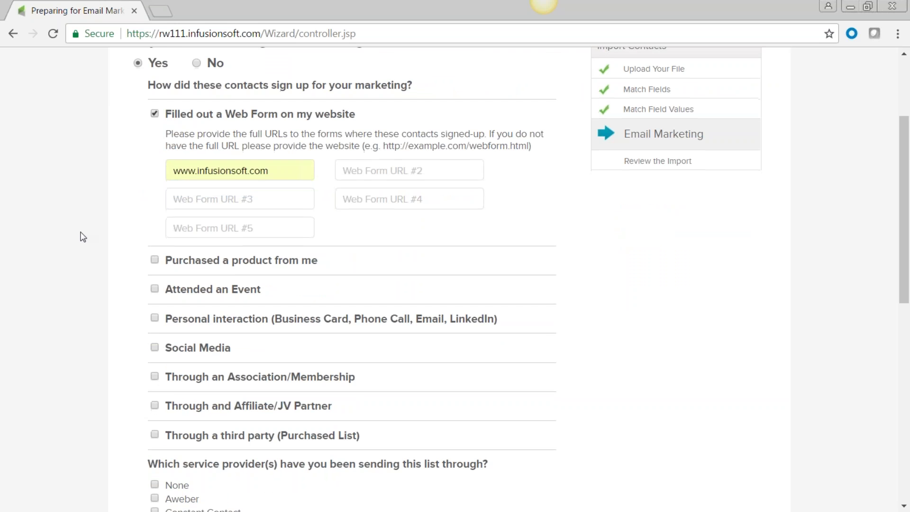
- Check Purchased a product, Attended an Event, and They signed up at my booth
scroll(144, 131, down, 3)
click(155, 119)
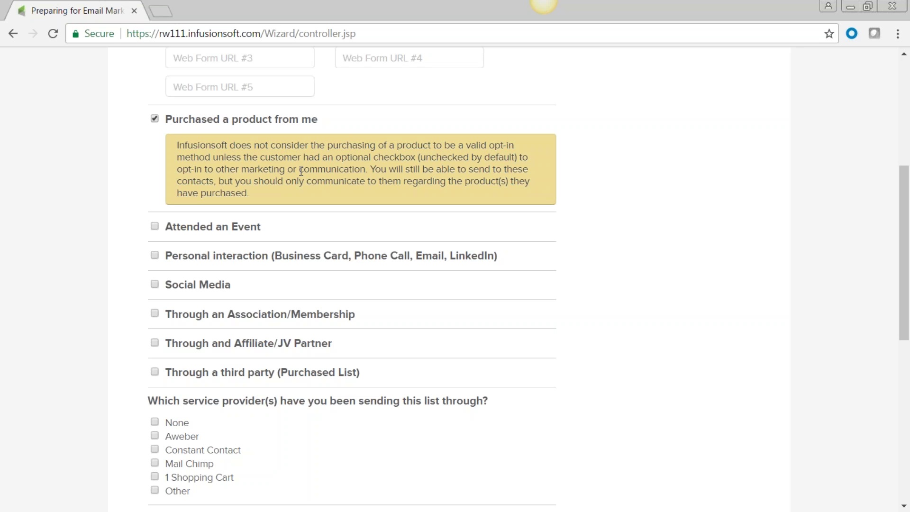
click(155, 226)
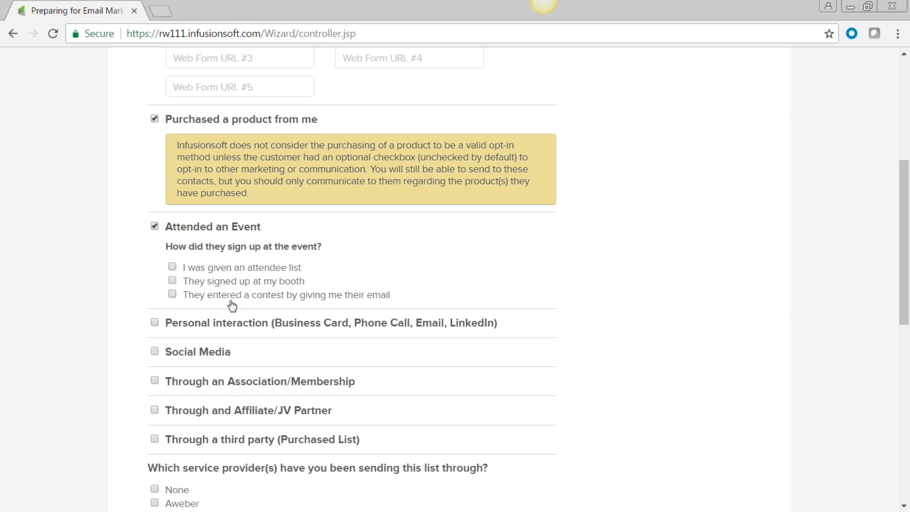
click(172, 280)
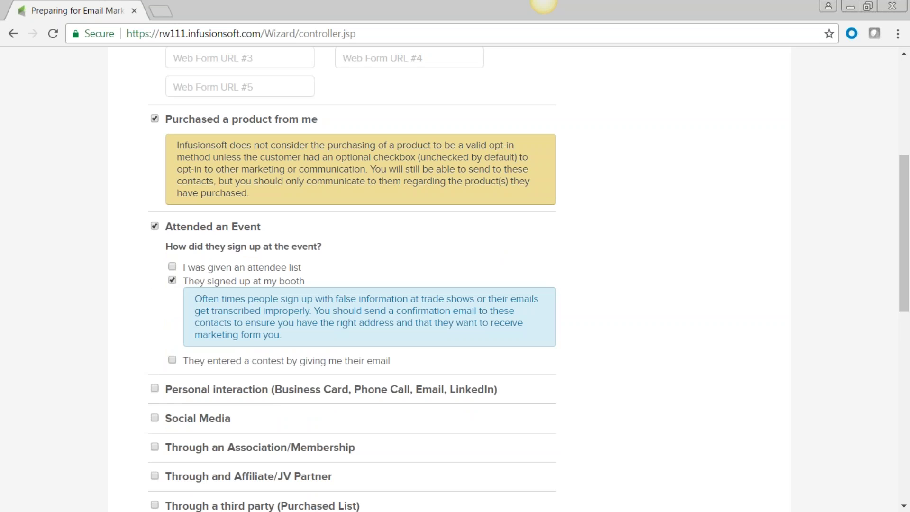
scroll(312, 344, down, 3)
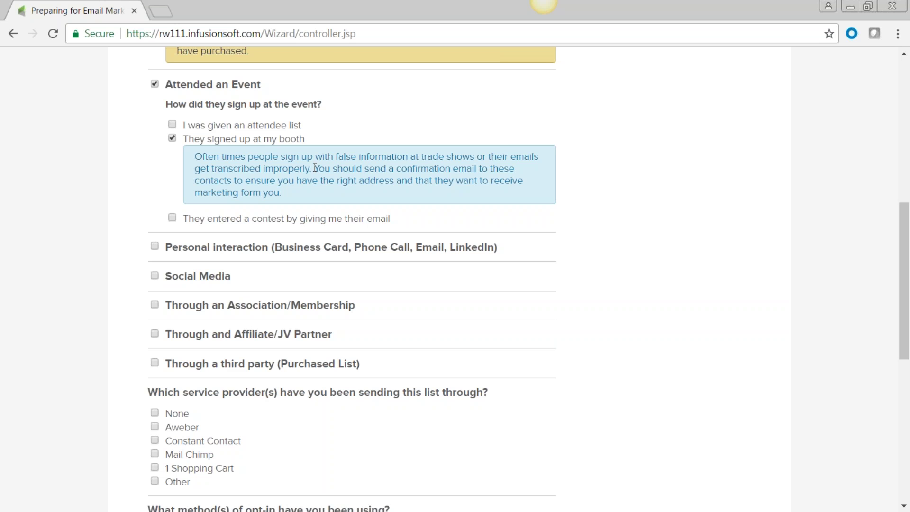
scroll(315, 168, down, 1)
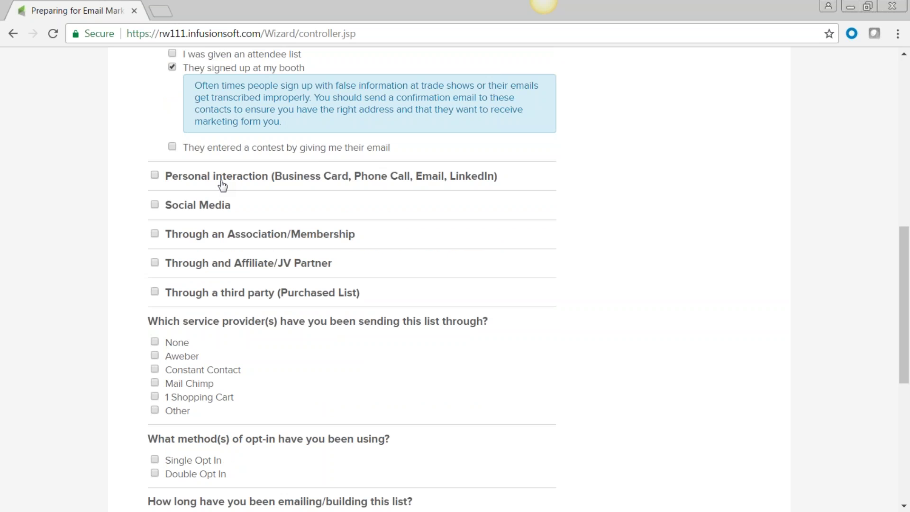
drag(350, 182, 278, 183)
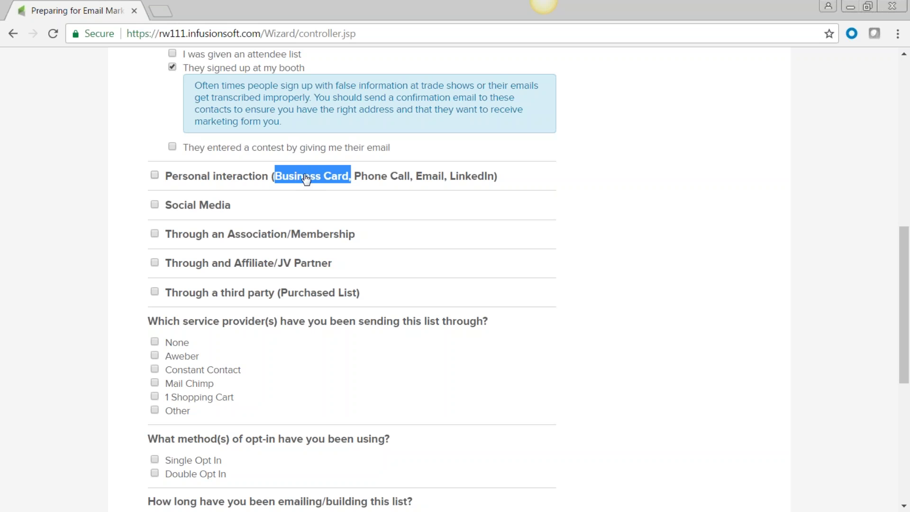
- Mark Mail Chimp as the previous email service provider
click(657, 192)
scroll(381, 266, down, 3)
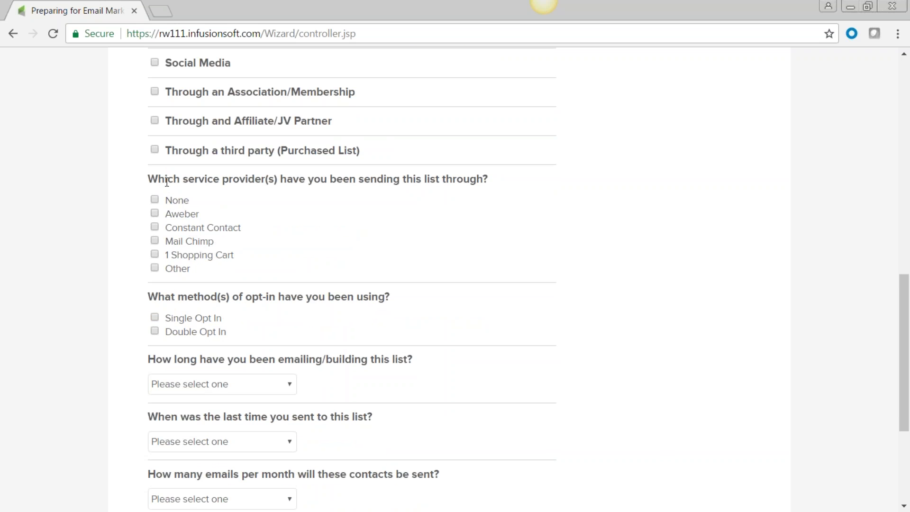
scroll(280, 116, down, 2)
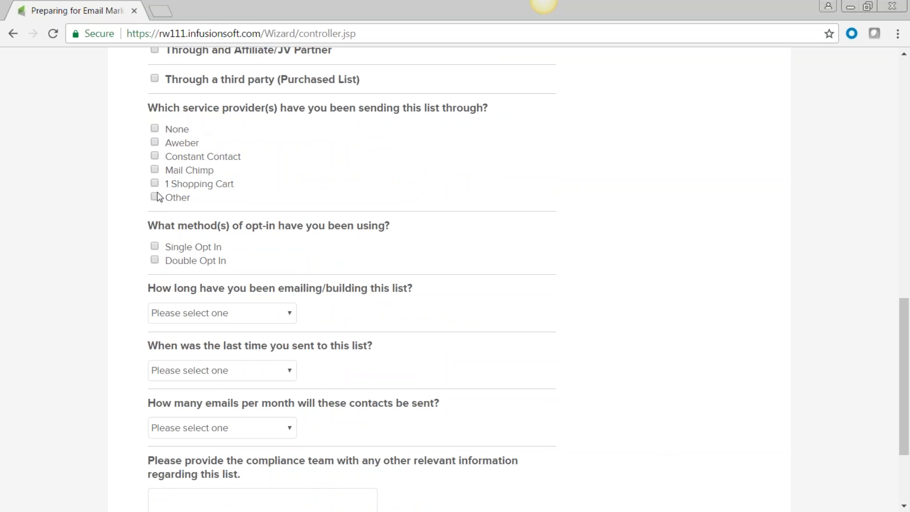
click(156, 171)
scroll(120, 202, down, 2)
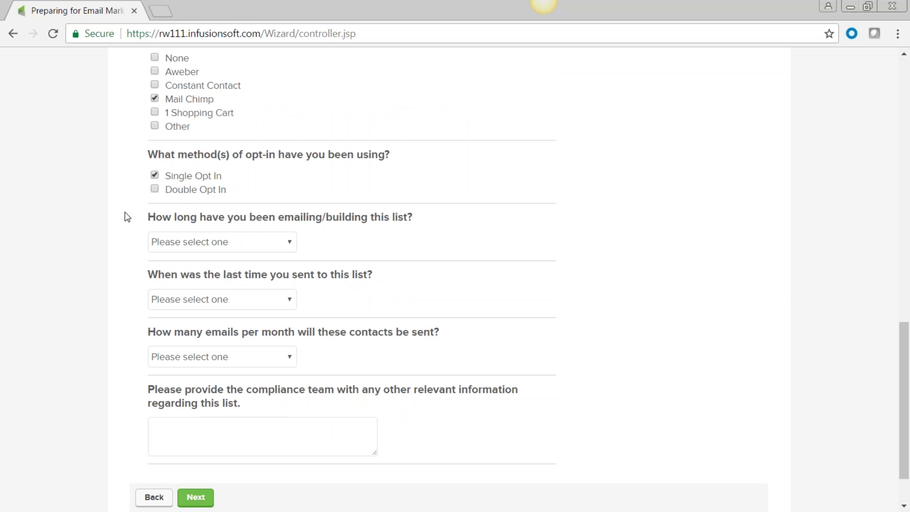
- Answer 1-2 Years, 1-3 Months and 1-5 Emails, with compliance note 'Current list'
click(289, 240)
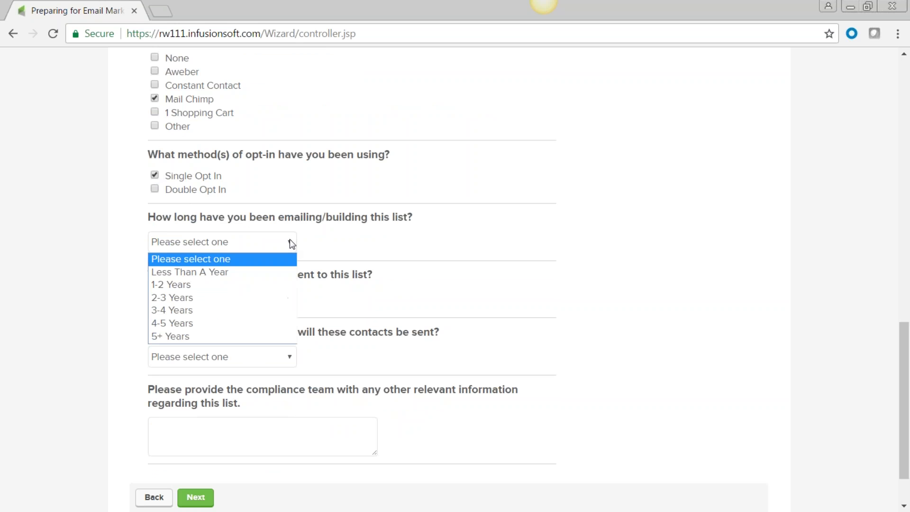
click(268, 285)
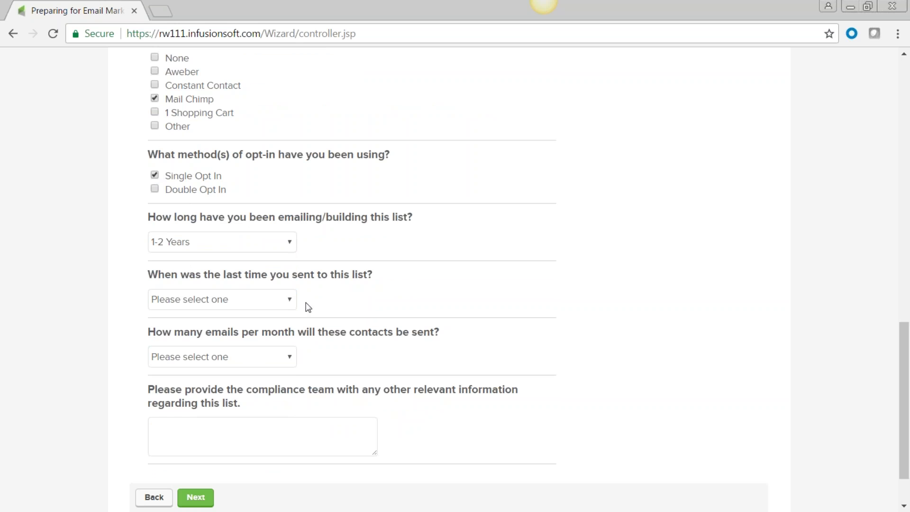
click(291, 299)
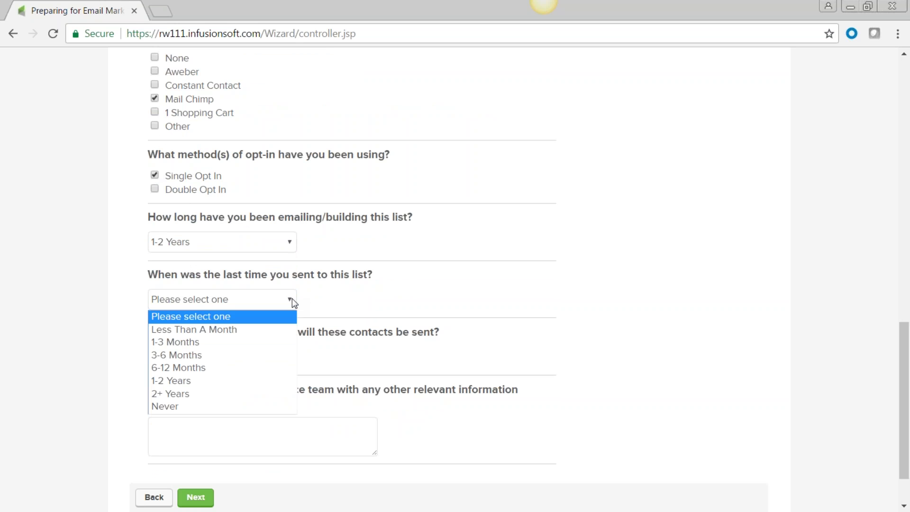
click(282, 342)
scroll(281, 341, down, 2)
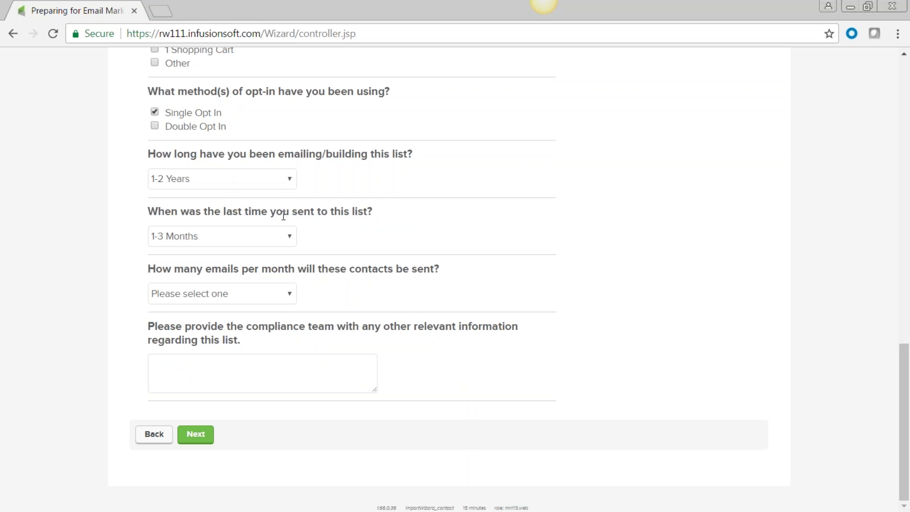
click(290, 295)
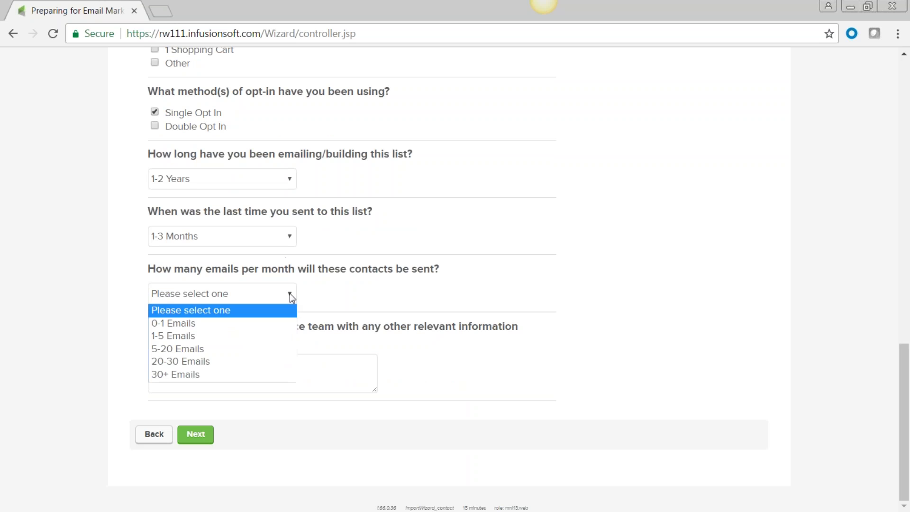
click(283, 337)
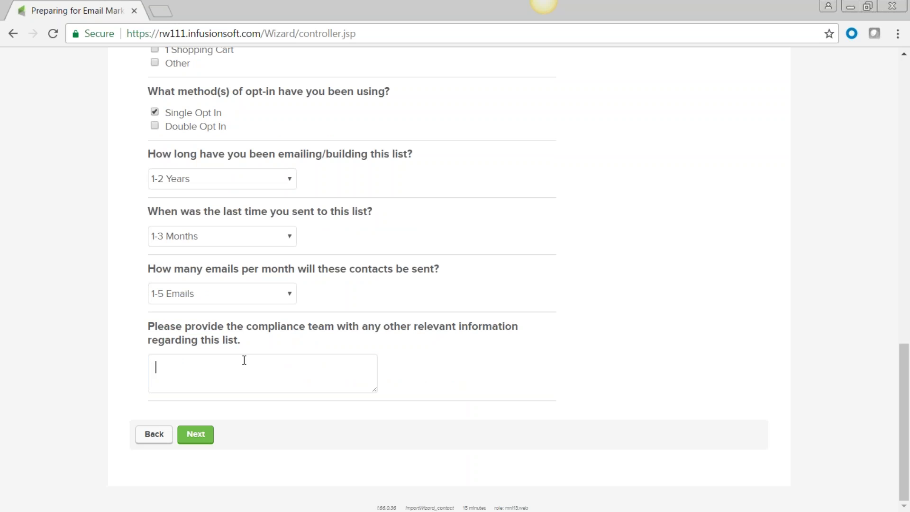
text(Current list)
- Submit the questionnaire and review the preview record's notes and tags
click(196, 441)
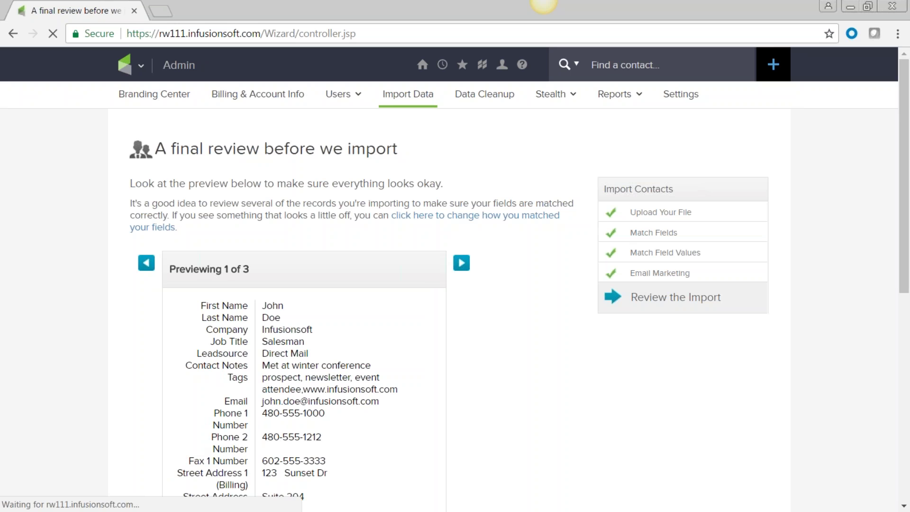
scroll(521, 354, down, 3)
scroll(521, 355, down, 6)
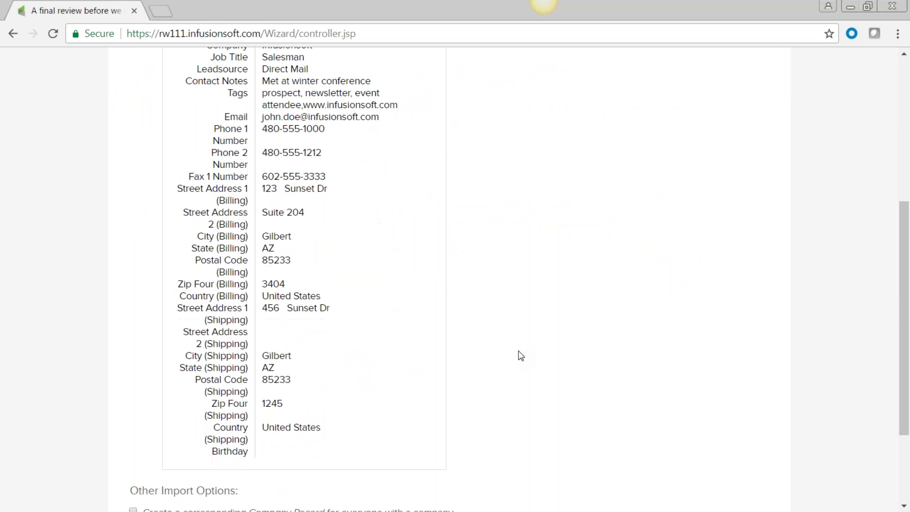
scroll(521, 356, up, 6)
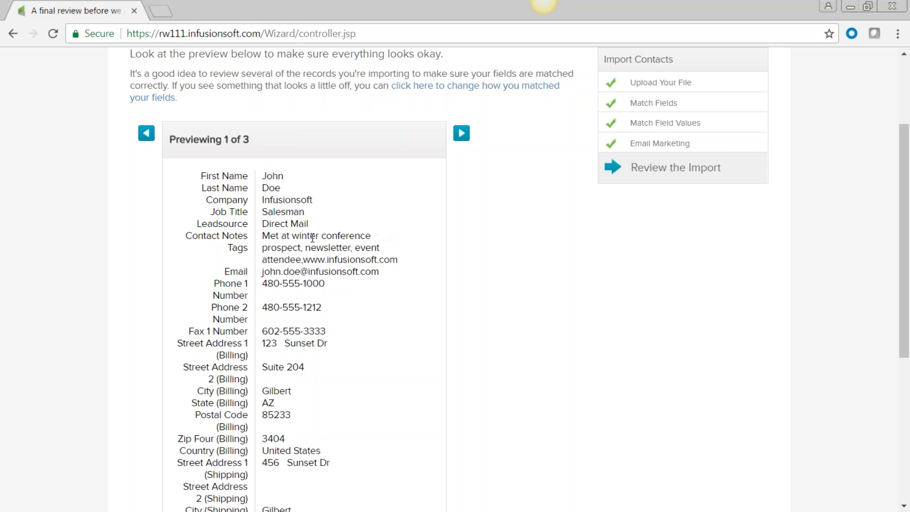
drag(372, 235, 265, 234)
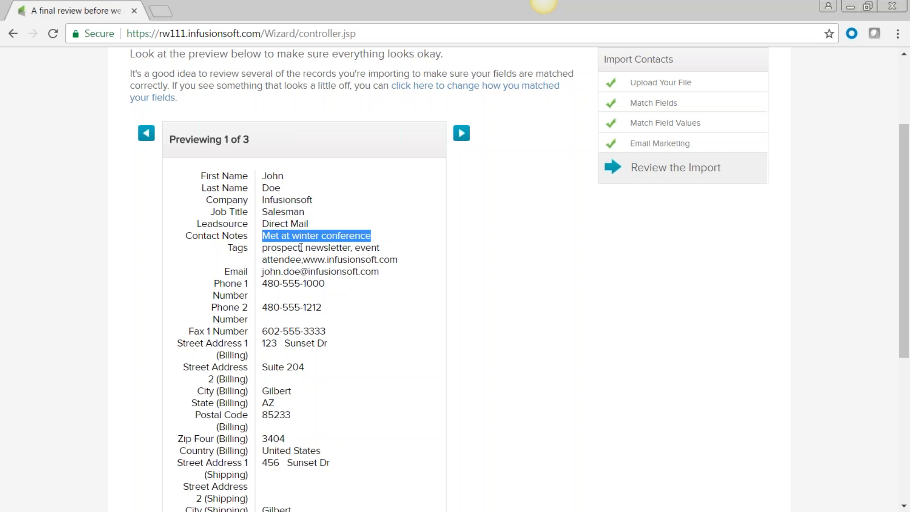
click(281, 247)
double_click(281, 247)
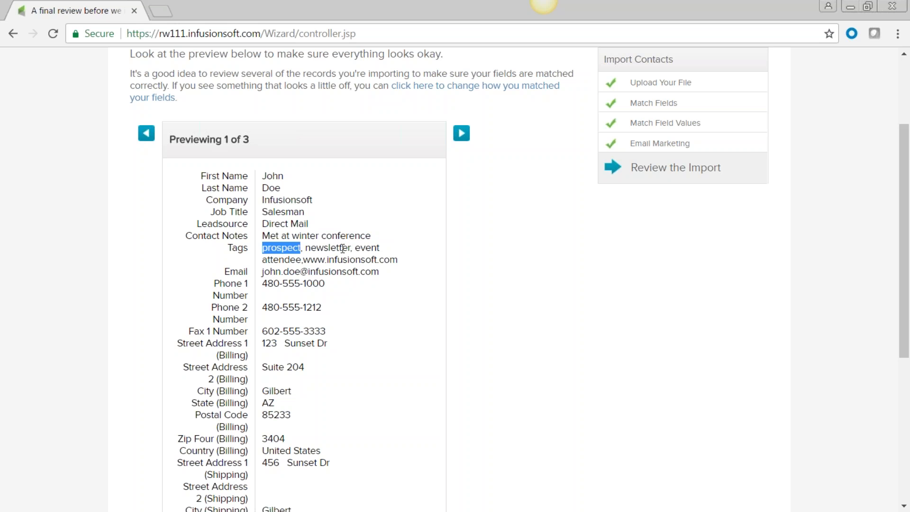
click(386, 308)
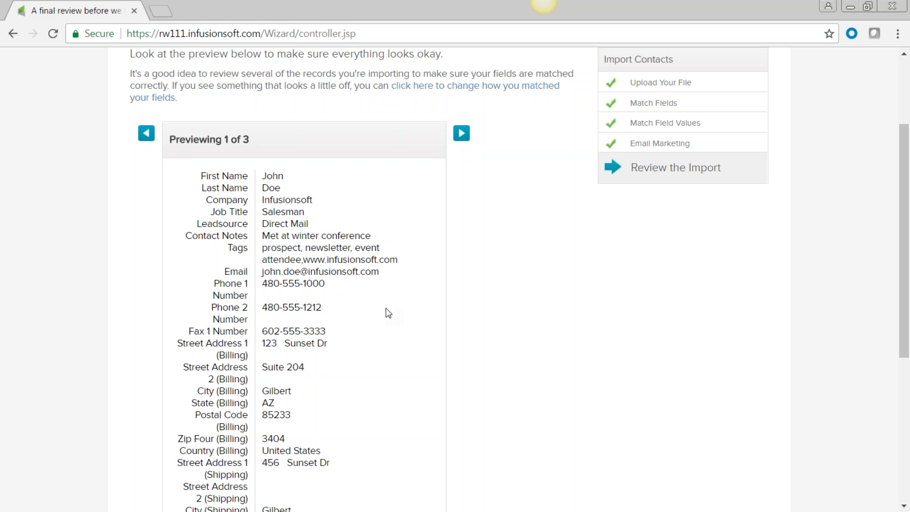
- Expand 'Run some Actions' and open the Add New Action list
scroll(385, 308, down, 3)
scroll(386, 308, down, 3)
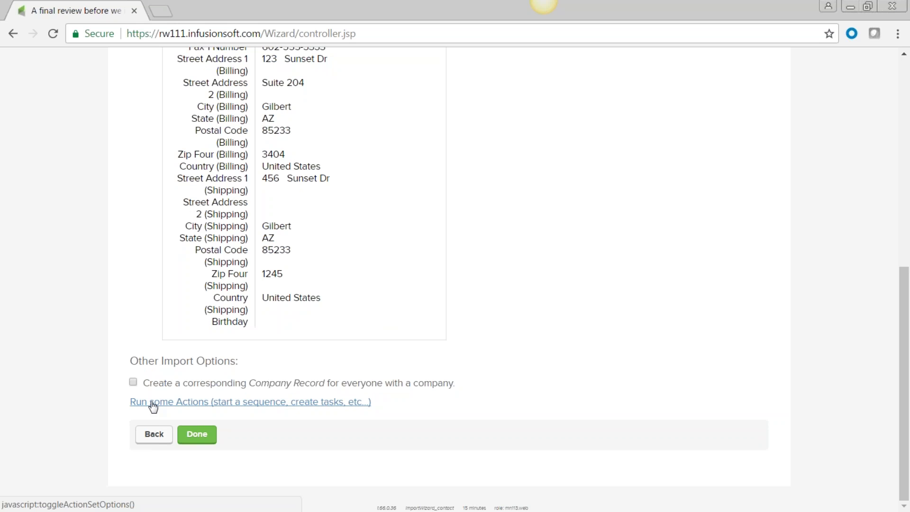
click(186, 407)
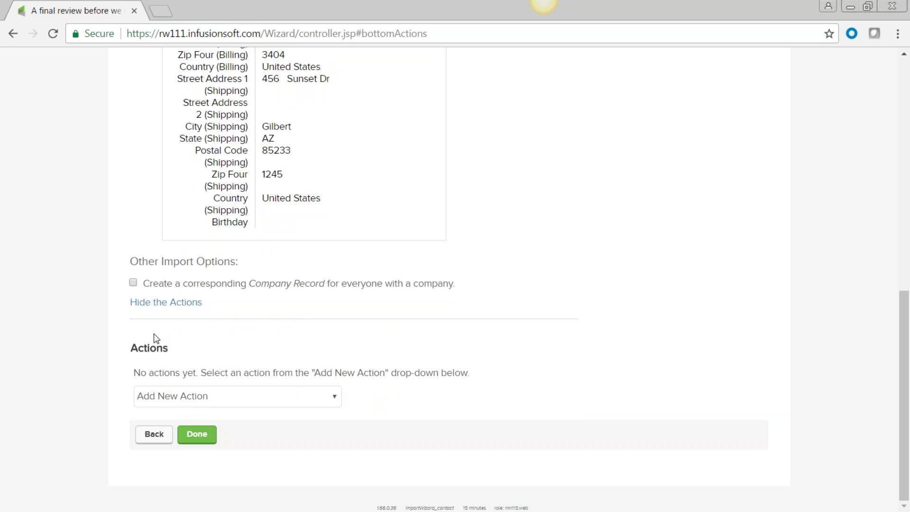
click(335, 398)
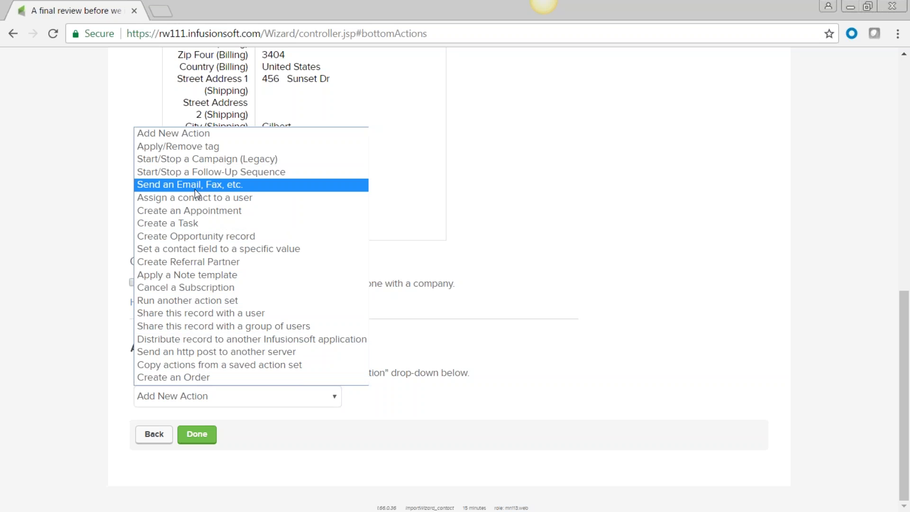
- Choose the Apply/Remove tag action and browse the list of available tags
click(181, 146)
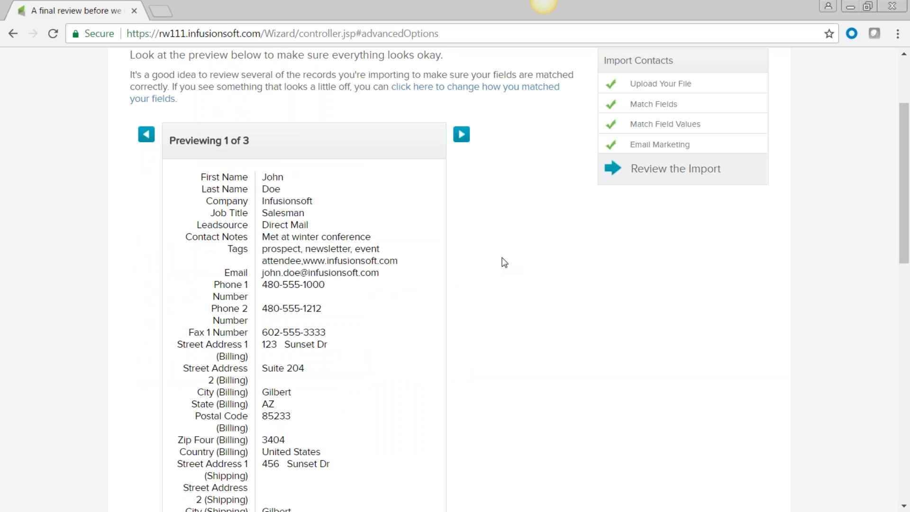
scroll(504, 264, down, 15)
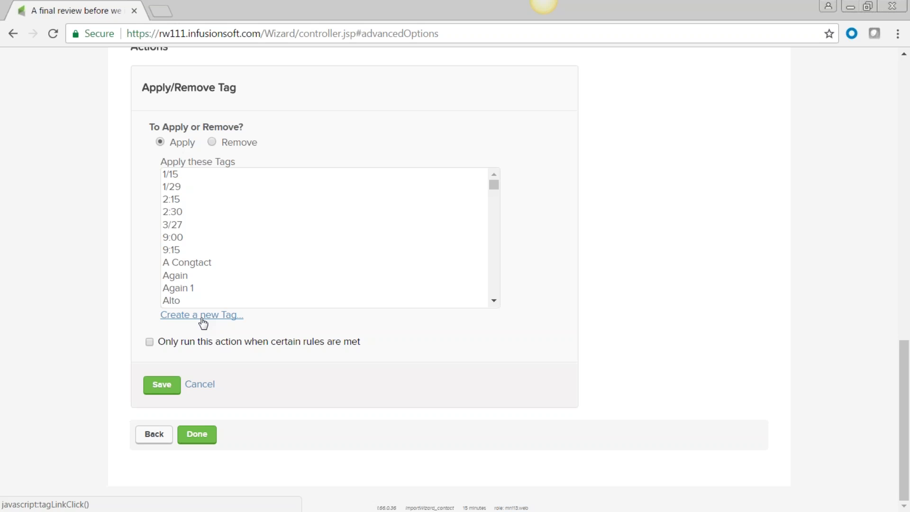
click(360, 254)
scroll(360, 256, down, 5)
scroll(360, 257, down, 6)
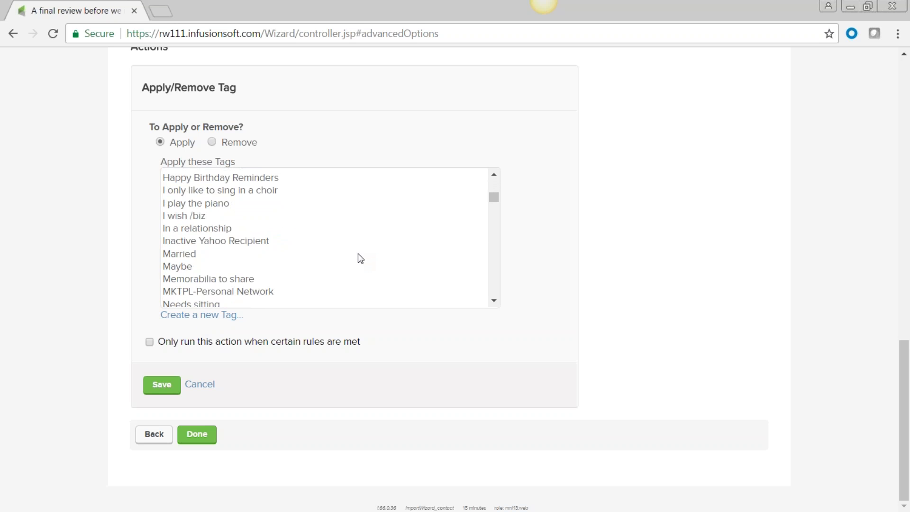
scroll(357, 253, down, 3)
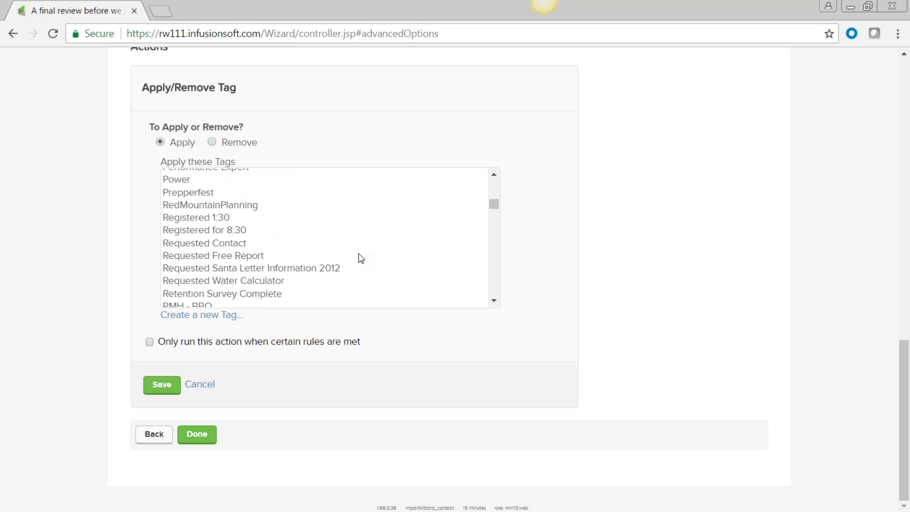
scroll(360, 258, down, 6)
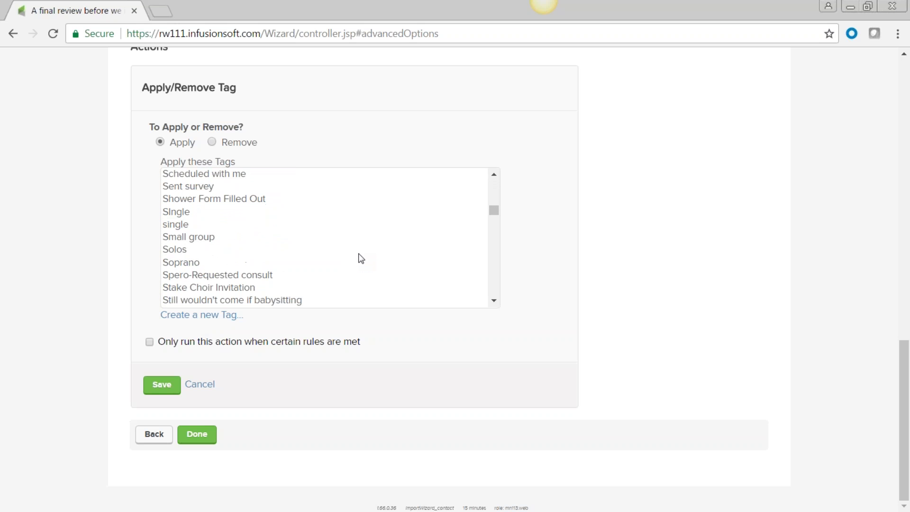
scroll(358, 258, up, 15)
click(357, 256)
scroll(356, 256, up, 10)
scroll(380, 388, down, 5)
scroll(283, 420, down, 3)
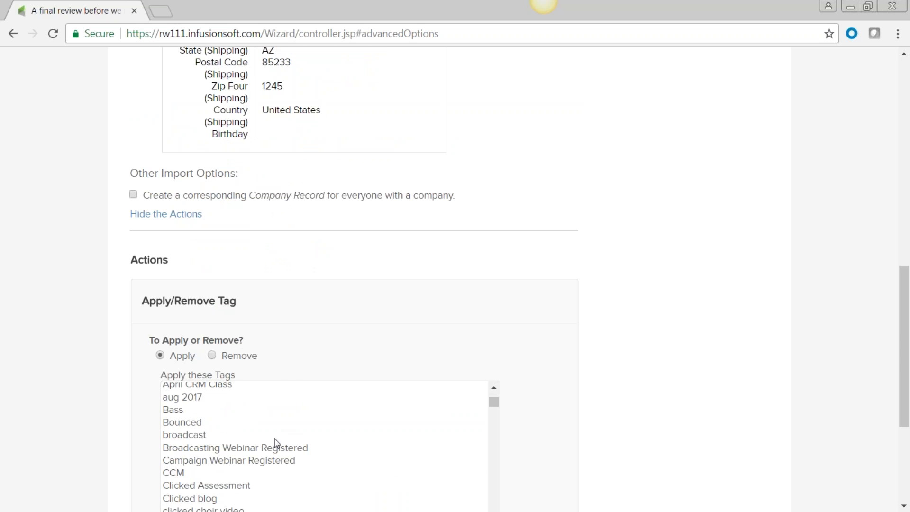
scroll(274, 445, down, 1)
scroll(276, 445, down, 2)
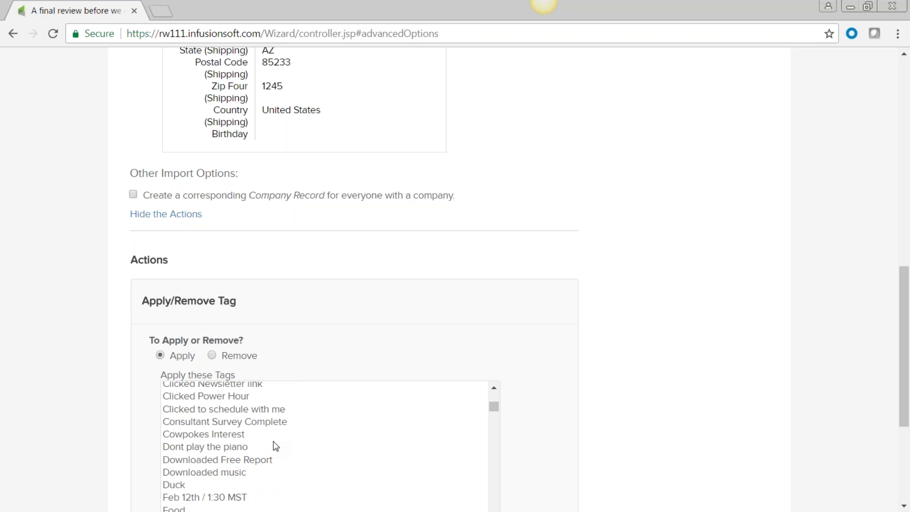
scroll(276, 446, down, 2)
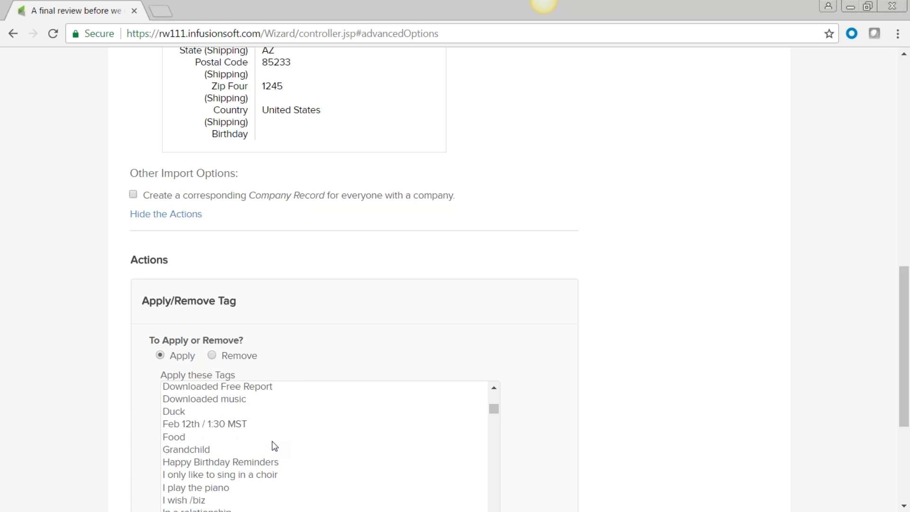
- Select Grandchild under Apply these Tags and save the action
click(179, 451)
click(609, 346)
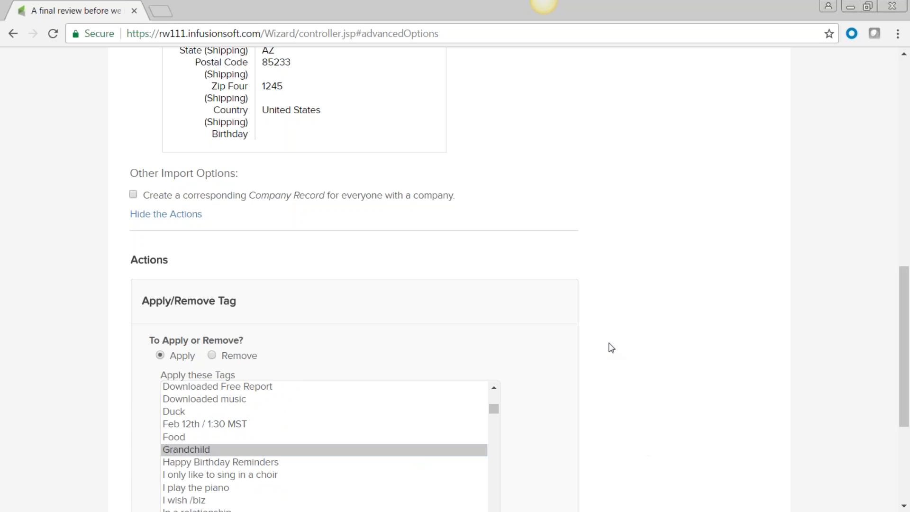
scroll(569, 361, down, 5)
click(163, 384)
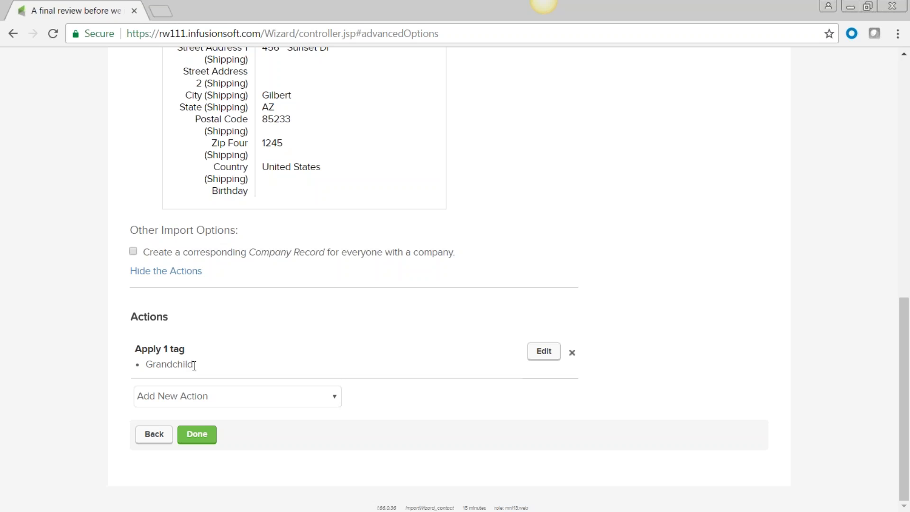
double_click(141, 368)
- Finish the import wizard and view the list of the 3 just-imported contacts
click(197, 435)
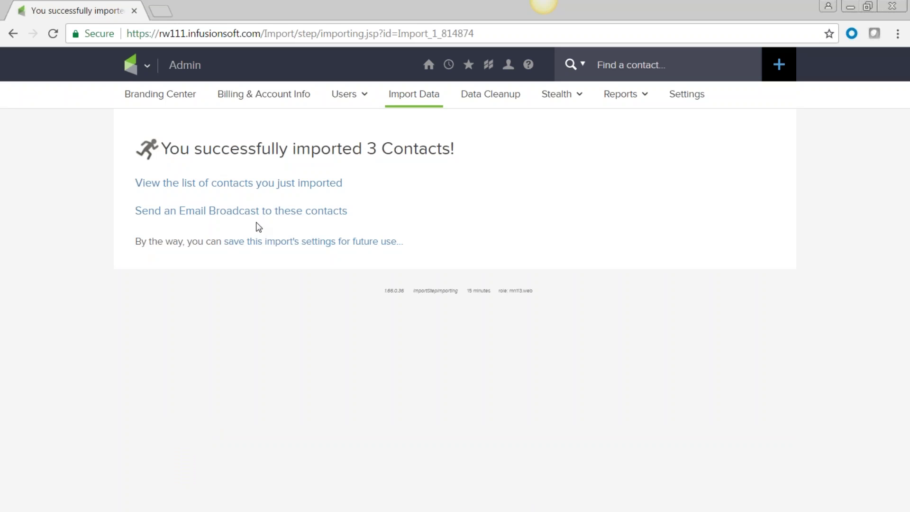
click(215, 186)
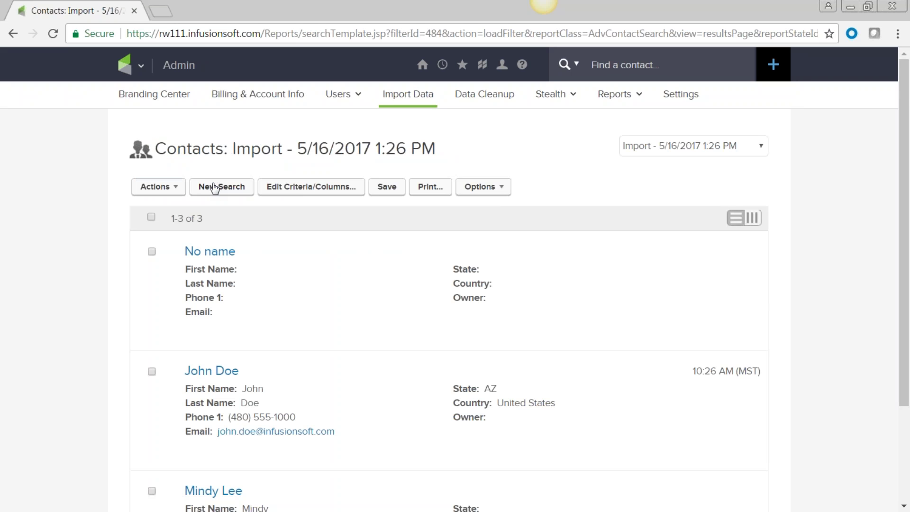
scroll(337, 368, down, 3)
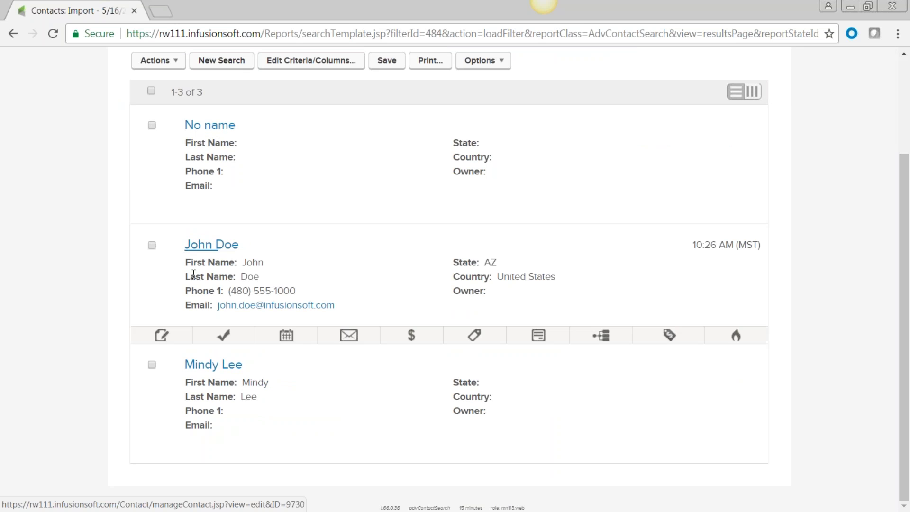
mouse_move(203, 237)
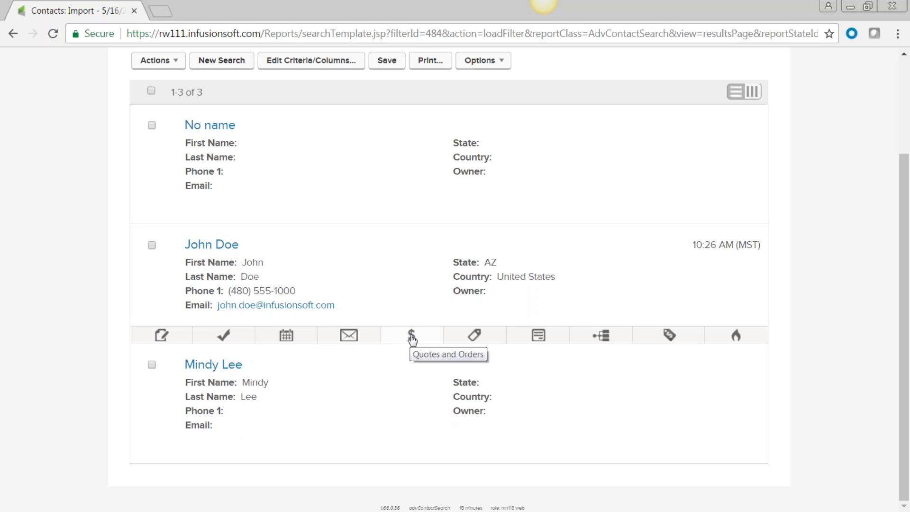
click(475, 337)
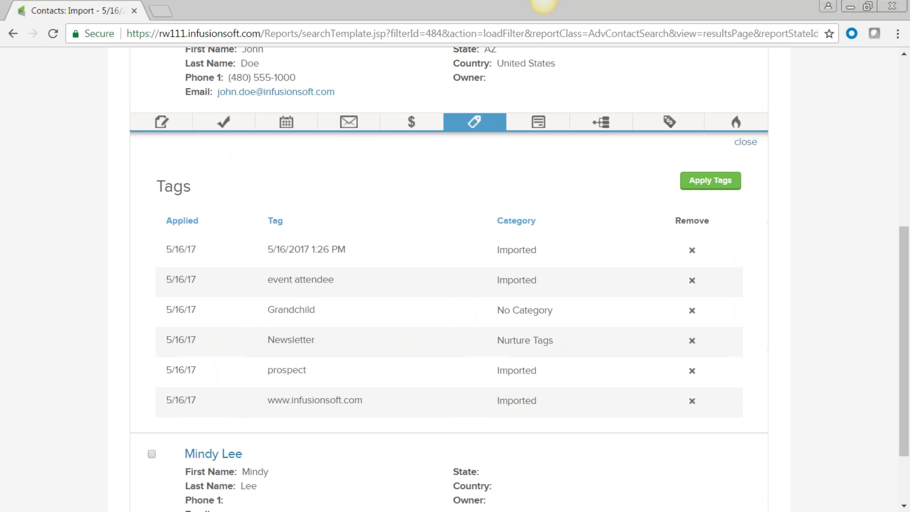
drag(288, 249, 265, 250)
click(509, 251)
drag(301, 250, 160, 247)
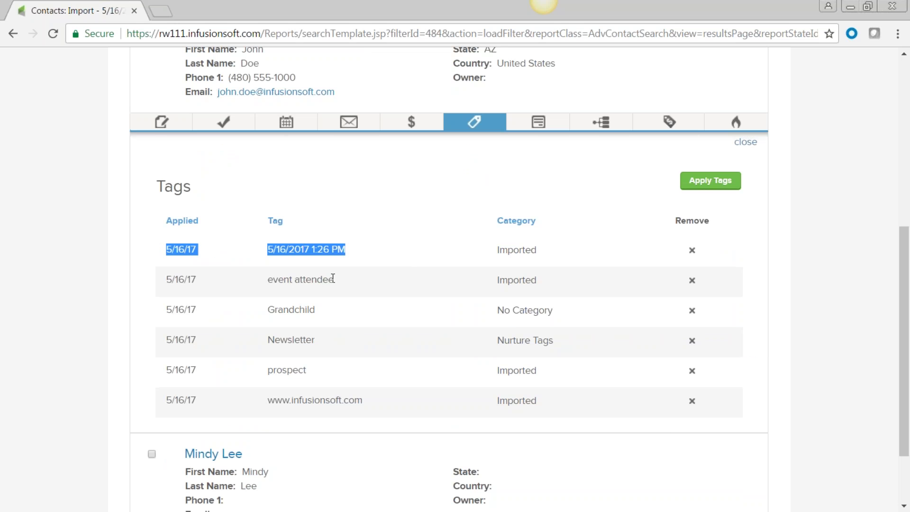
drag(320, 309, 259, 312)
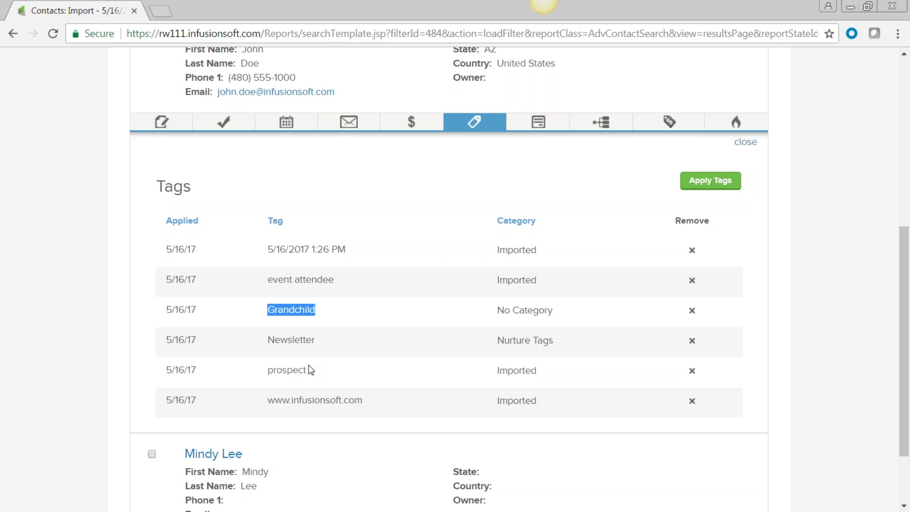
click(338, 398)
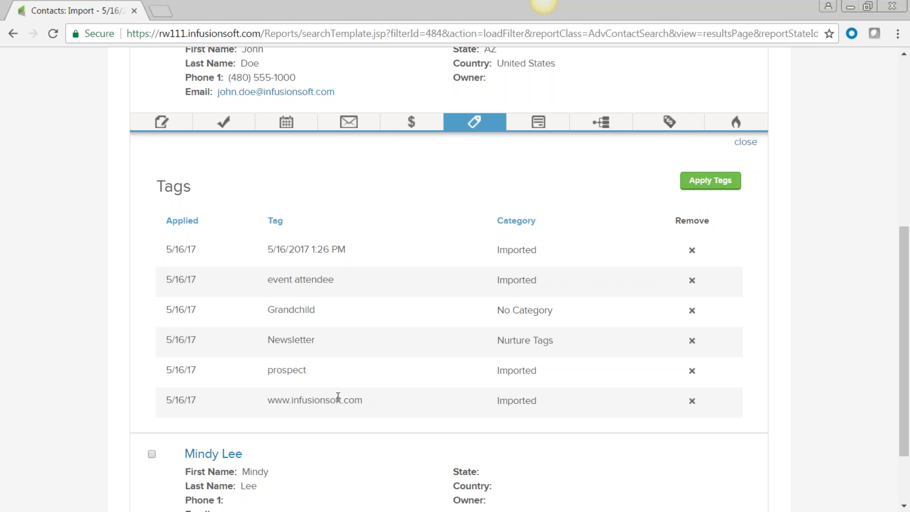
drag(261, 400, 363, 402)
- Open the third imported contact's tags, confirm its Grandchild tag, and return to the top
scroll(352, 425, down, 2)
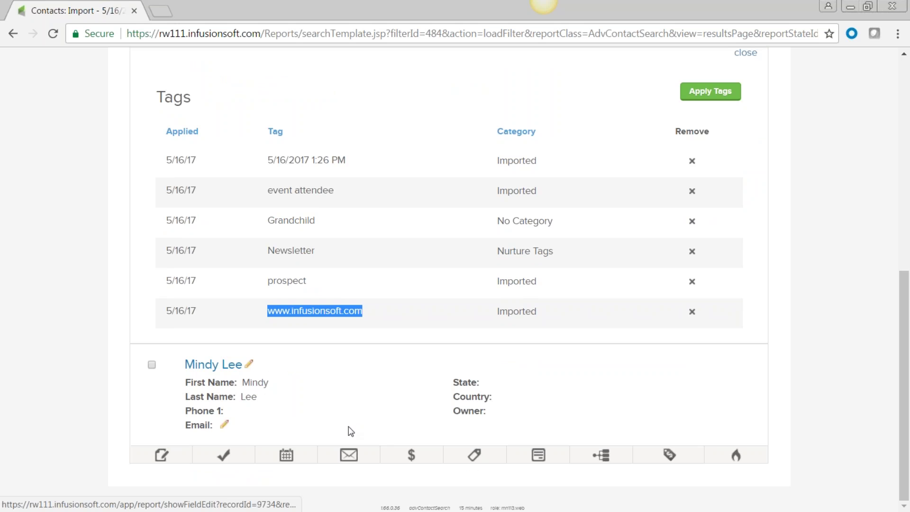
click(475, 457)
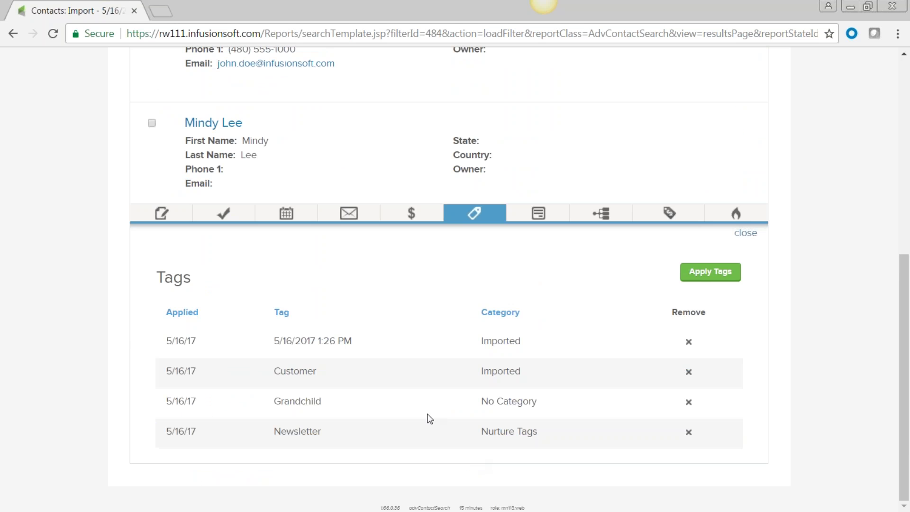
double_click(275, 402)
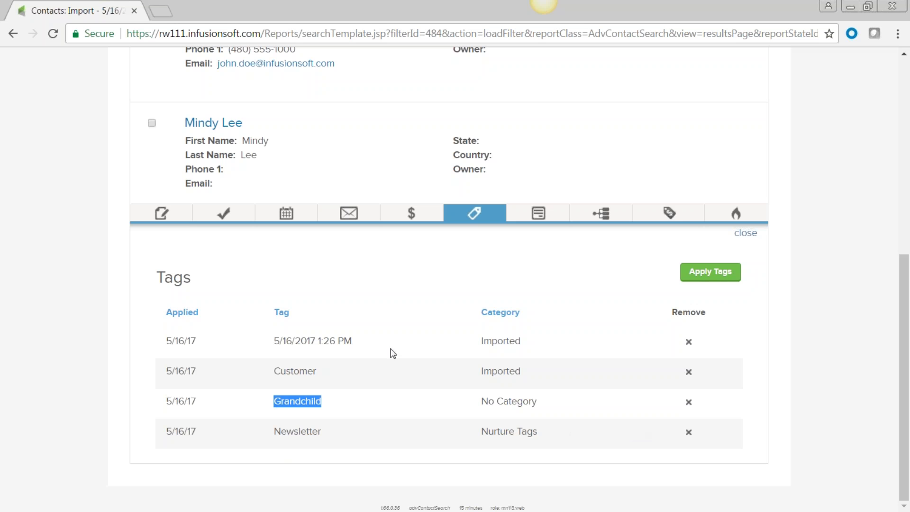
scroll(272, 302, up, 5)
scroll(285, 269, up, 3)
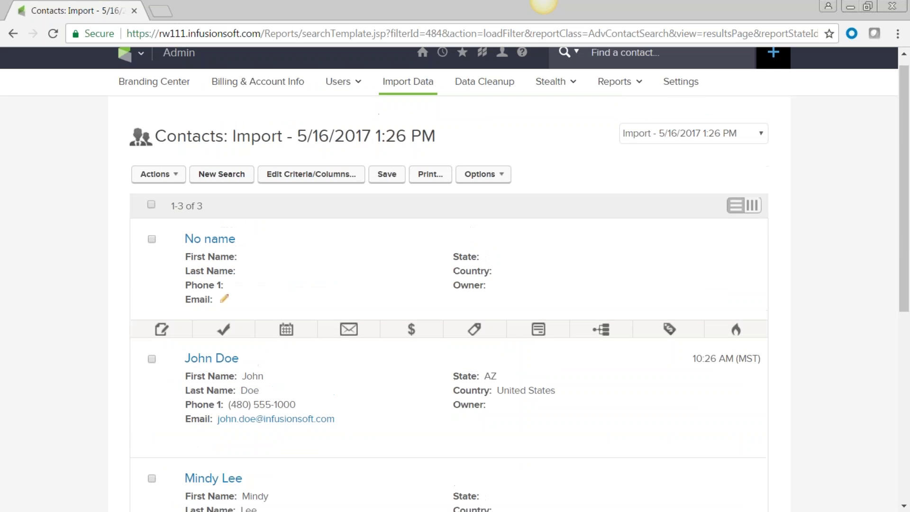
scroll(285, 268, down, 2)
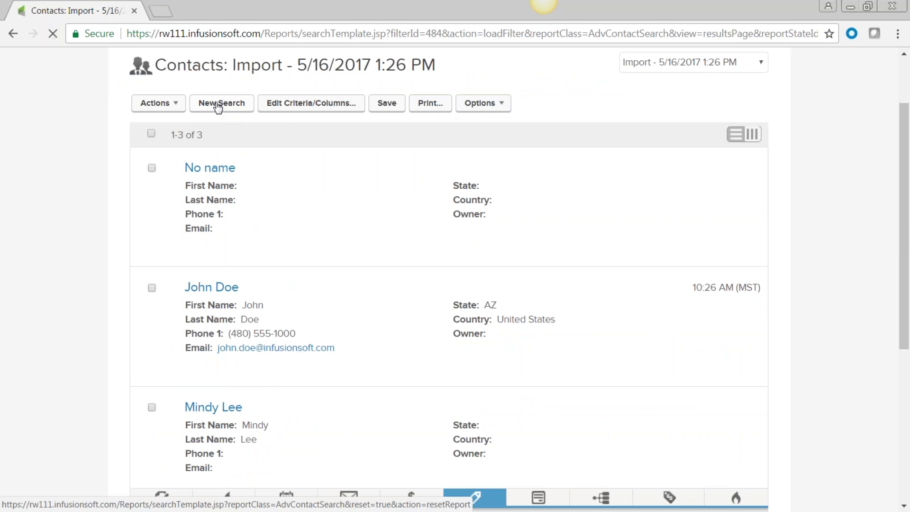
- Run a new contact search on the tag MHS Contacts -> Family friendly outdoor BBQ, found via 'bbq'
click(218, 107)
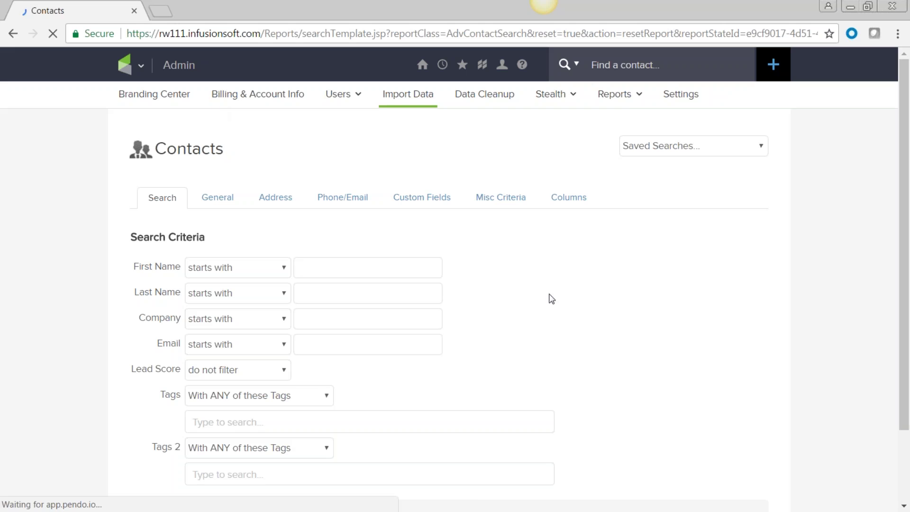
scroll(523, 289, down, 2)
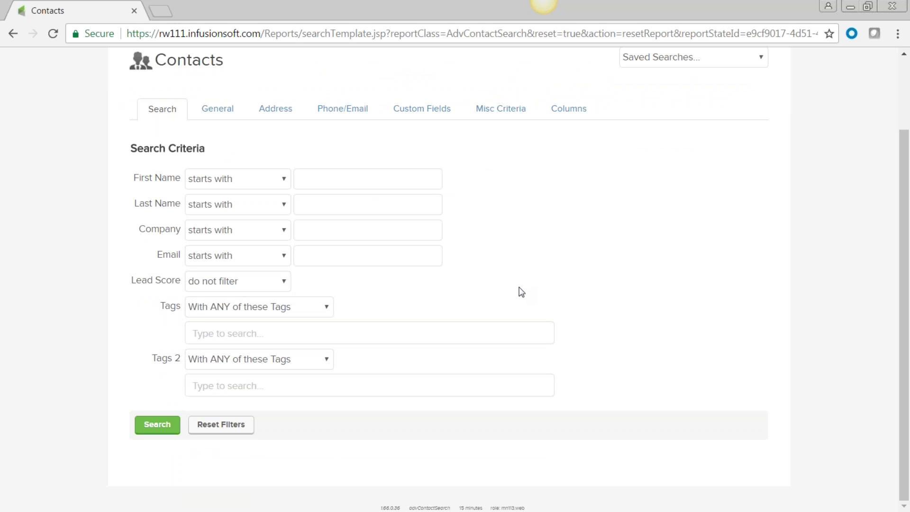
click(205, 332)
text(bbq)
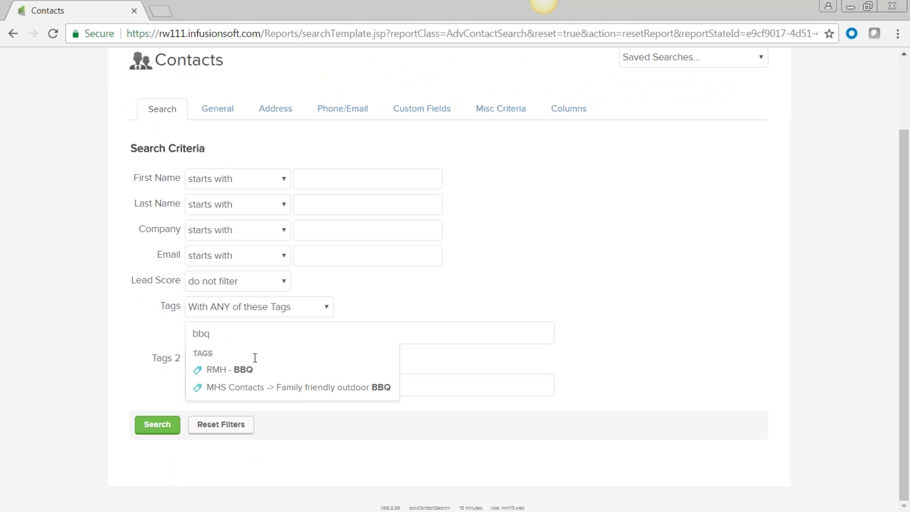
click(301, 388)
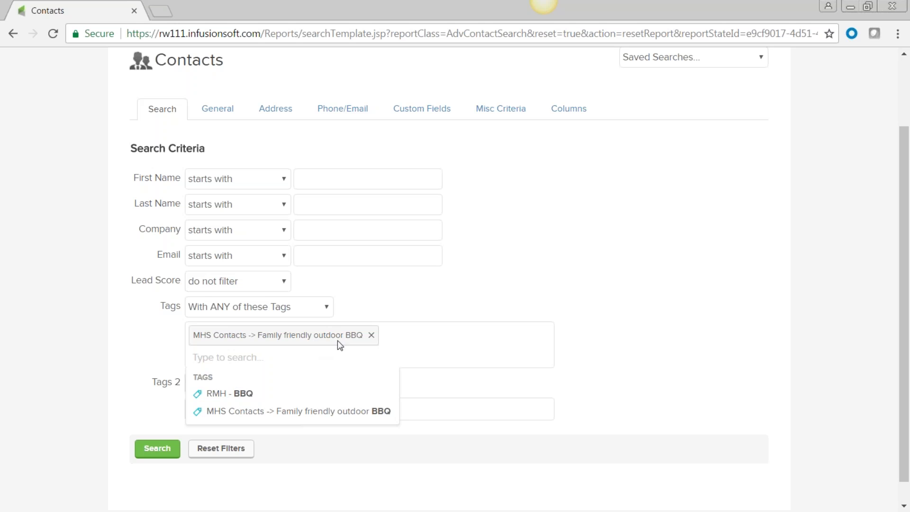
click(109, 341)
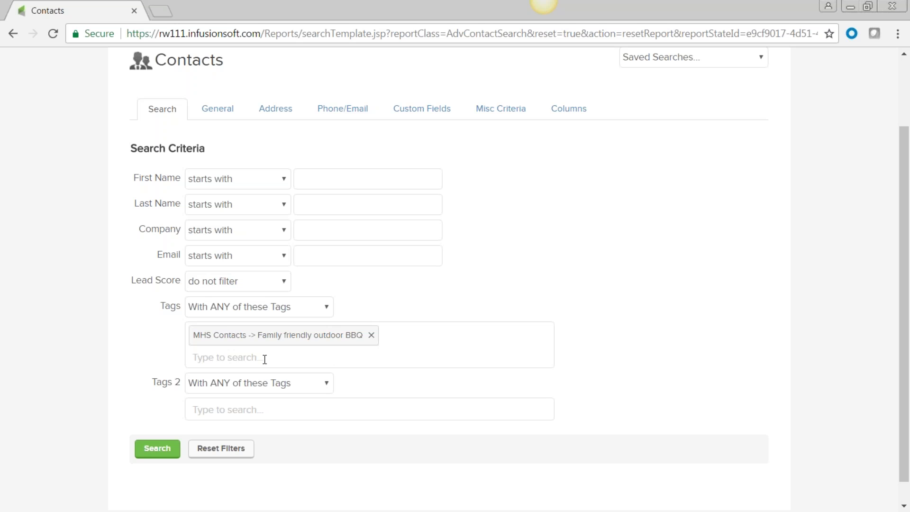
click(156, 453)
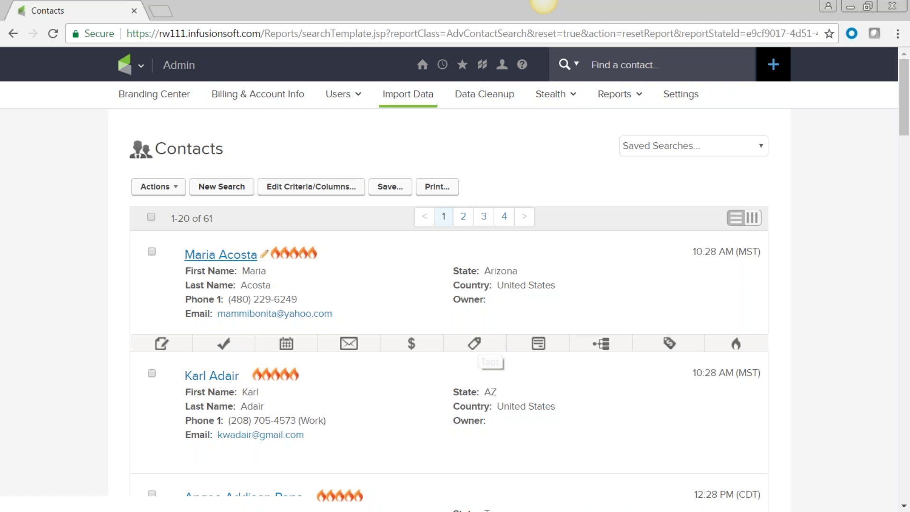
- Review the first matching contact's tags, including MHS Survey Completed, Planning on it and Reunion Committee
click(475, 345)
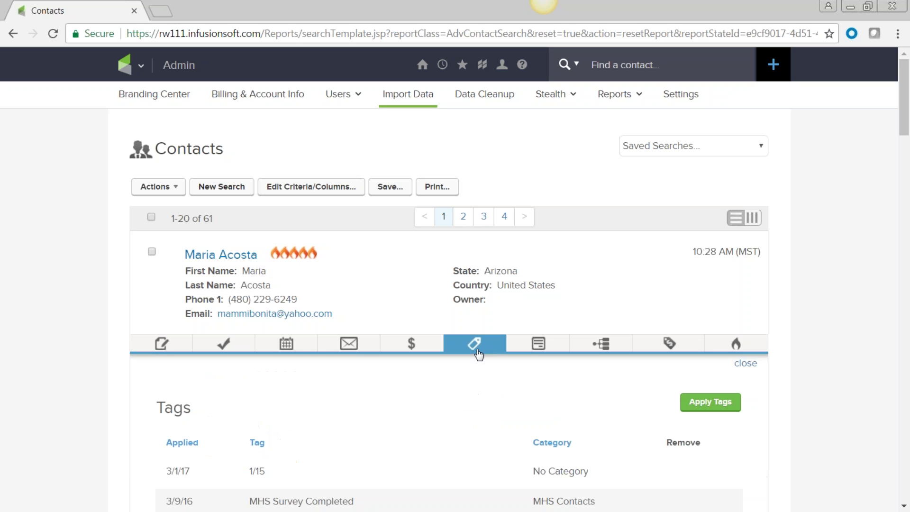
scroll(480, 374, down, 5)
scroll(482, 380, down, 2)
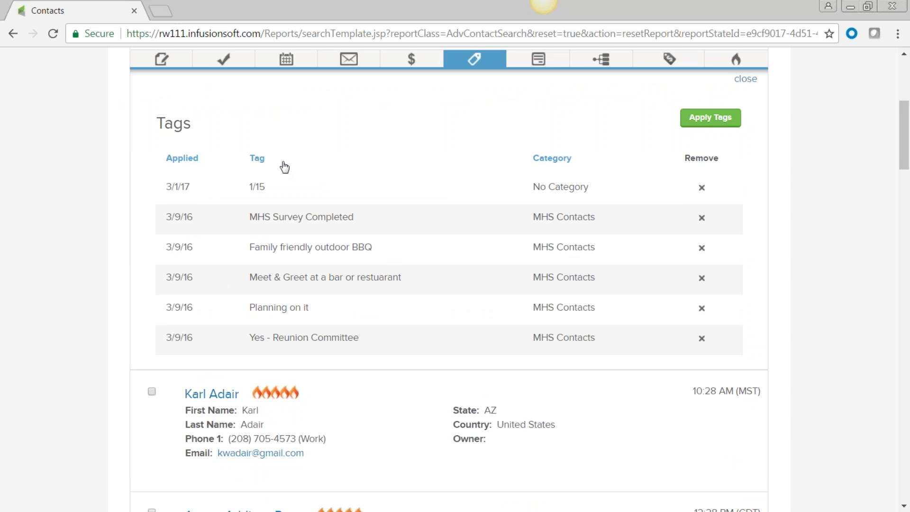
triple_click(250, 223)
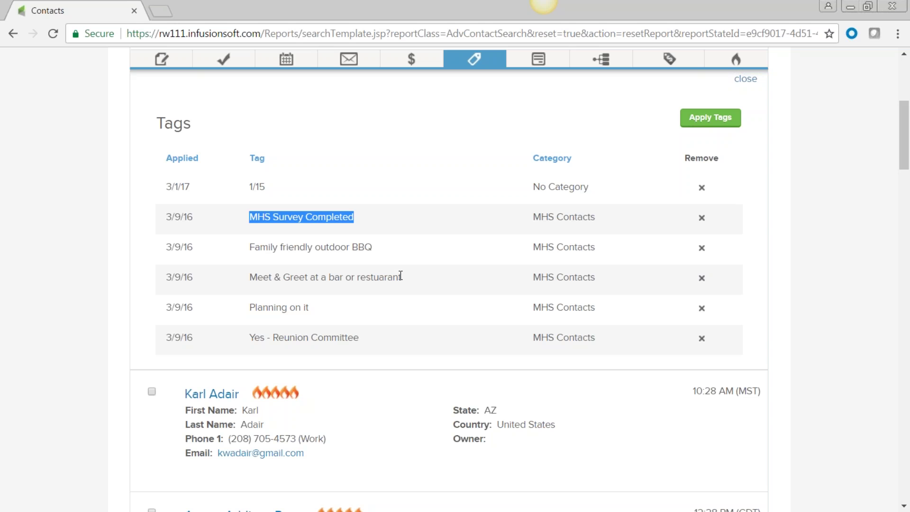
click(315, 313)
triple_click(252, 316)
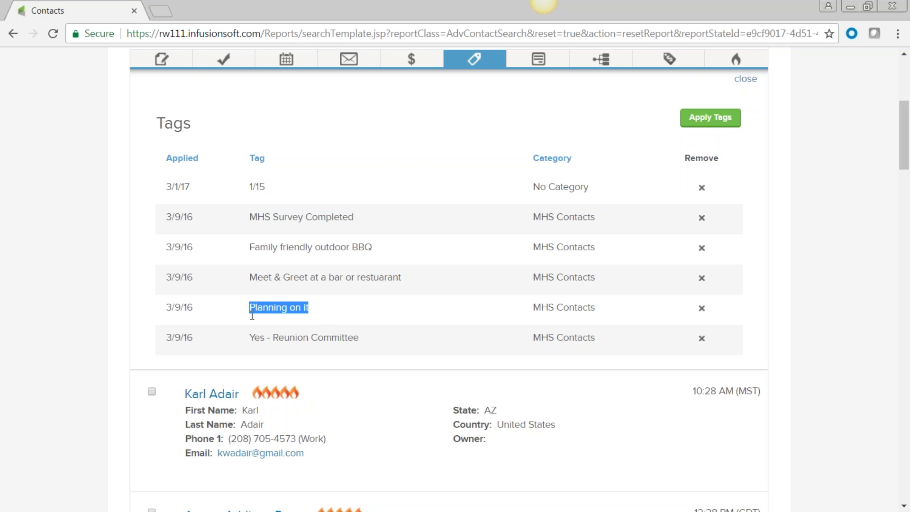
drag(380, 343, 273, 346)
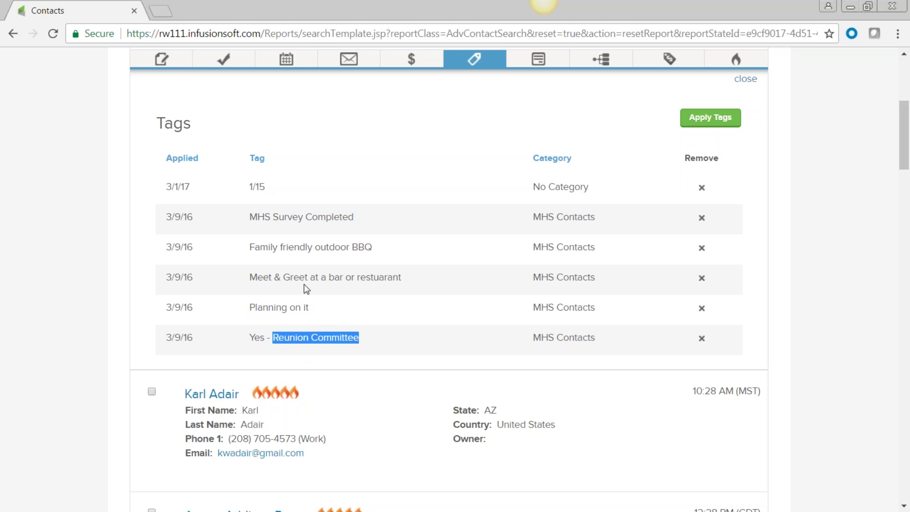
drag(359, 219, 252, 218)
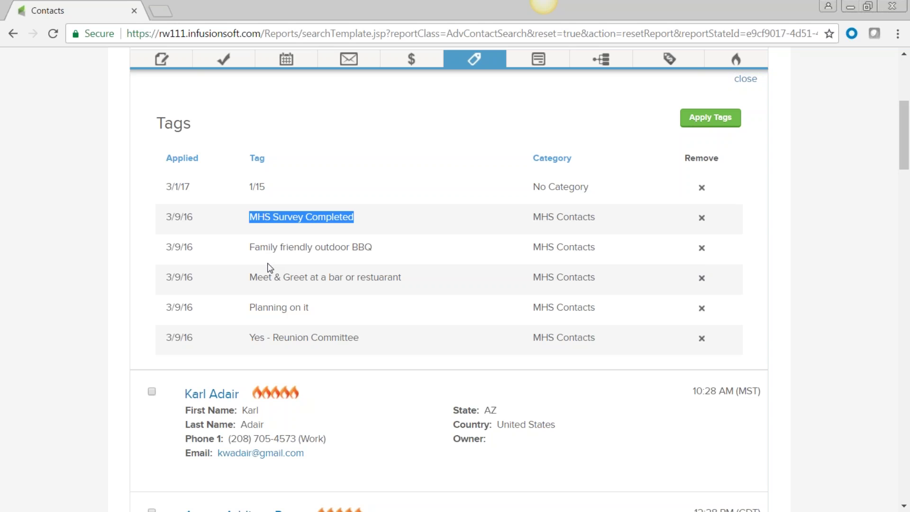
- Save the current contact search under the name 'AZ HS BBQ'
click(63, 230)
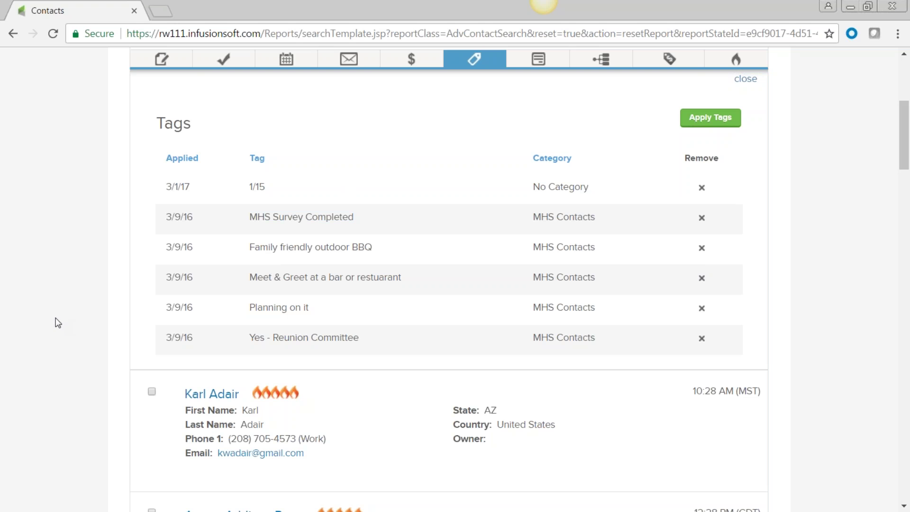
scroll(58, 322, up, 5)
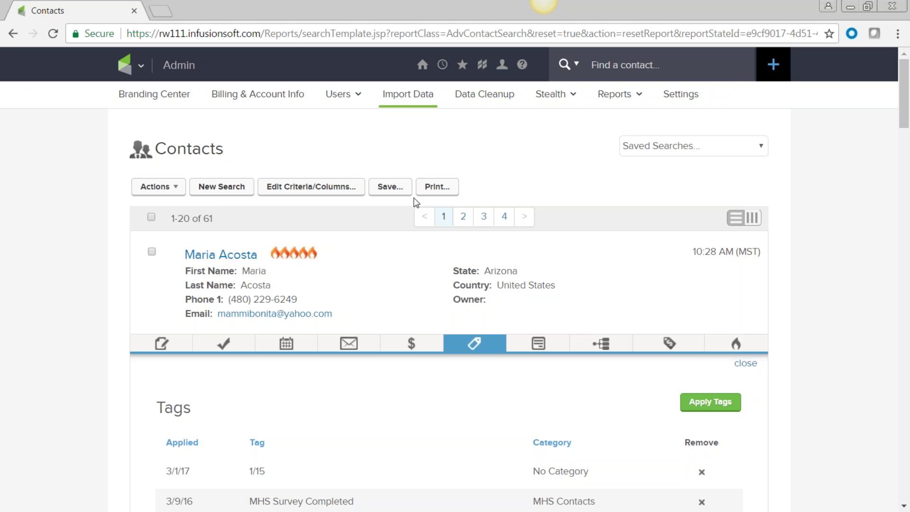
click(389, 189)
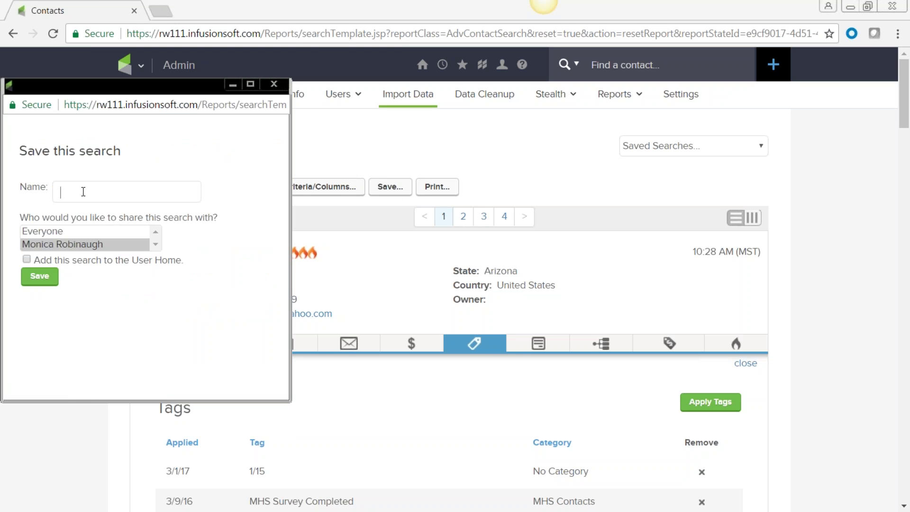
text(AZ HS BBQ)
drag(116, 188, 42, 185)
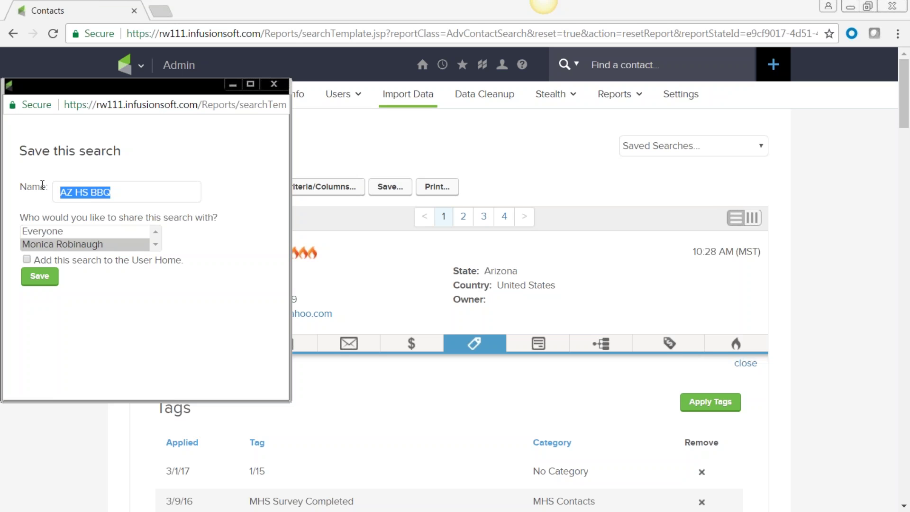
click(40, 281)
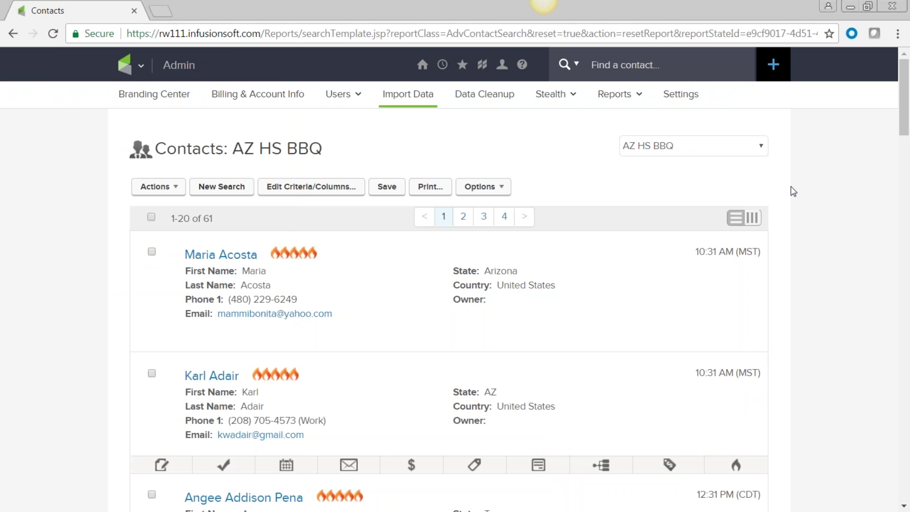
- Confirm AZ HS BBQ appears in the Saved Searches dropdown and keep it selected
click(762, 146)
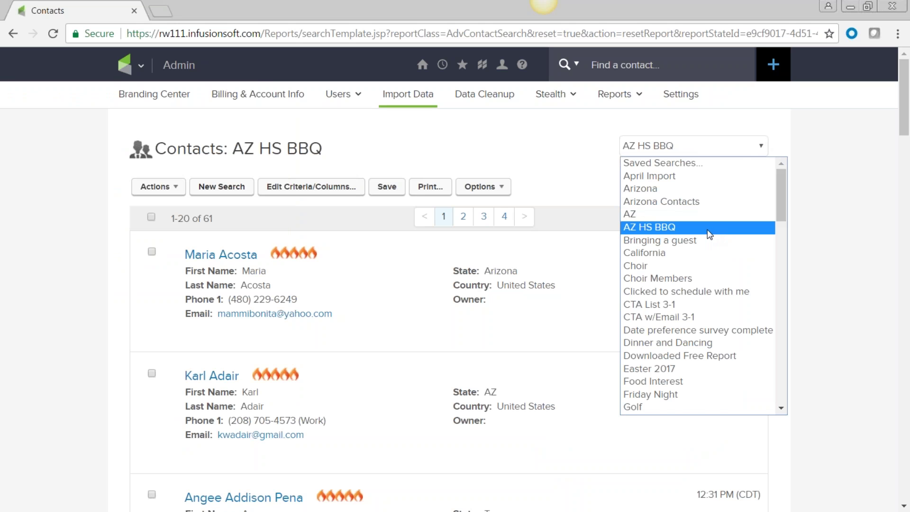
scroll(709, 234, down, 20)
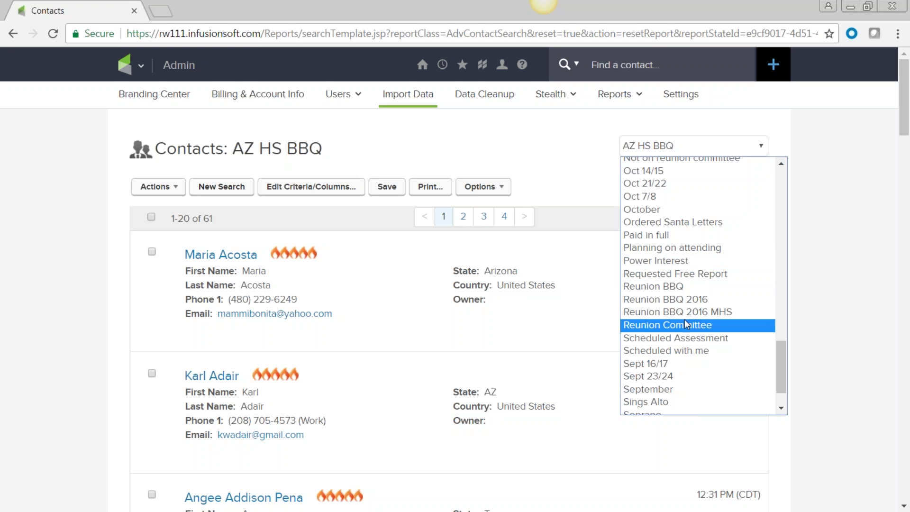
scroll(675, 313, up, 15)
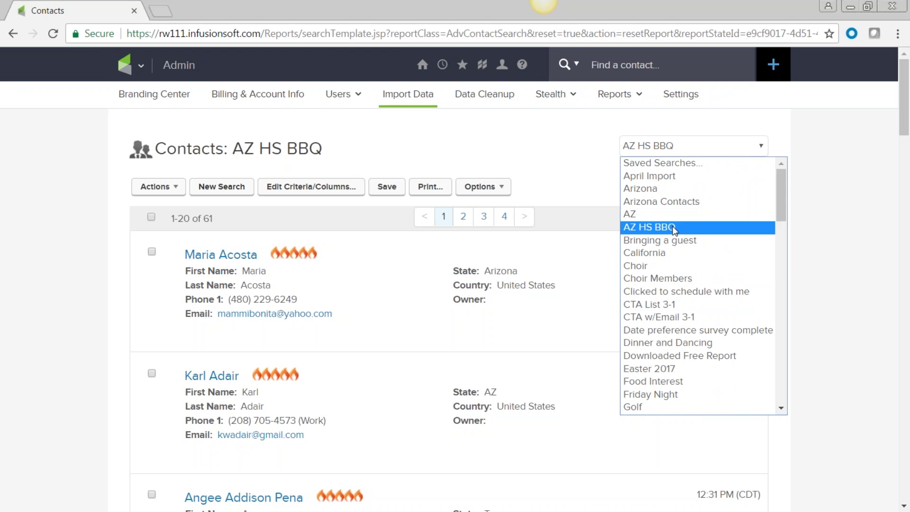
click(569, 144)
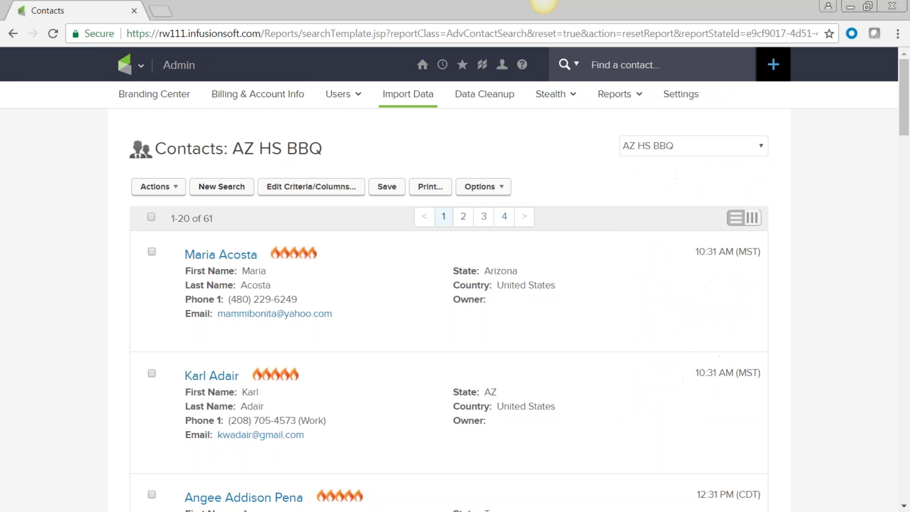
- Run a new contact search for first names that start with M
click(222, 187)
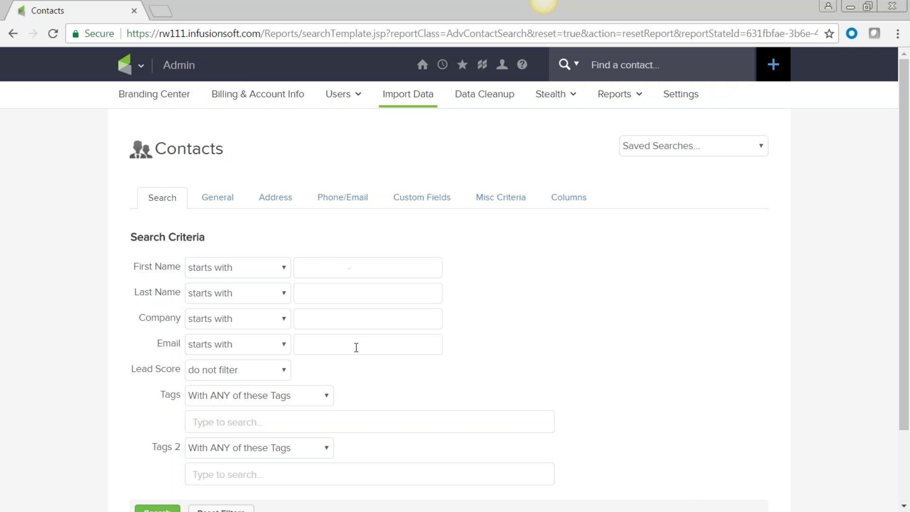
scroll(357, 348, down, 2)
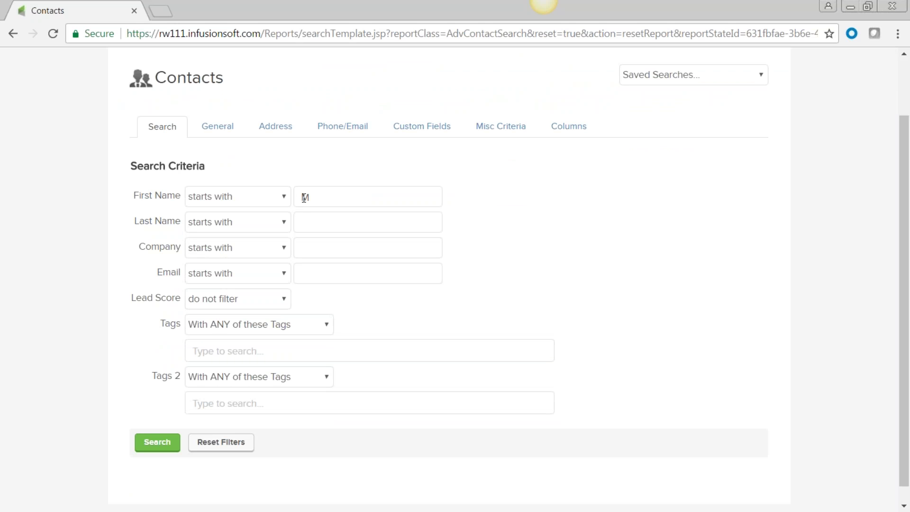
click(283, 198)
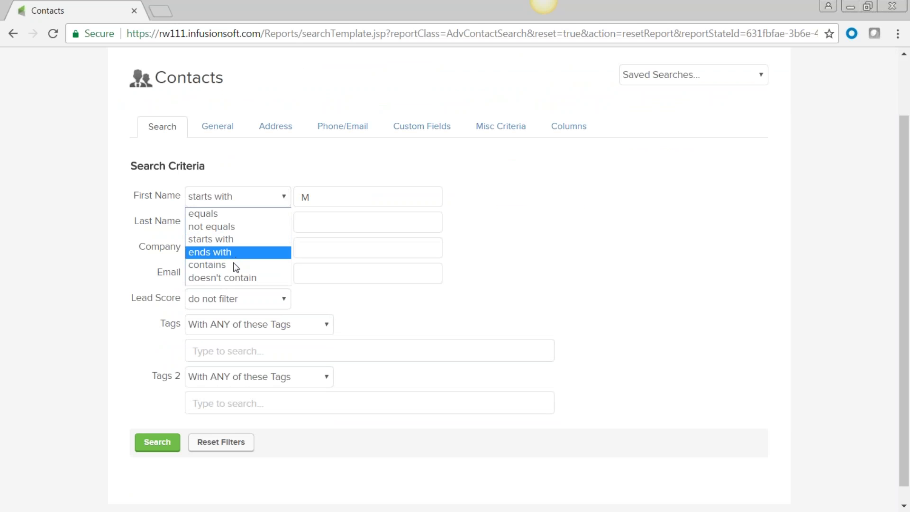
click(269, 242)
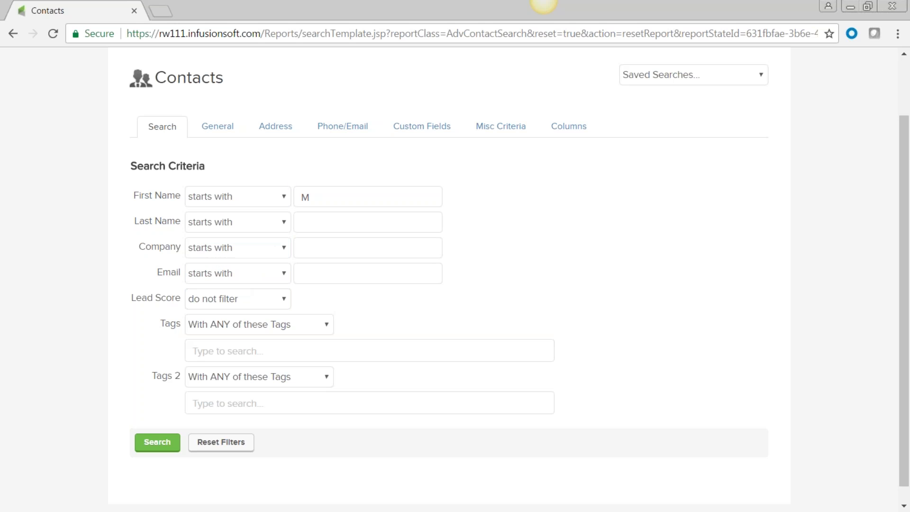
click(324, 197)
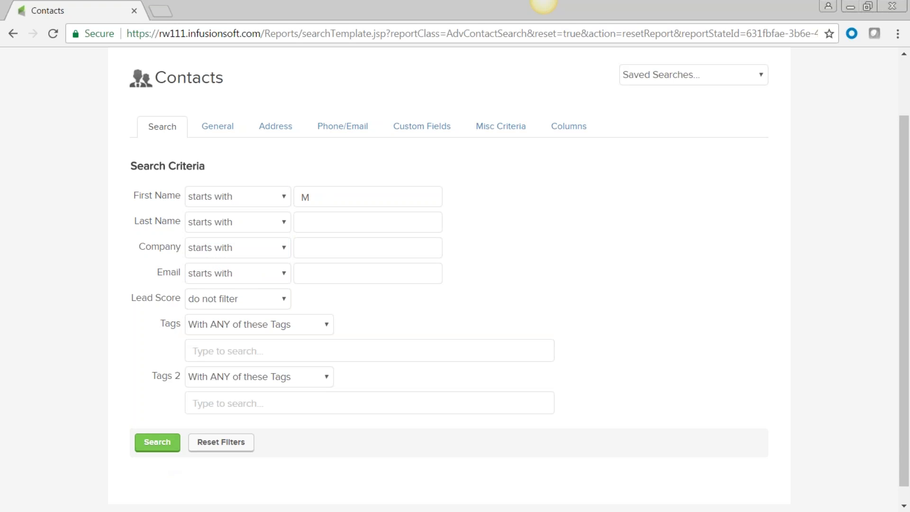
click(152, 449)
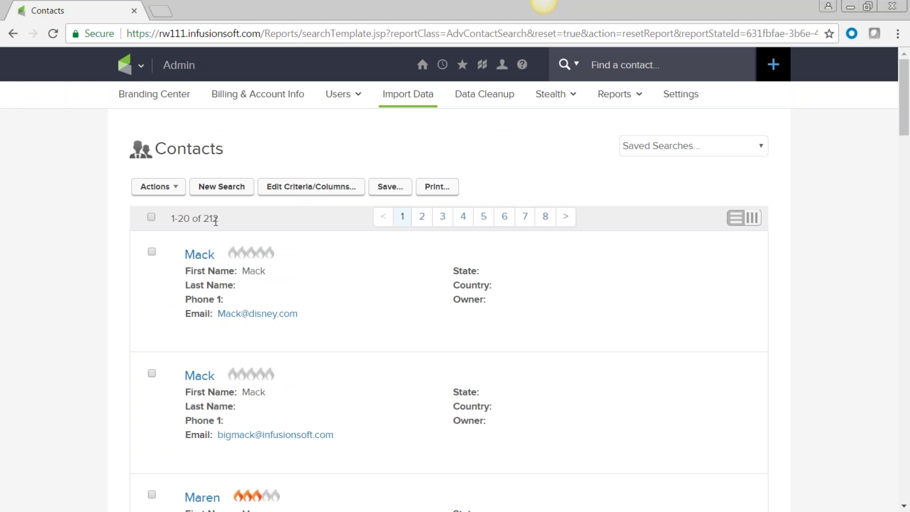
- Save the 212-contact result as 'Name starts with M'
click(389, 187)
click(82, 193)
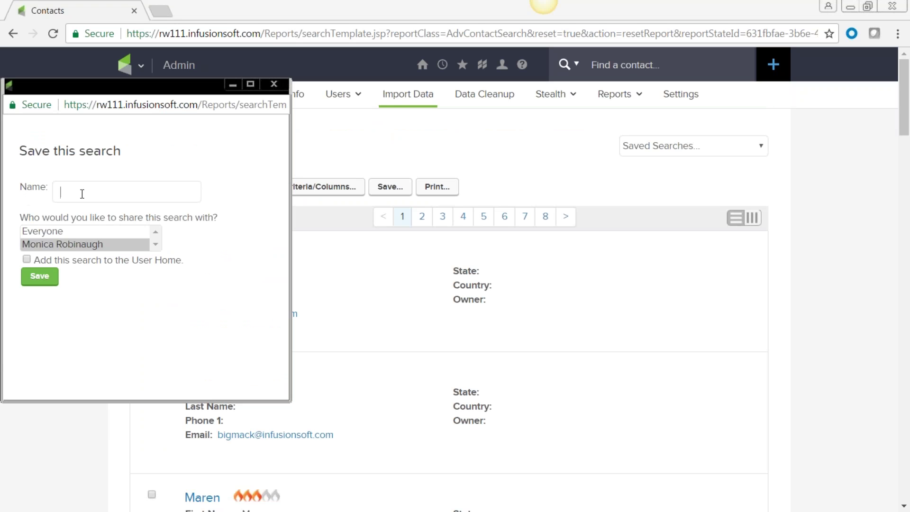
text(Name )
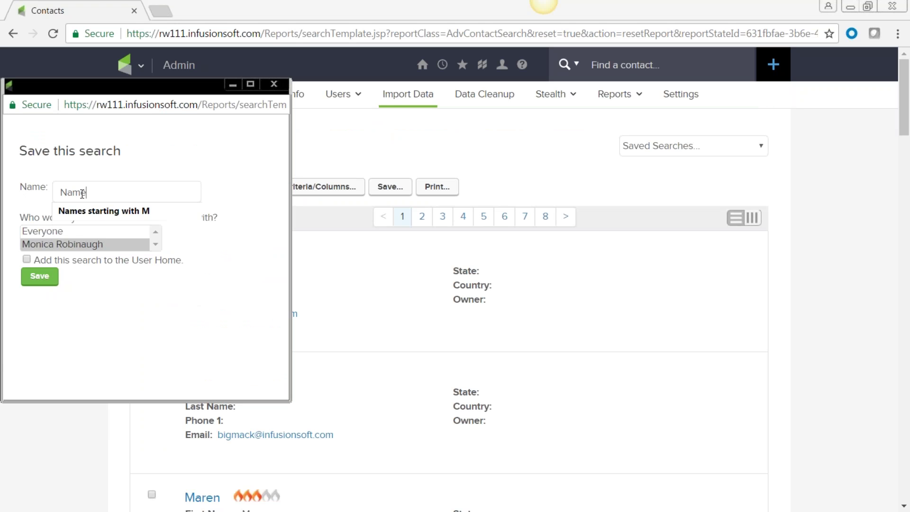
text(starte)
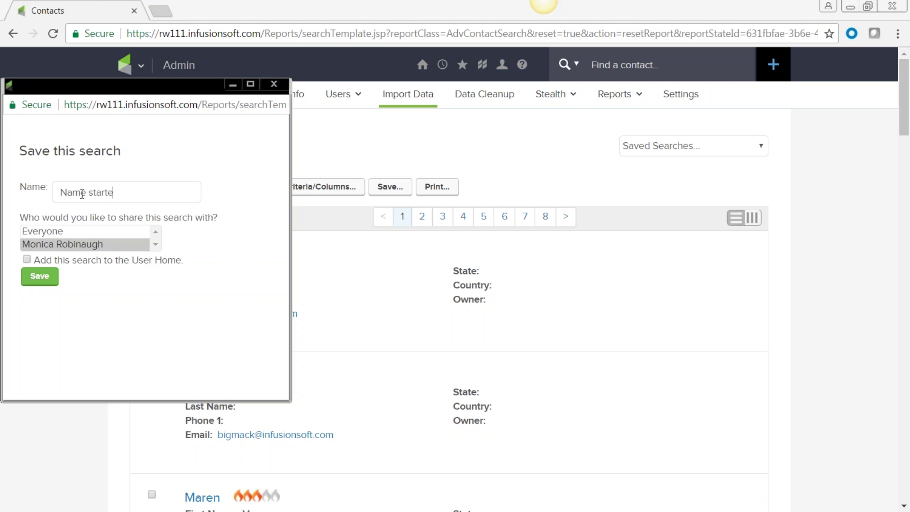
key(BackSpace)
text(s with M)
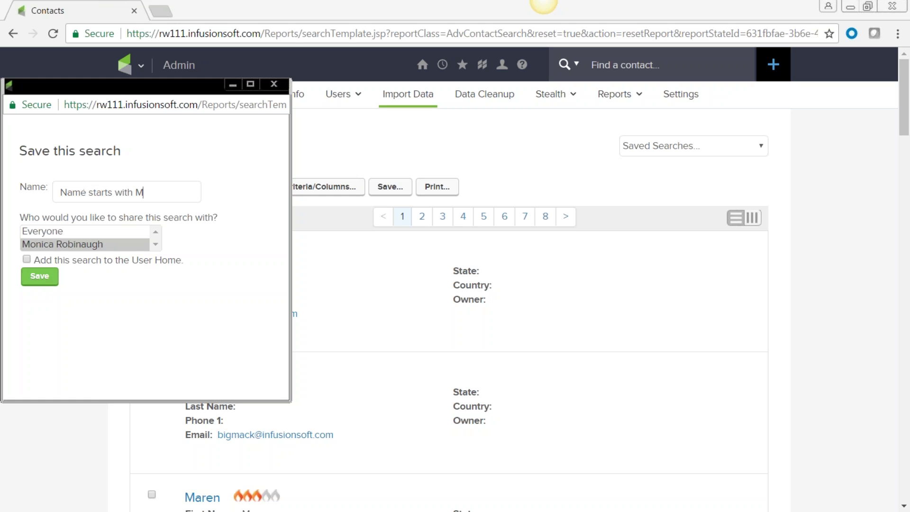
click(38, 280)
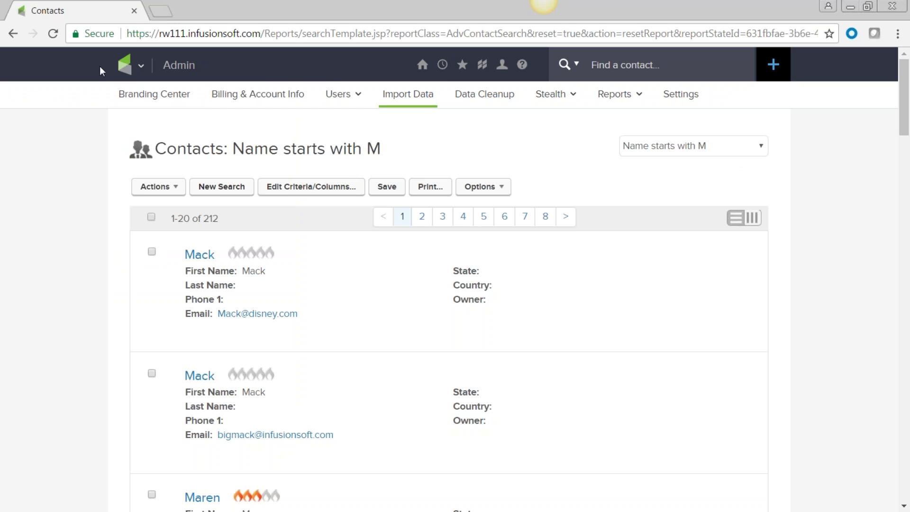
click(143, 67)
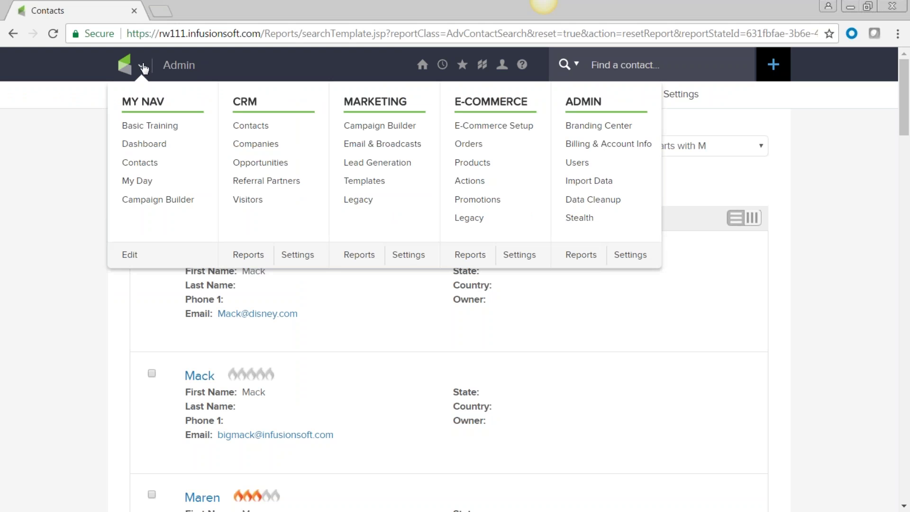
- On the Dashboard, replace the Custom Statistics widget with a freshly added one
click(143, 149)
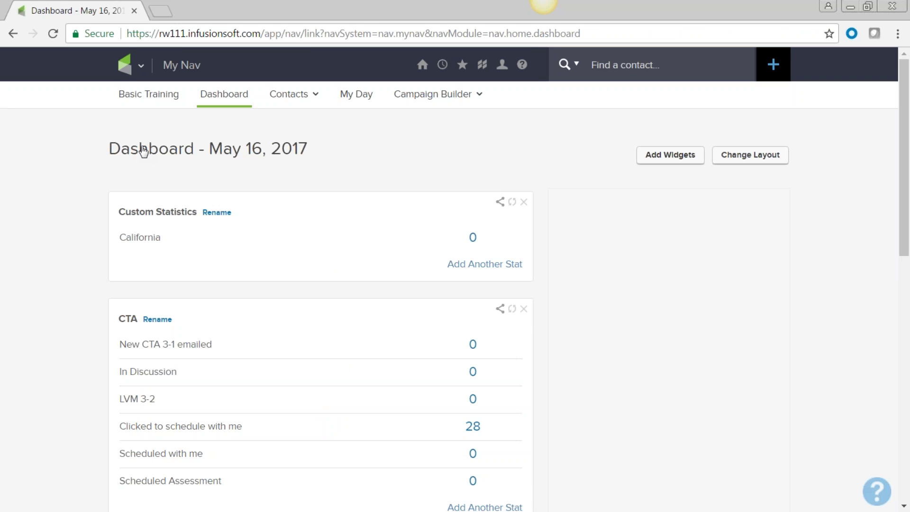
click(524, 202)
click(567, 324)
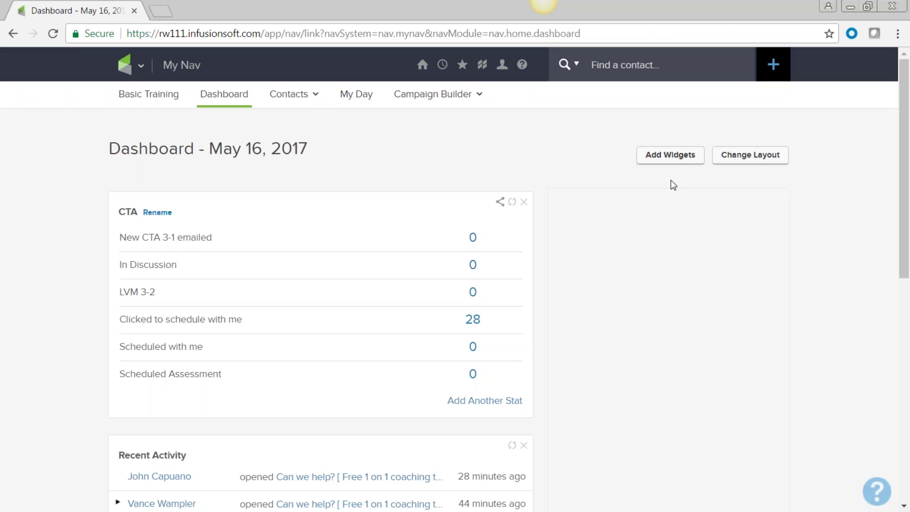
click(669, 155)
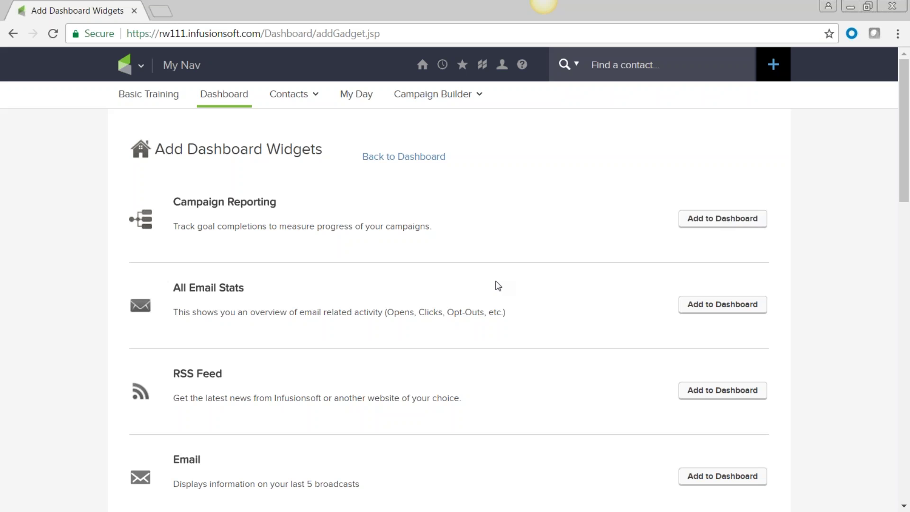
scroll(496, 284, down, 6)
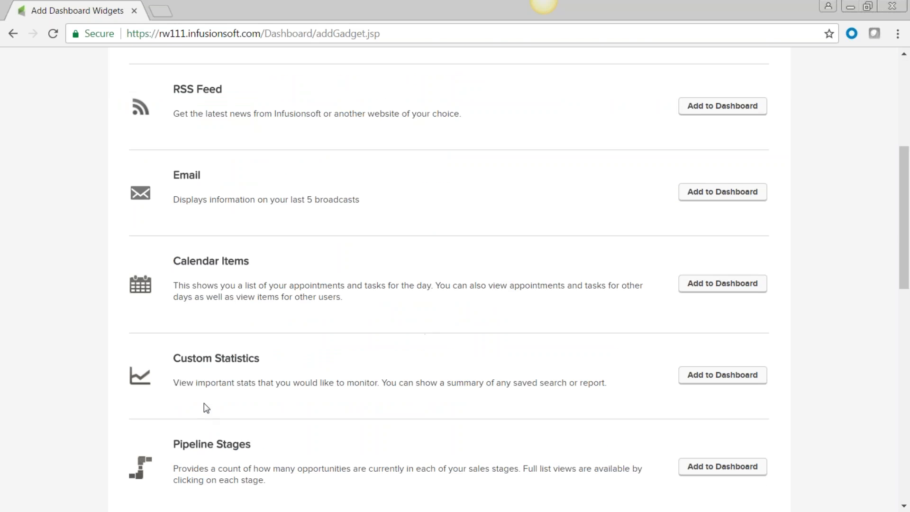
click(715, 376)
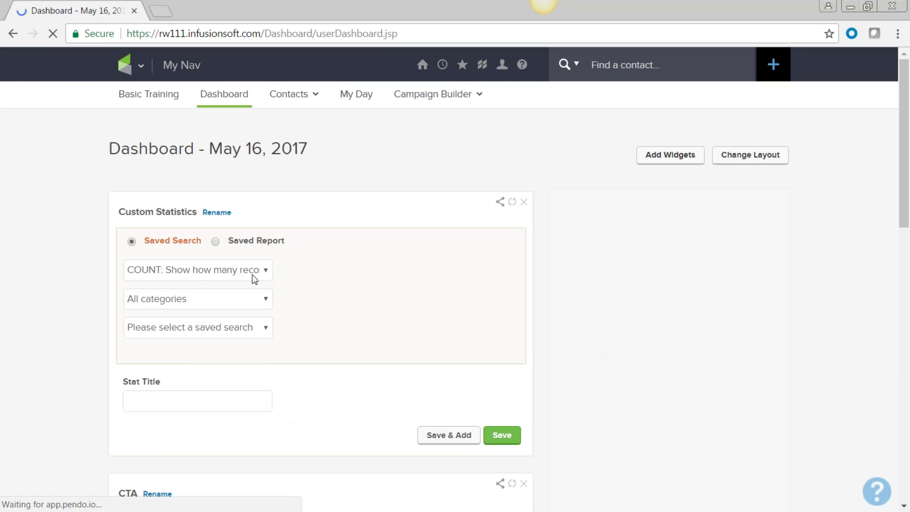
- Add a Contact statistic using the AZ HS BBQ saved search, then start another
click(266, 300)
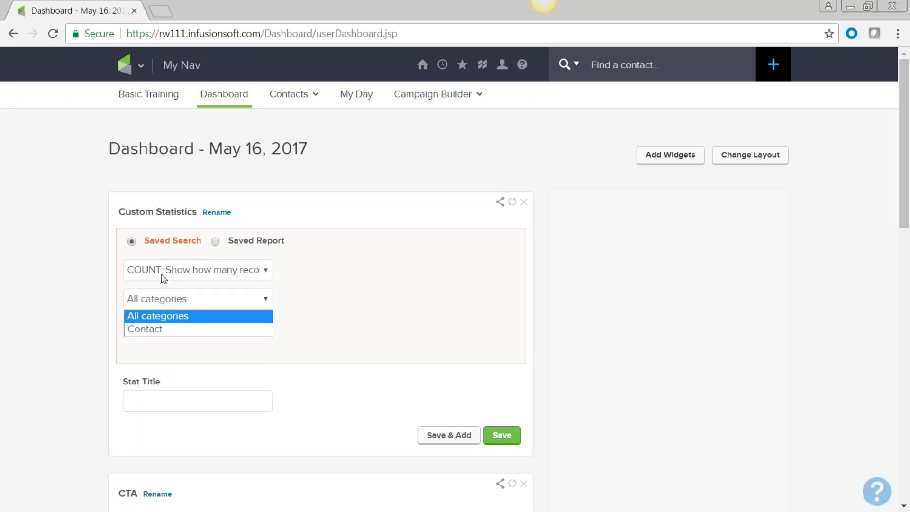
click(149, 329)
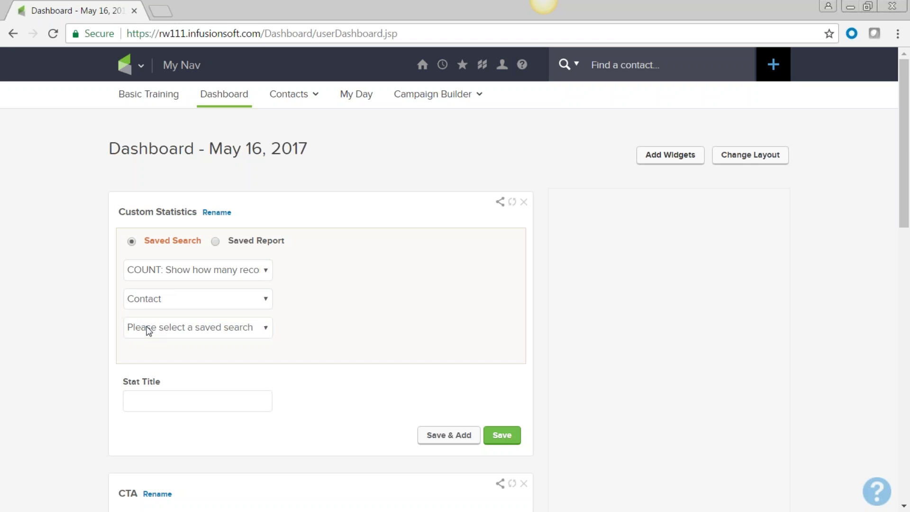
click(267, 330)
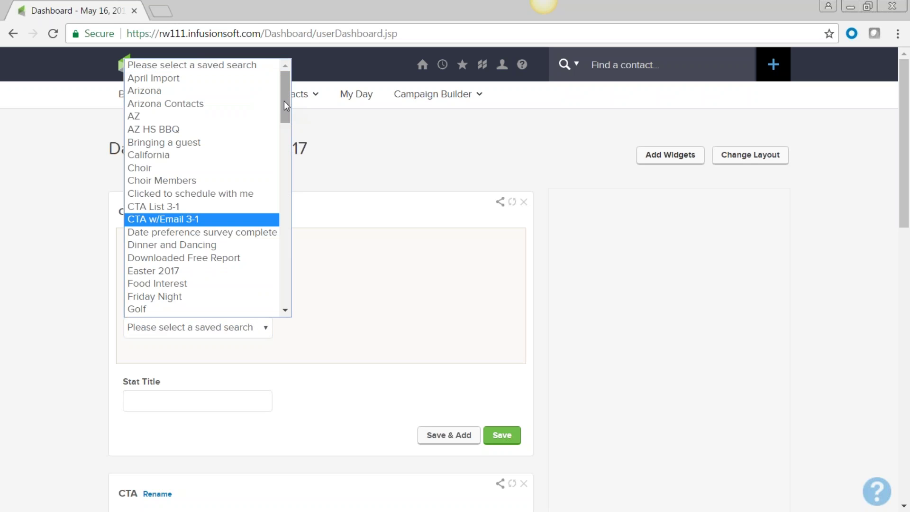
click(207, 130)
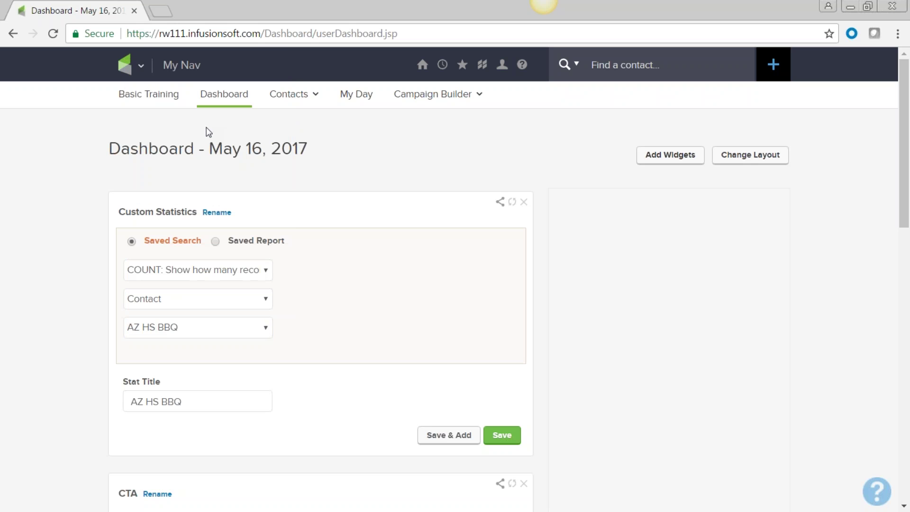
click(448, 436)
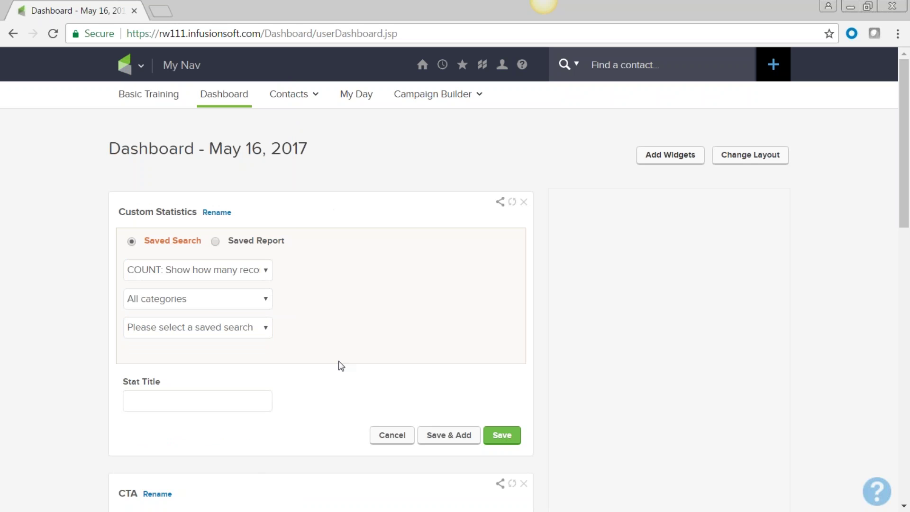
- Add a Contact statistic for Names starting with M and open its 212 contacts
click(265, 299)
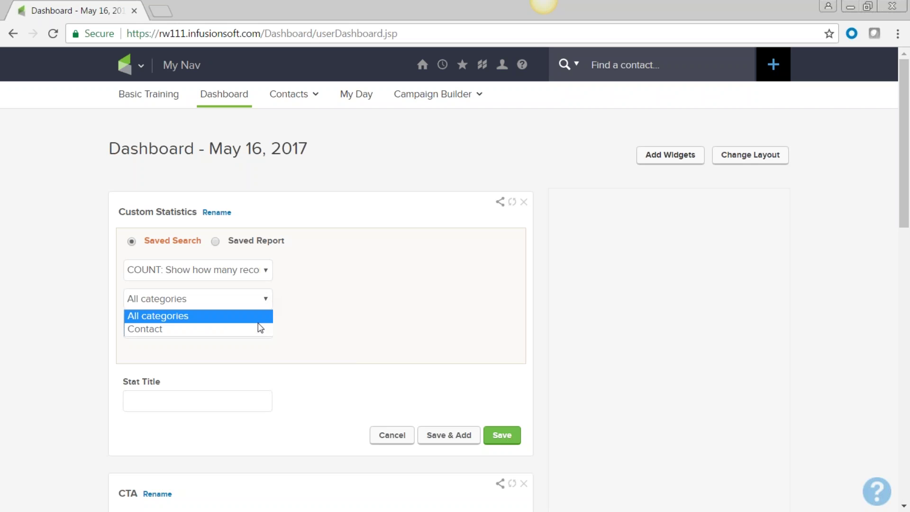
click(259, 329)
click(264, 331)
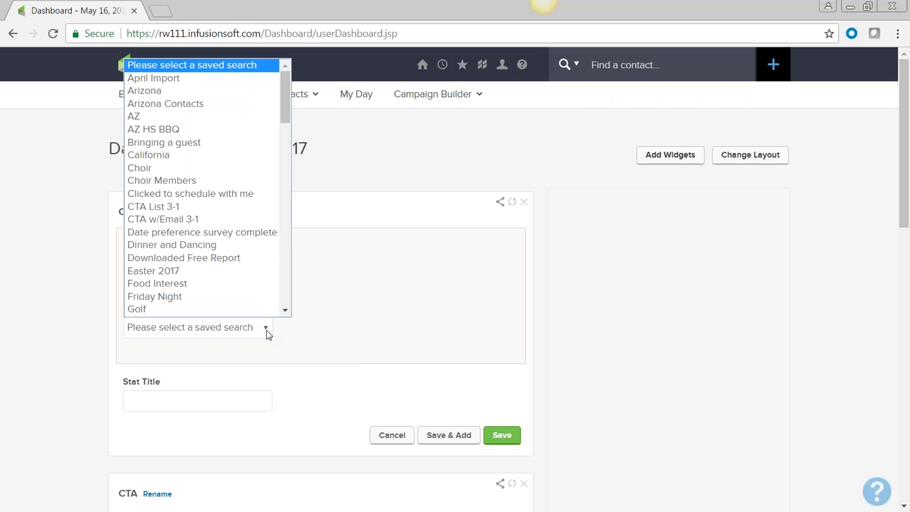
scroll(267, 238, down, 1)
drag(287, 121, 269, 229)
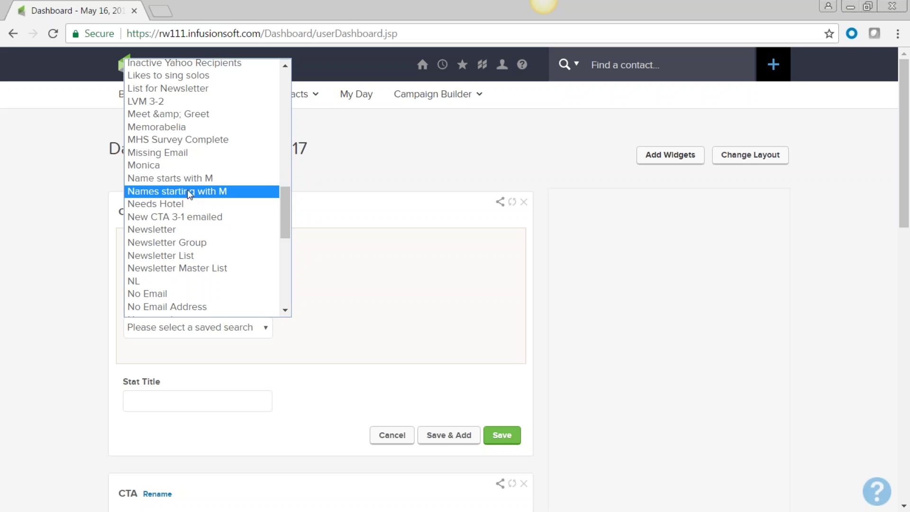
click(191, 192)
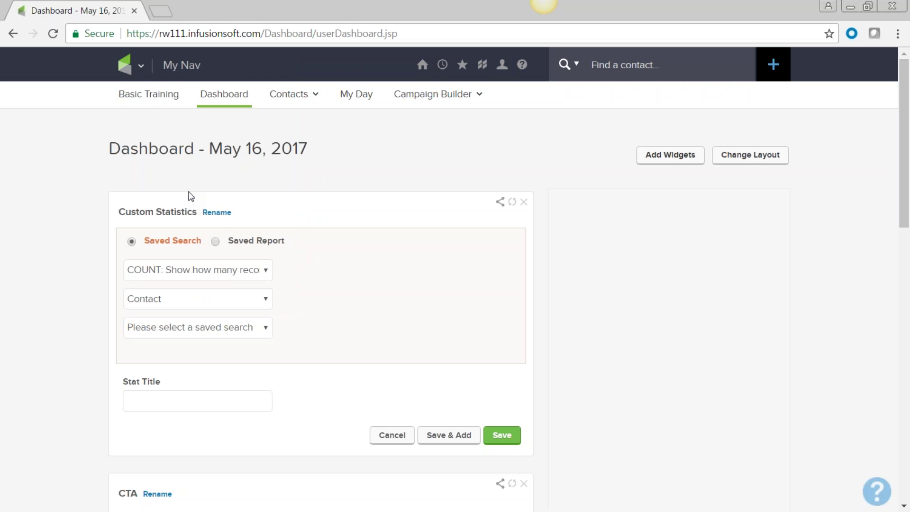
click(508, 439)
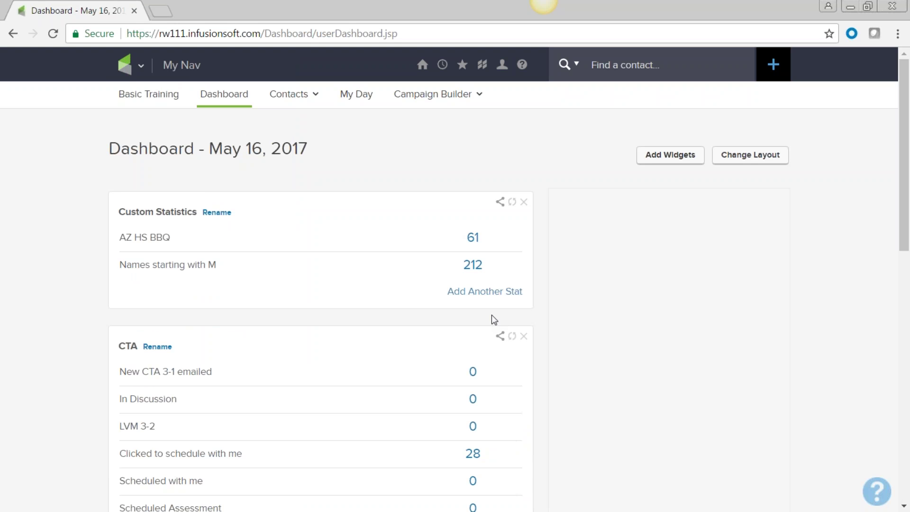
click(473, 265)
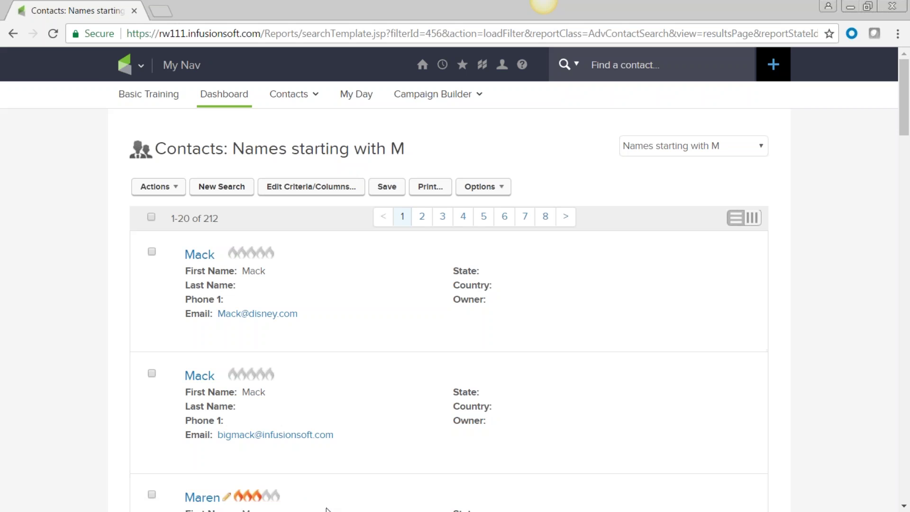
- Display the 212 Names starting with M contacts as a table, 50 per page
scroll(332, 502, down, 5)
scroll(332, 498, up, 5)
mouse_move(303, 466)
mouse_move(280, 260)
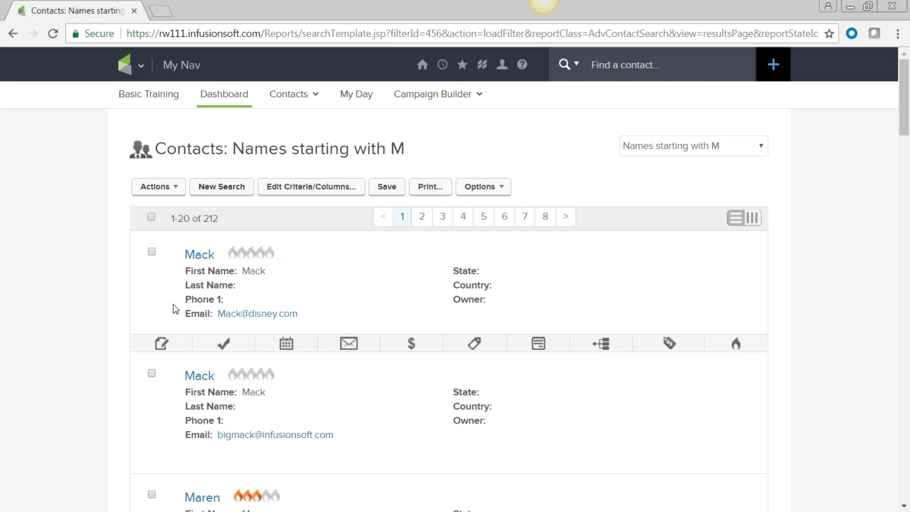
click(761, 222)
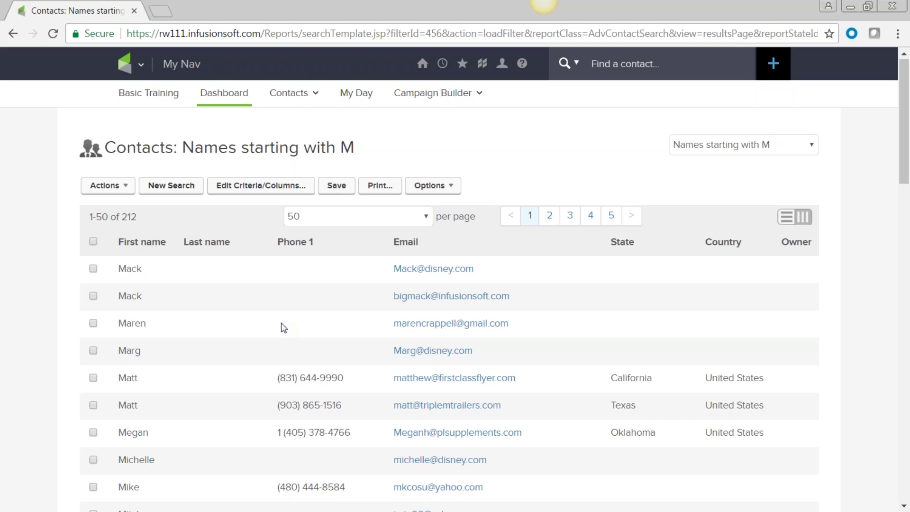
scroll(283, 328, down, 5)
scroll(283, 327, down, 15)
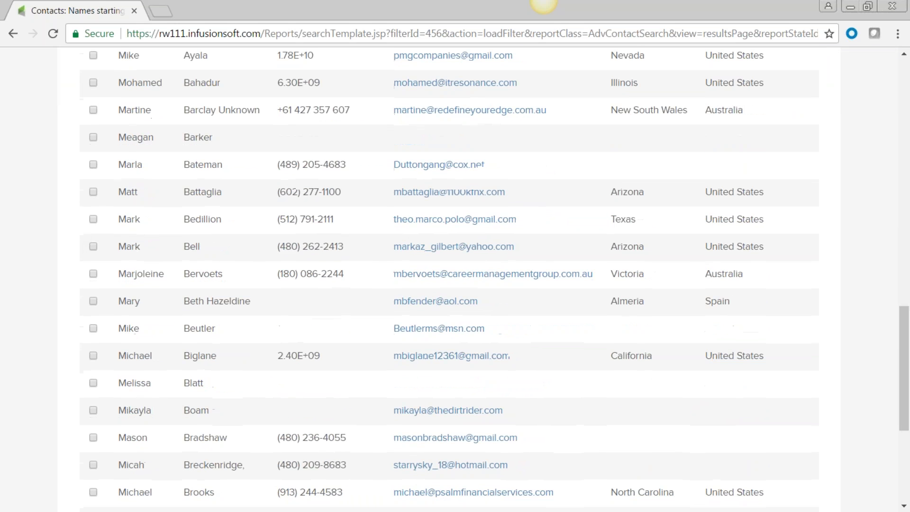
scroll(455, 280, up, 20)
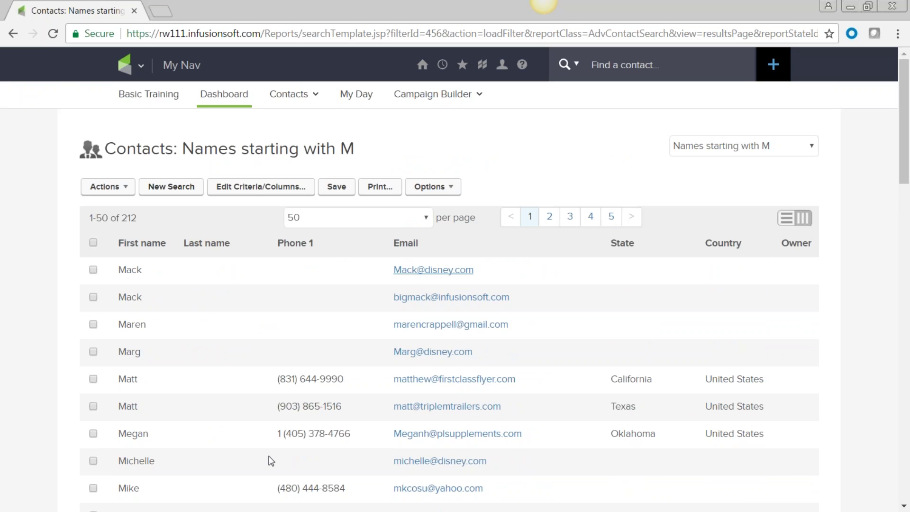
click(254, 188)
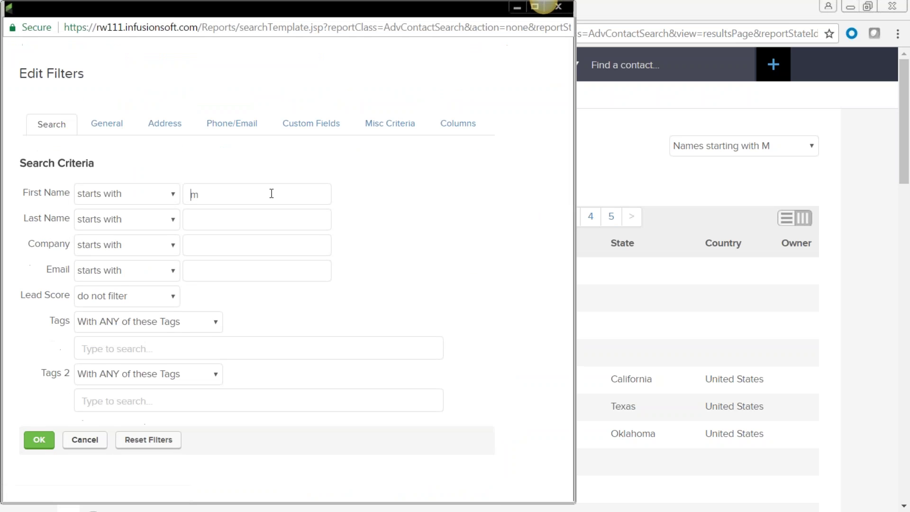
- Remove State, Country and Owner from the search's result columns
click(457, 127)
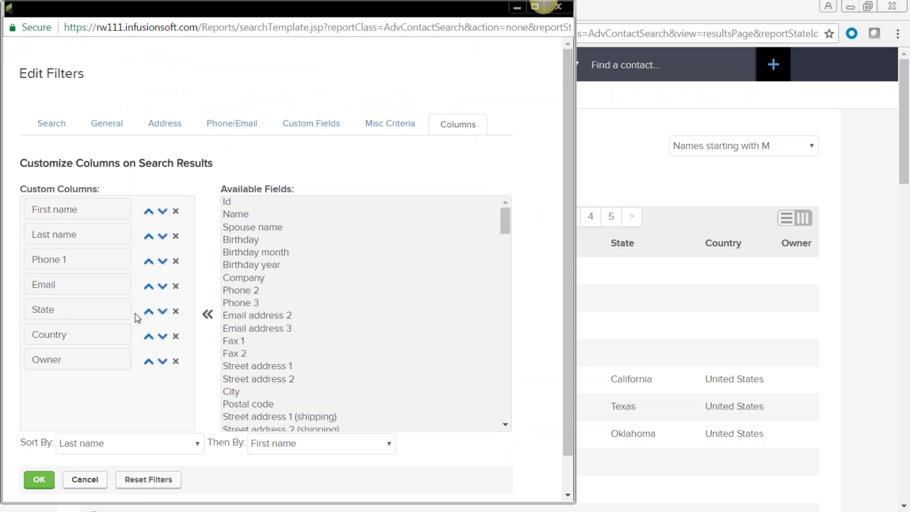
click(176, 312)
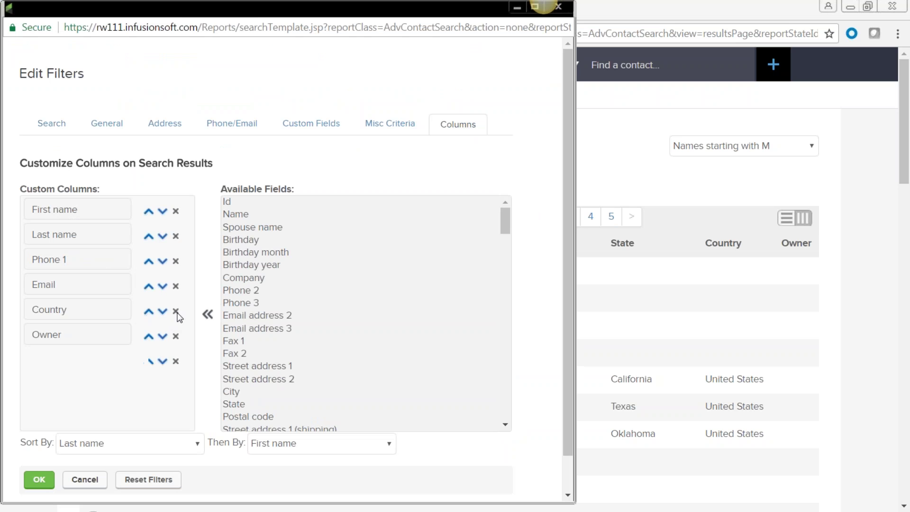
click(176, 311)
click(176, 312)
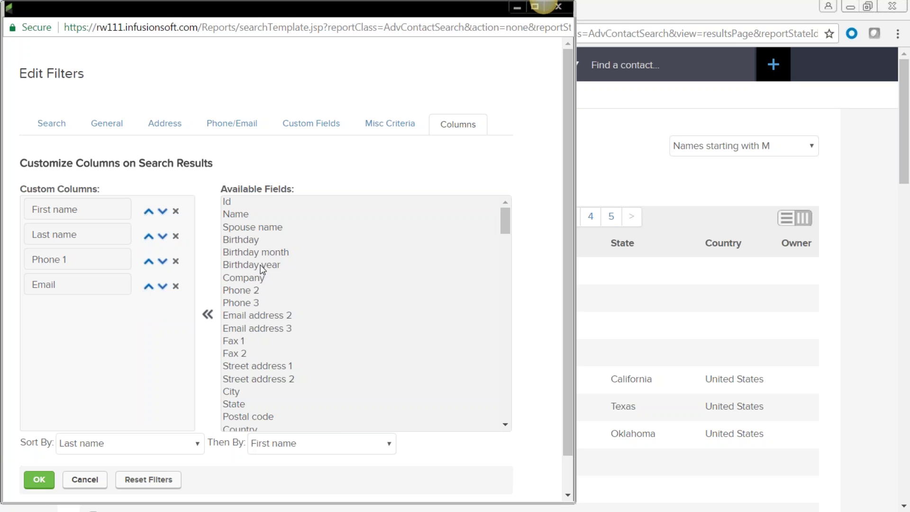
- Add Birthday, Facebook and Lead Source as result columns and apply the changes
click(248, 241)
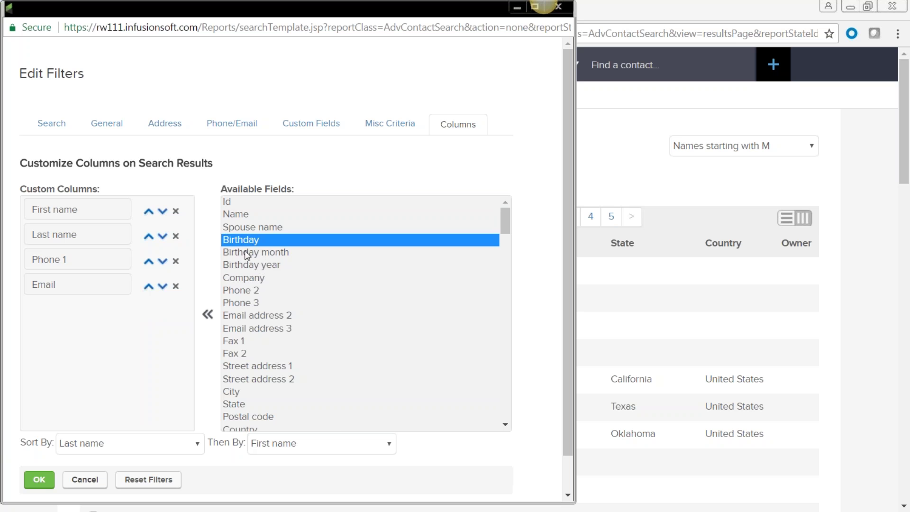
click(208, 317)
scroll(251, 316, down, 3)
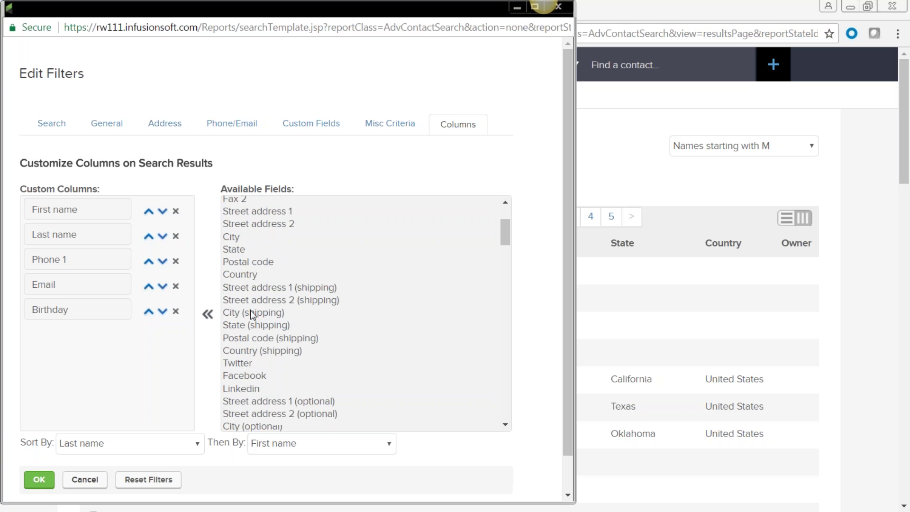
scroll(252, 315, down, 3)
click(258, 237)
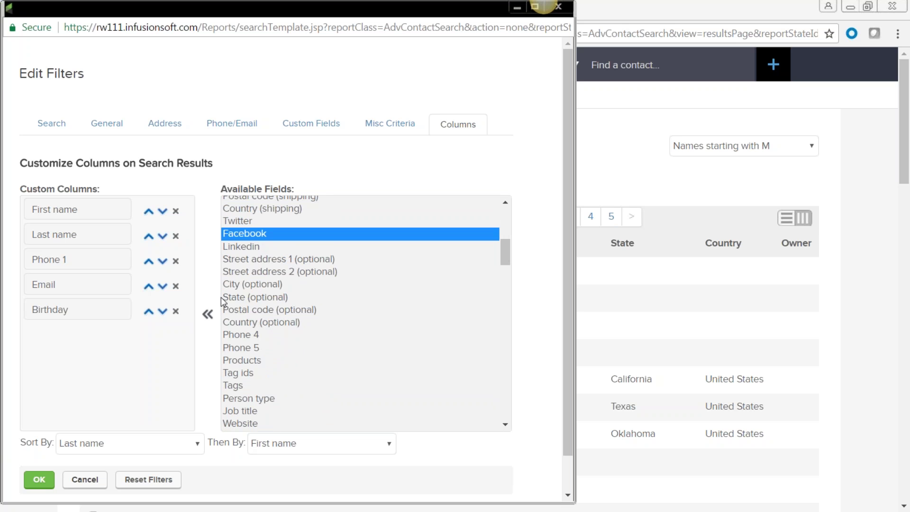
click(208, 314)
scroll(256, 354, down, 9)
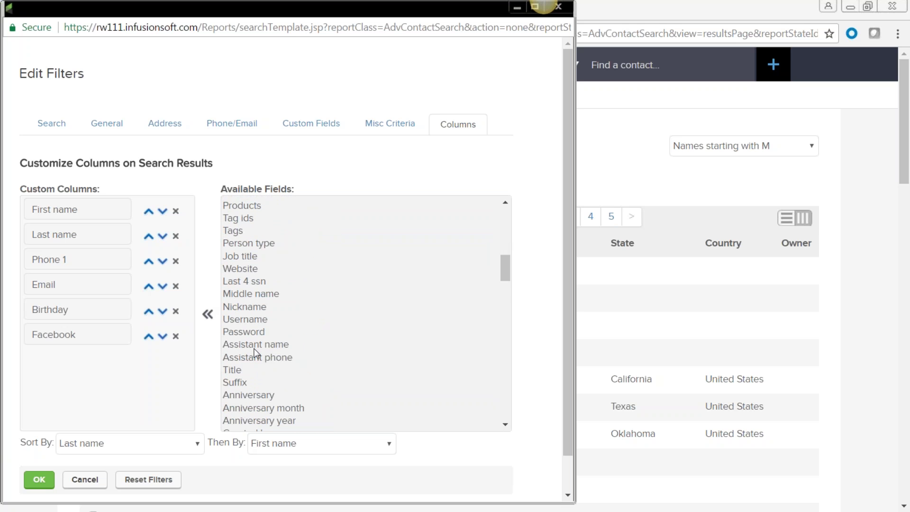
scroll(256, 354, down, 3)
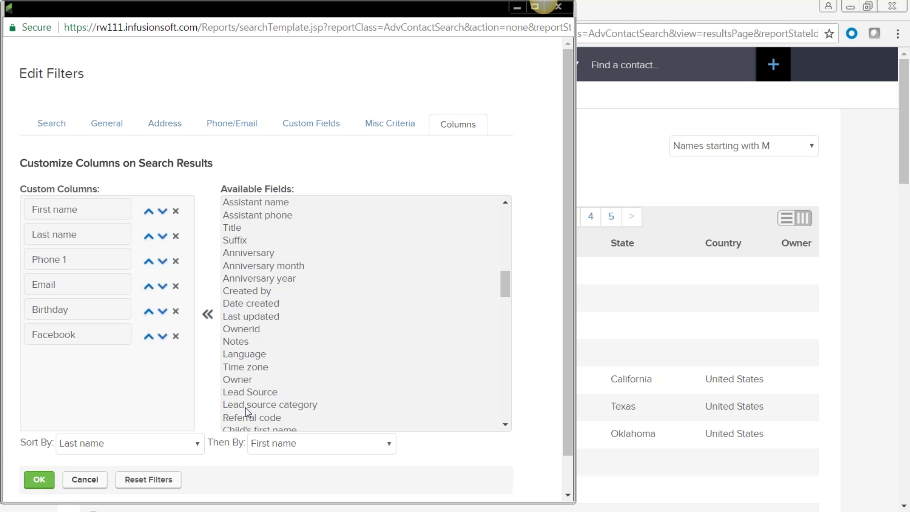
click(238, 392)
click(208, 315)
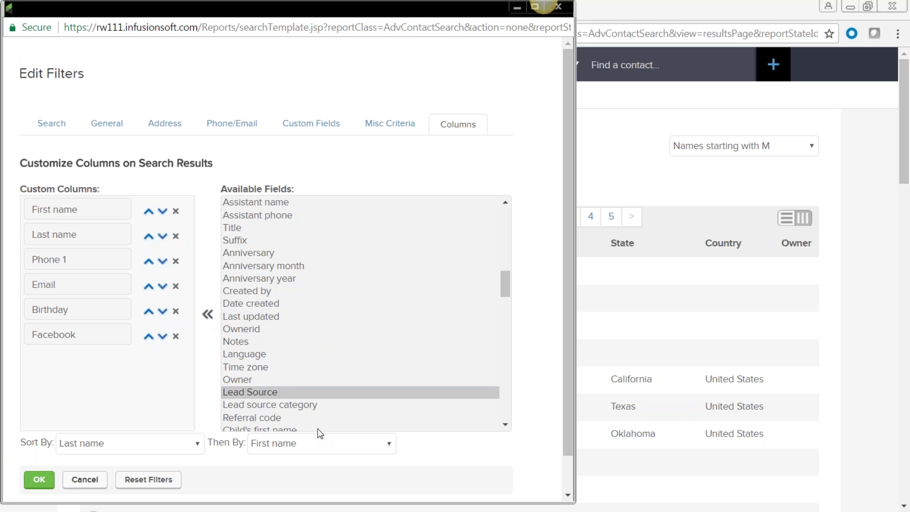
click(37, 482)
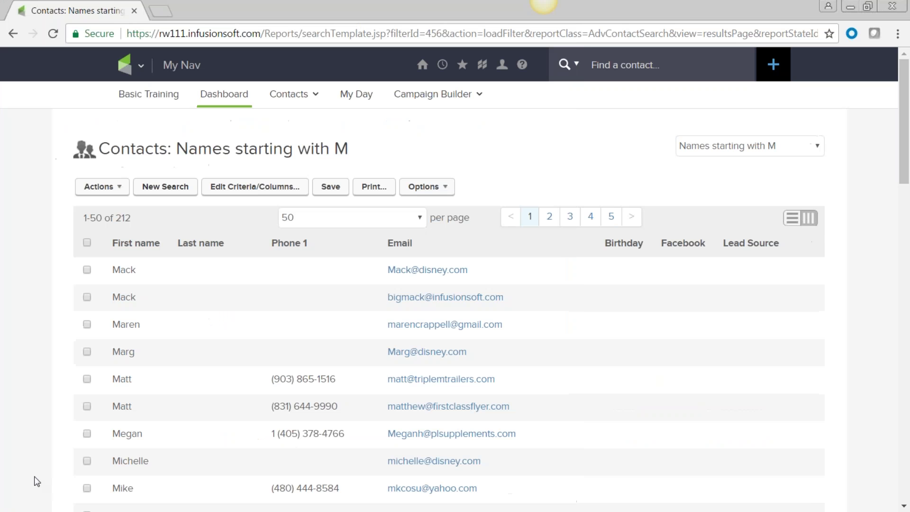
- Review the Birthday, Facebook and Lead Source columns, then return the results to card view
scroll(331, 421, down, 9)
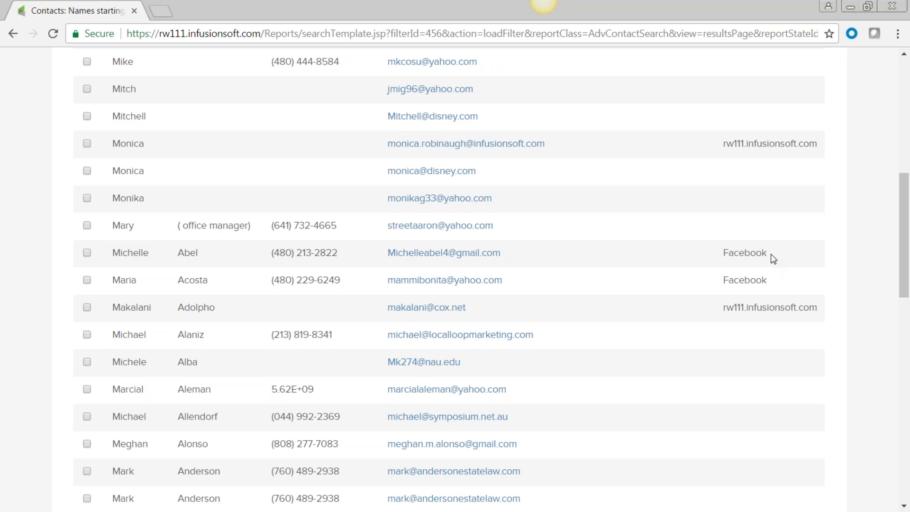
double_click(722, 252)
scroll(721, 365, down, 10)
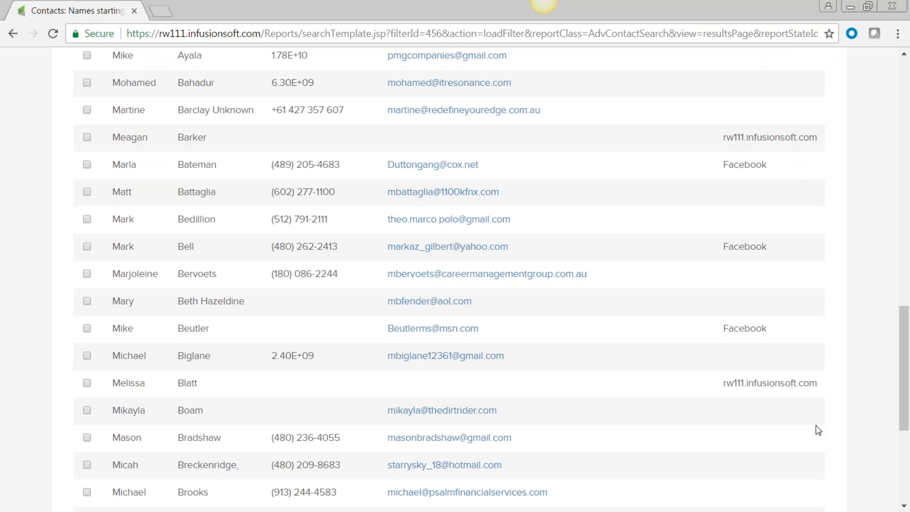
scroll(502, 469, up, 4)
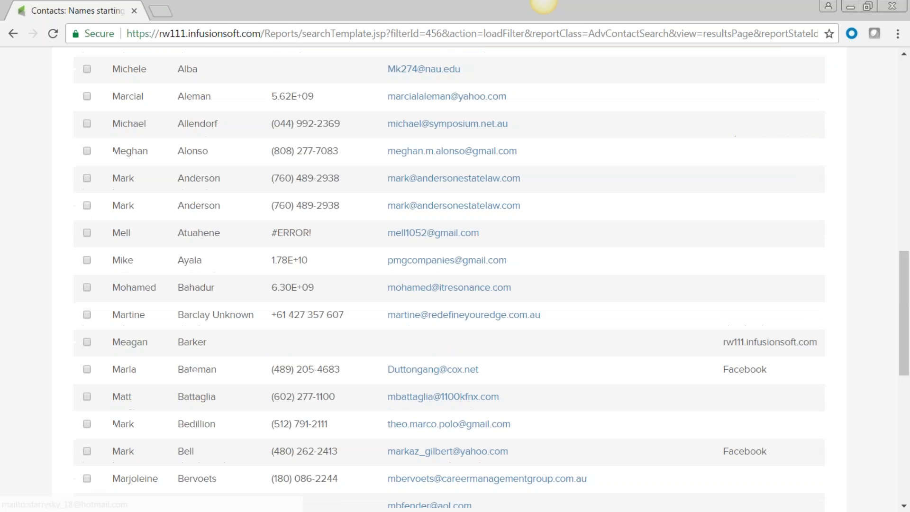
scroll(495, 462, up, 15)
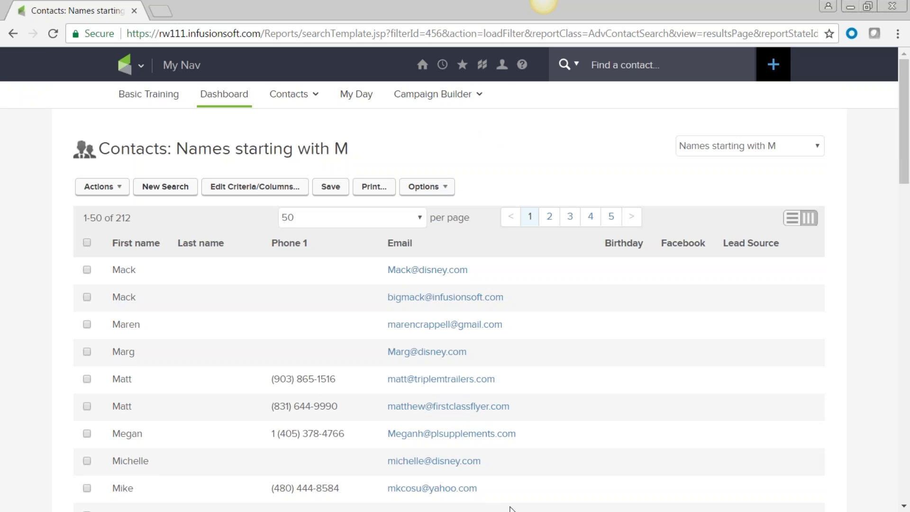
click(790, 219)
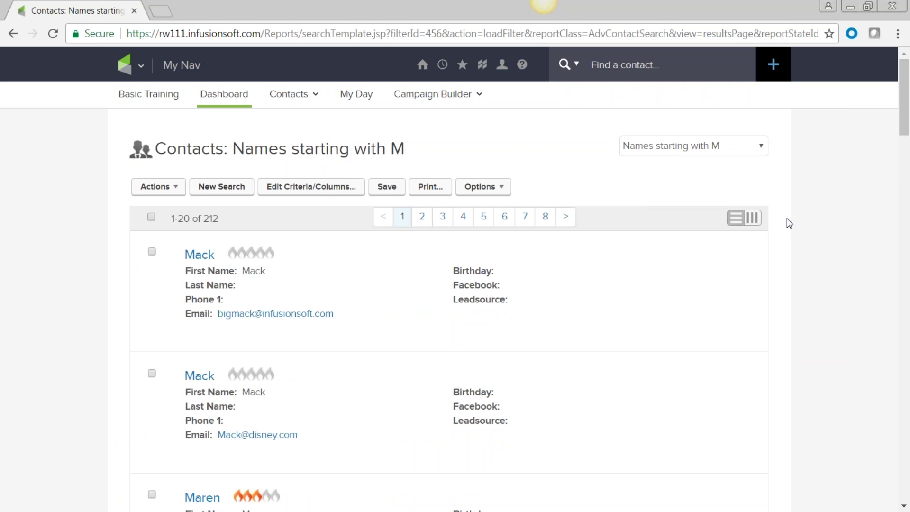
mouse_move(256, 335)
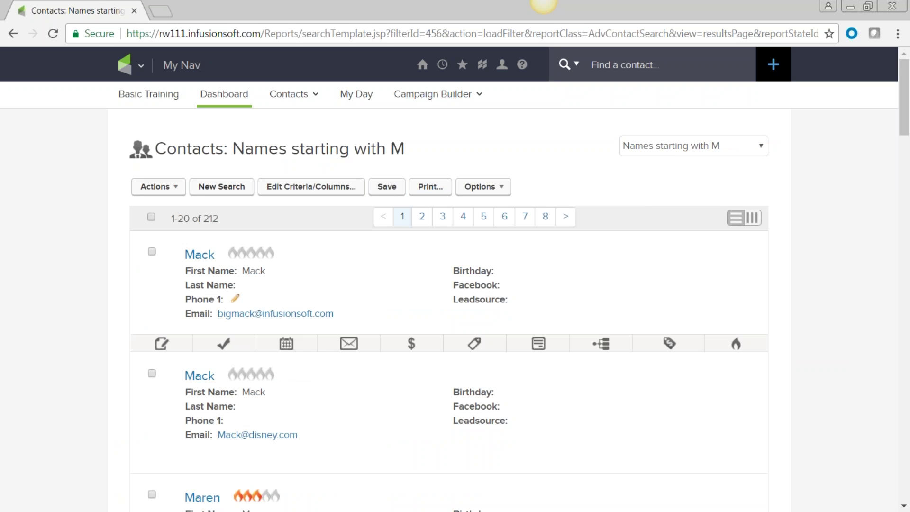
double_click(207, 220)
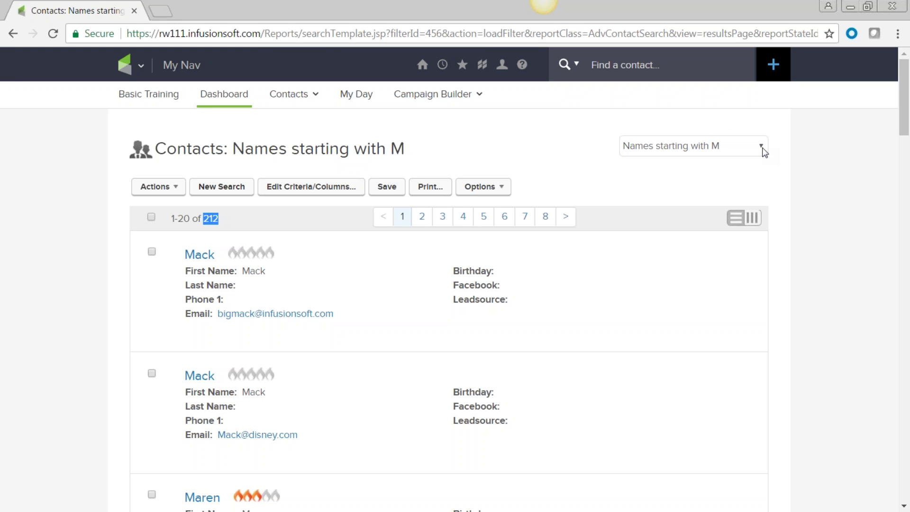
mouse_move(237, 296)
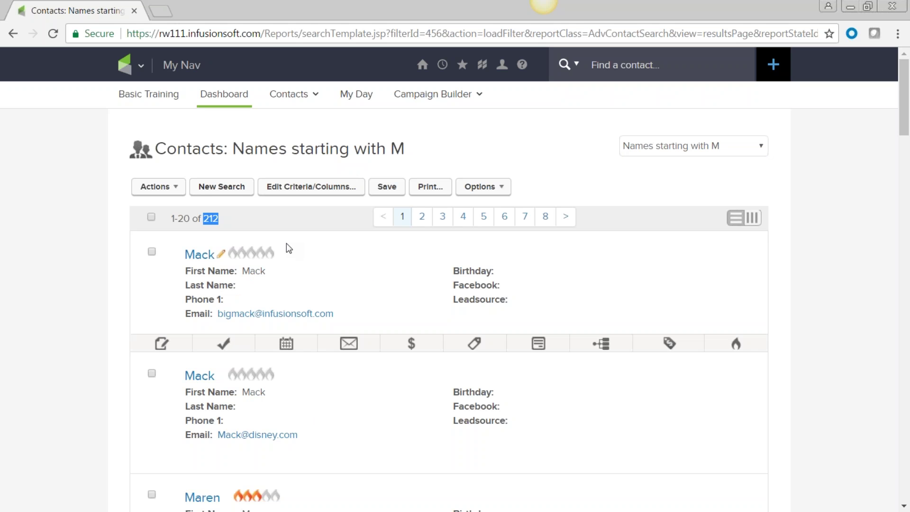
scroll(332, 289, down, 3)
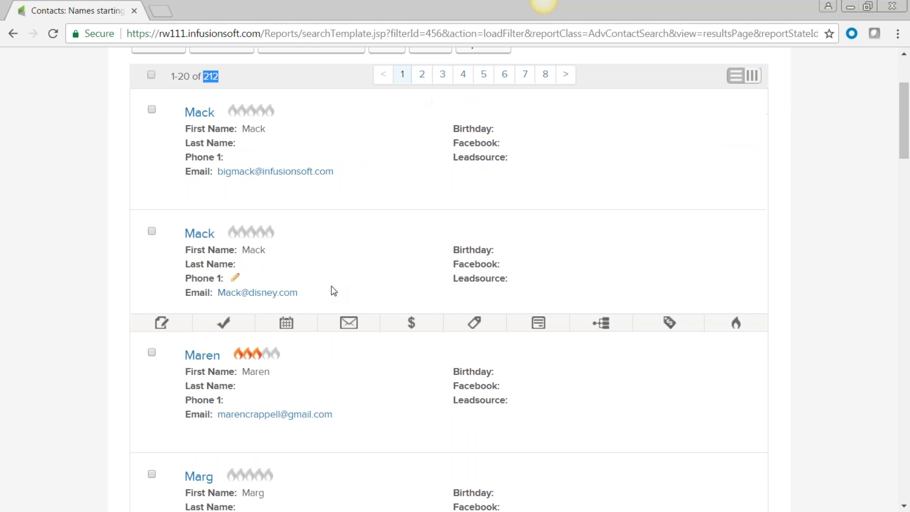
click(482, 201)
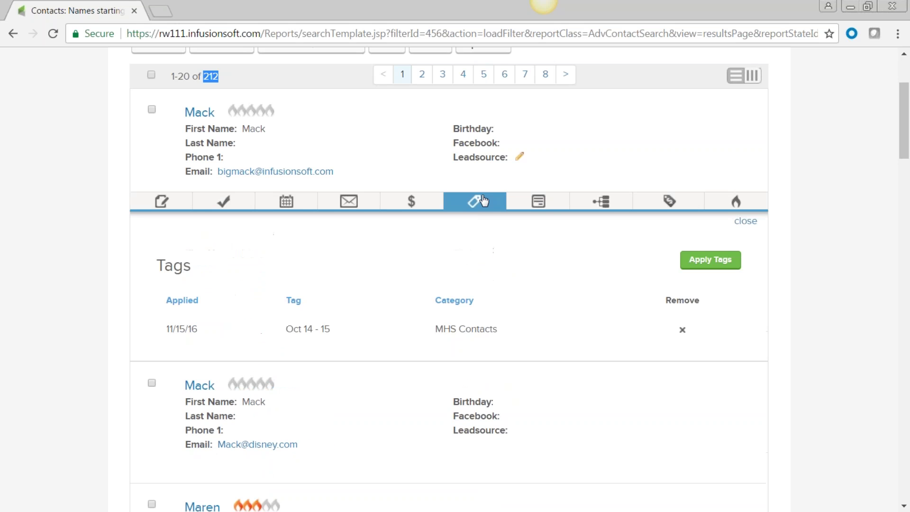
click(541, 203)
click(664, 262)
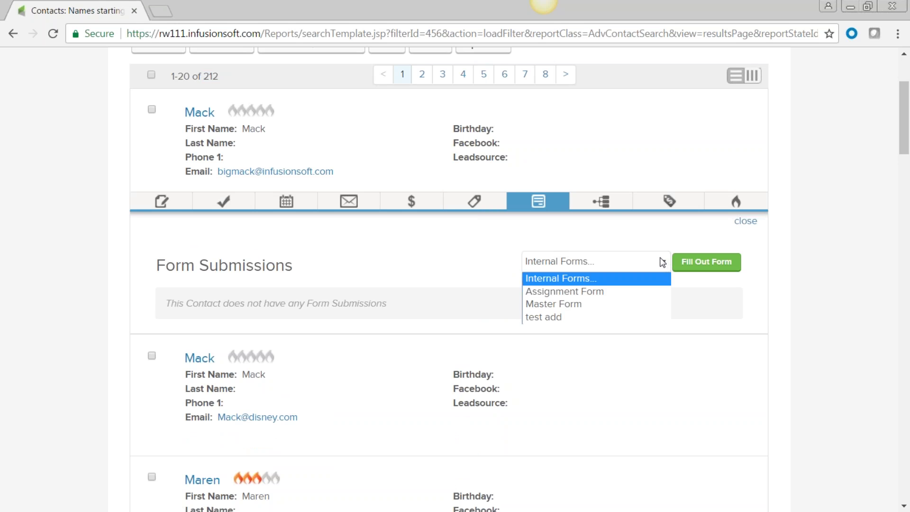
click(611, 206)
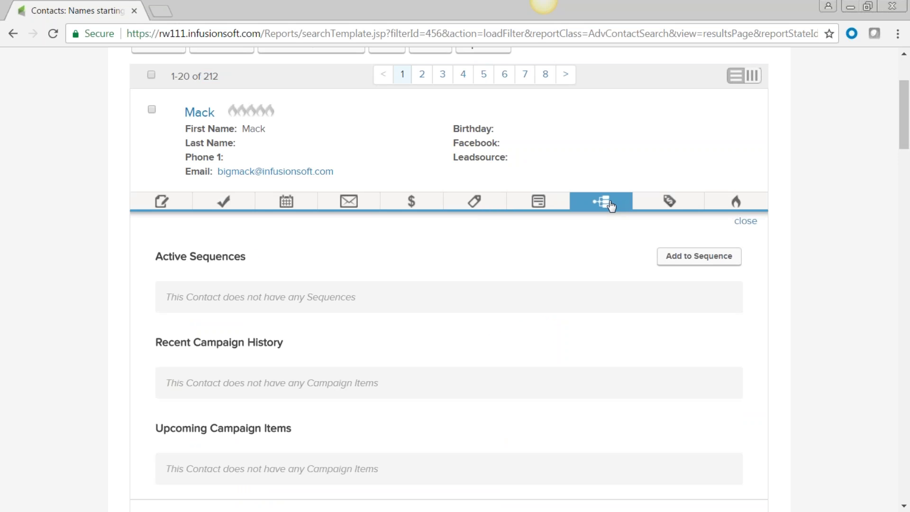
scroll(605, 338, down, 6)
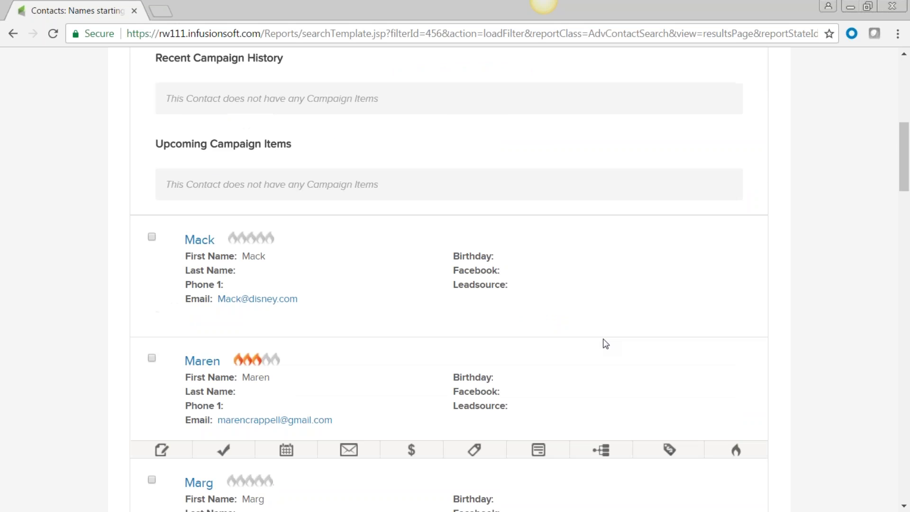
scroll(604, 344, down, 7)
scroll(605, 344, down, 7)
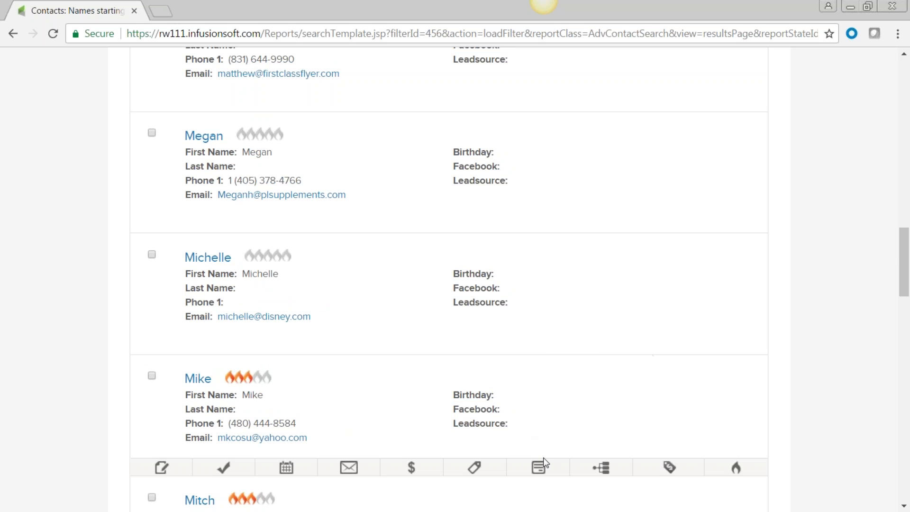
click(607, 475)
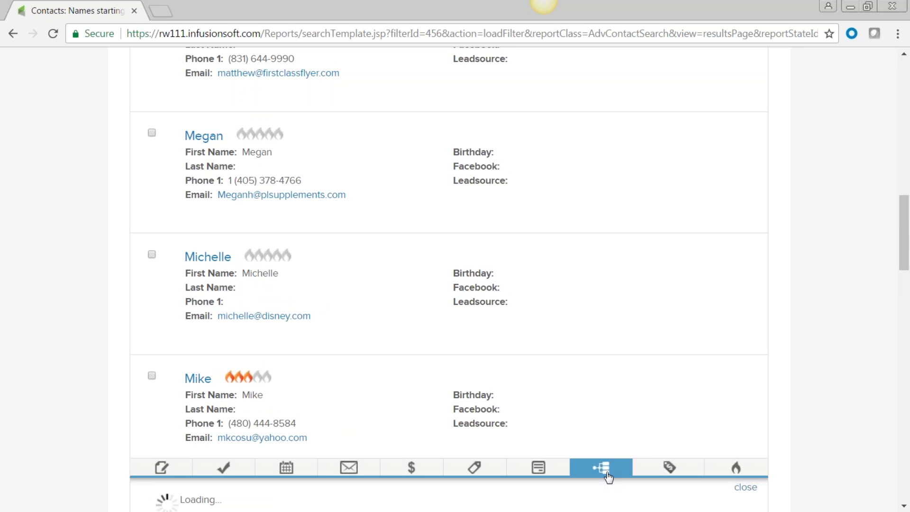
scroll(617, 472, down, 6)
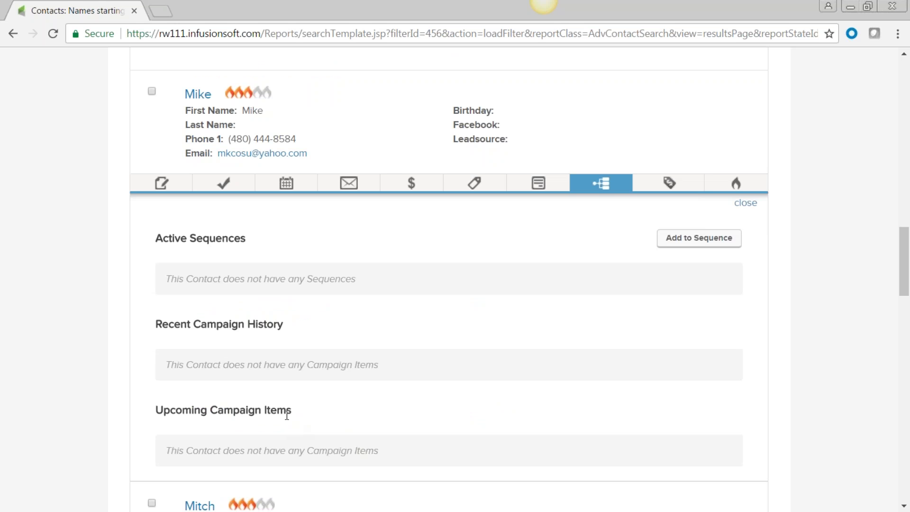
scroll(435, 405, up, 15)
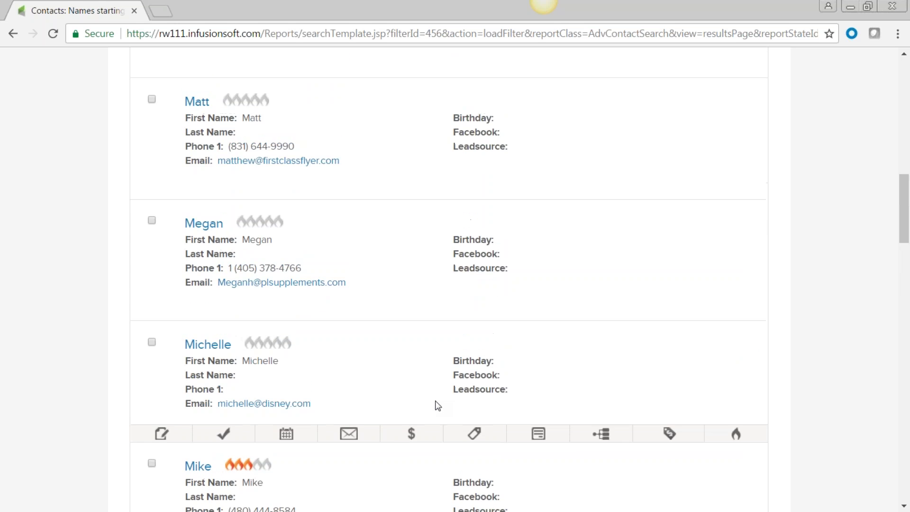
scroll(435, 404, up, 5)
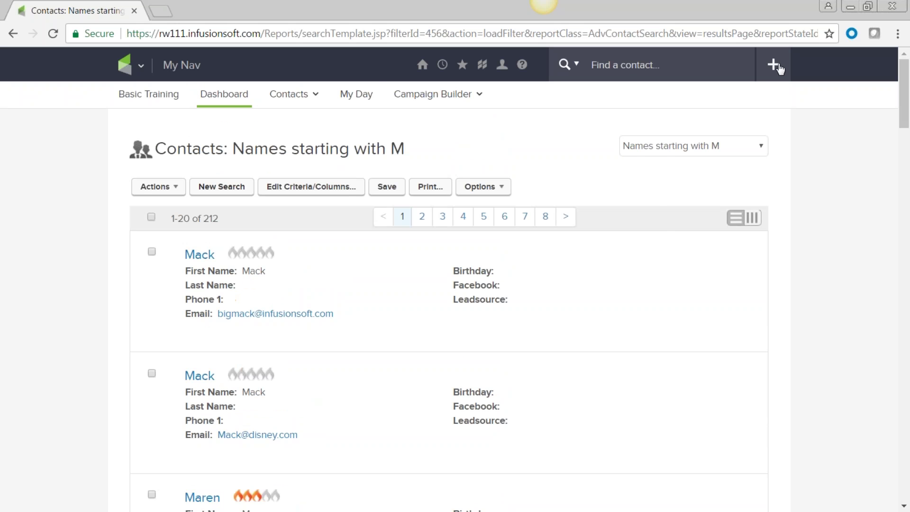
click(138, 66)
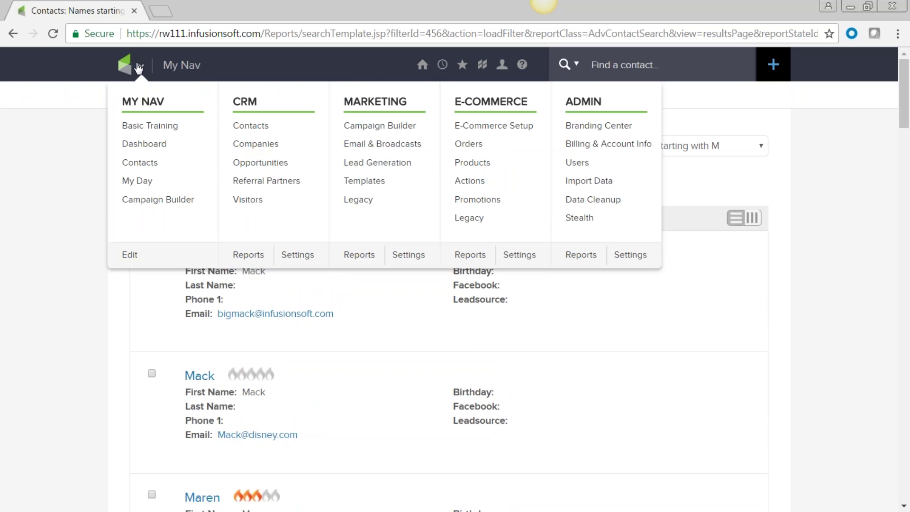
- Visit CRM Contacts, return to the Dashboard, and refresh the Custom Statistics counts (61 and 212)
click(244, 126)
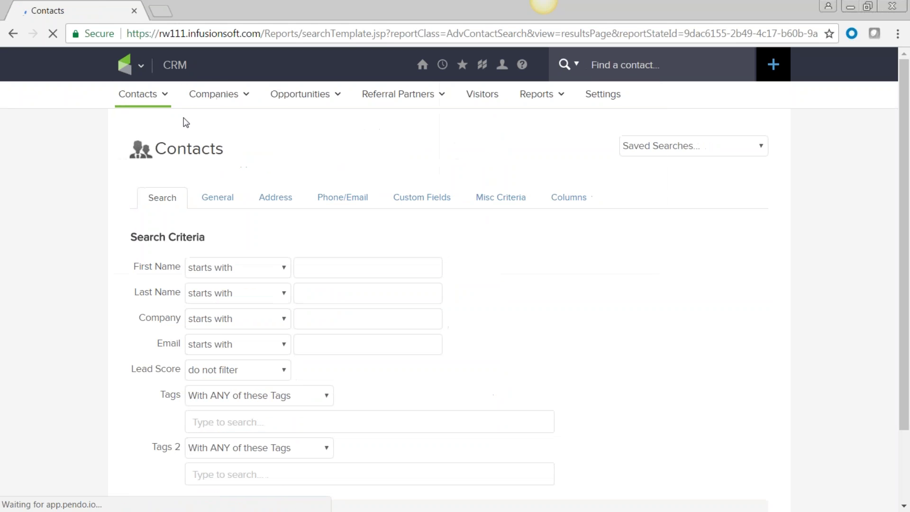
mouse_move(158, 95)
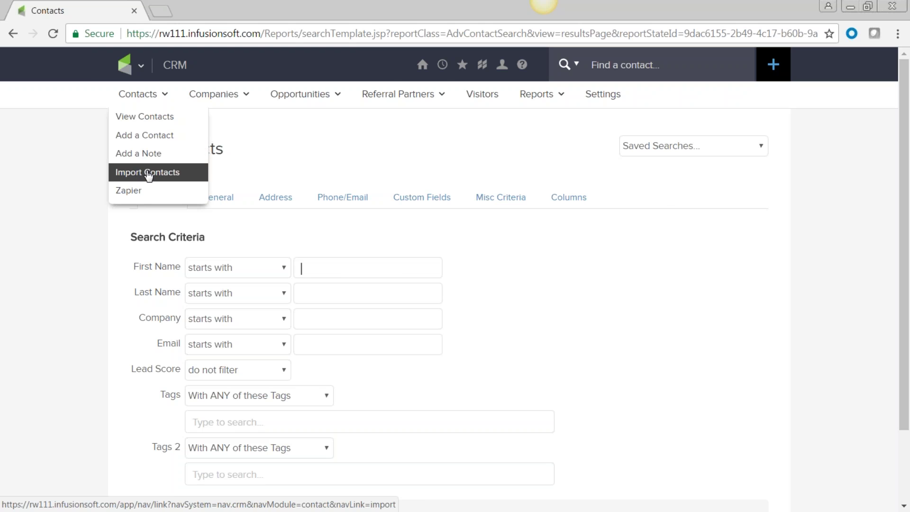
mouse_move(544, 95)
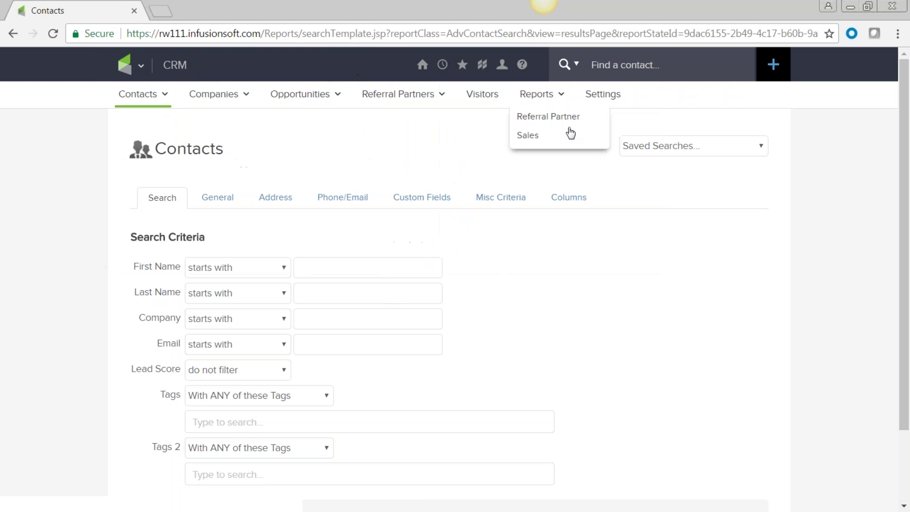
mouse_move(138, 66)
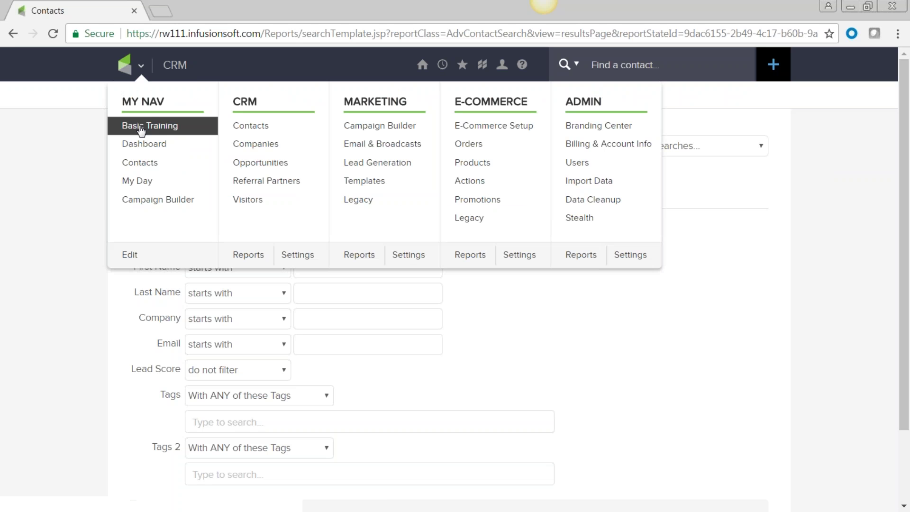
click(139, 144)
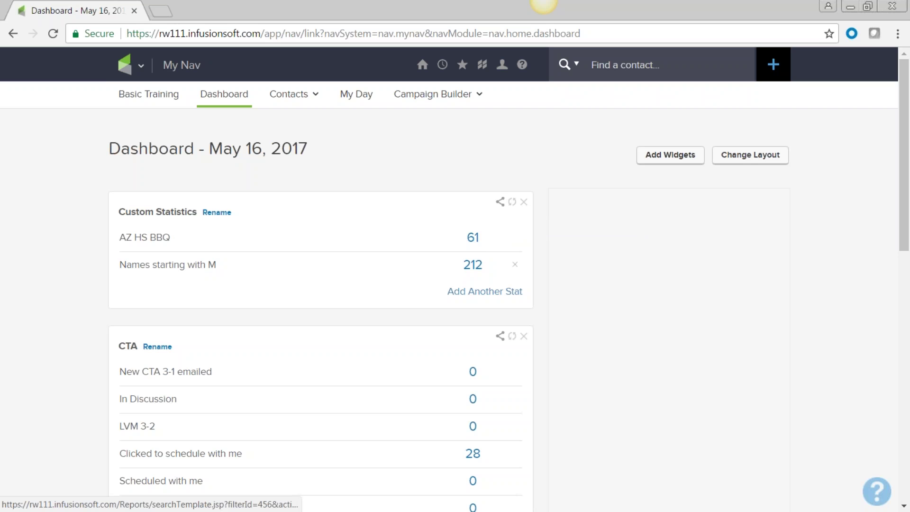
click(513, 203)
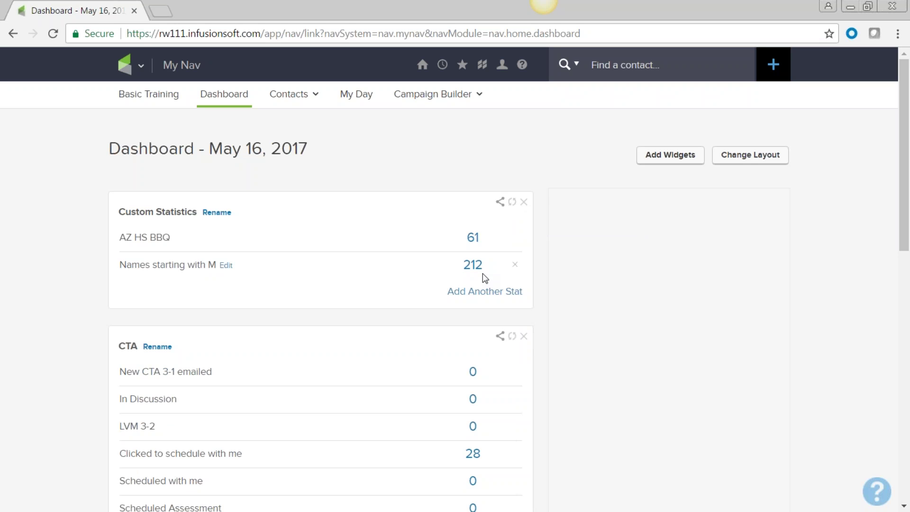
- Go to Admin > Data Cleanup from the main navigation menu
scroll(474, 305, down, 3)
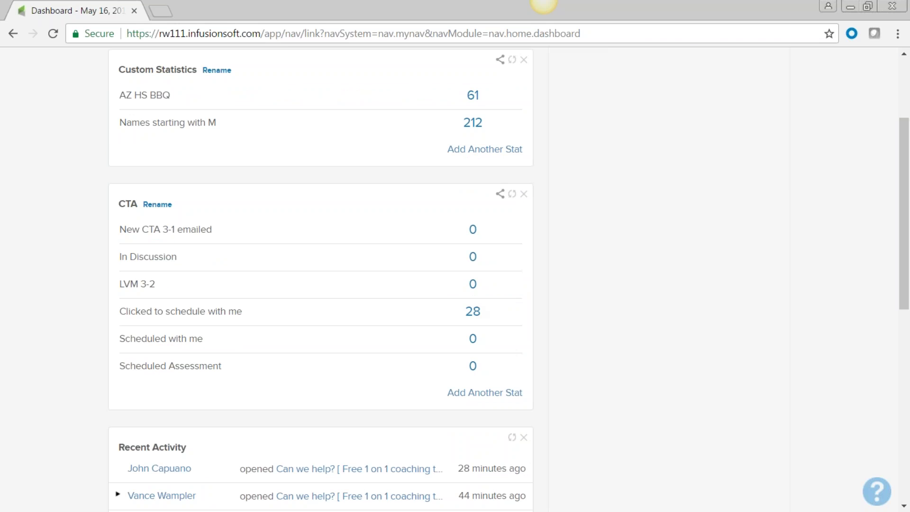
scroll(472, 301, up, 3)
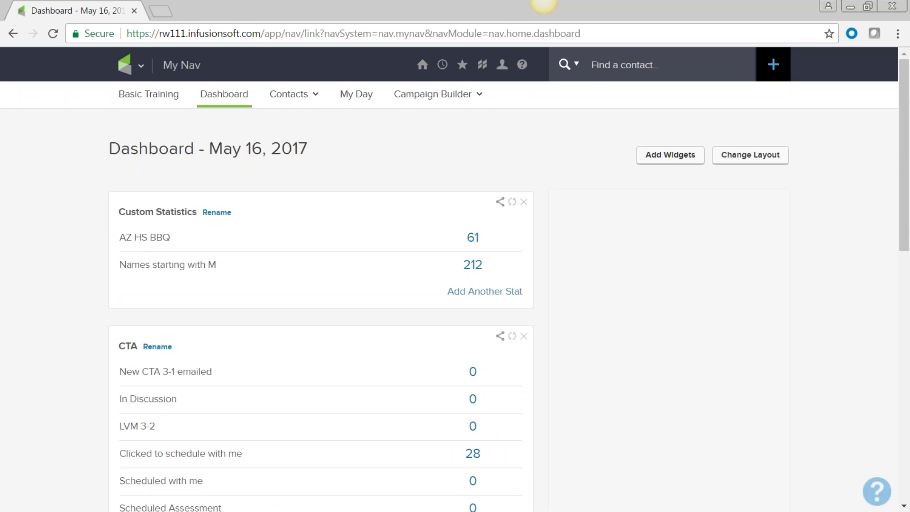
click(140, 66)
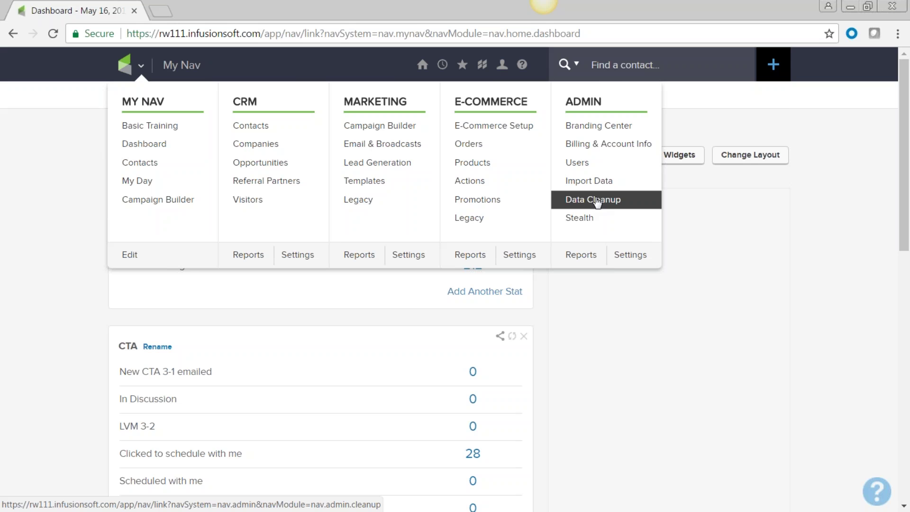
click(596, 200)
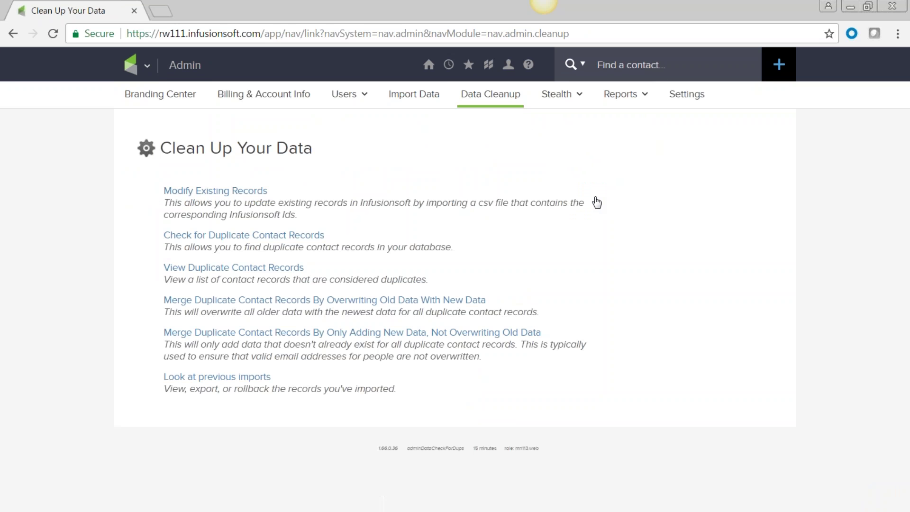
- Roll back the 05/16/2017 import of 3 contacts from the previous imports list
click(225, 382)
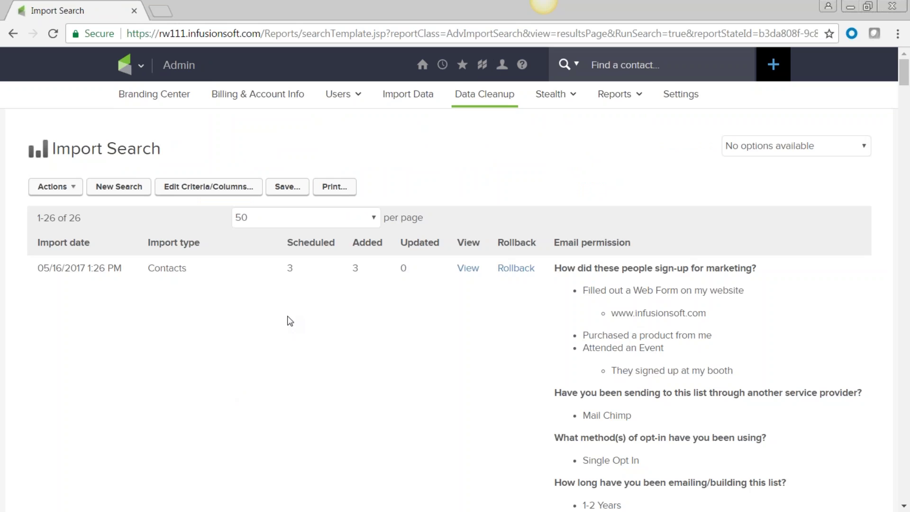
scroll(290, 321, down, 1)
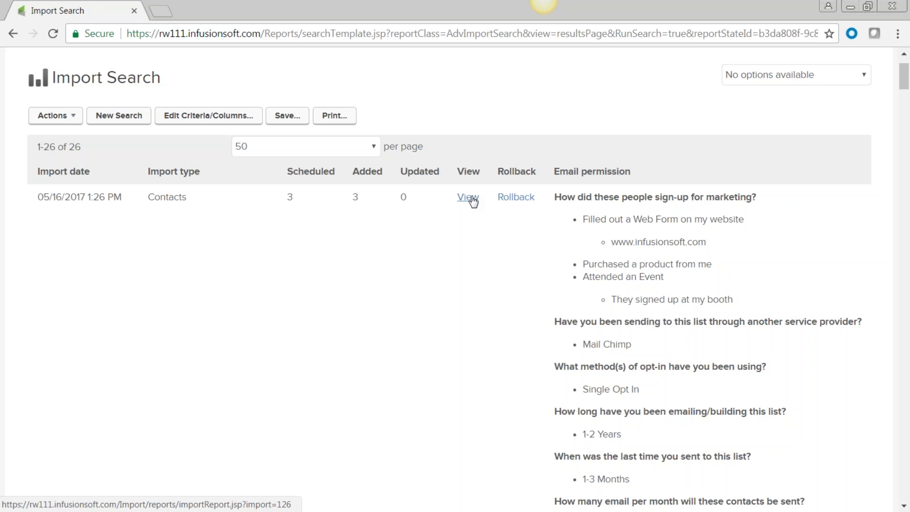
click(518, 198)
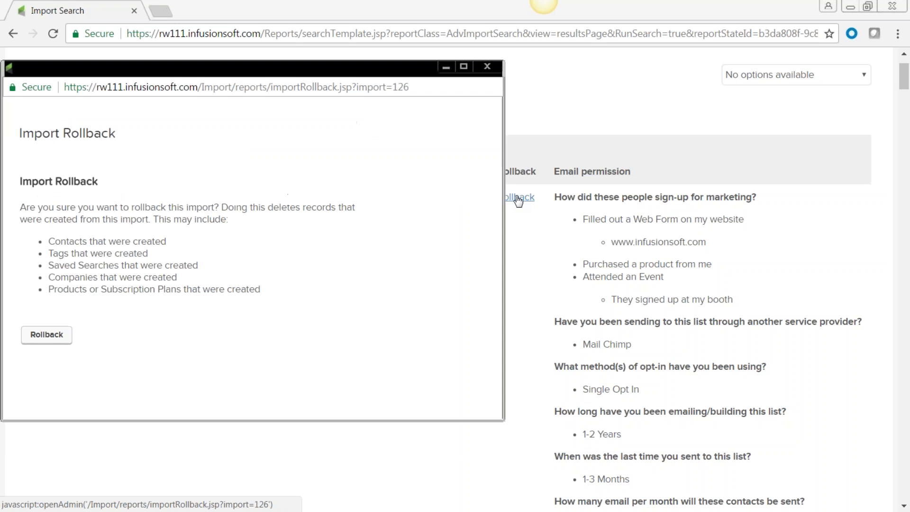
click(48, 343)
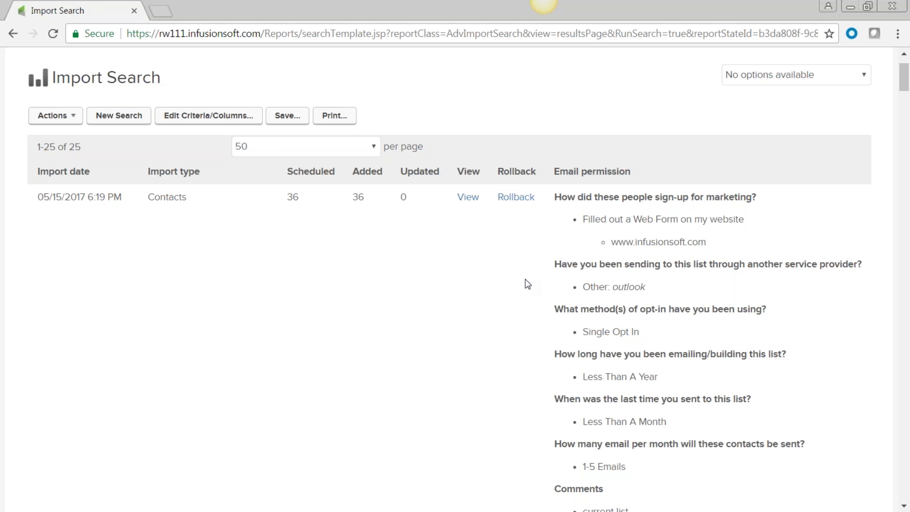
scroll(319, 329, up, 2)
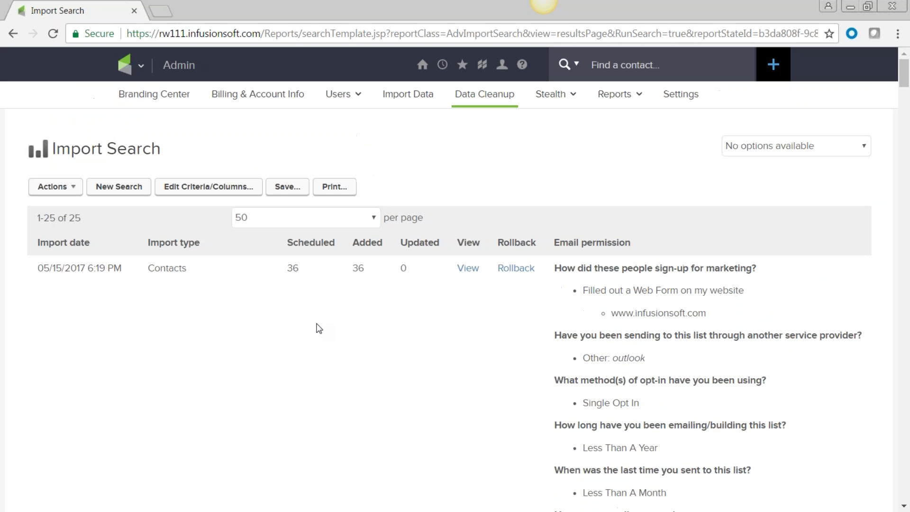
click(412, 98)
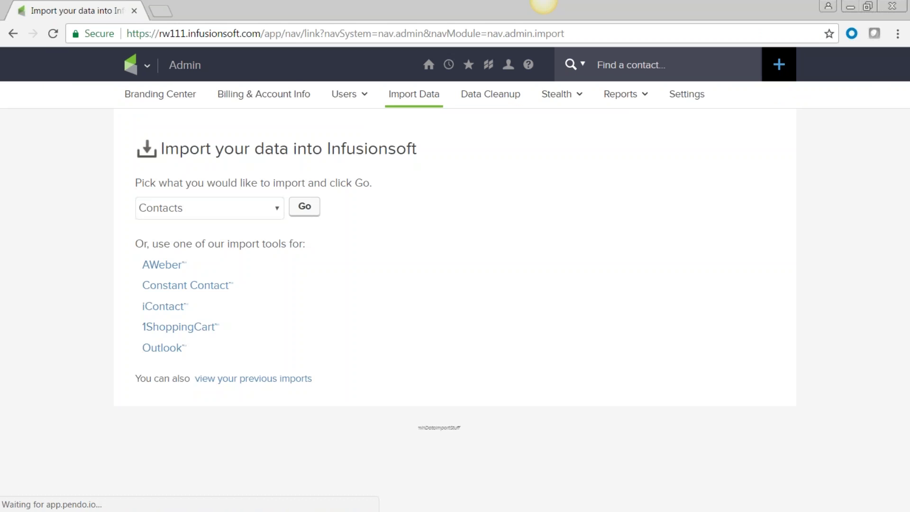
- Upload people-sample.csv for a contact import and proceed to Match Fields
click(305, 206)
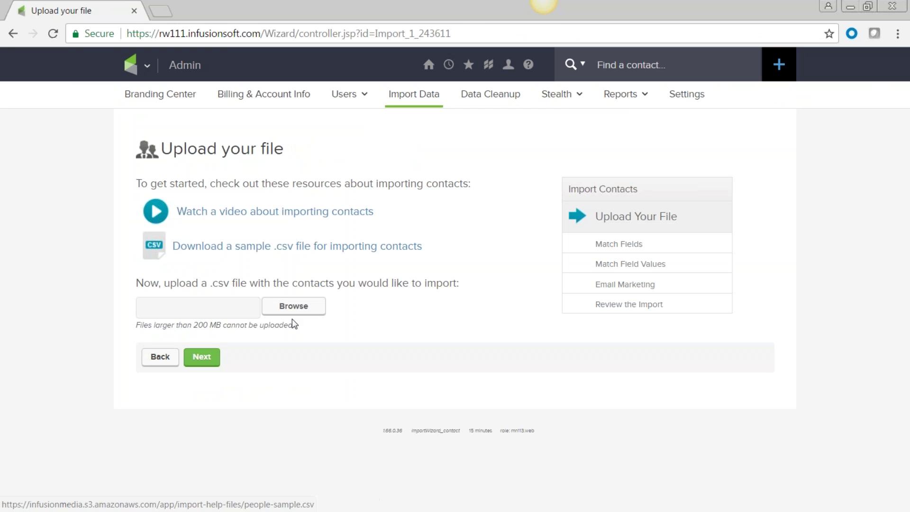
click(293, 307)
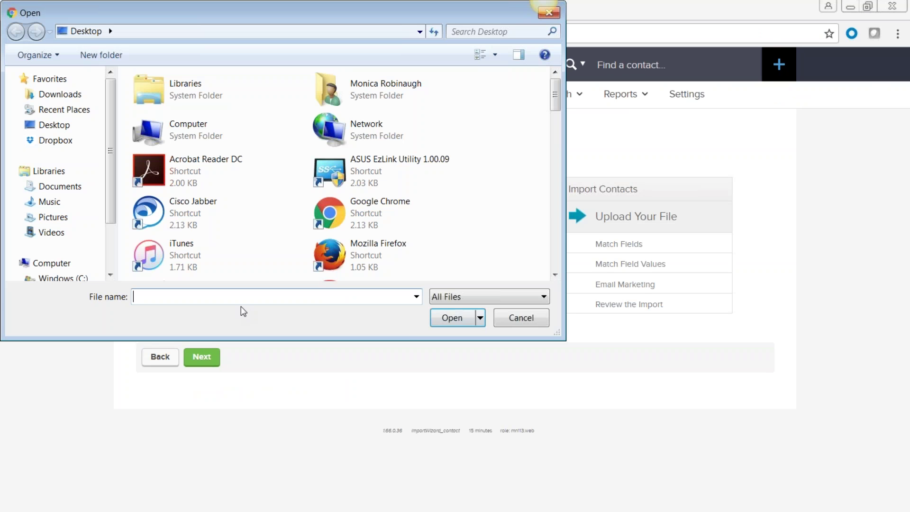
text(pe)
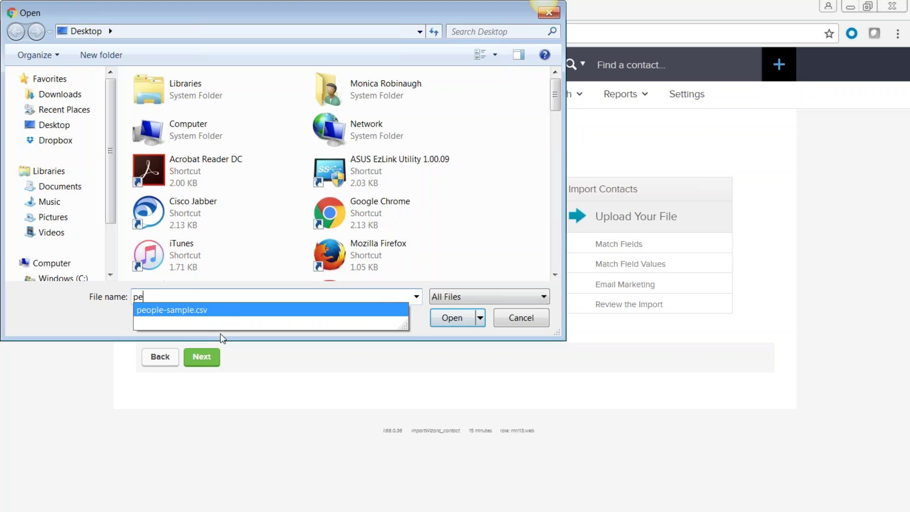
click(239, 311)
click(204, 362)
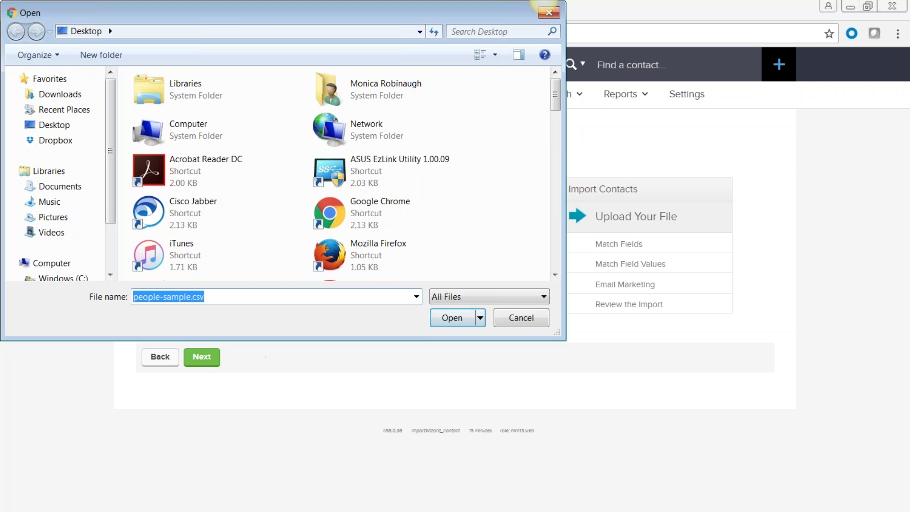
key(Return)
click(208, 361)
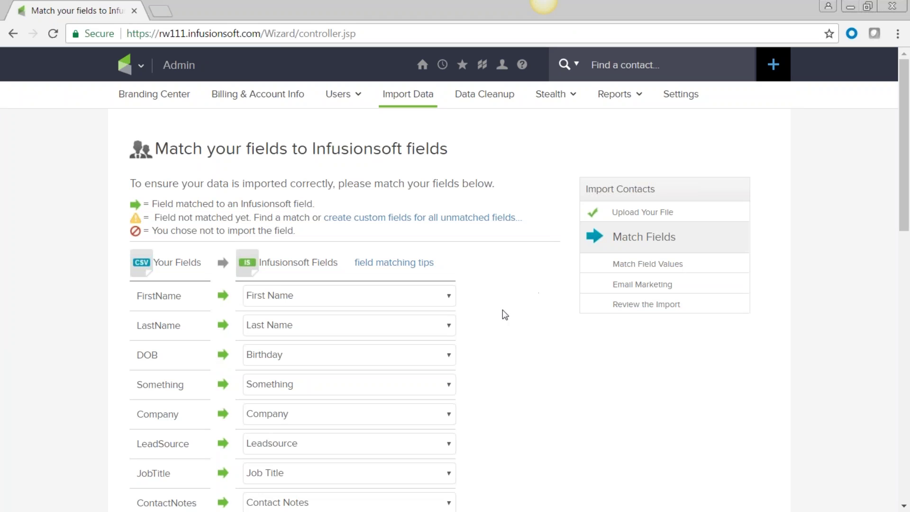
click(447, 297)
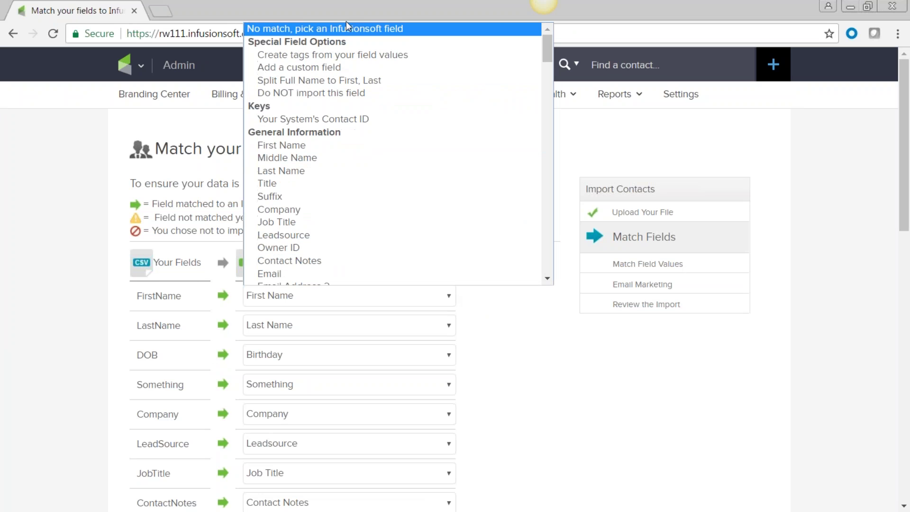
- Create a required Text custom field named 'First Given name' for the FirstName column
click(332, 67)
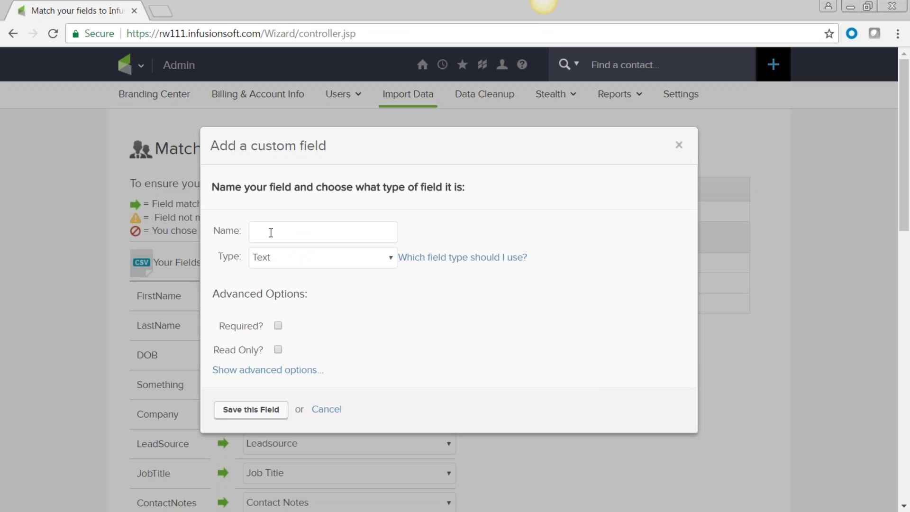
text(First Given name)
click(392, 259)
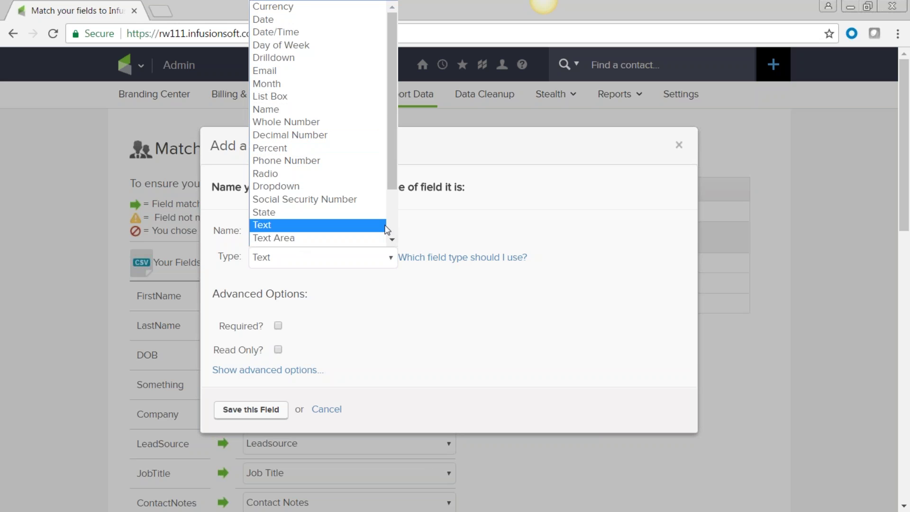
click(507, 227)
drag(333, 230, 219, 231)
click(386, 347)
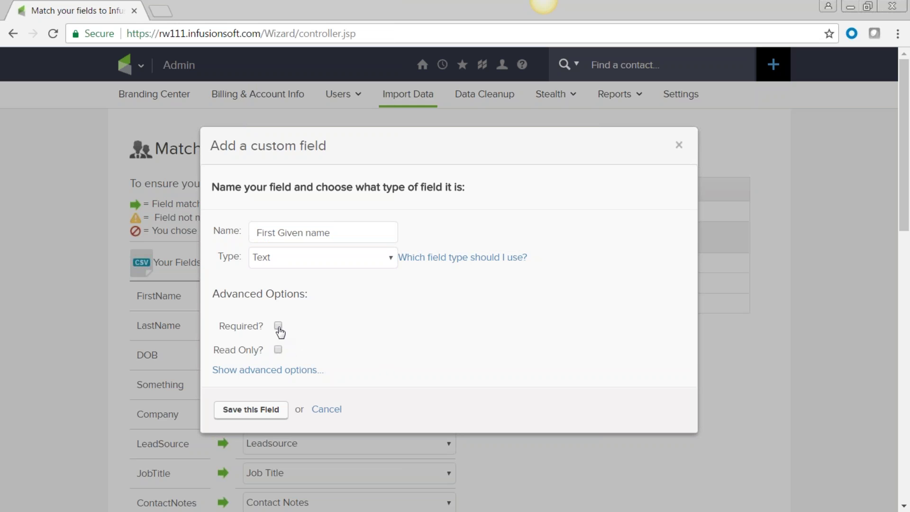
click(278, 326)
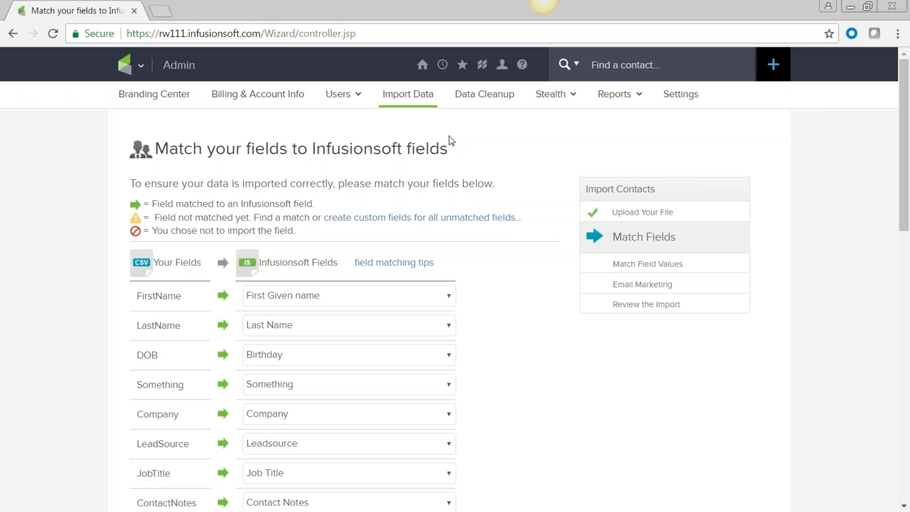
- Remap the FirstName column to the standard First Name field under General Information
click(450, 298)
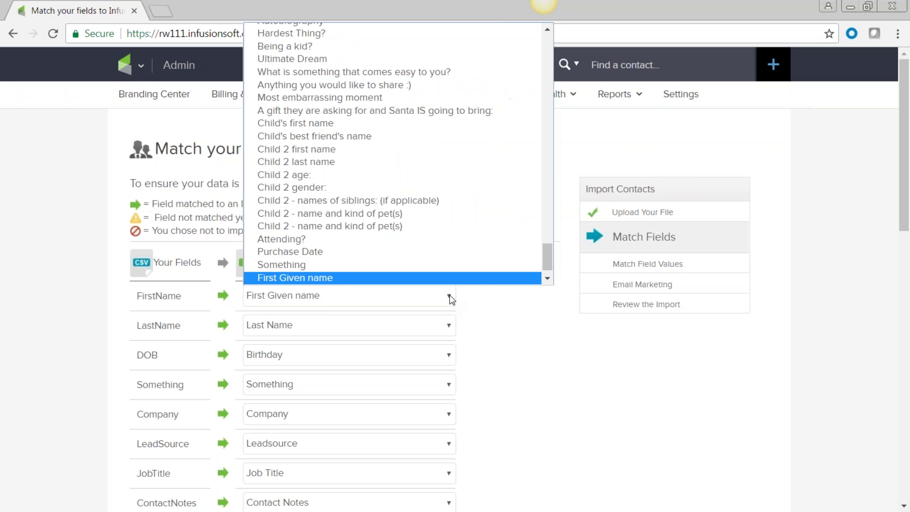
scroll(435, 151, up, 15)
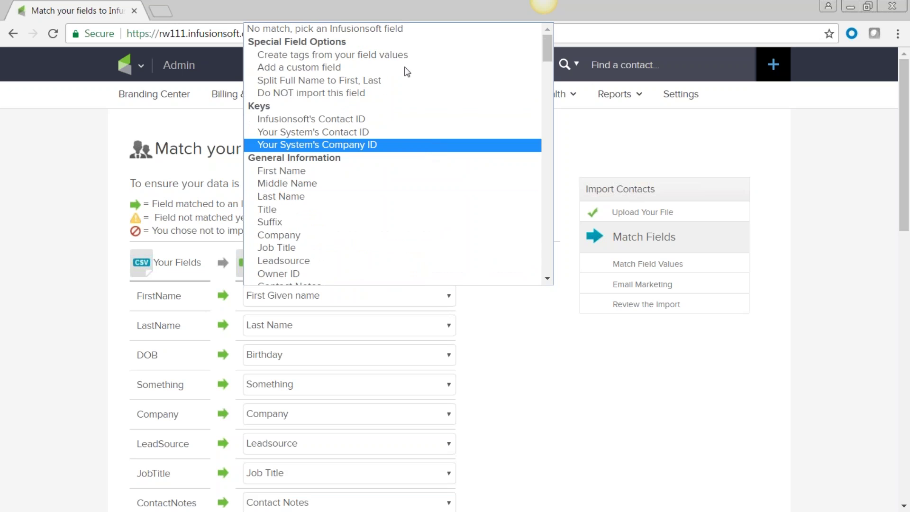
click(388, 171)
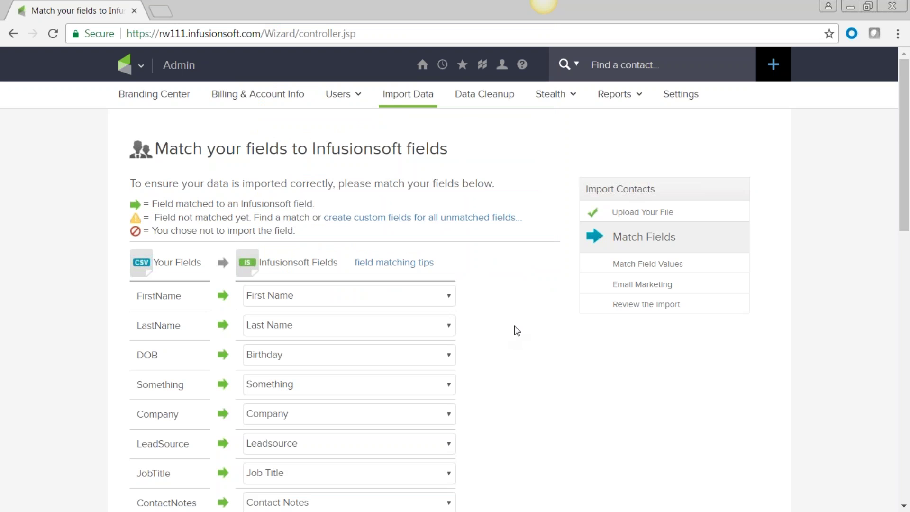
scroll(517, 323, down, 5)
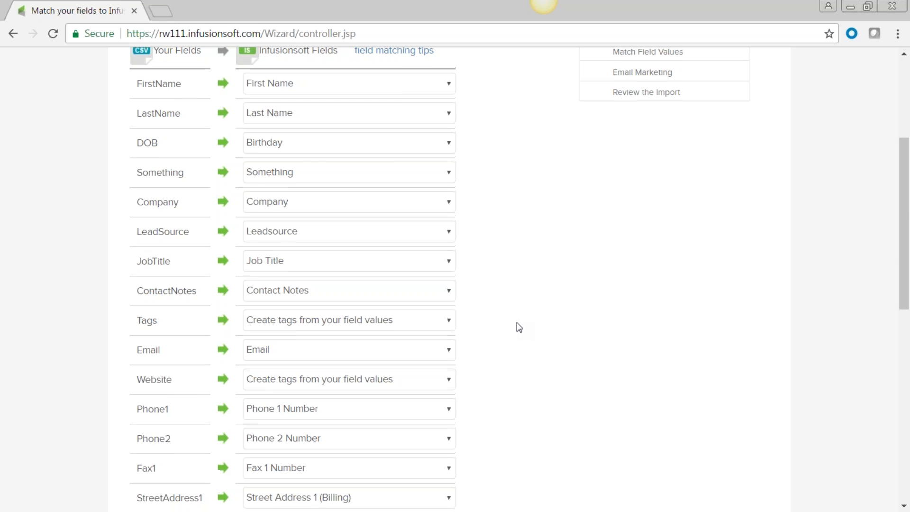
scroll(516, 323, up, 5)
click(140, 67)
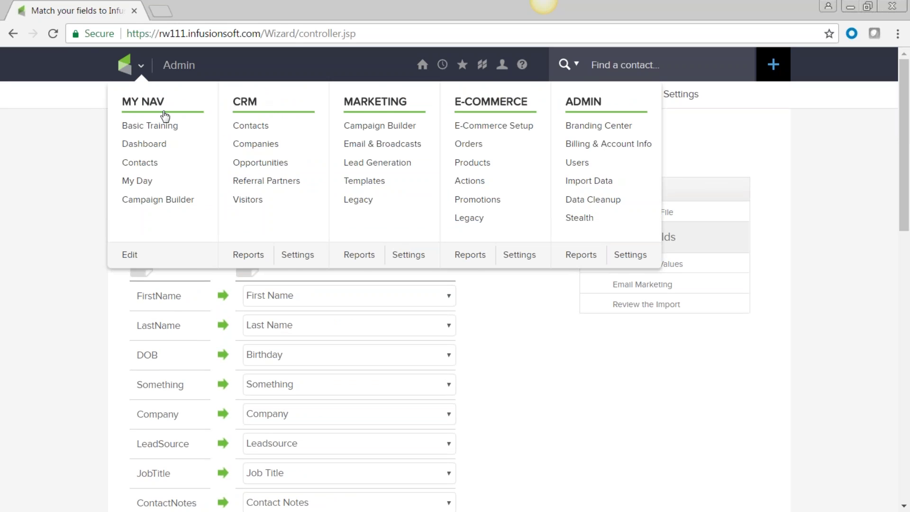
- Search for the contact by first name in Find a contact and open their record
mouse_move(444, 66)
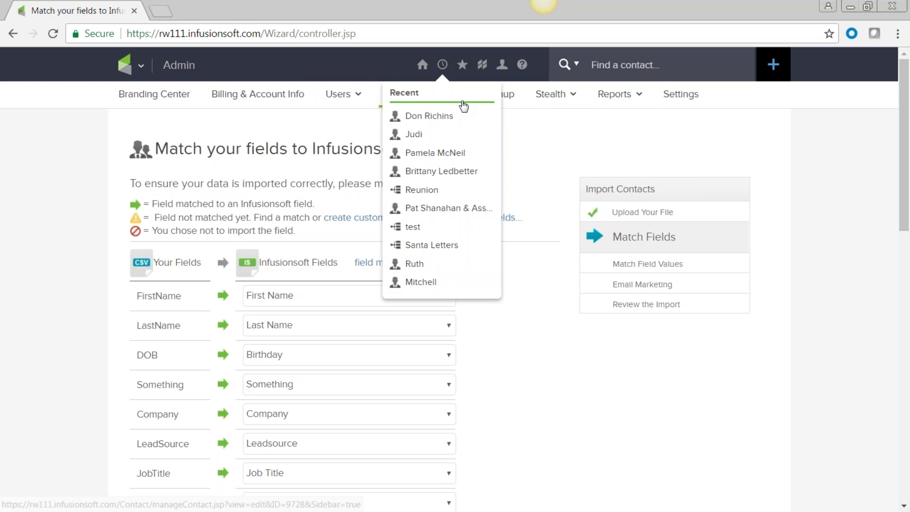
mouse_move(554, 93)
click(603, 66)
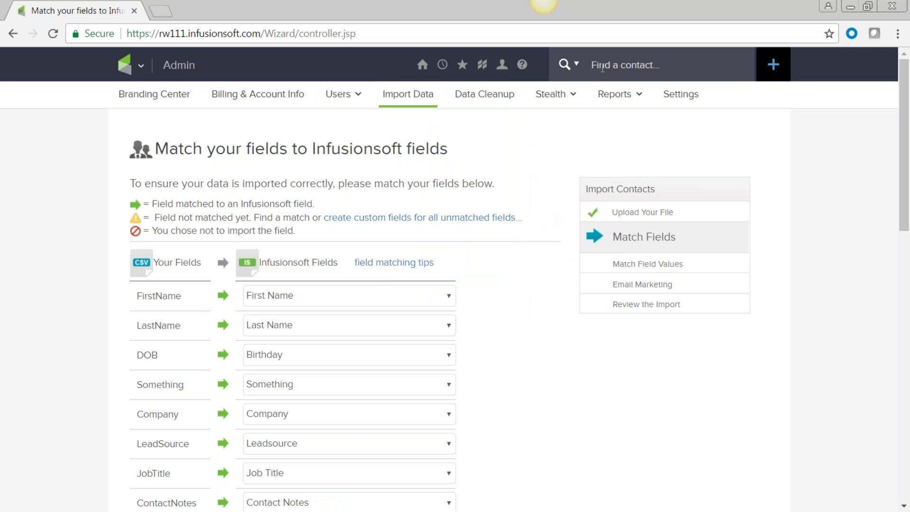
text(monica)
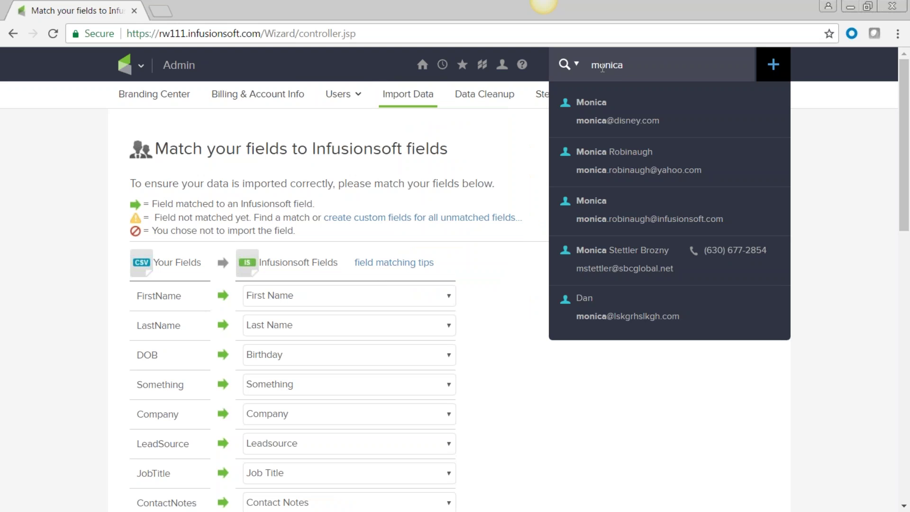
click(621, 203)
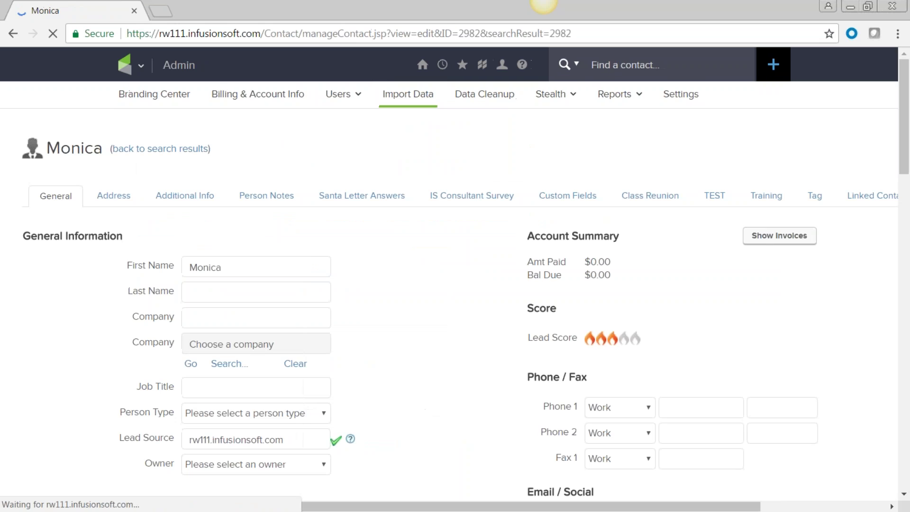
scroll(412, 285, down, 6)
scroll(413, 284, down, 7)
scroll(412, 285, up, 13)
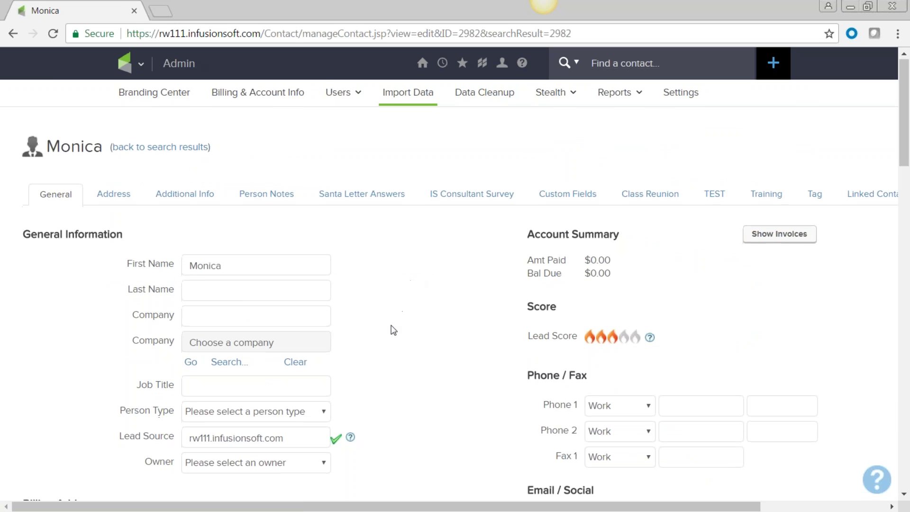
scroll(392, 330, down, 3)
scroll(389, 311, up, 3)
scroll(389, 311, down, 2)
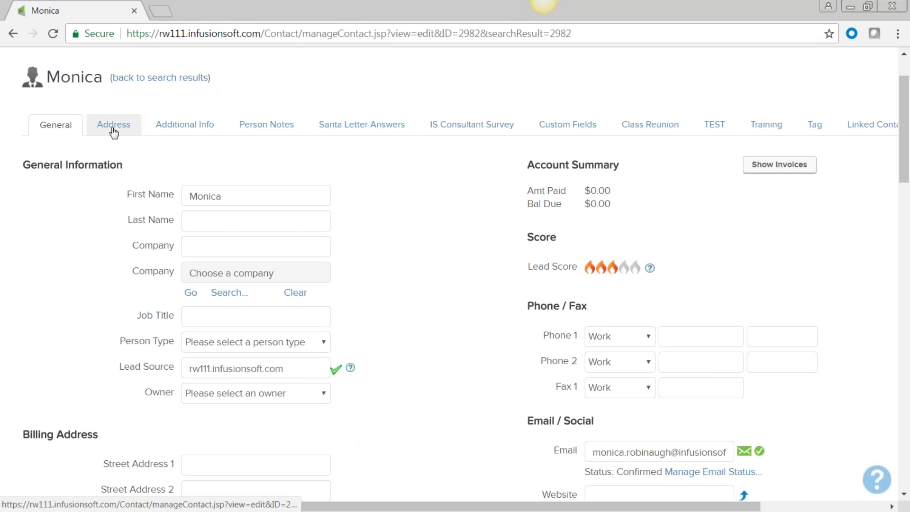
- Browse the contact's Person Notes and Custom Fields, then return to General and its Tags
click(245, 129)
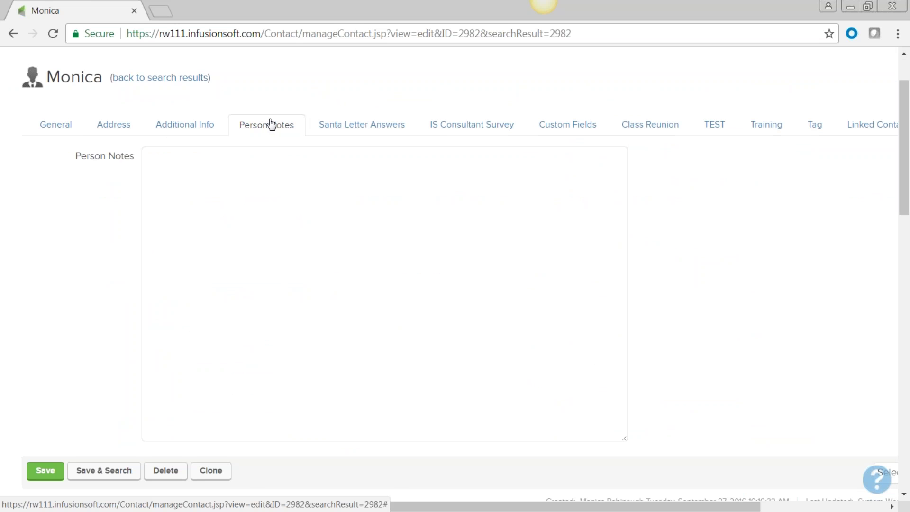
click(579, 132)
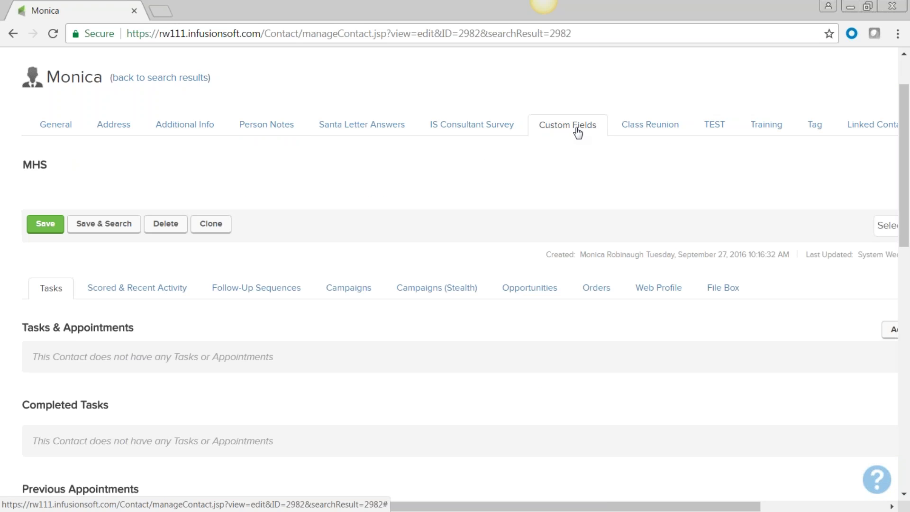
scroll(534, 239, down, 3)
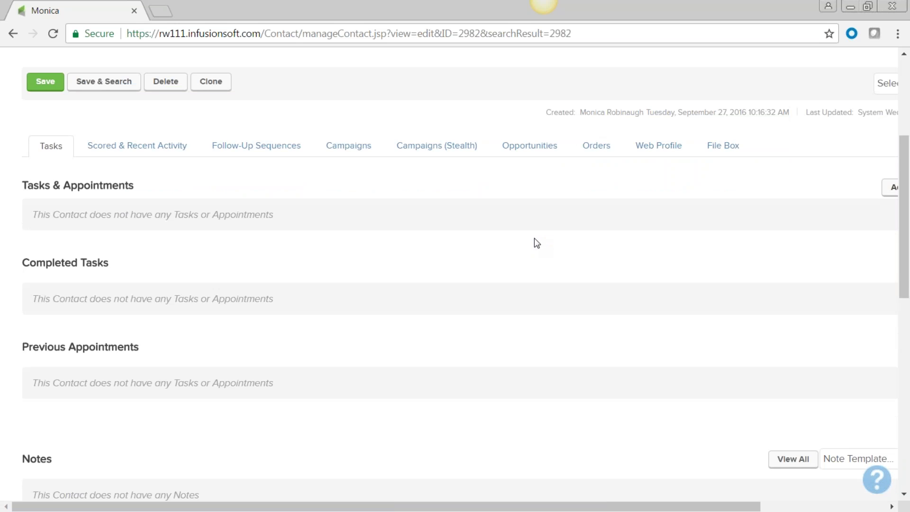
scroll(534, 238, up, 3)
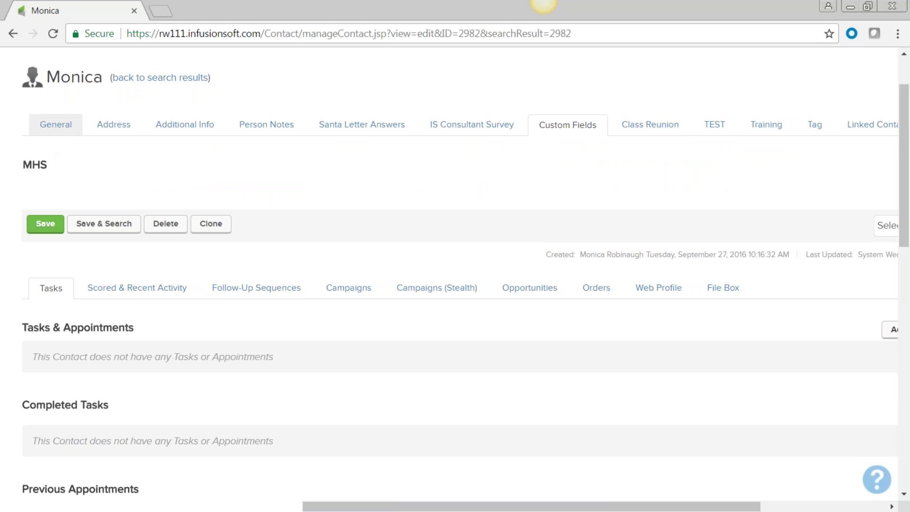
click(56, 124)
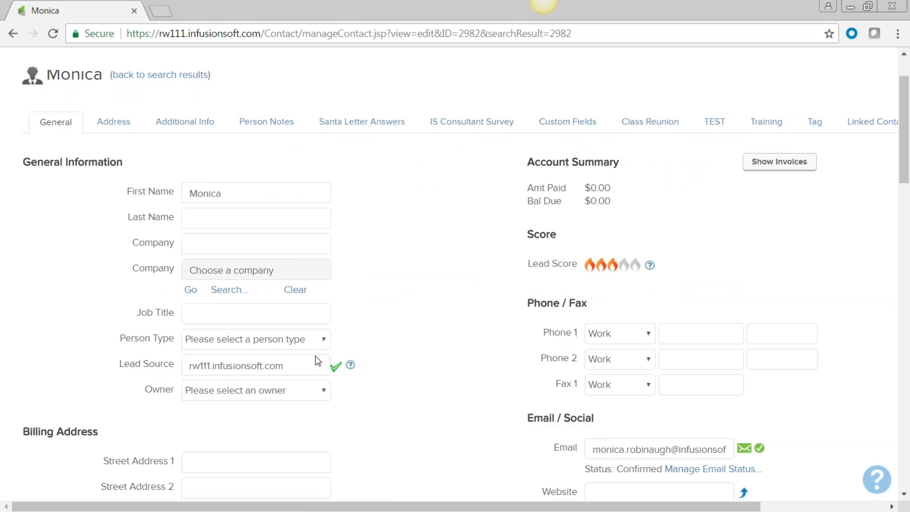
scroll(315, 357, down, 7)
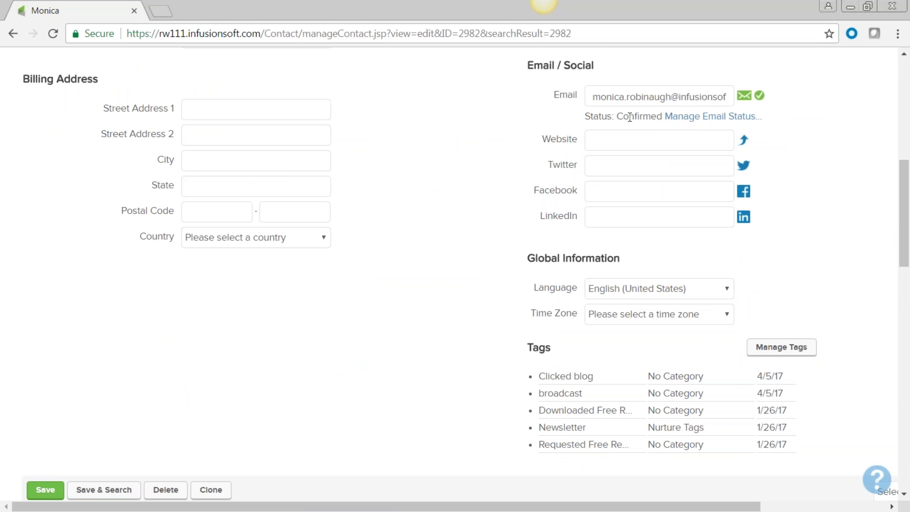
drag(617, 117, 662, 117)
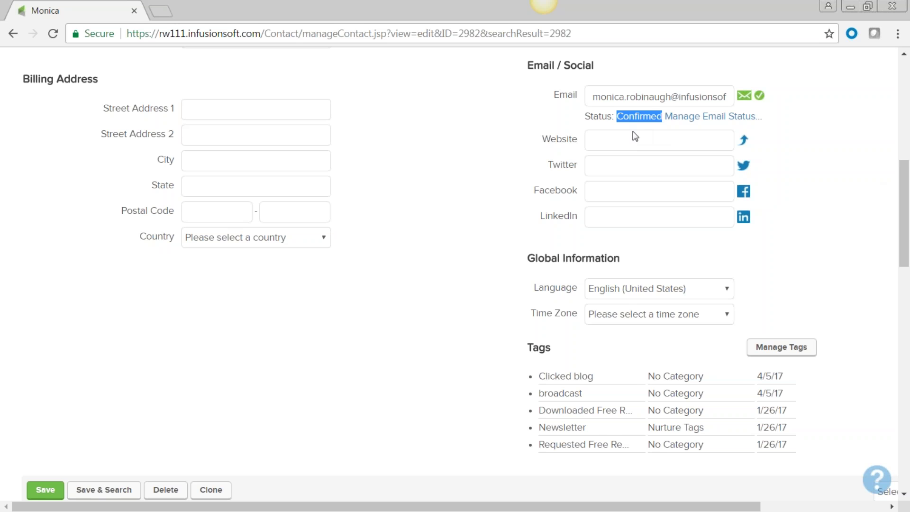
click(406, 308)
scroll(406, 309, down, 3)
scroll(405, 307, down, 2)
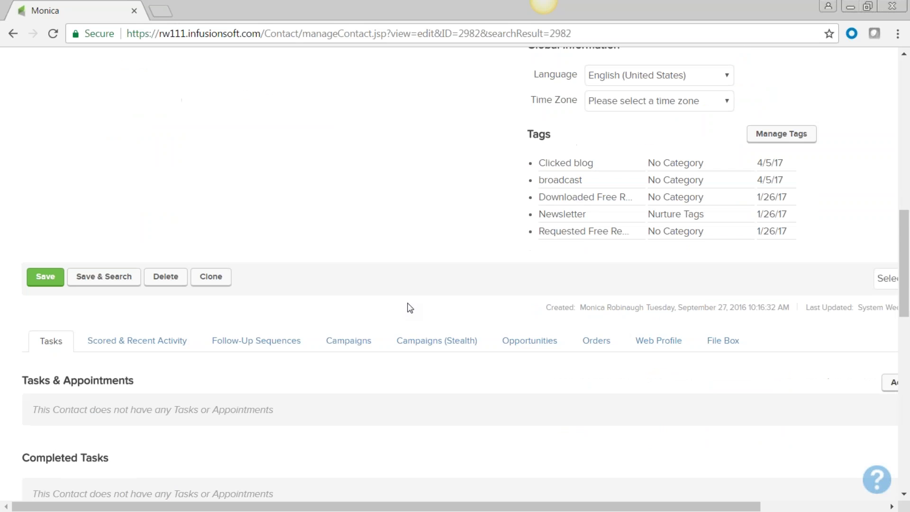
scroll(203, 264, down, 2)
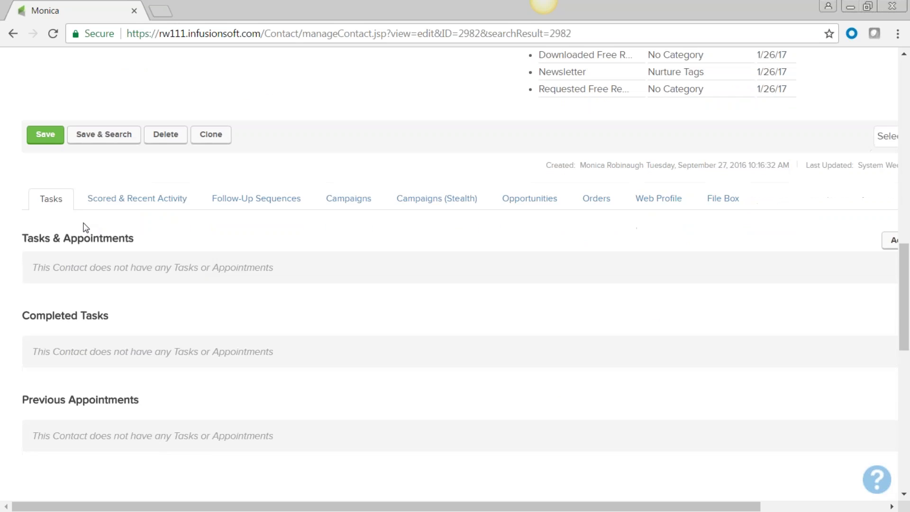
scroll(84, 227, down, 3)
scroll(84, 227, up, 1)
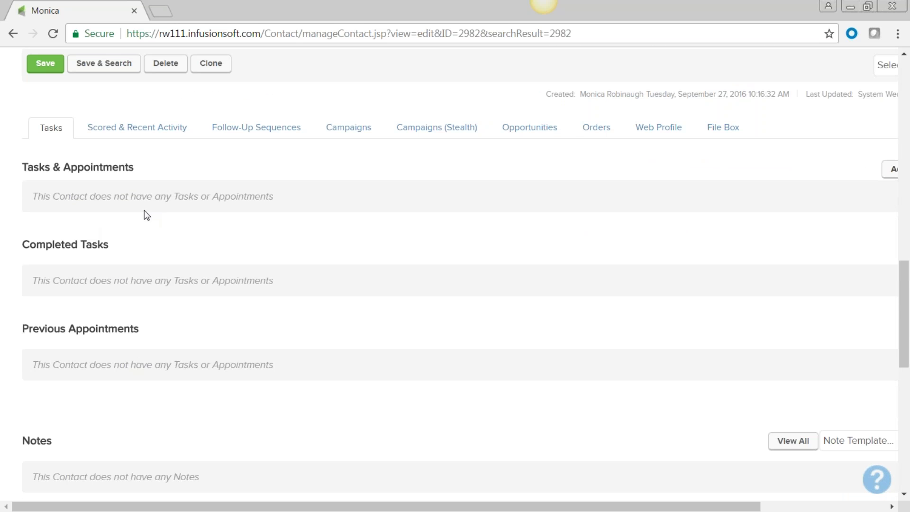
drag(179, 507, 180, 506)
scroll(252, 378, up, 10)
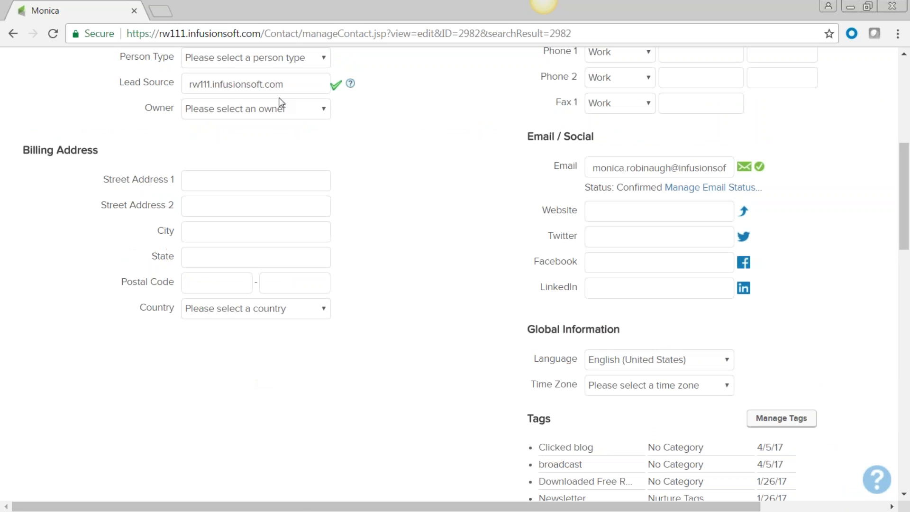
scroll(315, 209, down, 4)
scroll(317, 211, down, 5)
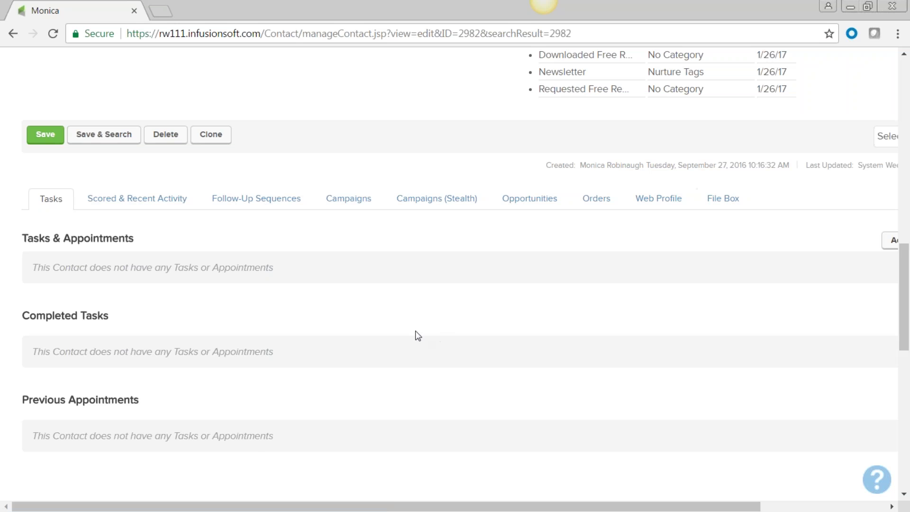
scroll(417, 336, down, 3)
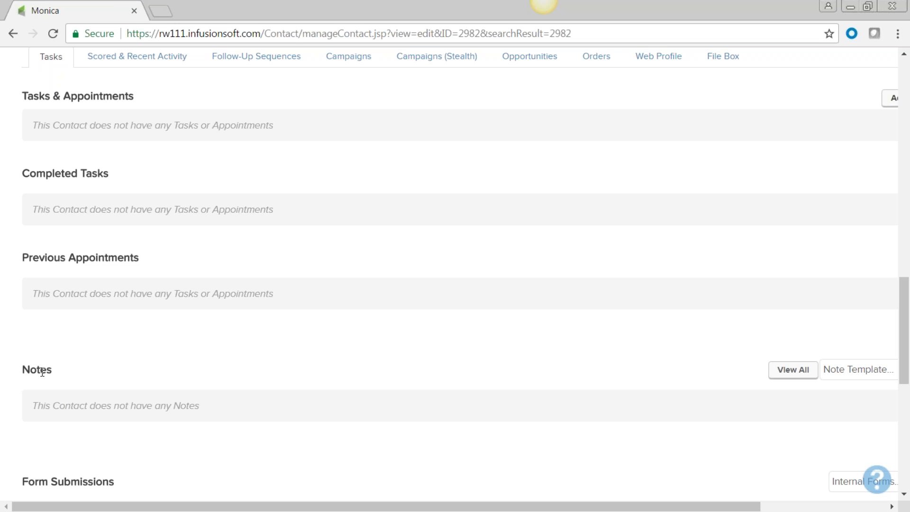
scroll(42, 372, down, 3)
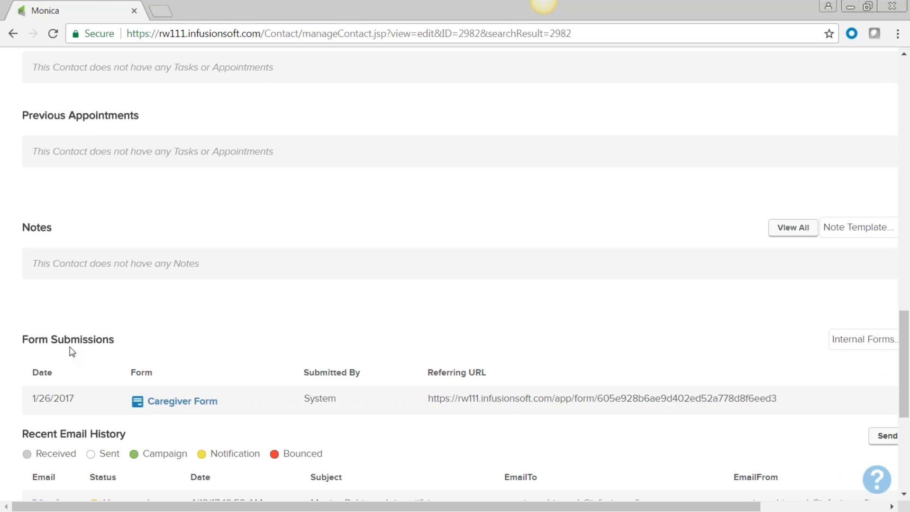
scroll(86, 441, down, 3)
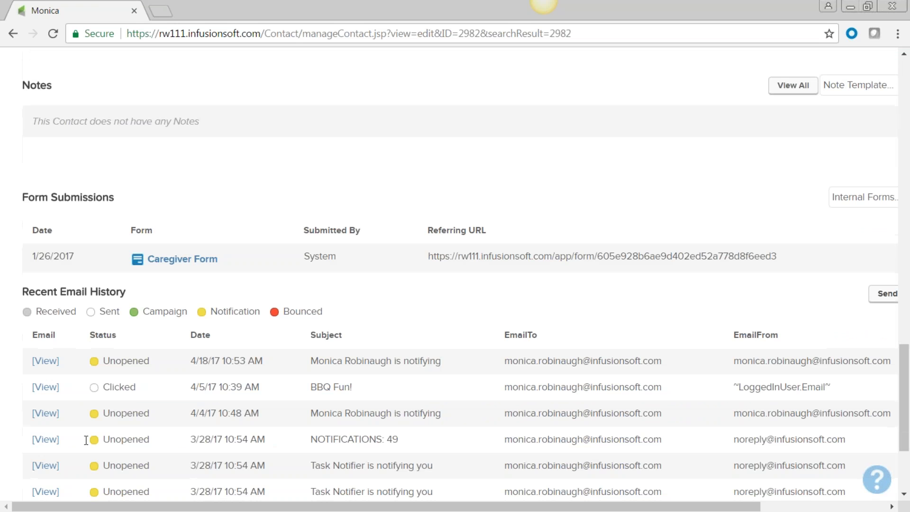
scroll(86, 441, down, 3)
scroll(89, 440, up, 3)
scroll(89, 440, down, 3)
scroll(89, 440, up, 1)
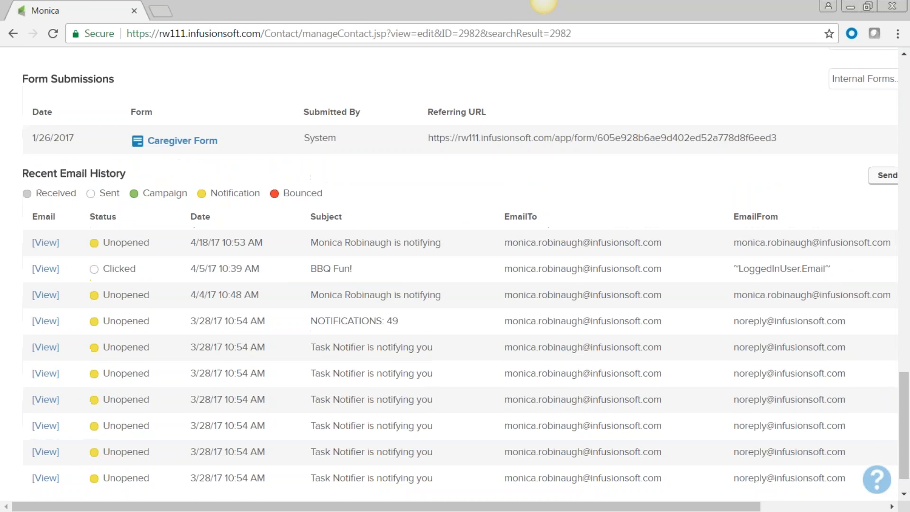
scroll(90, 427, up, 7)
double_click(38, 284)
scroll(312, 280, up, 15)
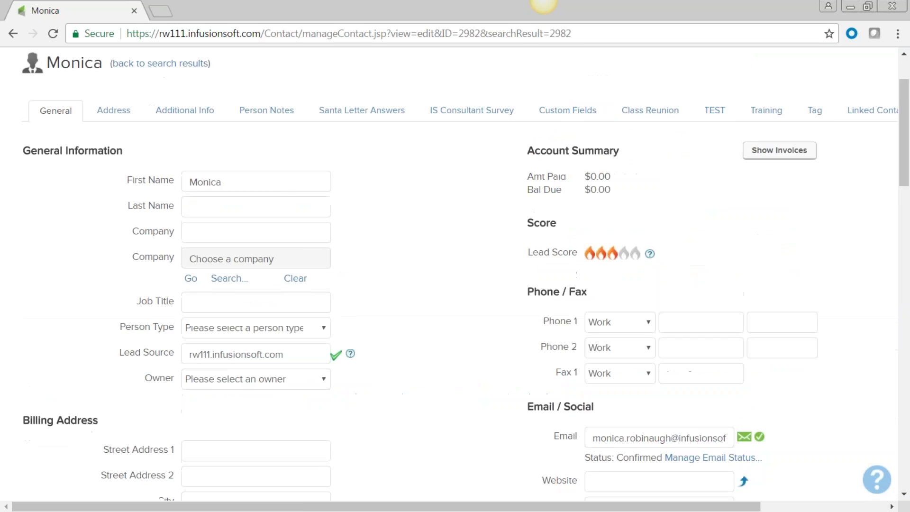
scroll(312, 278, up, 4)
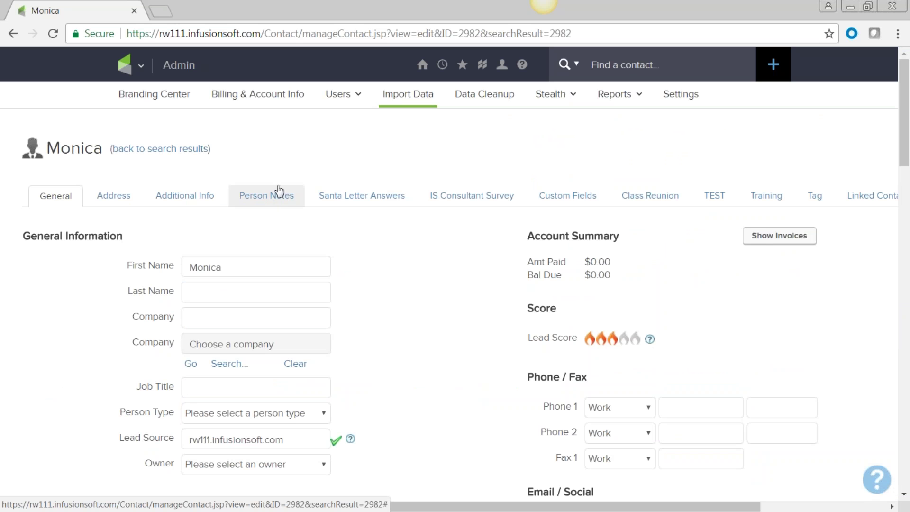
click(262, 203)
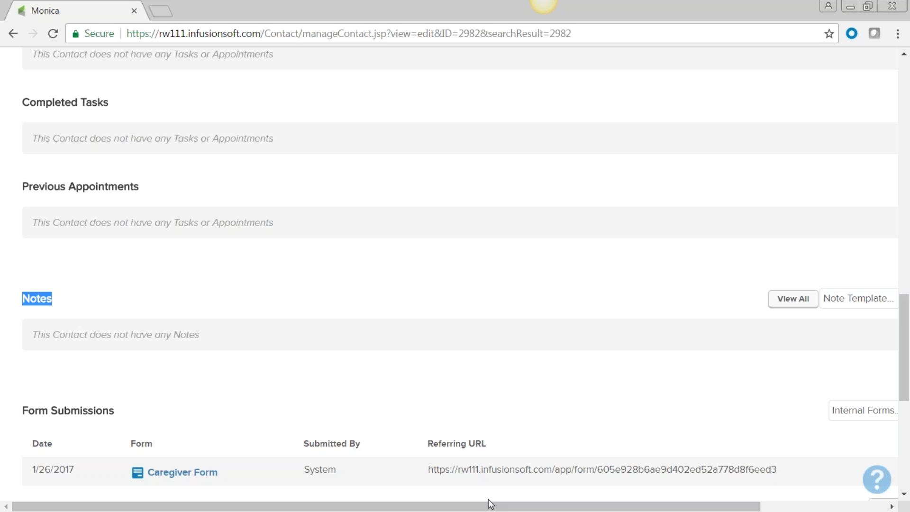
drag(510, 507, 636, 506)
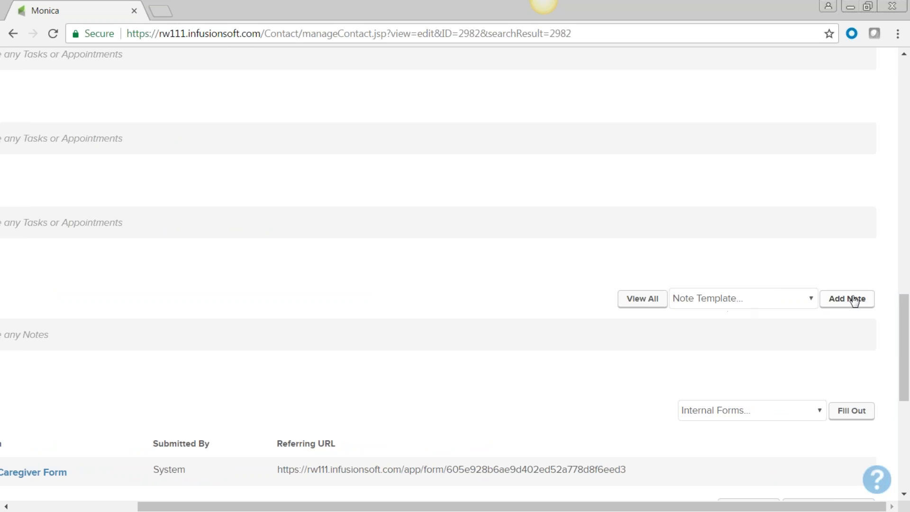
- Add a Free Consultation-Completed Appointment note, notifying a user by blind carbon copy, and save it
click(848, 302)
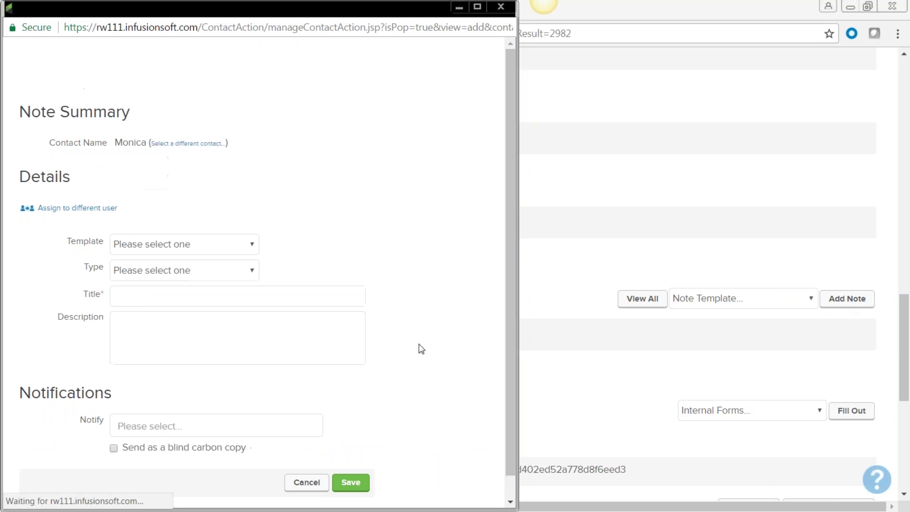
click(254, 245)
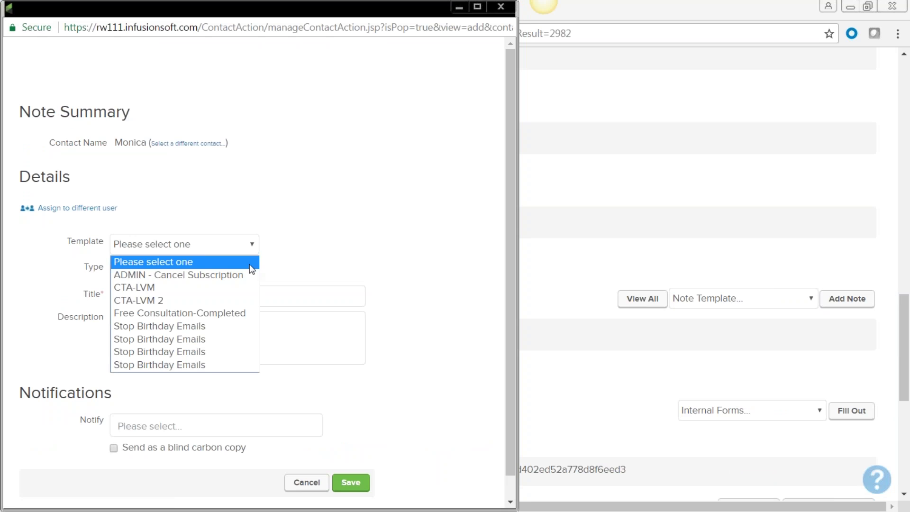
click(244, 313)
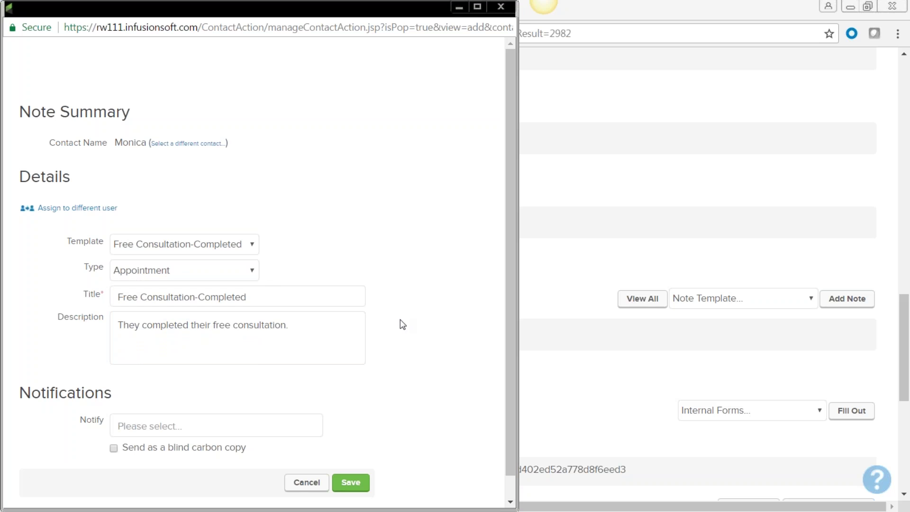
click(255, 271)
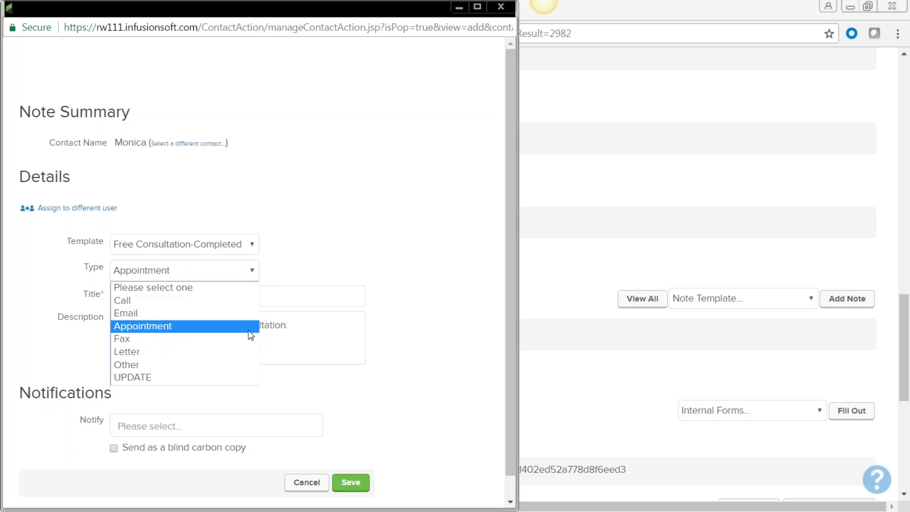
click(249, 327)
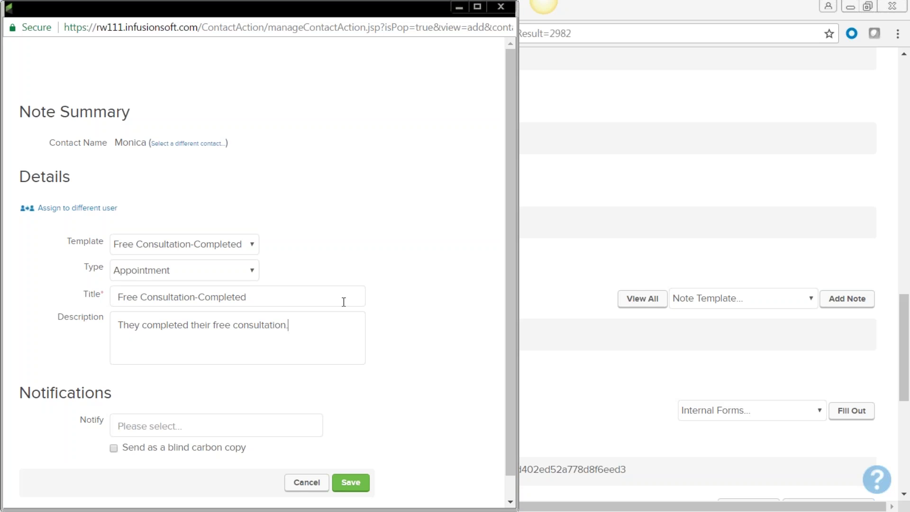
click(133, 425)
click(138, 449)
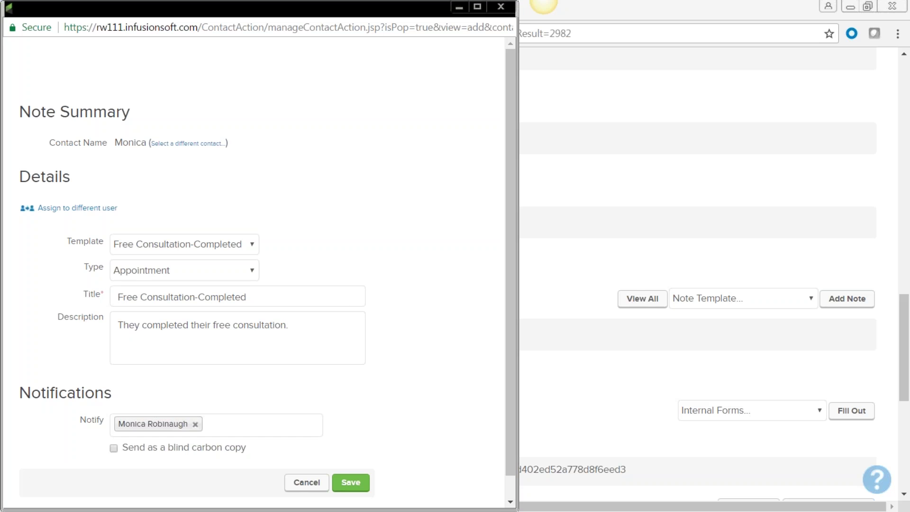
click(113, 450)
click(351, 483)
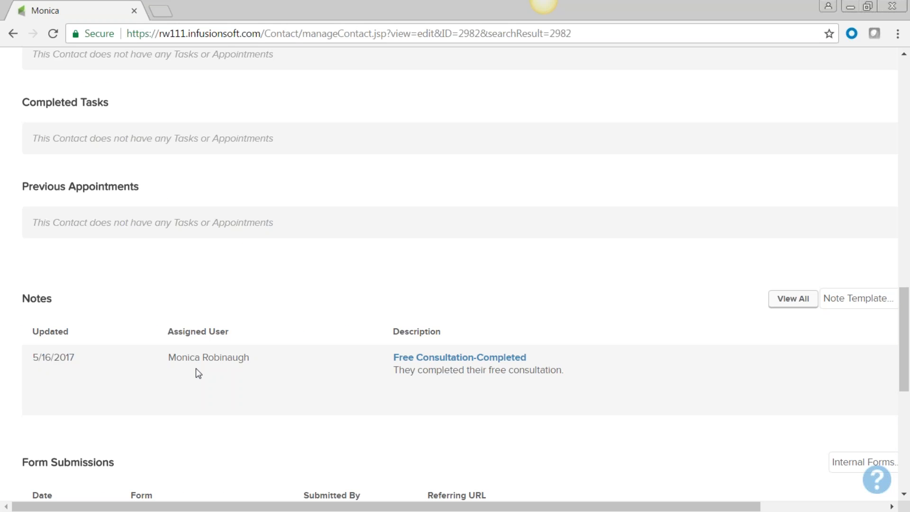
drag(252, 358, 164, 360)
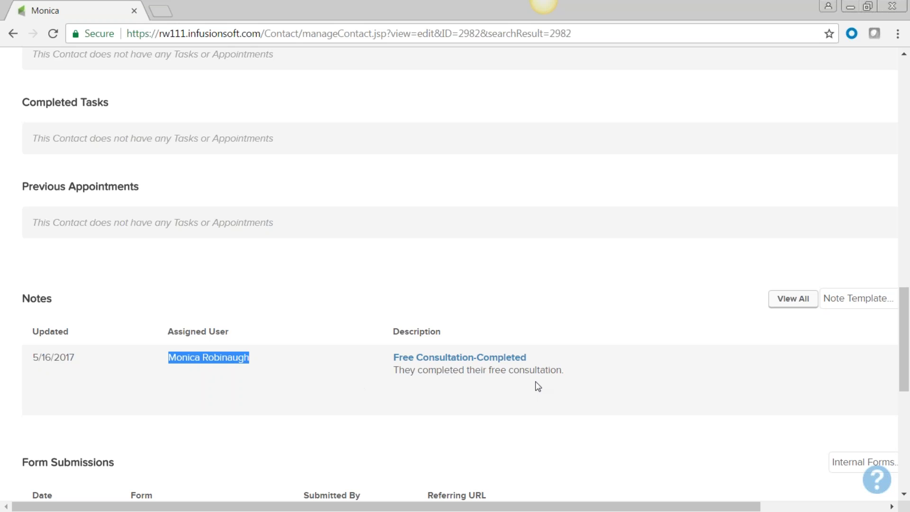
scroll(529, 507, right, 3)
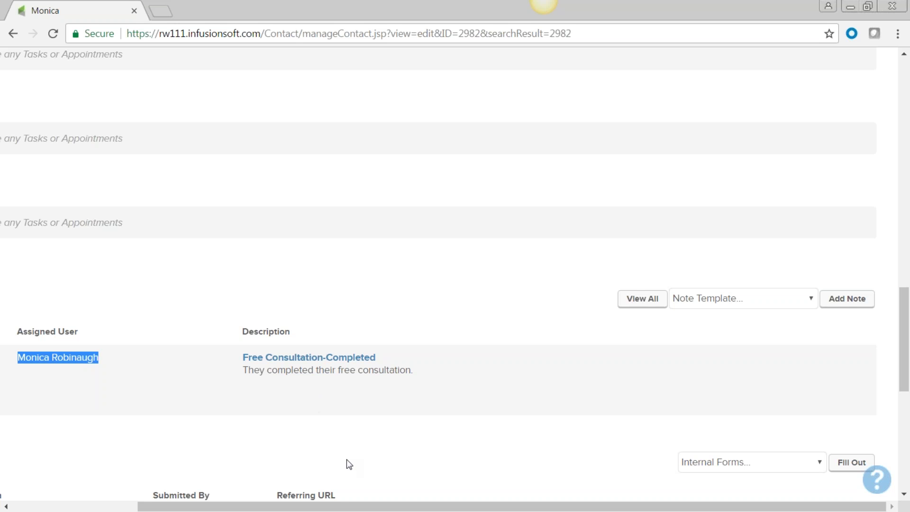
drag(333, 508, 127, 496)
scroll(175, 442, down, 3)
scroll(195, 400, down, 3)
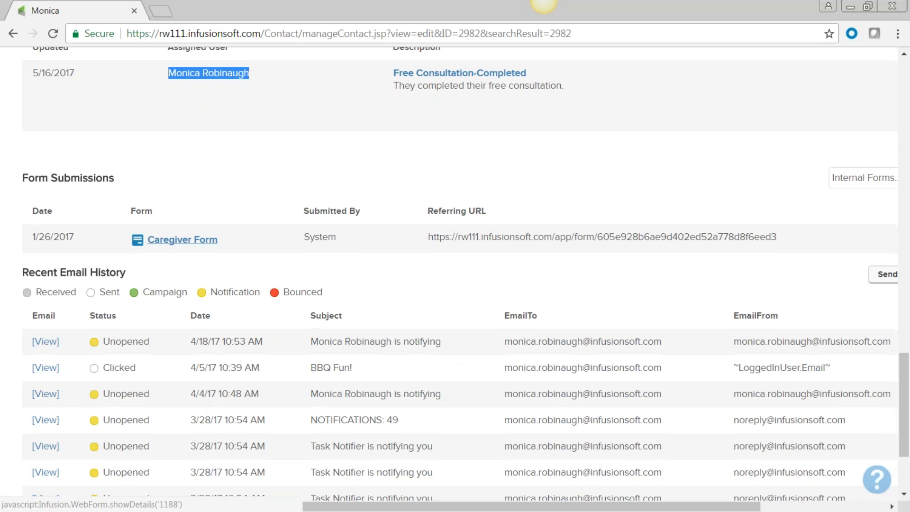
click(181, 240)
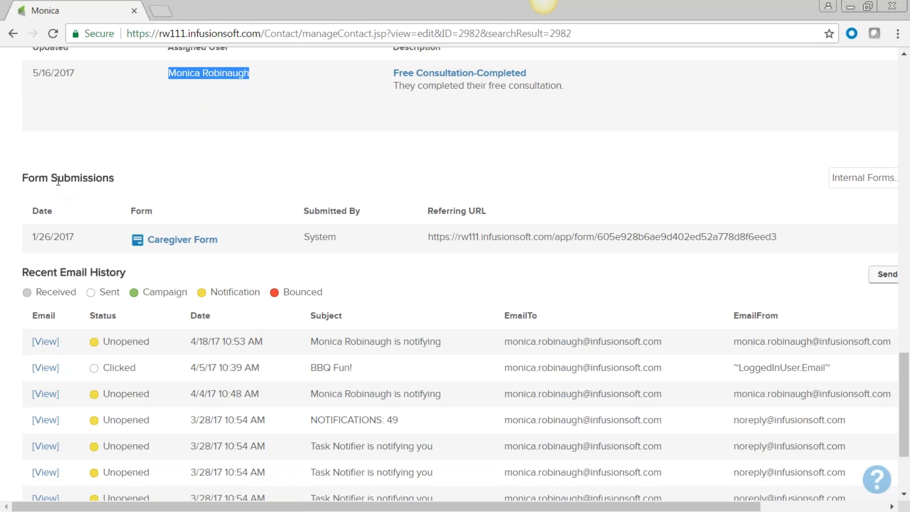
mouse_move(68, 243)
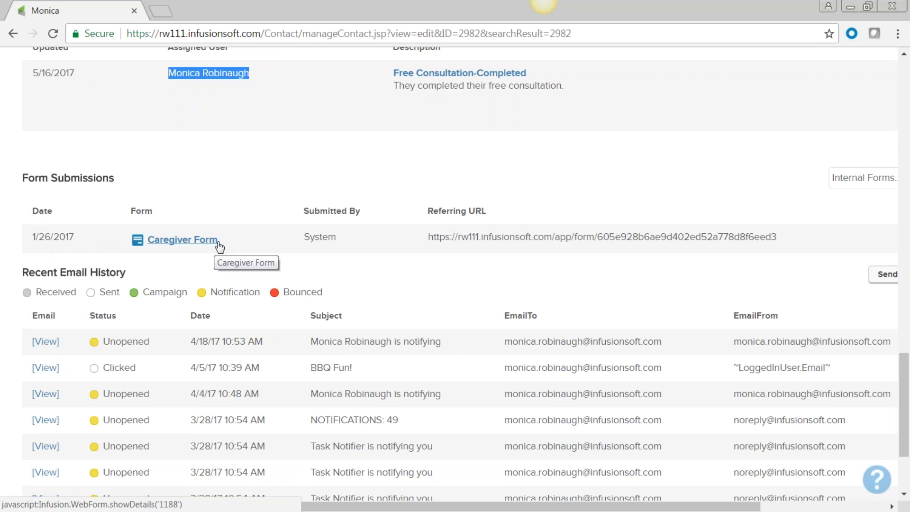
drag(221, 244, 148, 255)
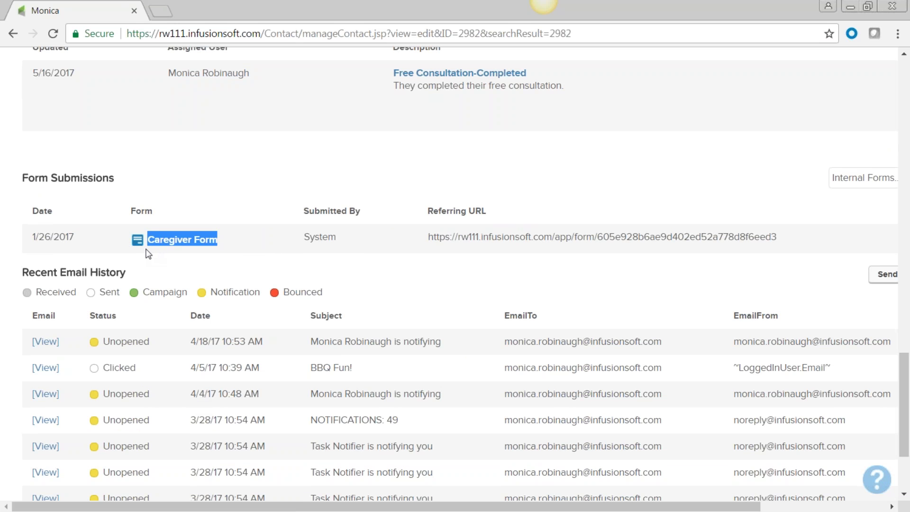
drag(337, 240, 307, 243)
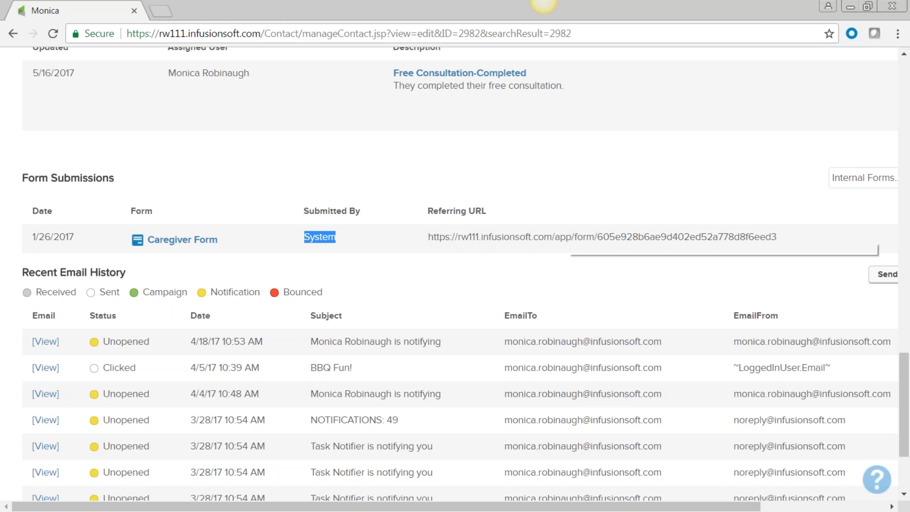
drag(536, 235, 459, 244)
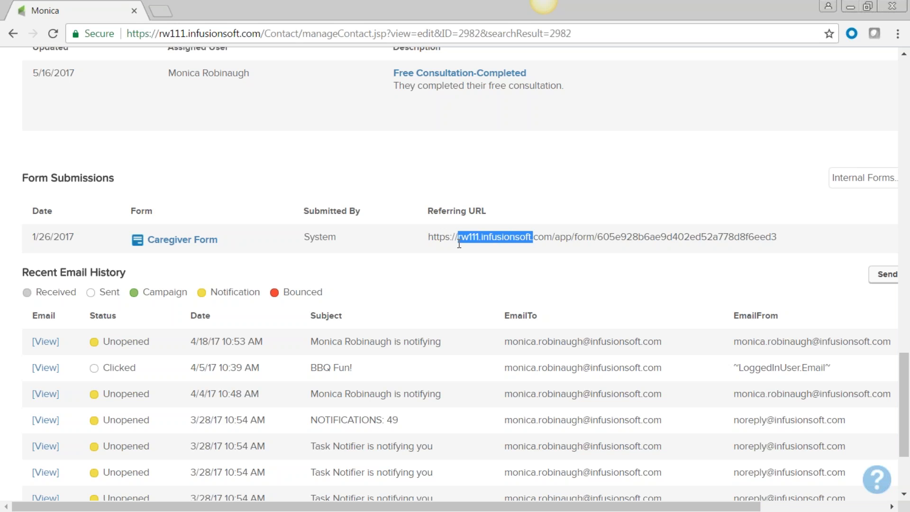
scroll(569, 331, down, 3)
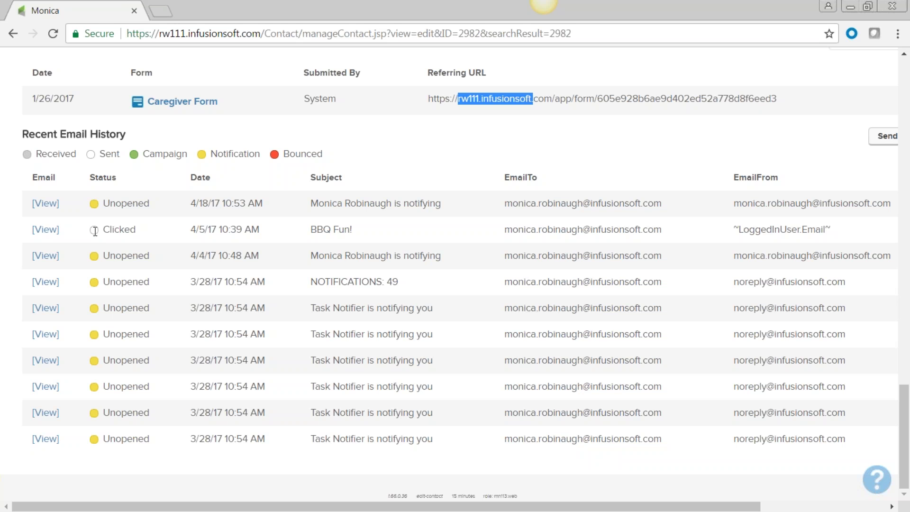
scroll(373, 370, up, 5)
scroll(373, 369, up, 8)
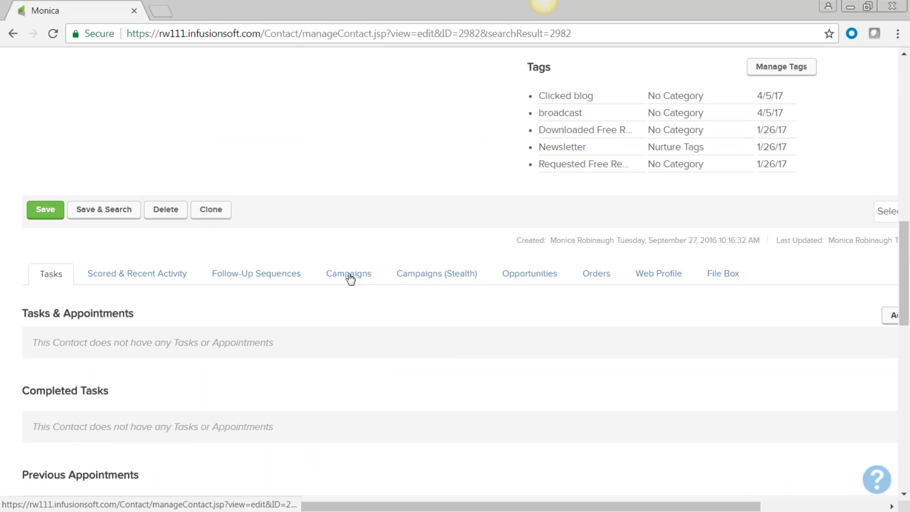
- Review the contact's Campaigns tab, then view its empty Opportunities section
click(349, 278)
scroll(617, 340, down, 3)
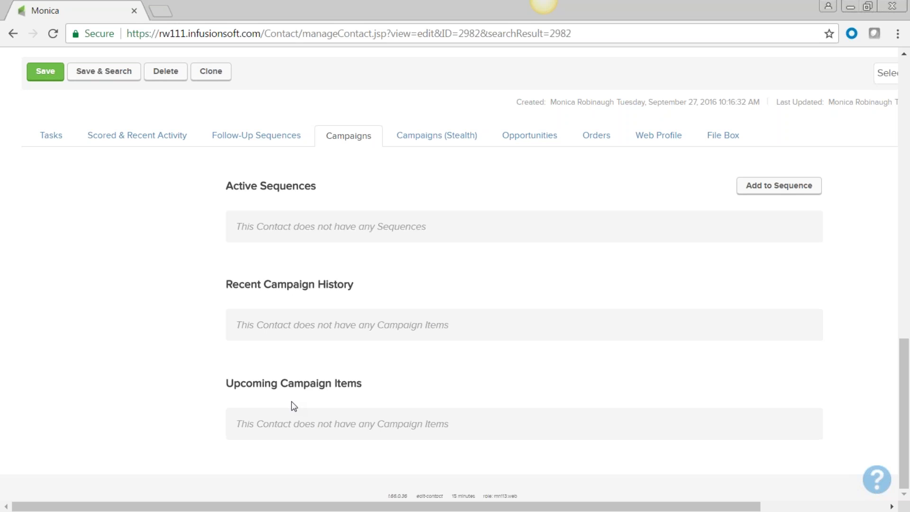
scroll(556, 229, up, 1)
click(530, 205)
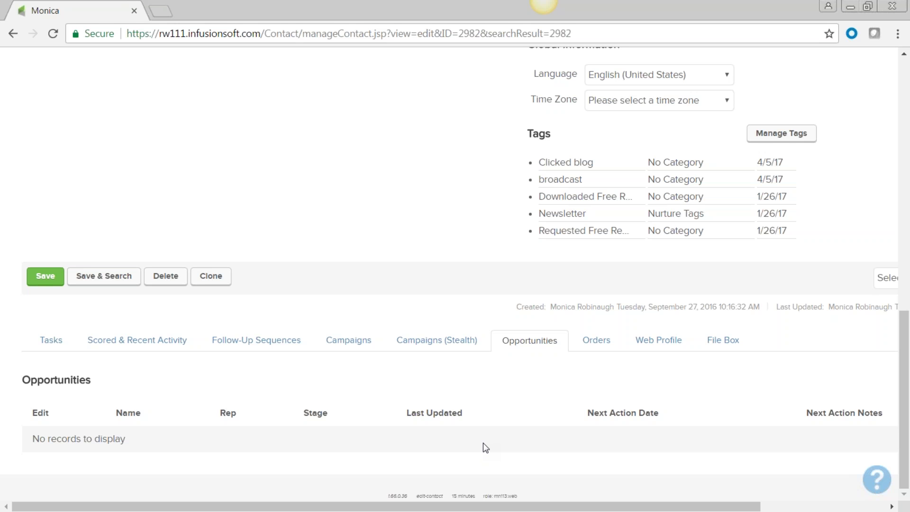
- Check the contact's Orders, then scroll through the Web Profile visitor and page-view history
click(601, 346)
scroll(595, 342, down, 5)
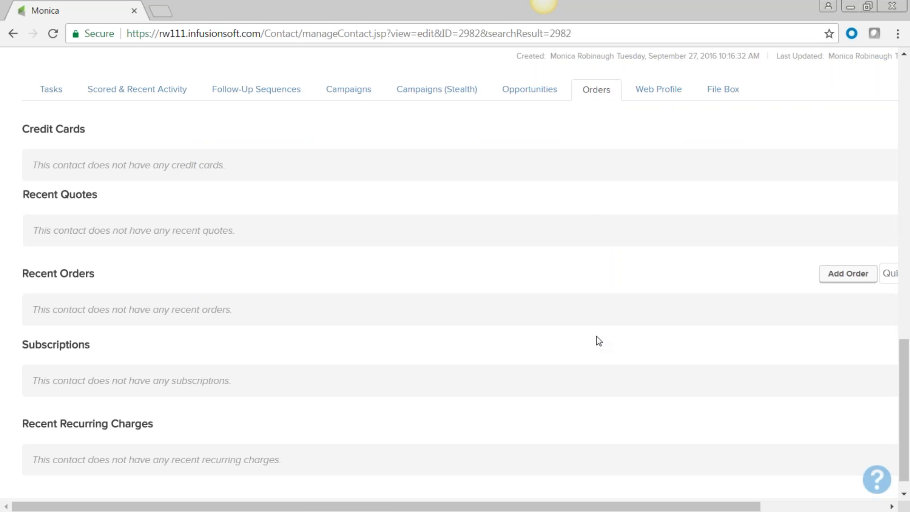
click(660, 98)
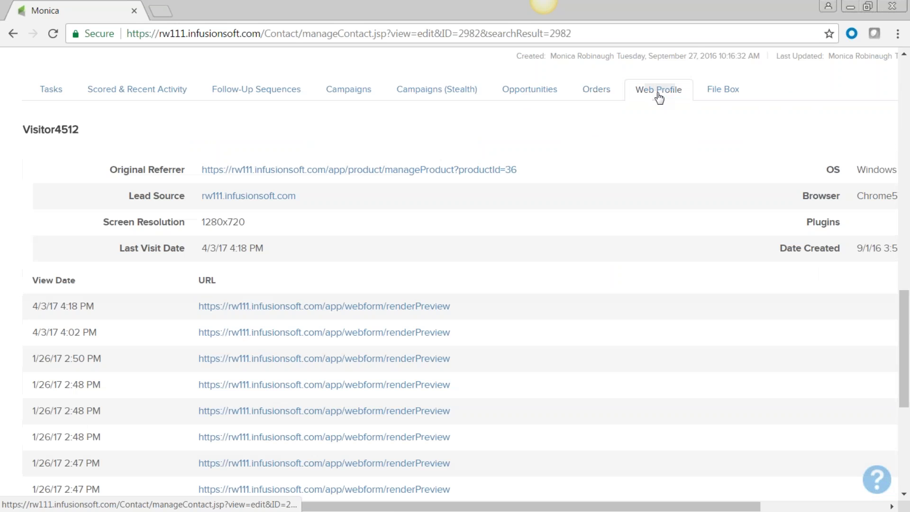
scroll(567, 386, down, 3)
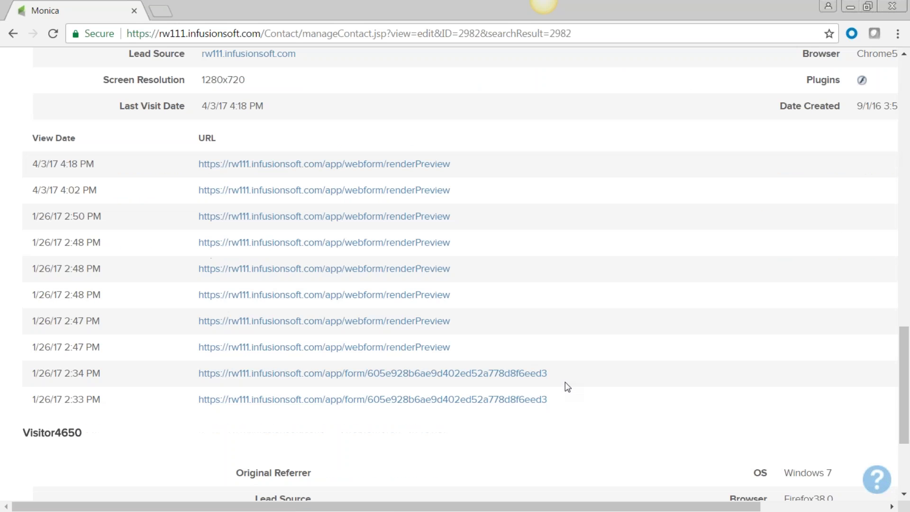
scroll(565, 387, up, 3)
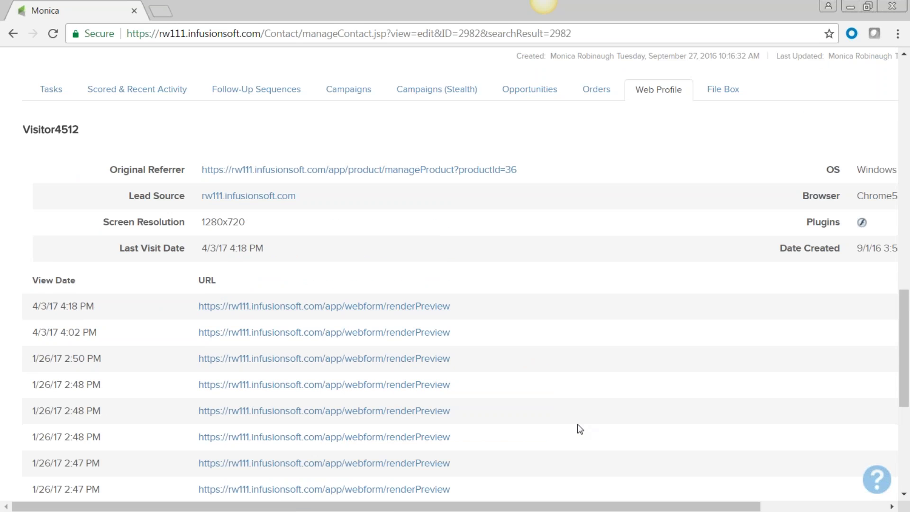
scroll(580, 429, down, 5)
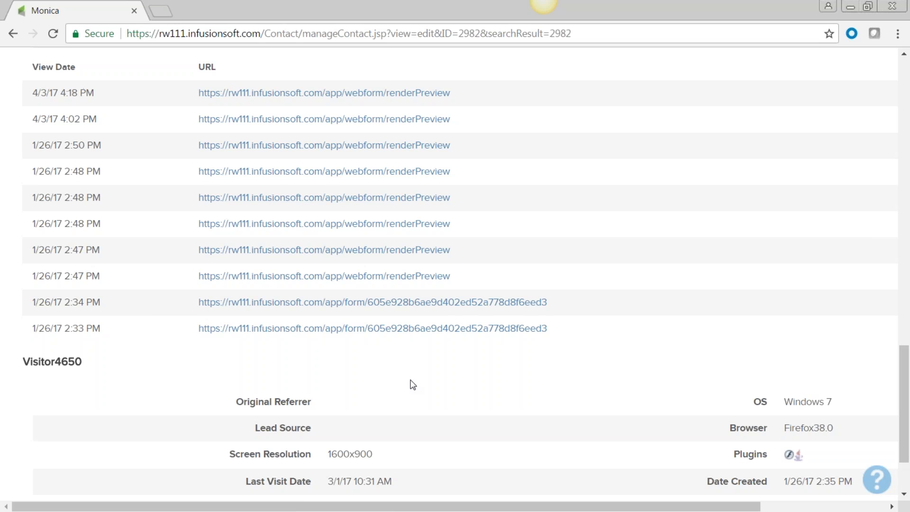
scroll(411, 383, down, 3)
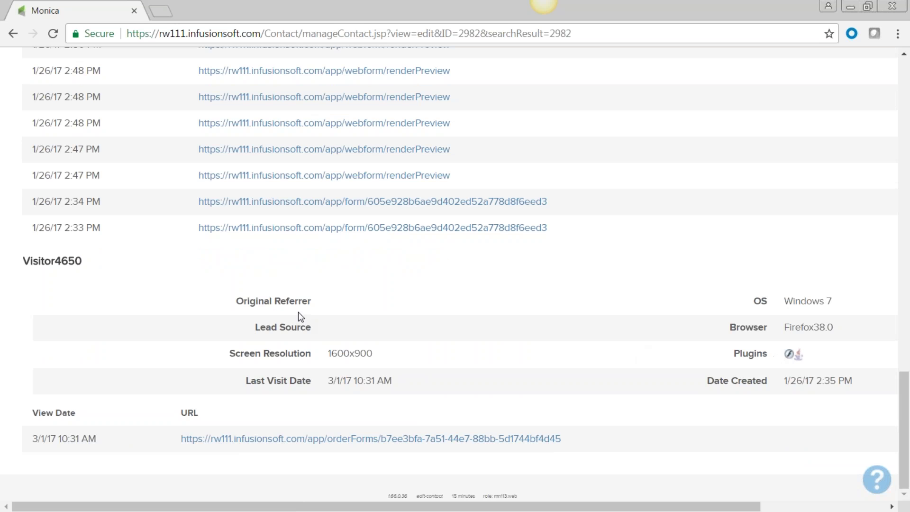
scroll(556, 407, up, 12)
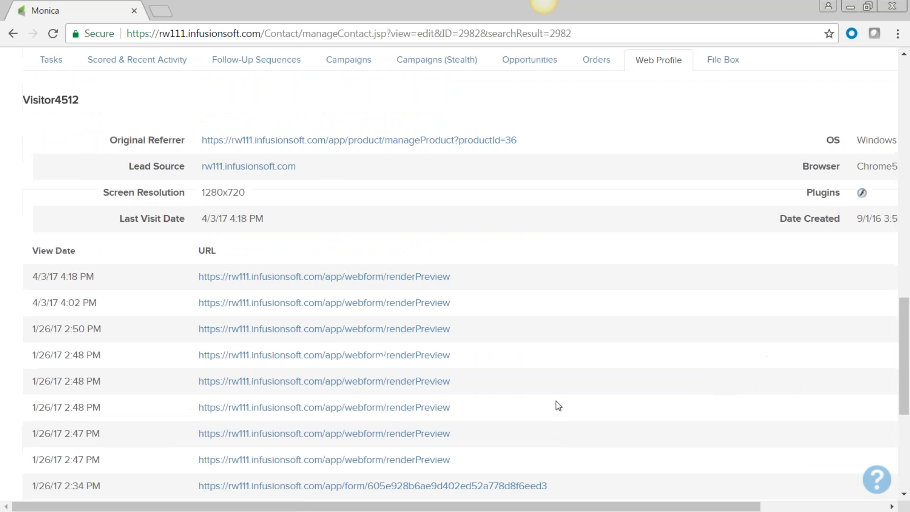
- View the contact's empty File Box and scroll back to the top of the record
click(723, 344)
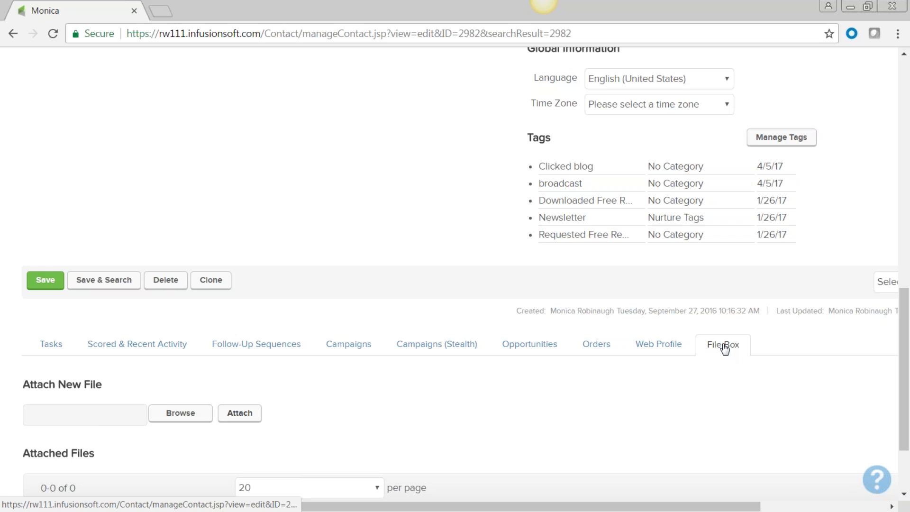
scroll(488, 358, down, 1)
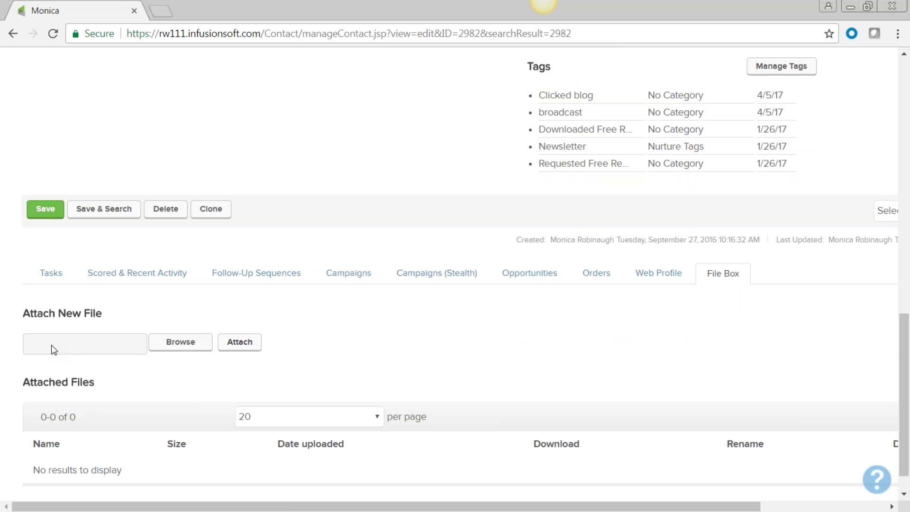
scroll(206, 143, up, 10)
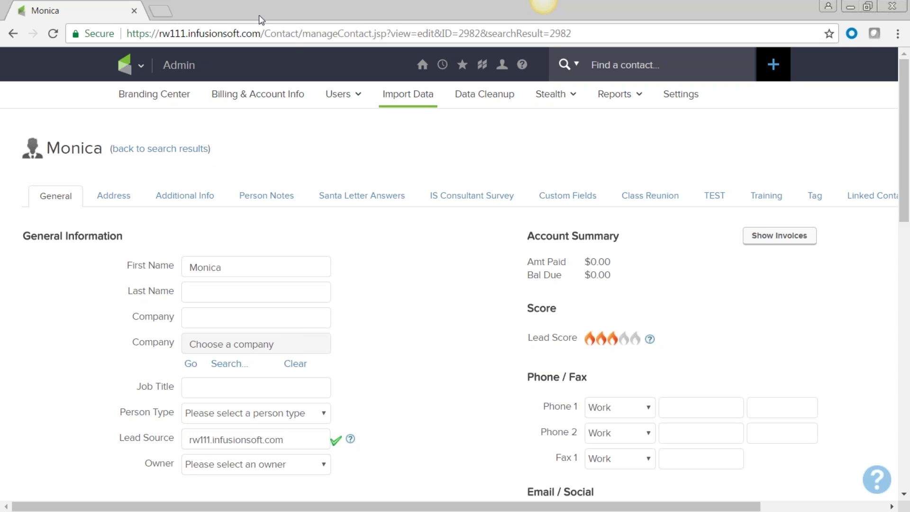
click(140, 70)
- Scroll the contact record and bring up the logo navigation menu
scroll(488, 332, down, 9)
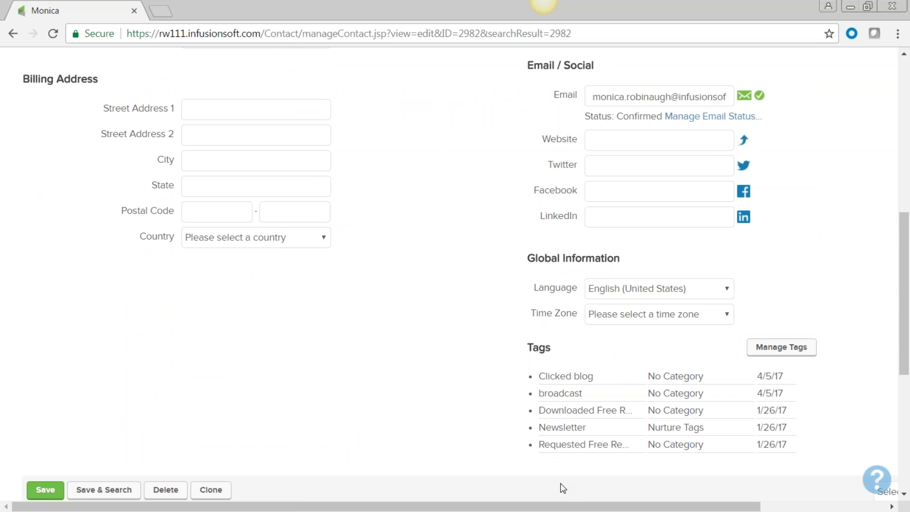
scroll(442, 370, up, 10)
mouse_move(141, 66)
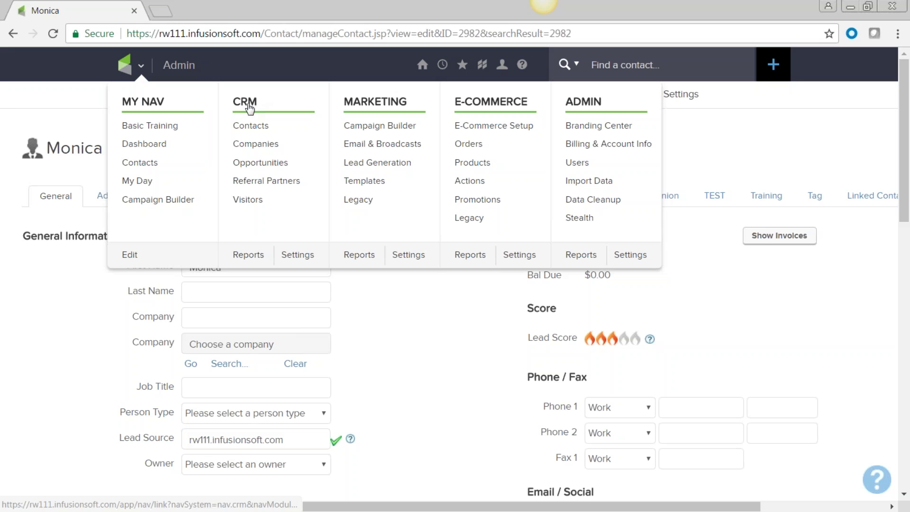
- Go to CRM Settings and show the Tag Categories page
click(300, 258)
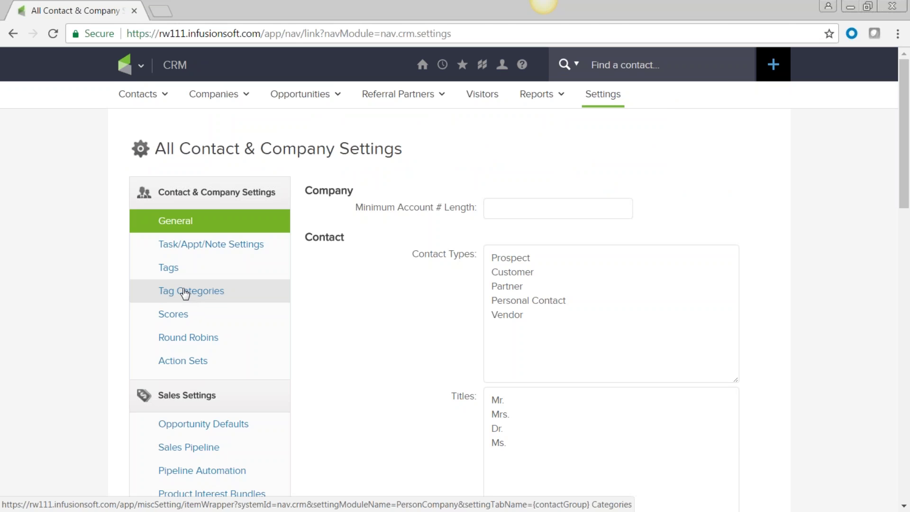
click(185, 292)
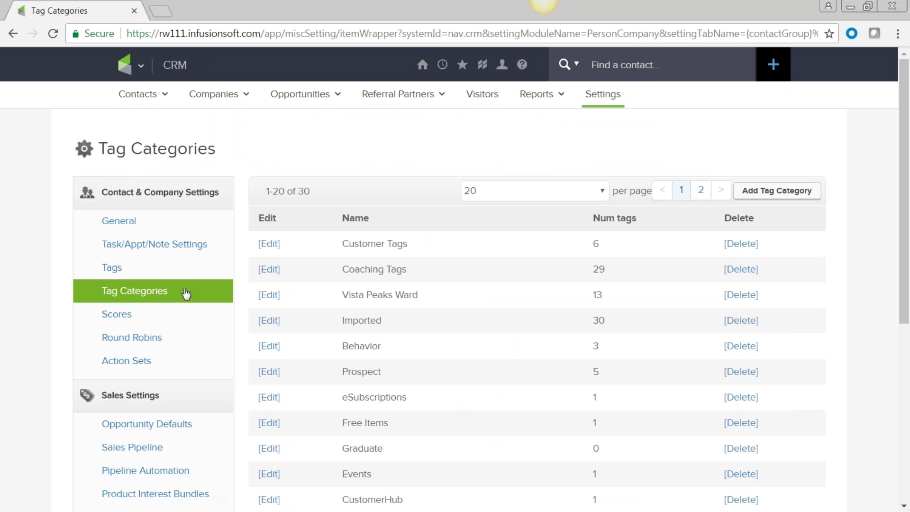
scroll(425, 303, down, 3)
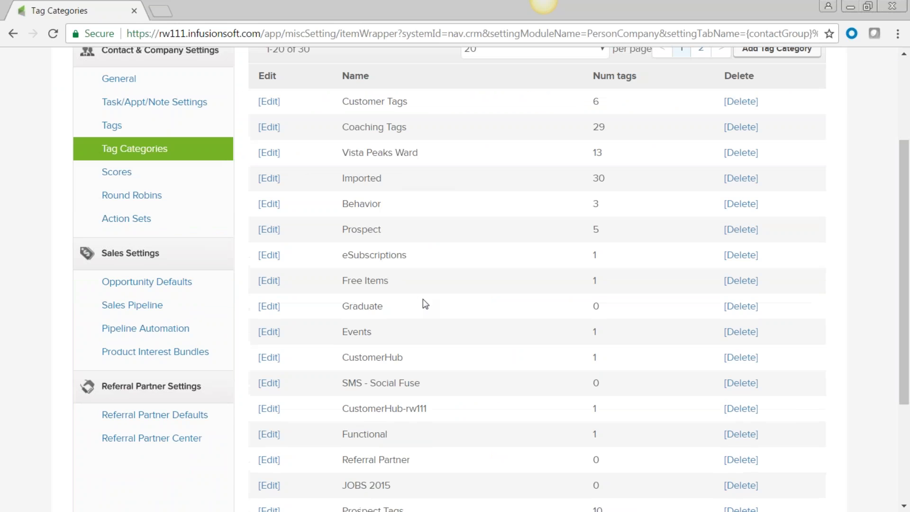
scroll(424, 302, down, 4)
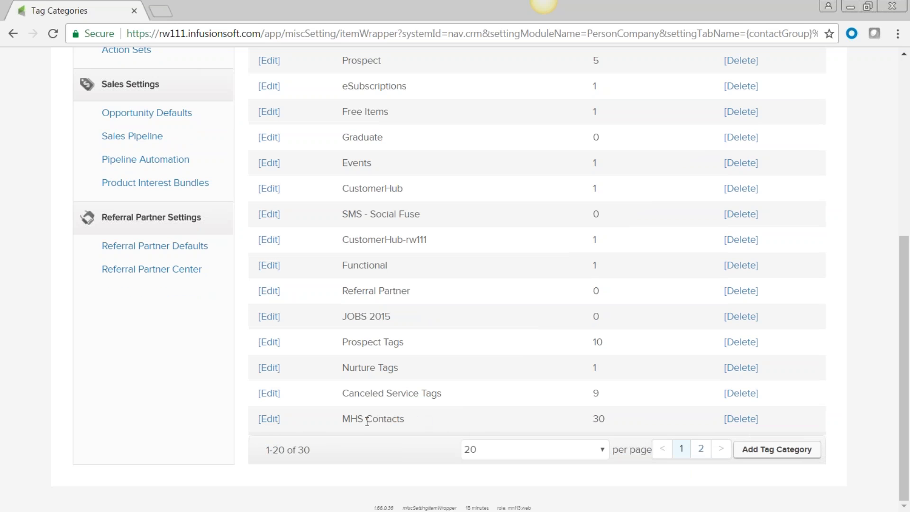
- Highlight the MHS Contacts category and its 30-tag count
drag(405, 418, 343, 419)
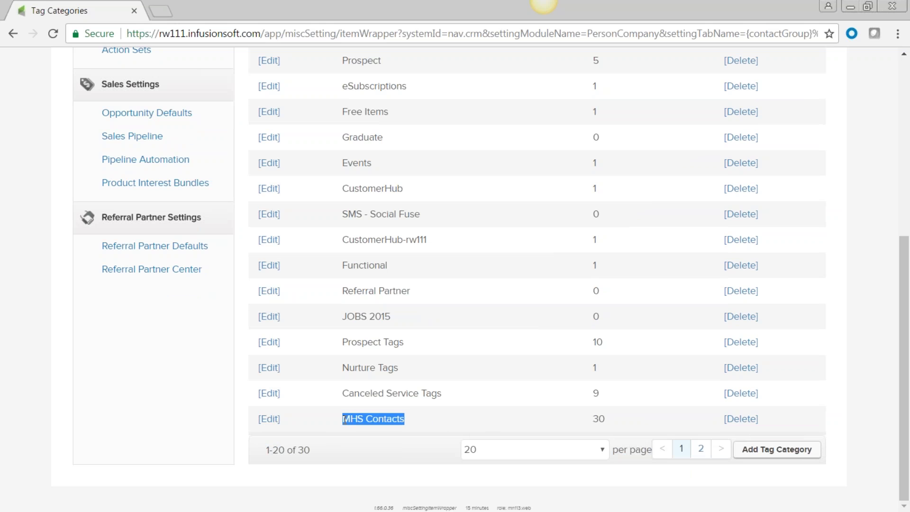
scroll(477, 362, up, 6)
scroll(477, 362, down, 6)
click(406, 422)
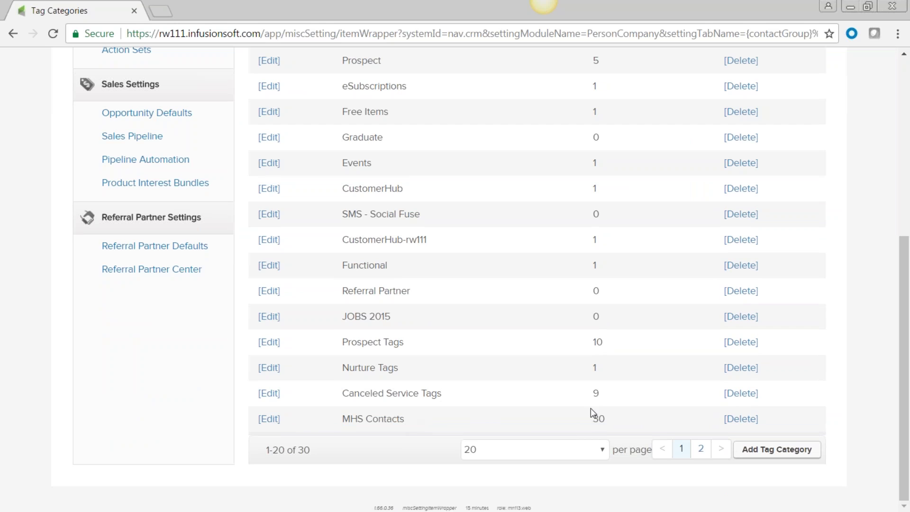
drag(599, 420, 590, 417)
drag(407, 423, 335, 425)
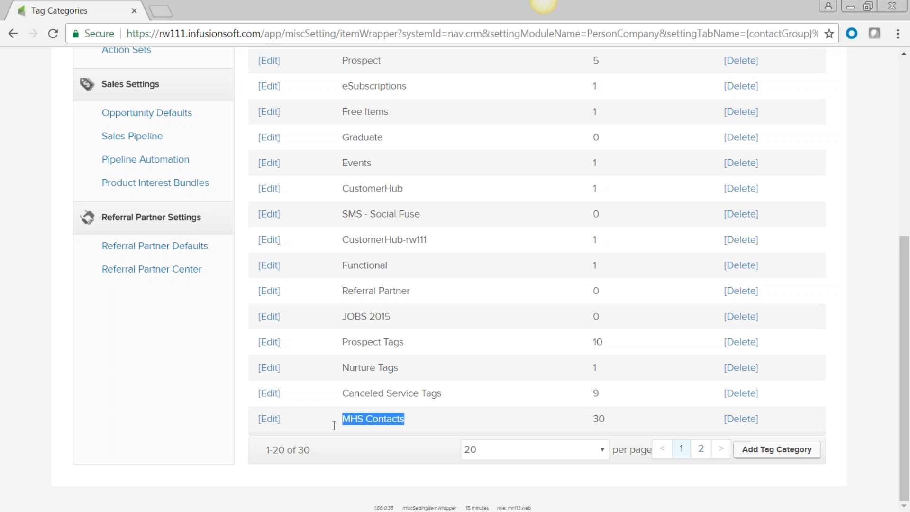
scroll(469, 385, up, 6)
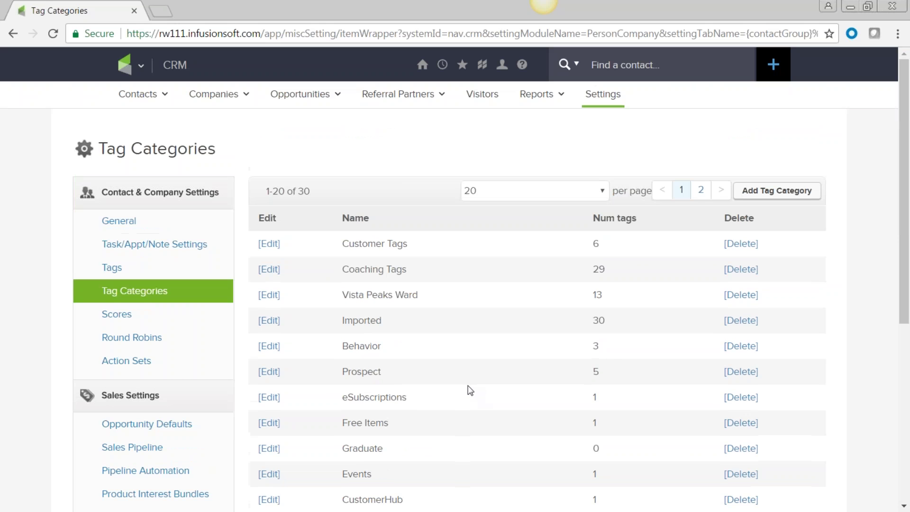
click(112, 269)
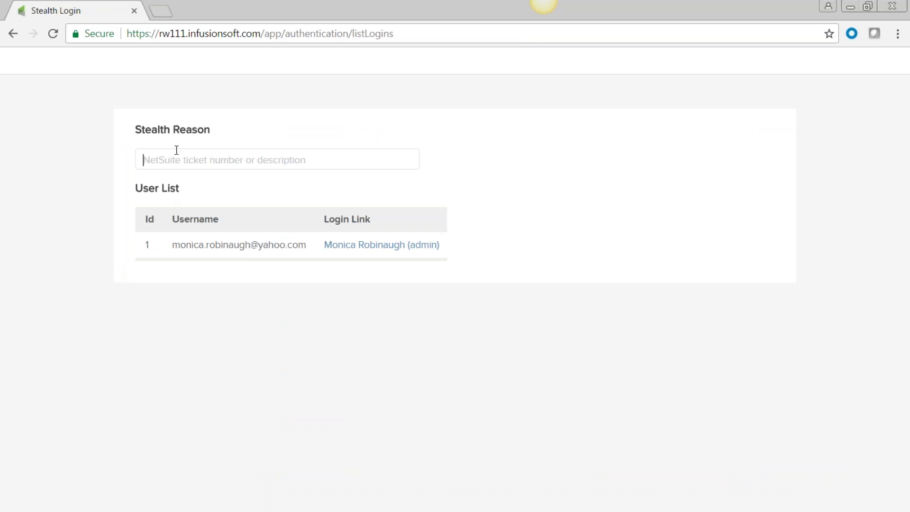
- Accept the suggested stealth login reason and sign in as the account's admin user
text(T)
key(Down)
key(Return)
click(344, 241)
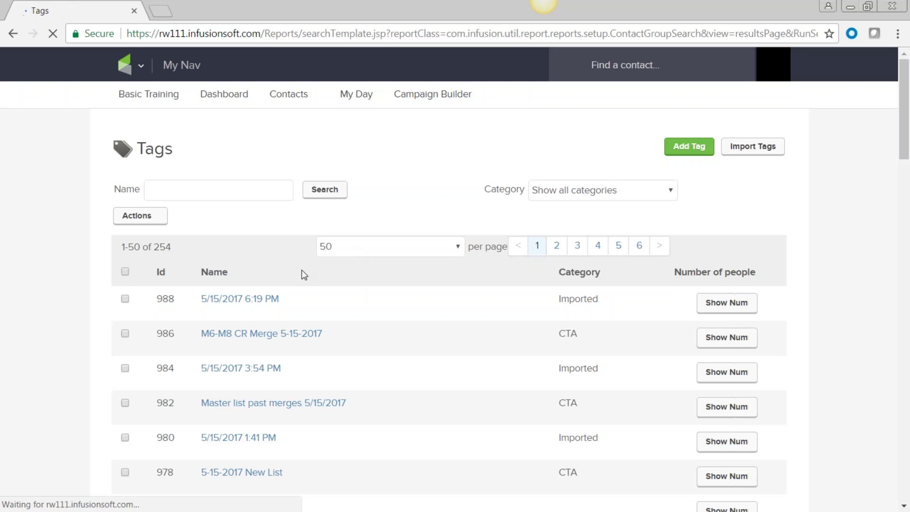
- Review the 254-tag list and expand the Category filter dropdown
scroll(360, 311, down, 4)
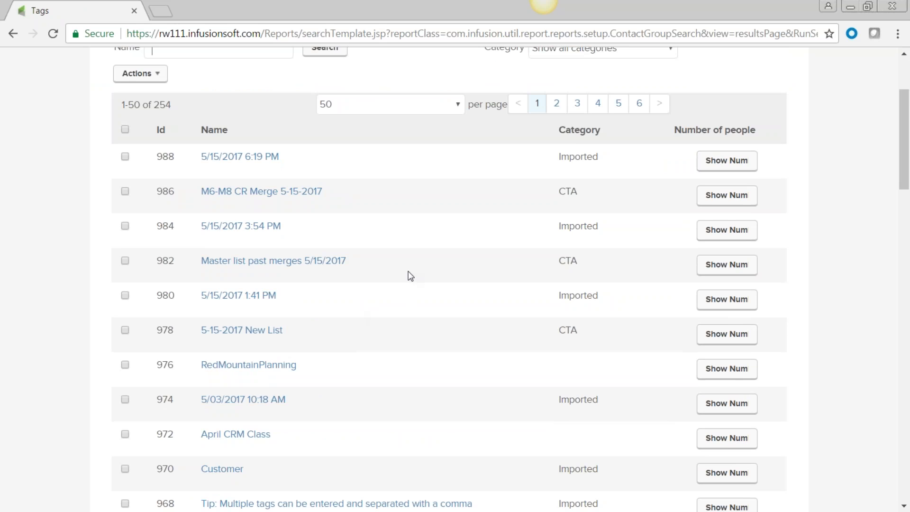
scroll(407, 286, up, 2)
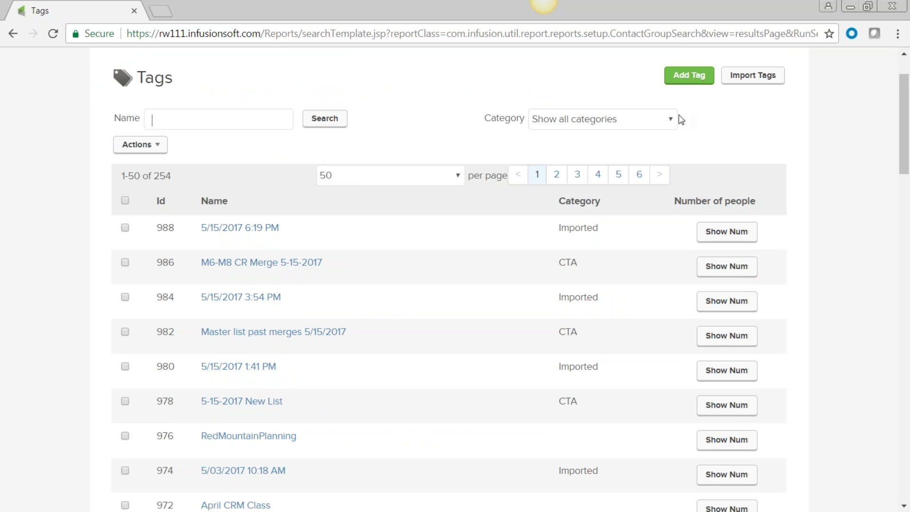
click(670, 119)
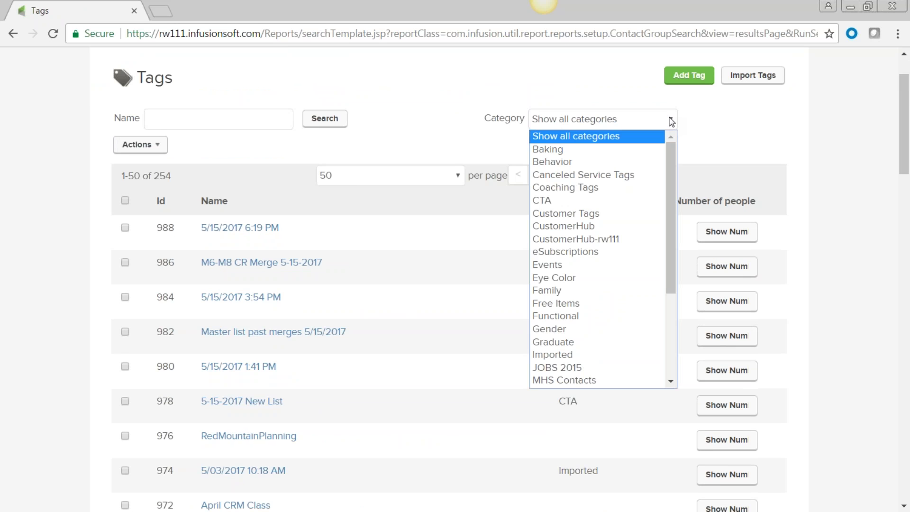
scroll(673, 186, down, 3)
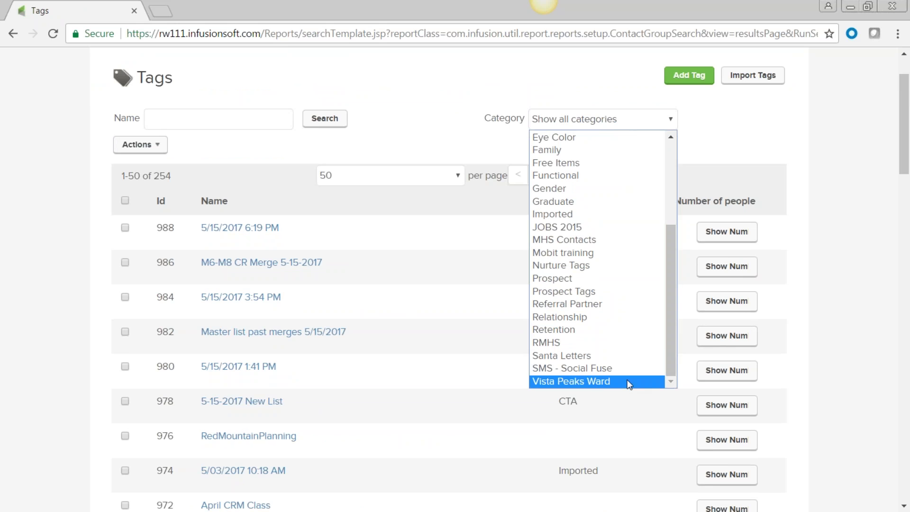
- Filter the Tags list to the MHS Contacts category
click(557, 241)
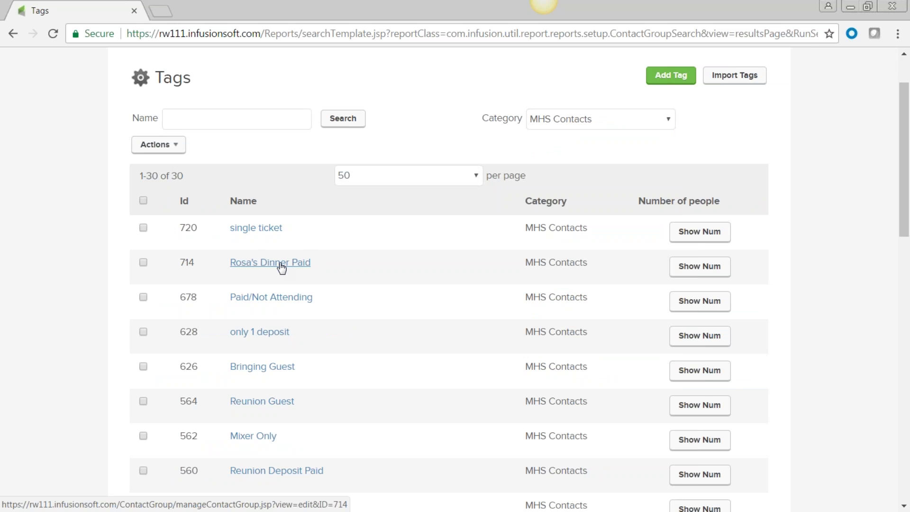
scroll(280, 266, down, 1)
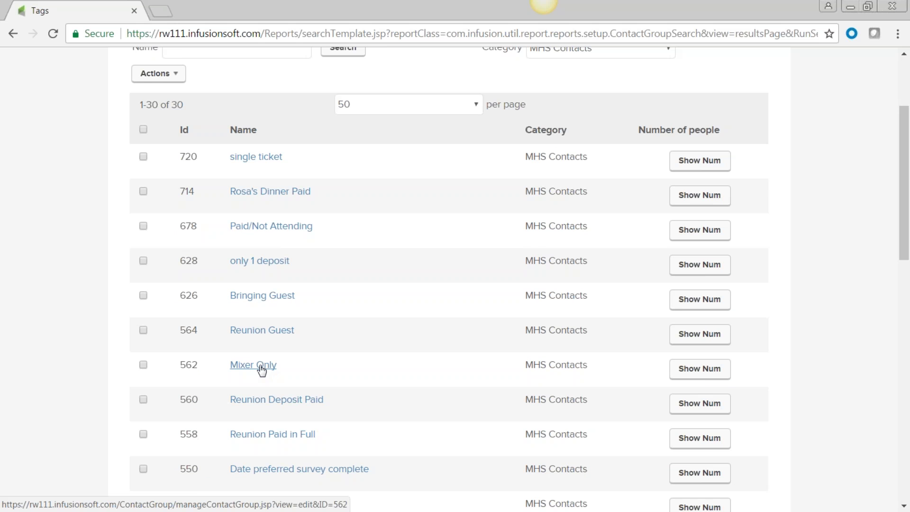
scroll(260, 370, down, 3)
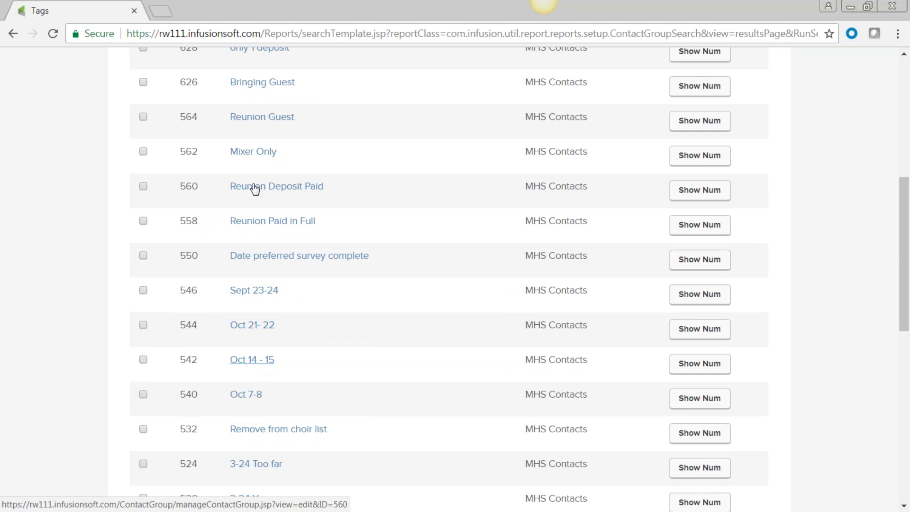
scroll(260, 382, down, 1)
scroll(262, 392, down, 4)
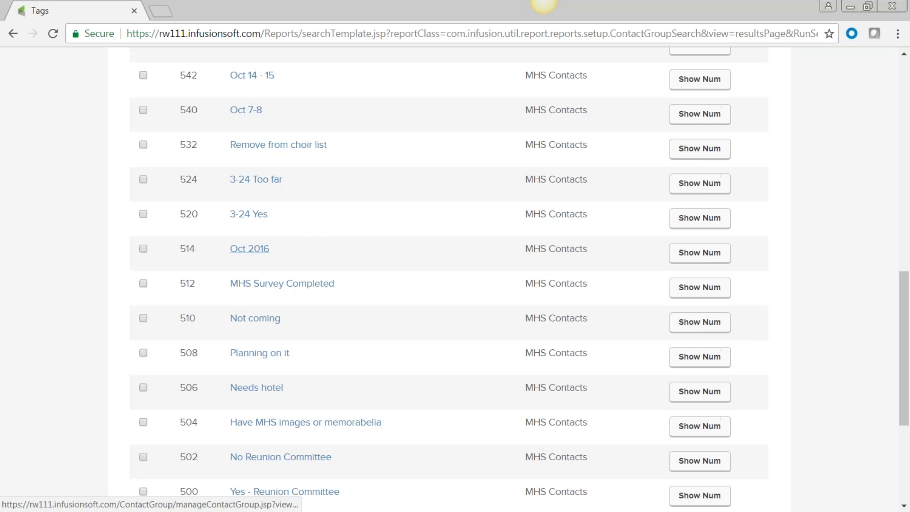
scroll(259, 387, down, 3)
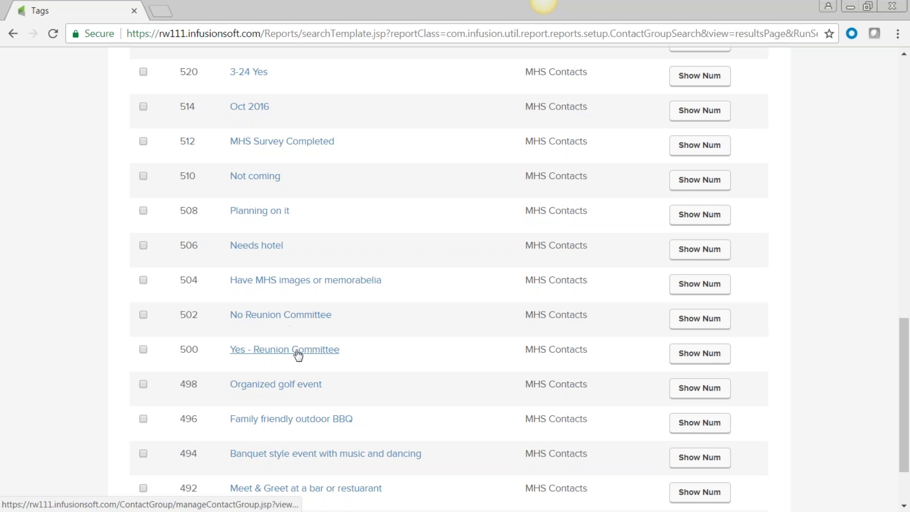
- Show tag counts: 33 people for Yes - Reunion Committee and 31 for Sept 2016
click(712, 359)
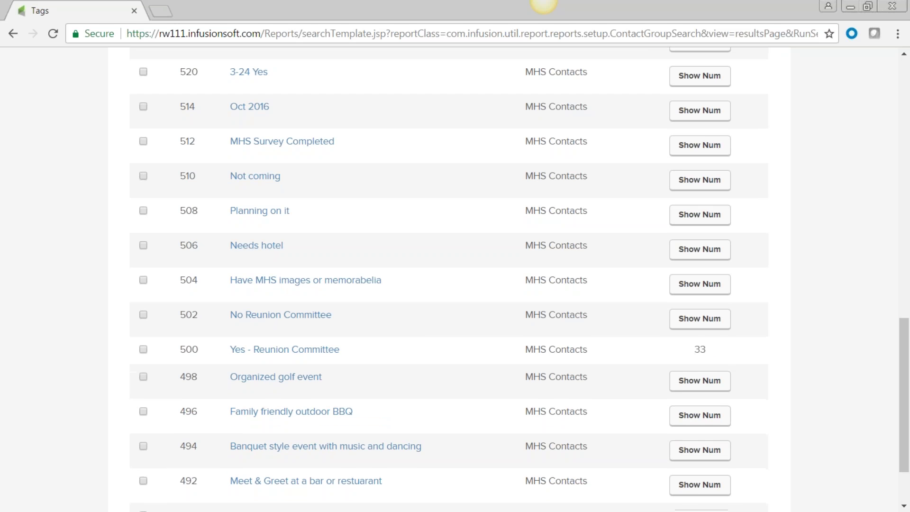
drag(712, 351, 693, 354)
scroll(390, 441, down, 2)
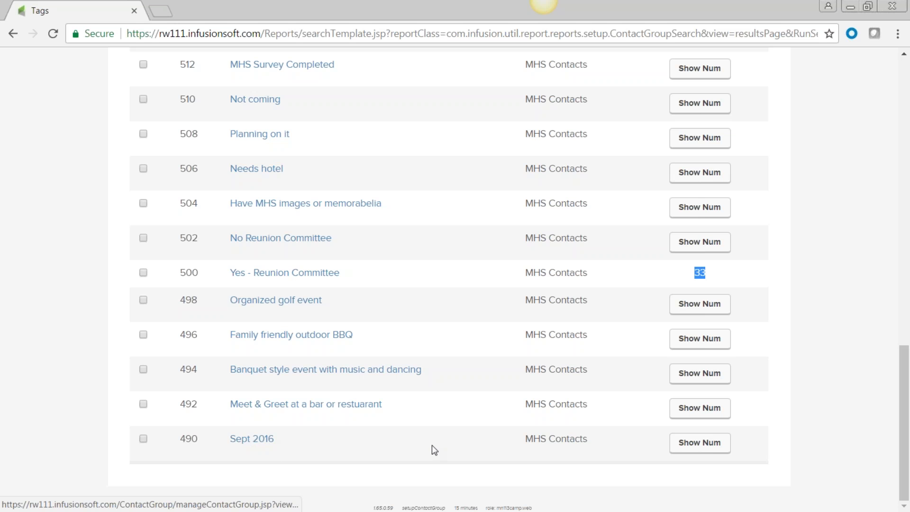
click(699, 443)
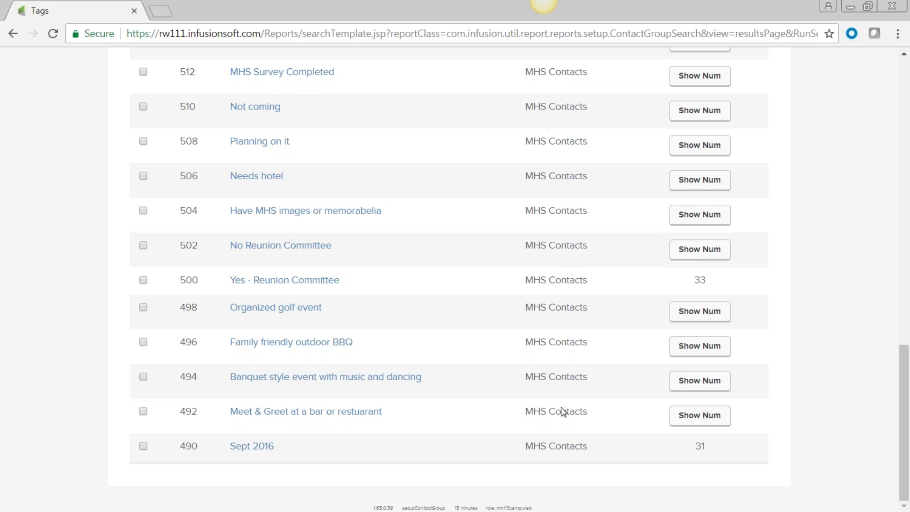
scroll(379, 396, up, 20)
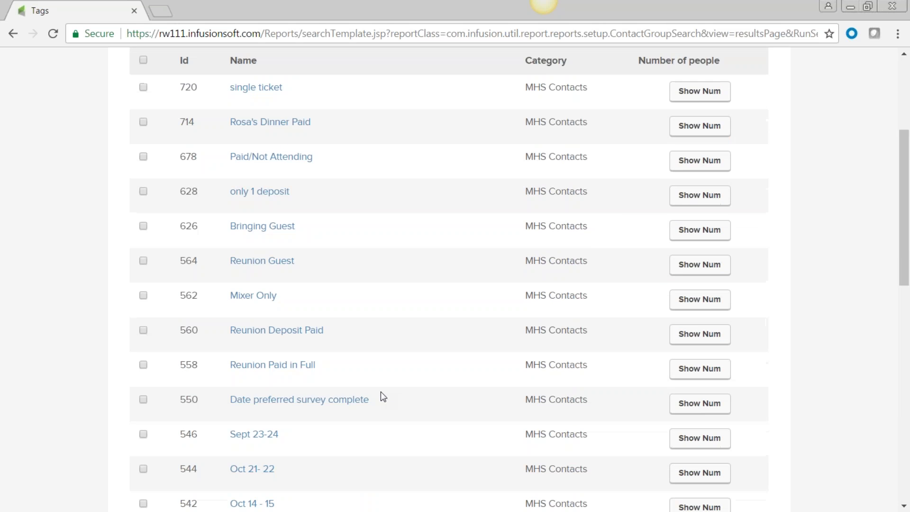
click(140, 66)
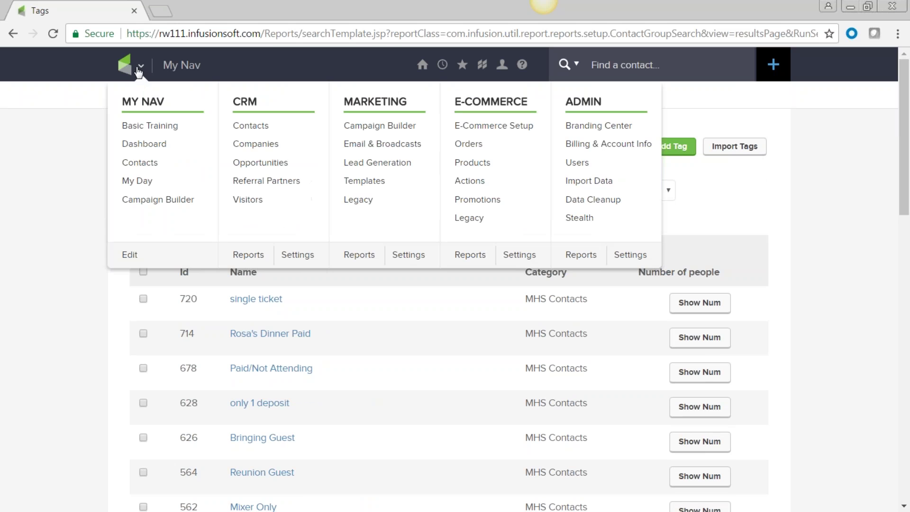
- Go to the contact search page and browse the tags available to search by
click(251, 125)
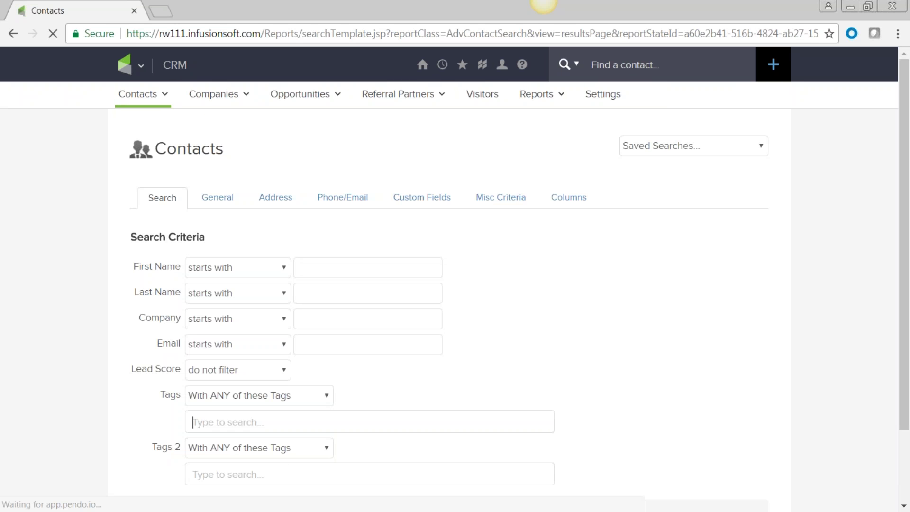
click(220, 419)
scroll(572, 323, down, 3)
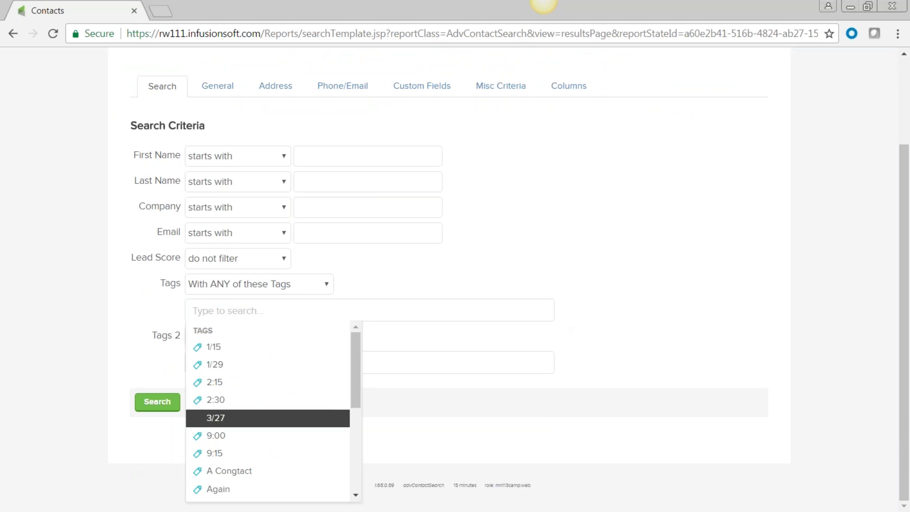
scroll(365, 477, down, 10)
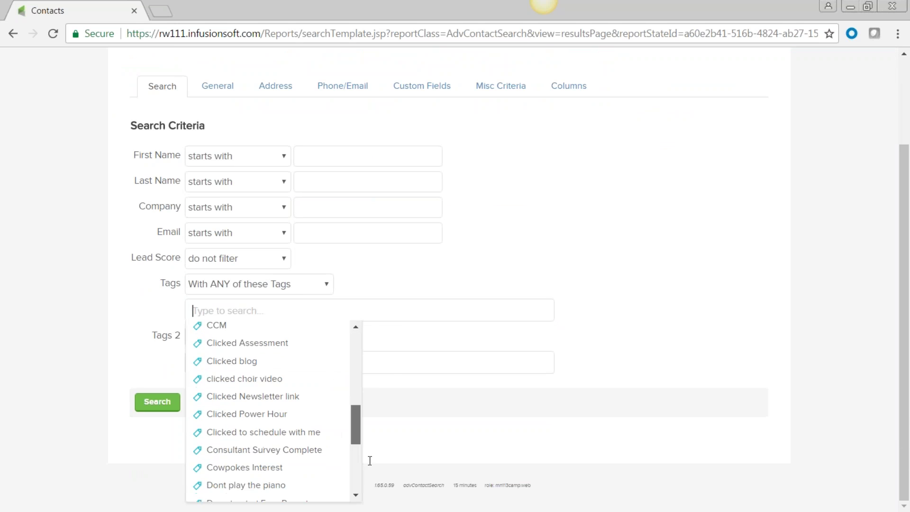
scroll(359, 469, up, 4)
scroll(359, 475, down, 3)
scroll(362, 427, up, 10)
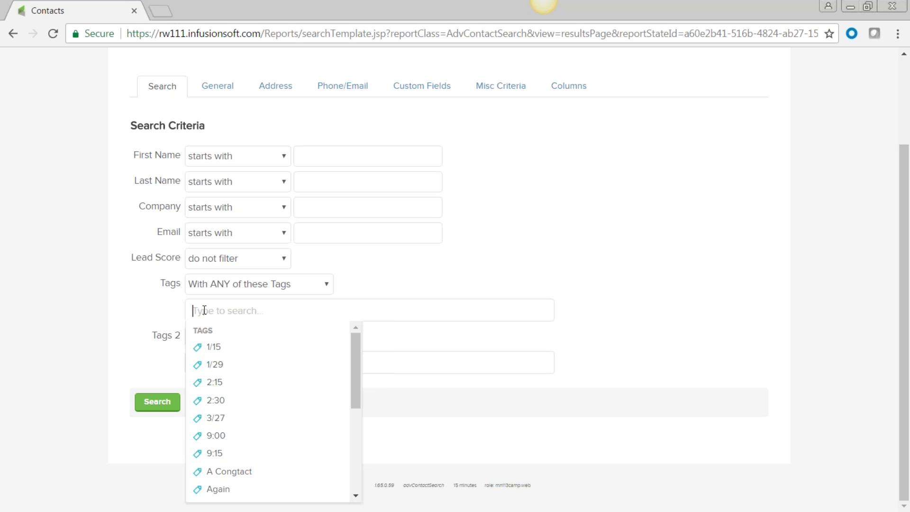
- Search contacts tagged 'MHS Contacts -> Bringing Guest', returning 19 contacts
text(mhs)
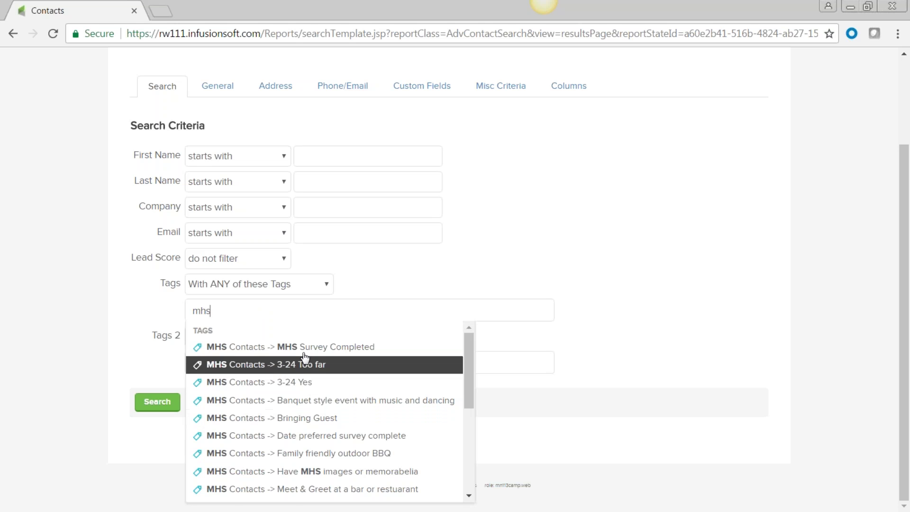
scroll(312, 448, down, 2)
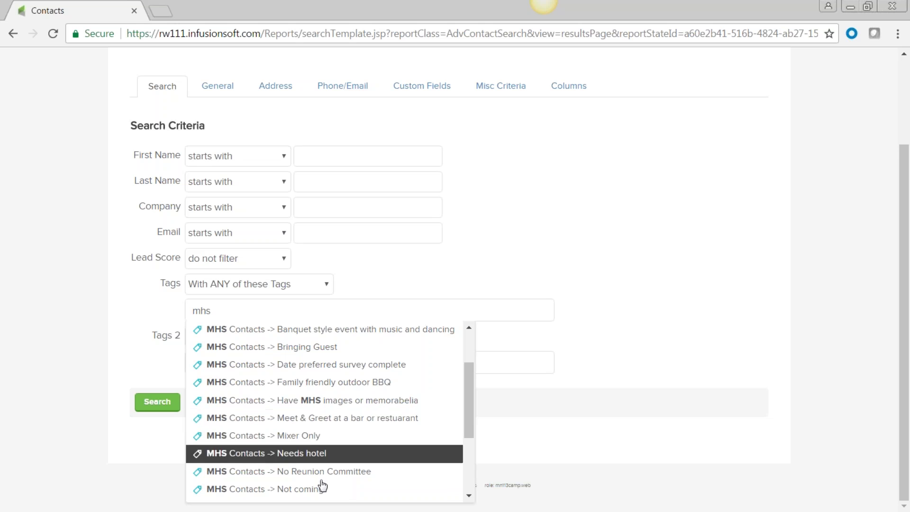
click(291, 353)
click(154, 419)
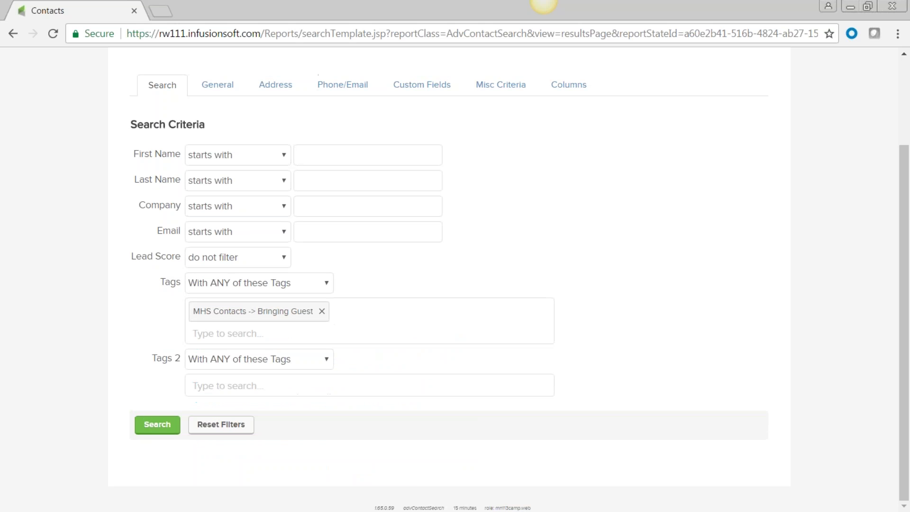
click(157, 429)
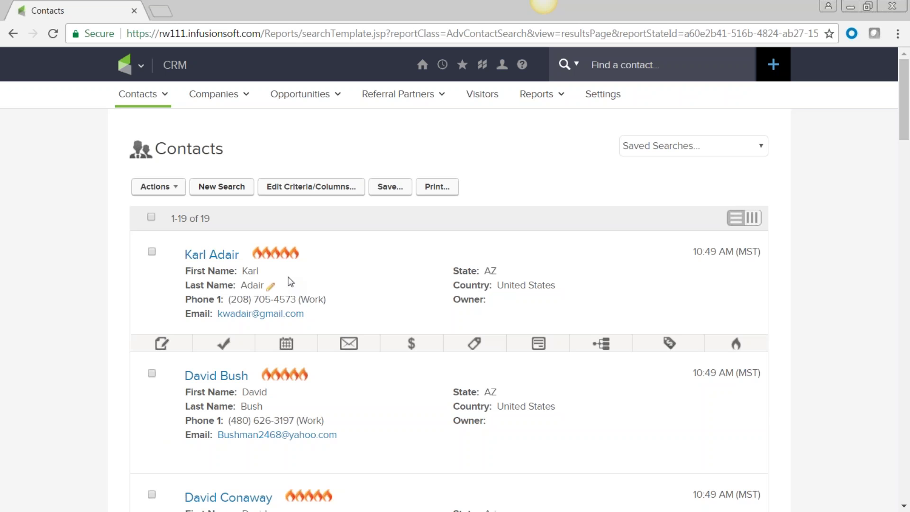
click(141, 66)
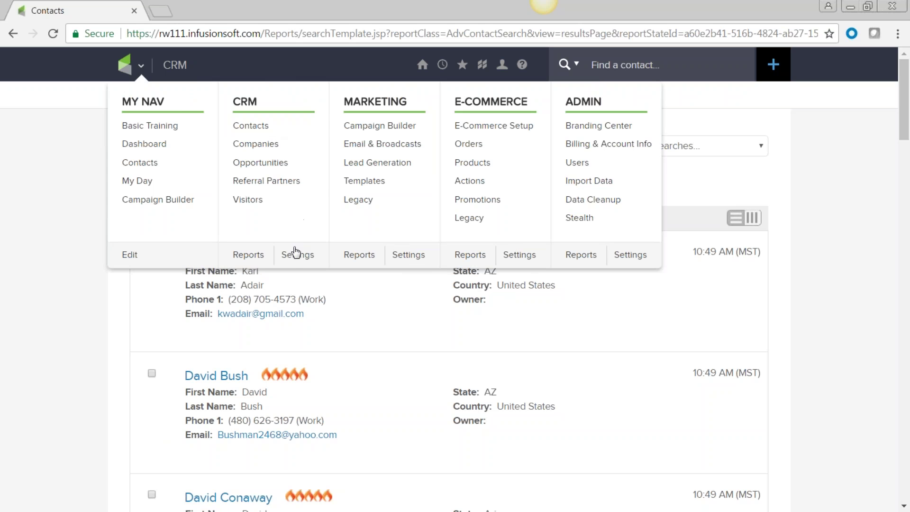
- Open the Tag Categories settings list and highlight Customer Tags and eSubscriptions
click(295, 261)
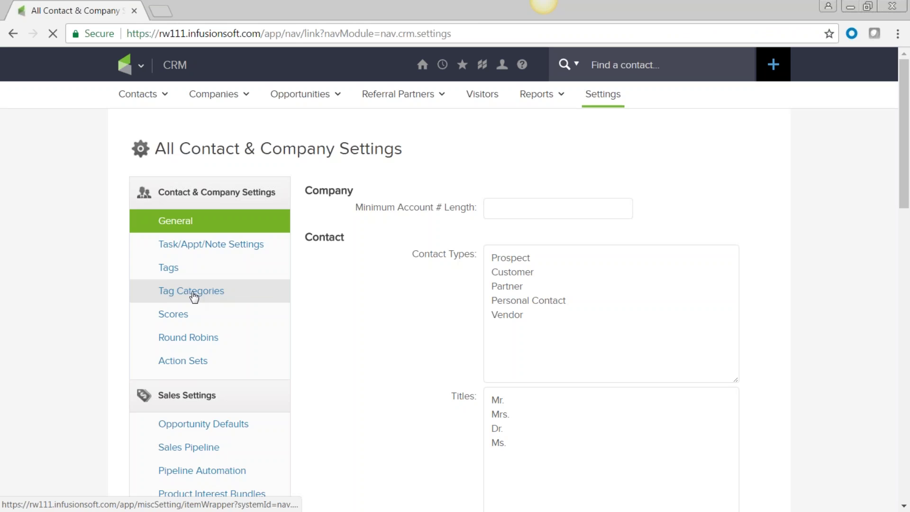
click(194, 295)
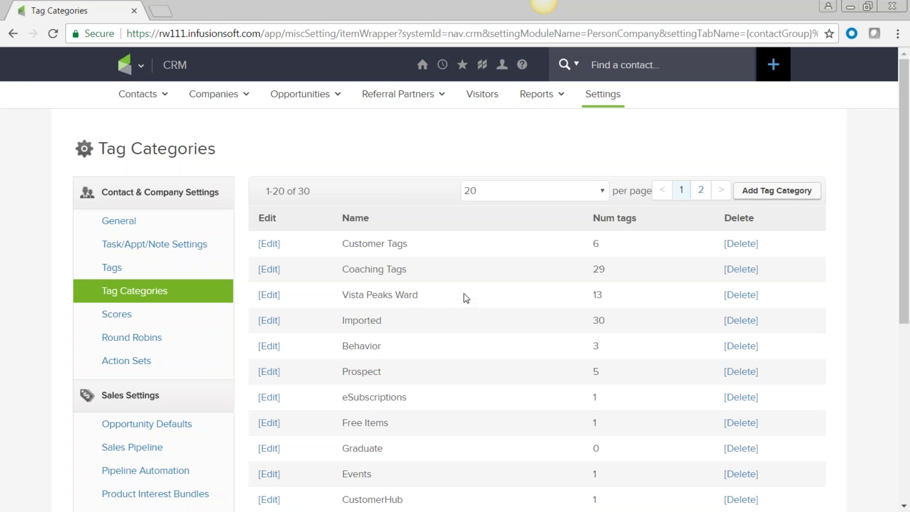
scroll(466, 298, down, 3)
drag(376, 101, 408, 101)
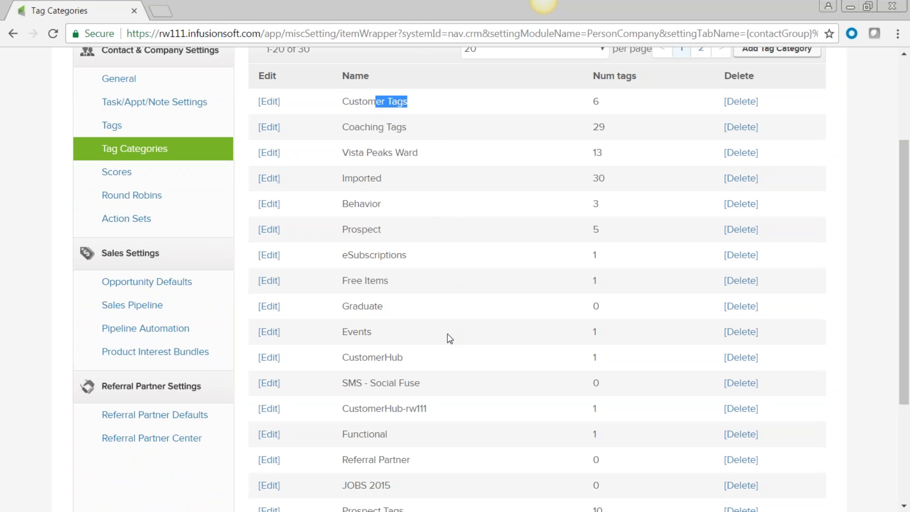
click(411, 259)
double_click(344, 255)
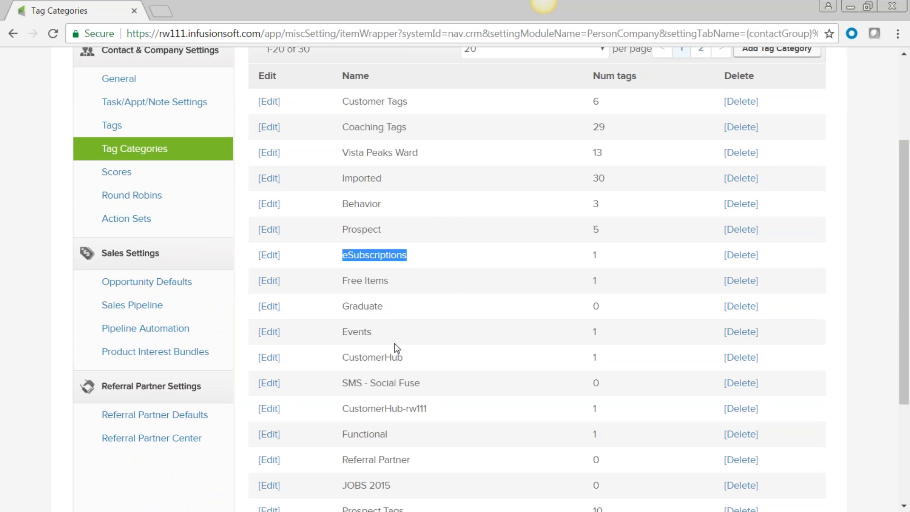
click(415, 363)
- Review the JOBS 2015, Referral Partner, Functional, Prospect Tags, Nurture Tags and Behavior categories
scroll(416, 362, down, 4)
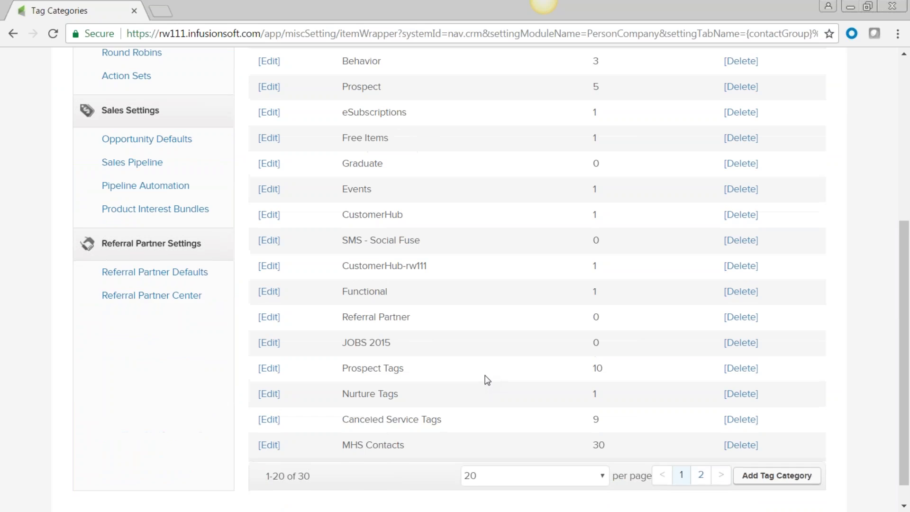
drag(409, 318, 341, 317)
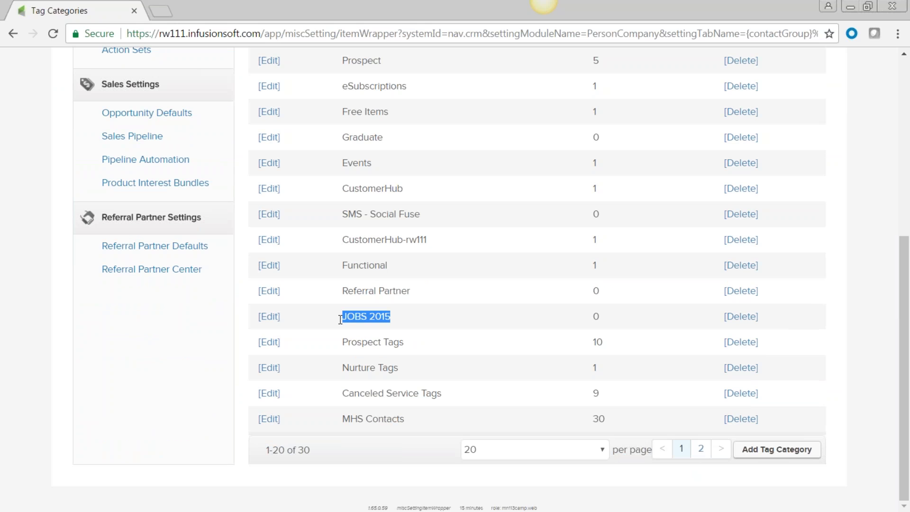
drag(421, 299, 346, 299)
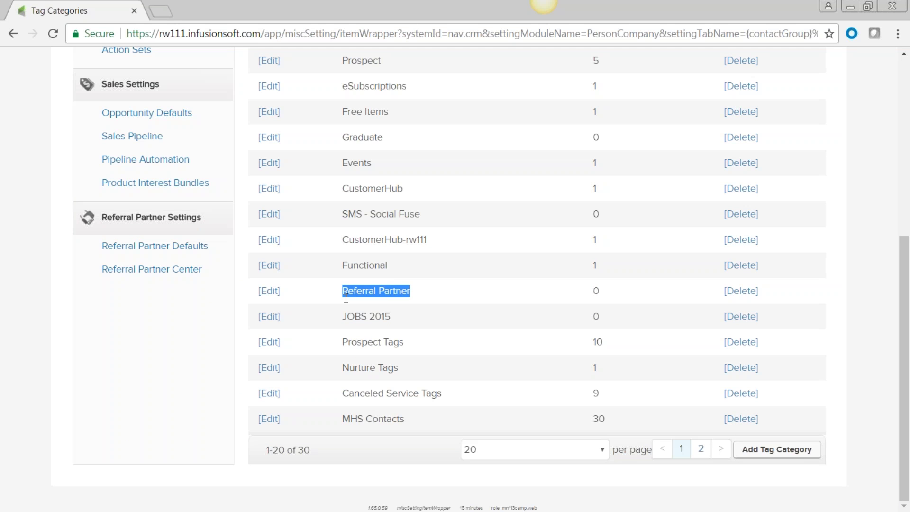
drag(402, 269, 340, 270)
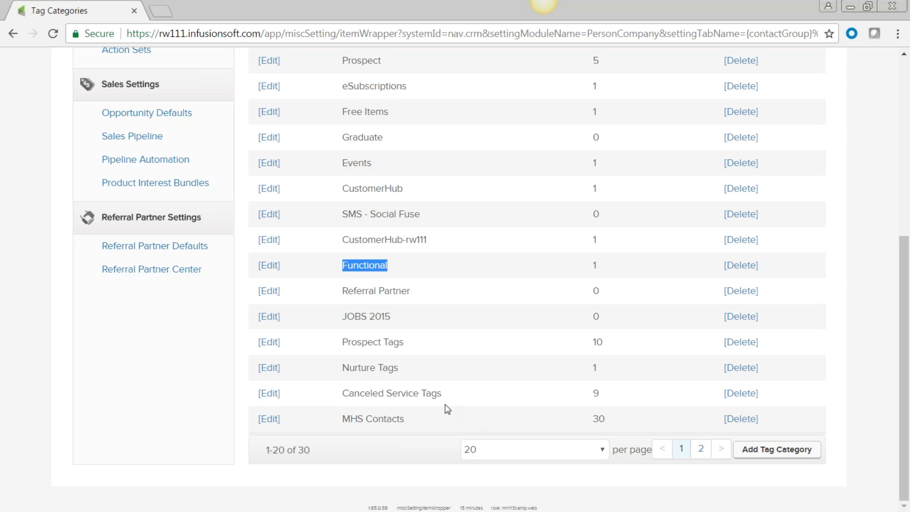
drag(408, 342, 347, 344)
click(411, 371)
drag(408, 366, 335, 366)
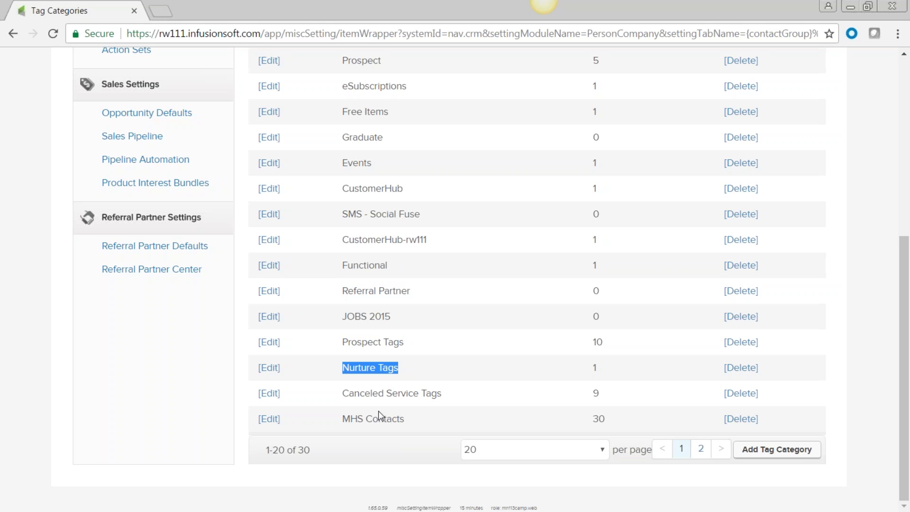
scroll(380, 416, up, 1)
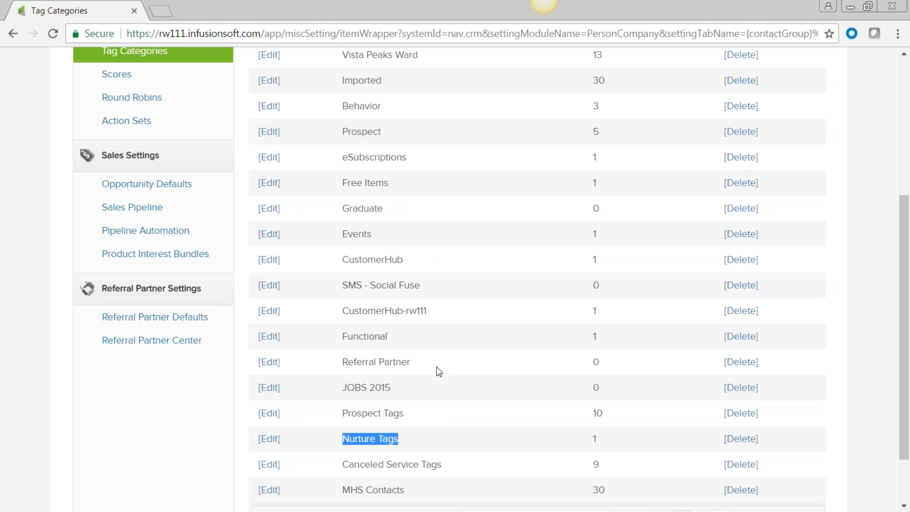
scroll(437, 375, up, 4)
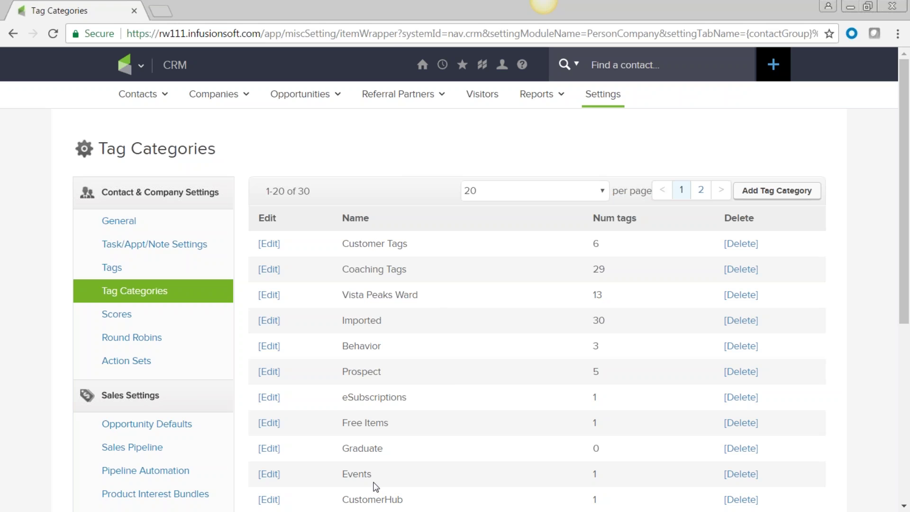
double_click(343, 346)
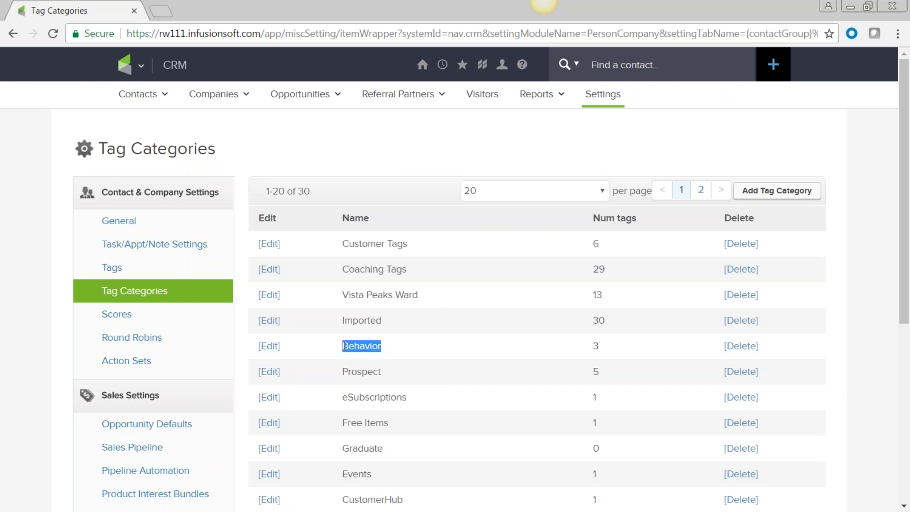
click(140, 65)
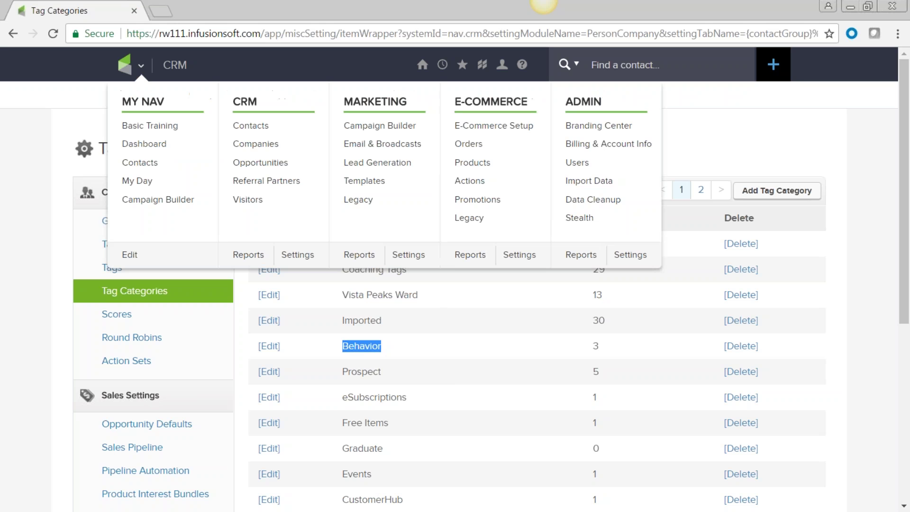
click(378, 126)
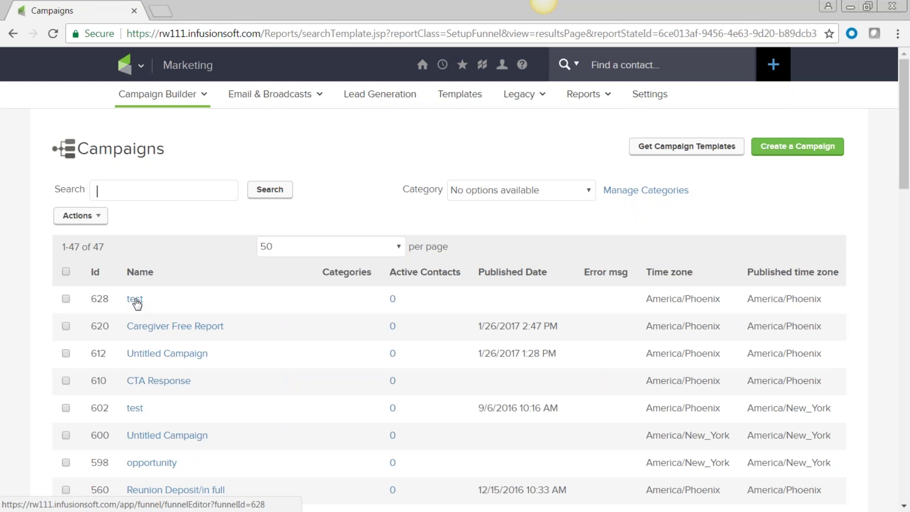
- Open the Caregiver Free Report campaign and review the Caregiver Form and its thank-you page
click(191, 334)
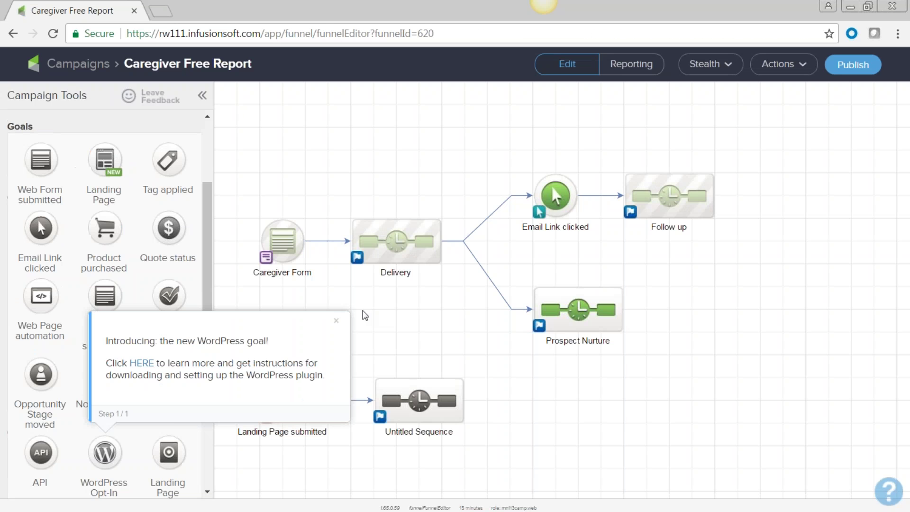
click(336, 320)
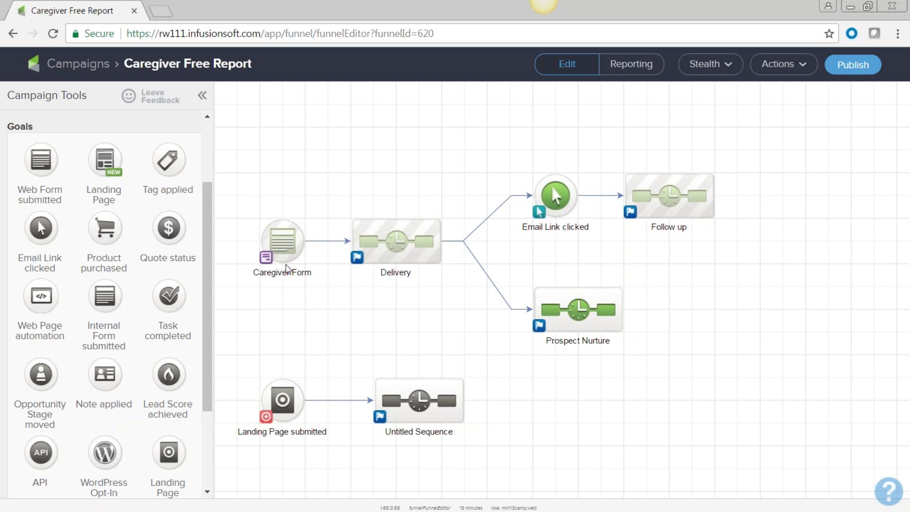
click(284, 237)
double_click(284, 237)
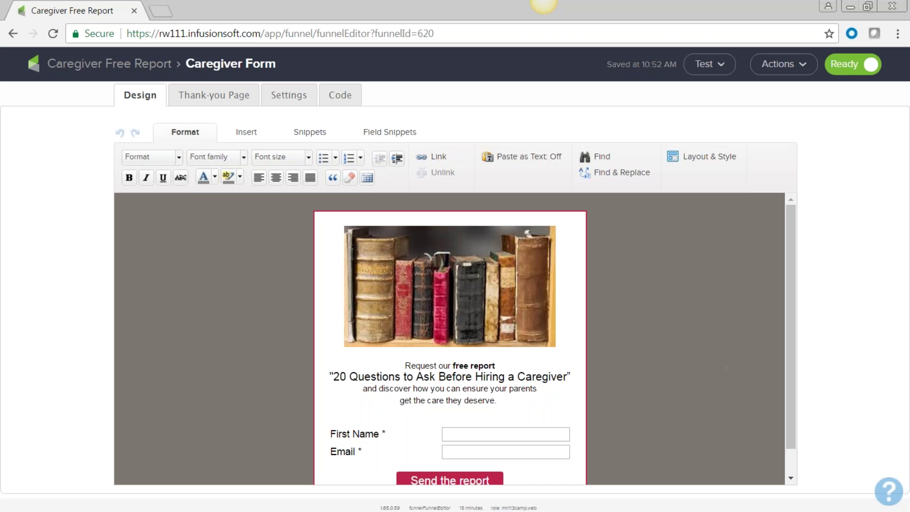
scroll(463, 356, down, 1)
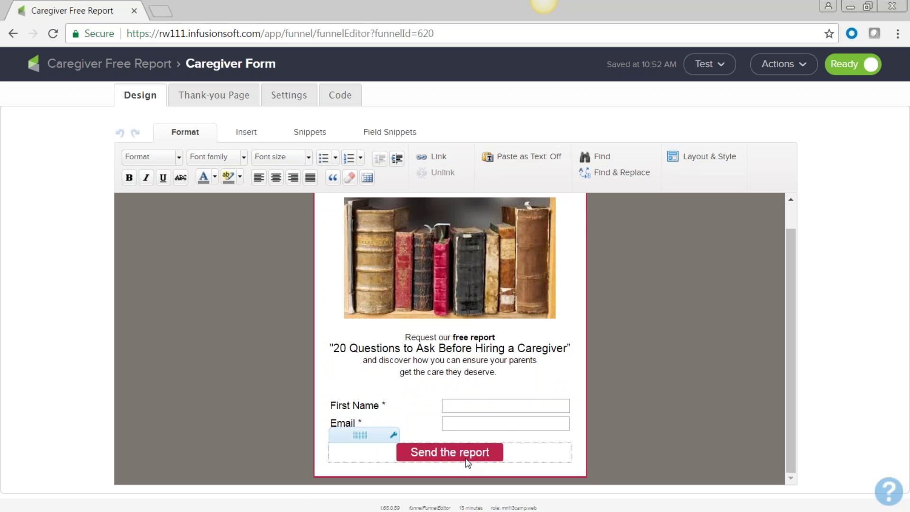
click(214, 96)
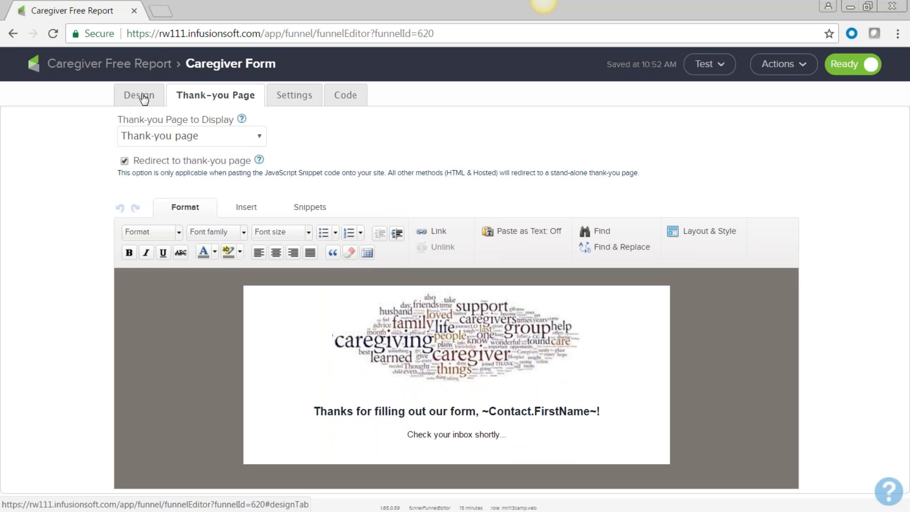
click(13, 34)
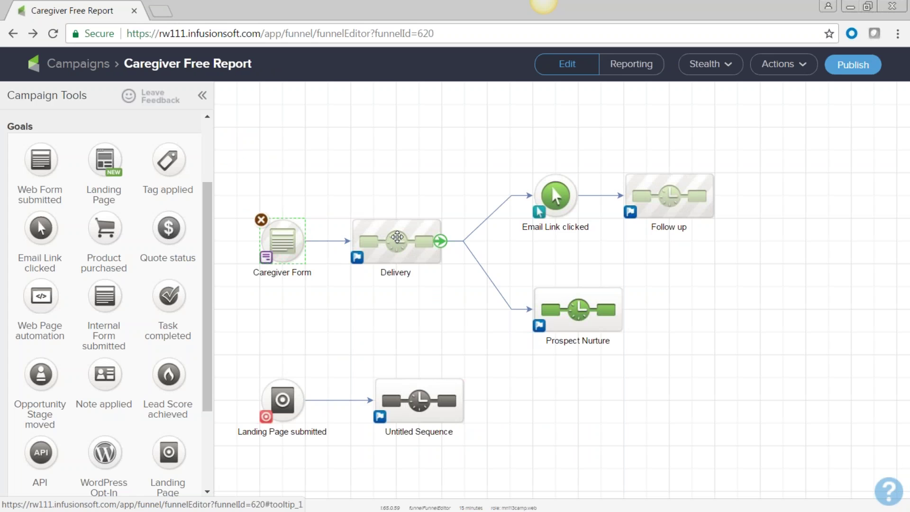
double_click(398, 237)
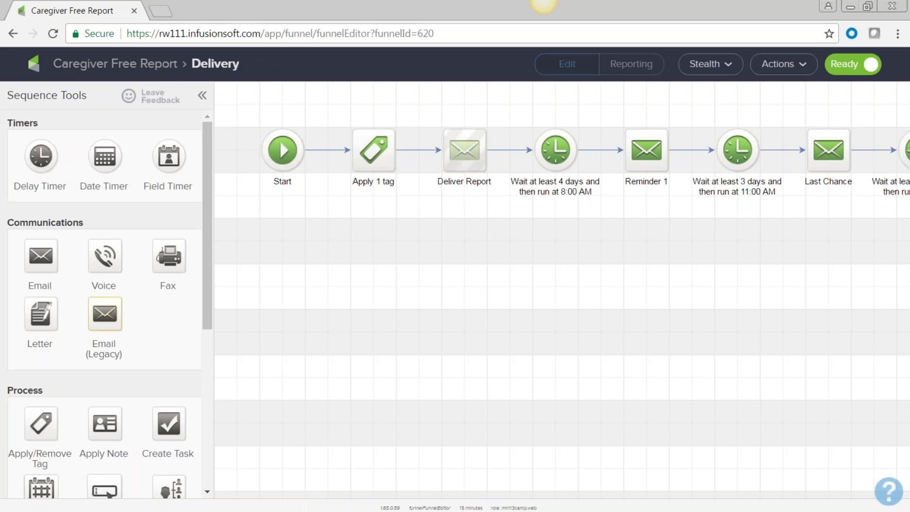
double_click(376, 148)
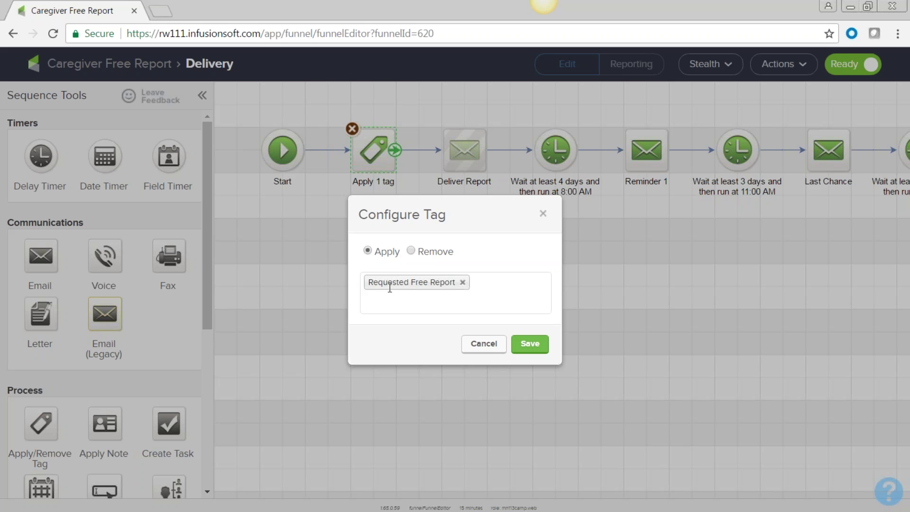
click(483, 344)
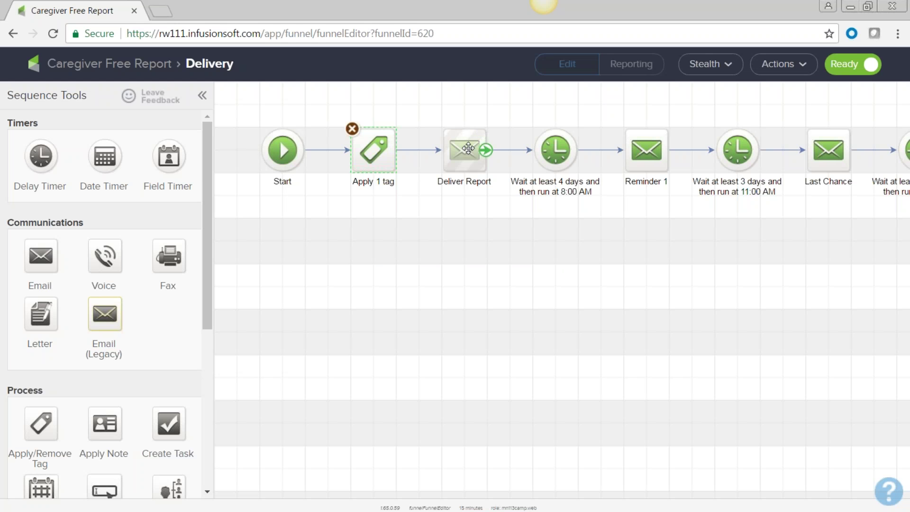
drag(695, 270, 485, 313)
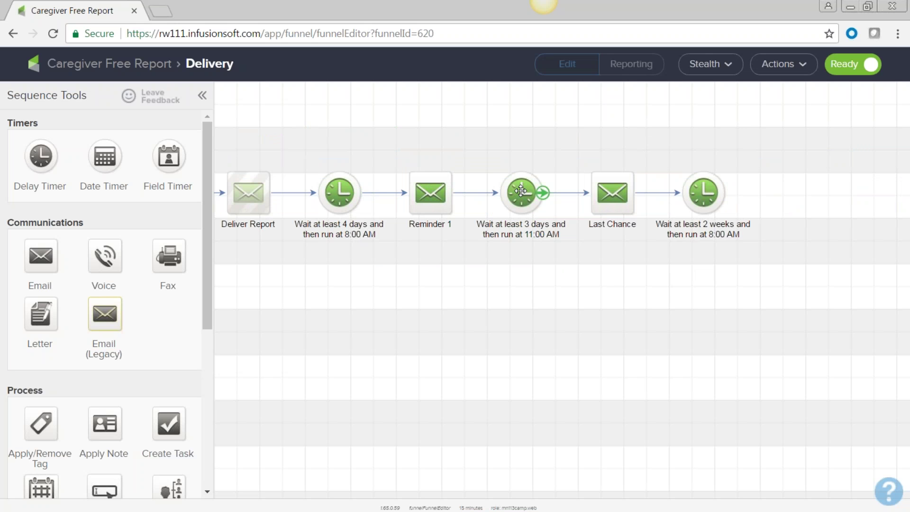
drag(434, 374, 636, 379)
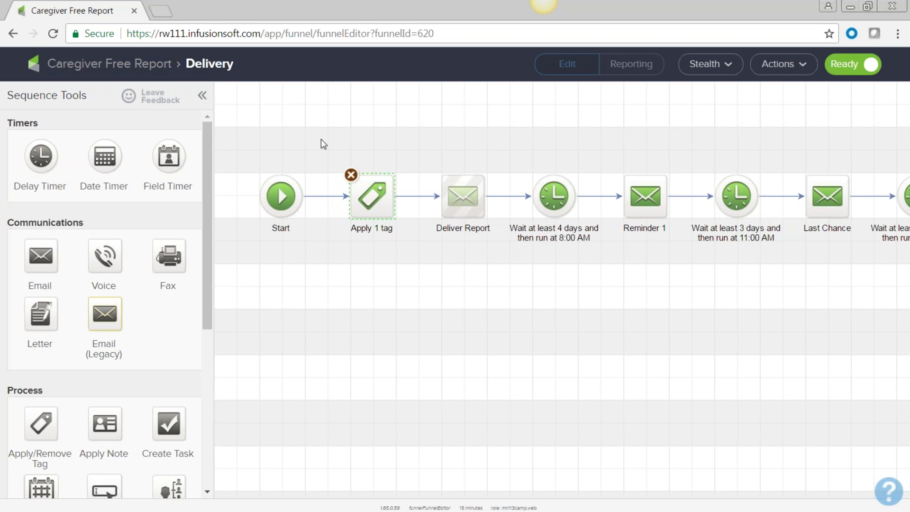
click(13, 33)
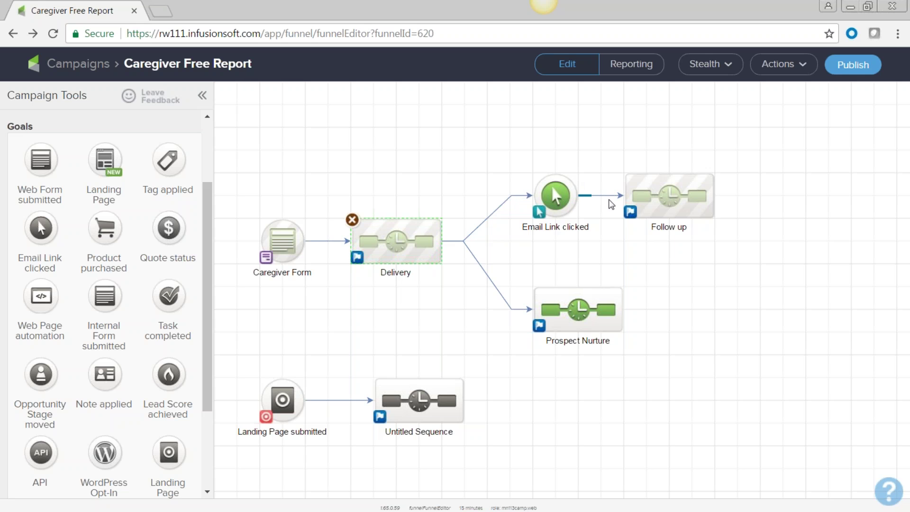
- Open the Follow up sequence and review the Apply 2 tags step without changing it
click(672, 193)
double_click(672, 193)
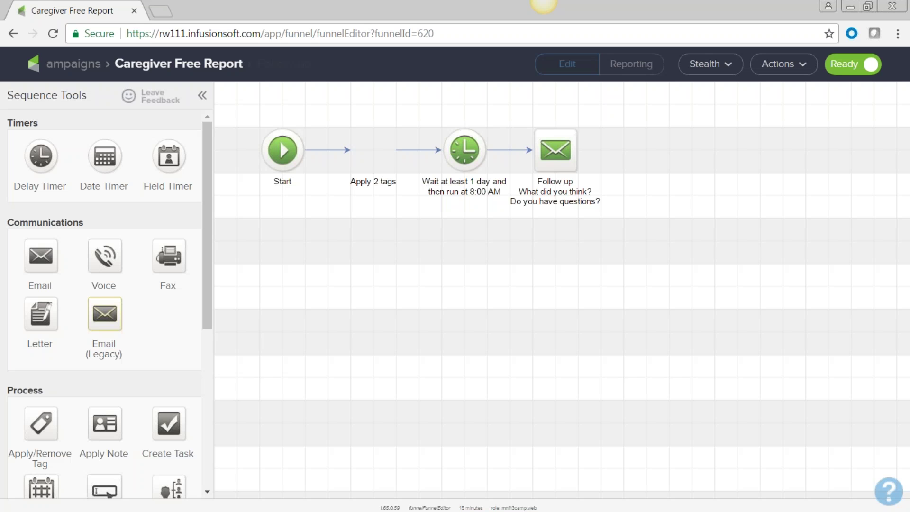
click(379, 146)
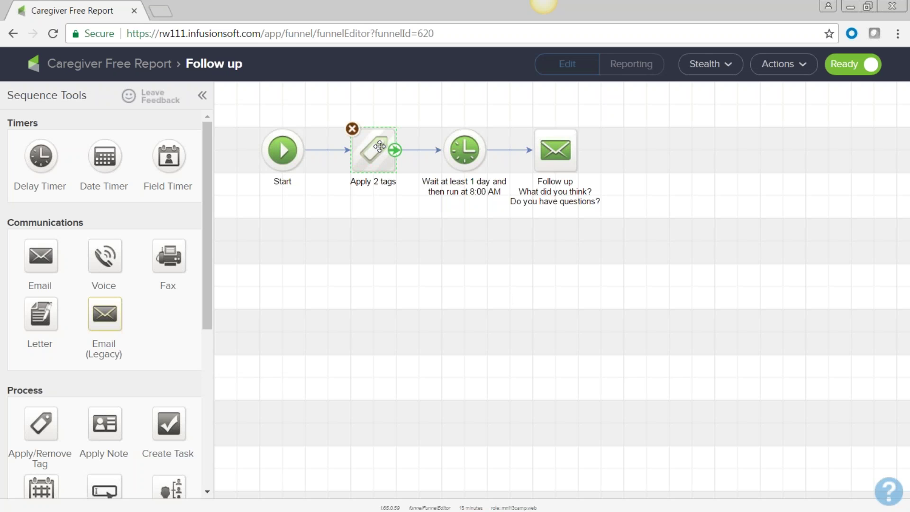
double_click(379, 147)
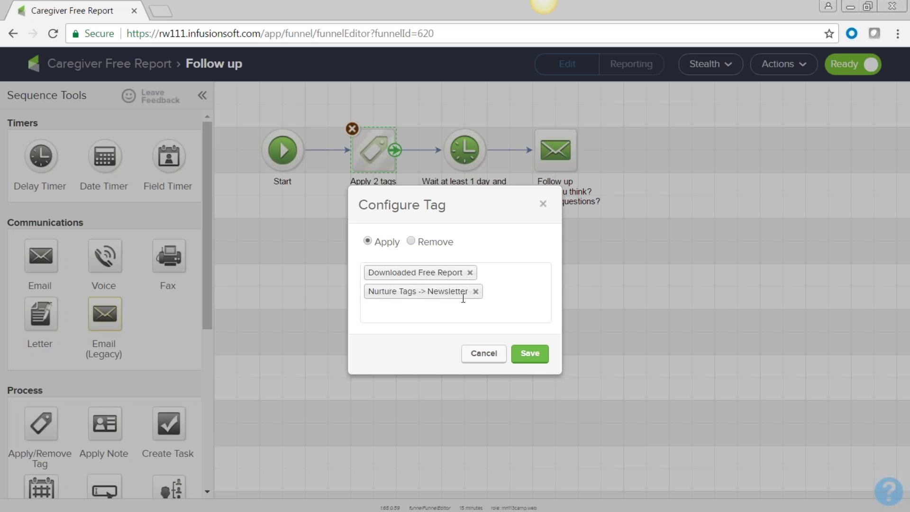
click(485, 356)
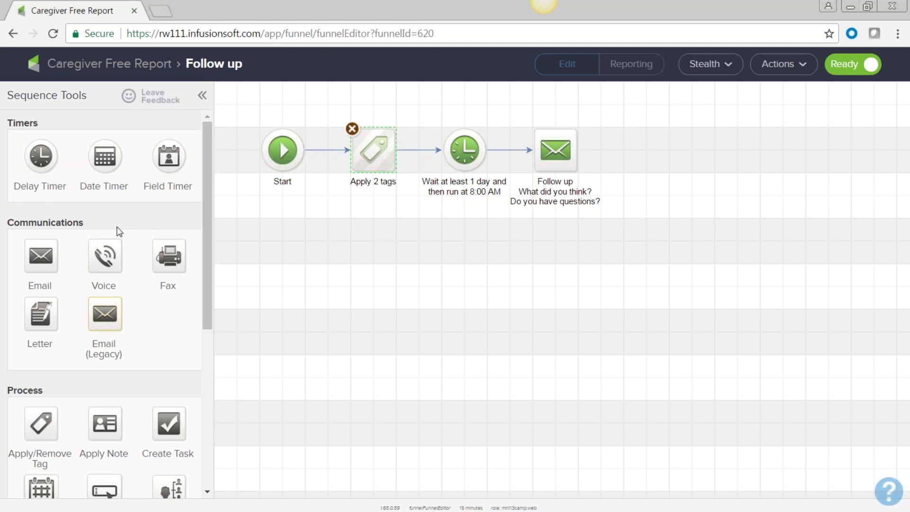
- Add a step after the Follow up email that removes the 'Requested Free Report' tag
scroll(148, 451, down, 3)
drag(41, 281, 673, 151)
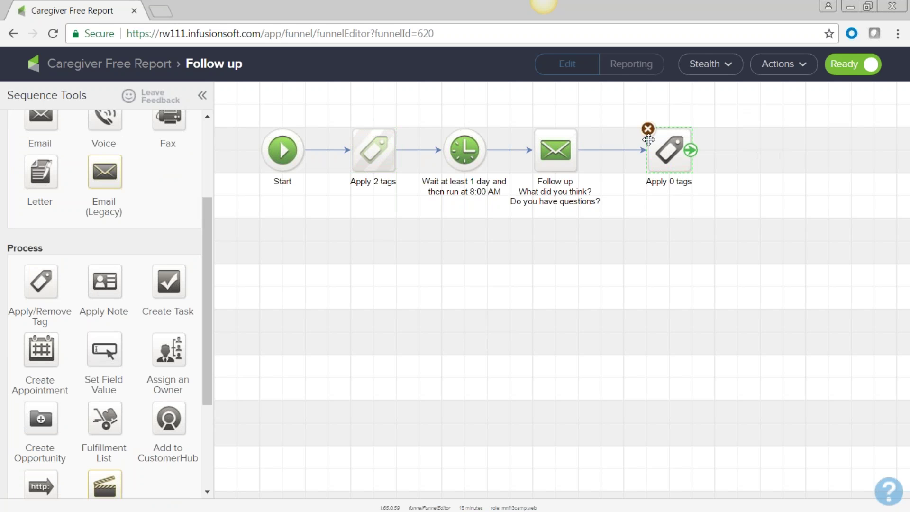
double_click(677, 146)
click(411, 260)
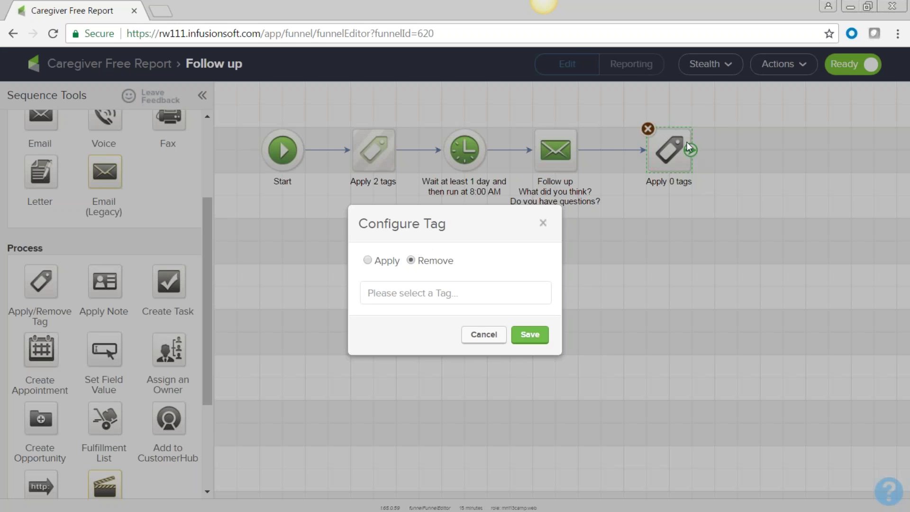
click(409, 295)
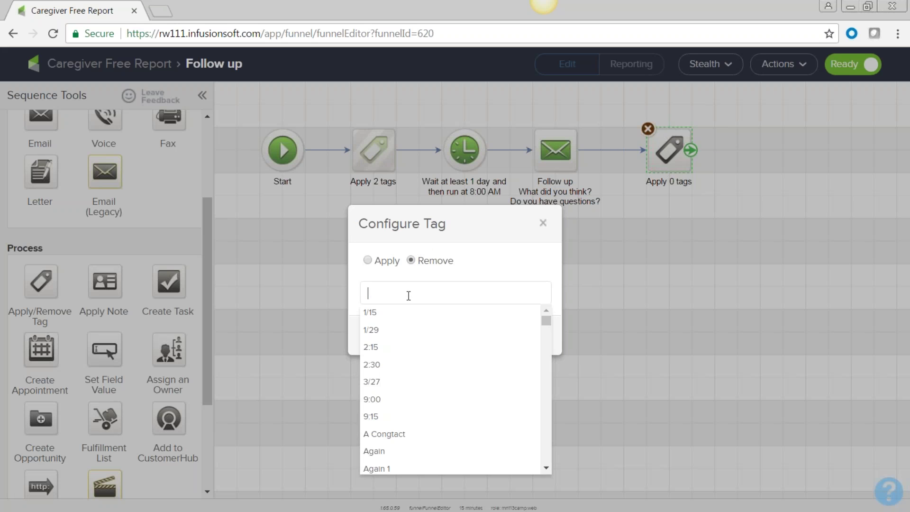
text(req)
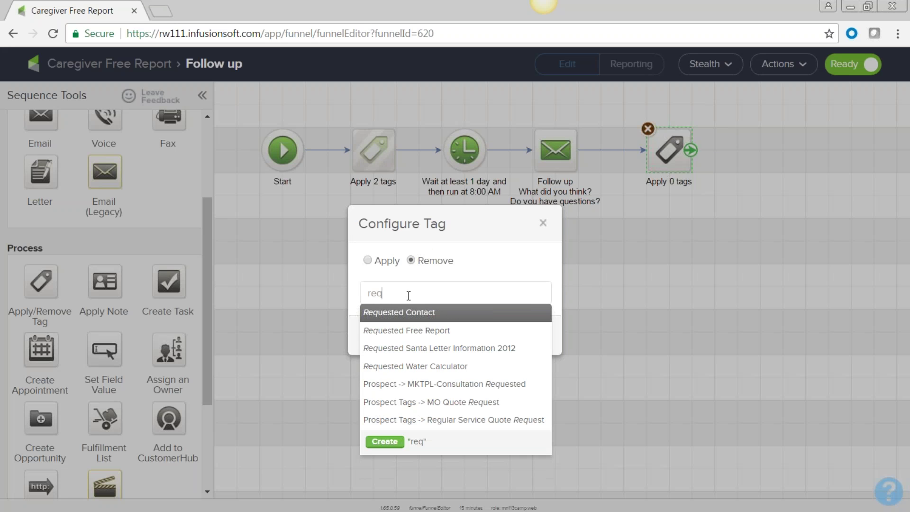
click(407, 331)
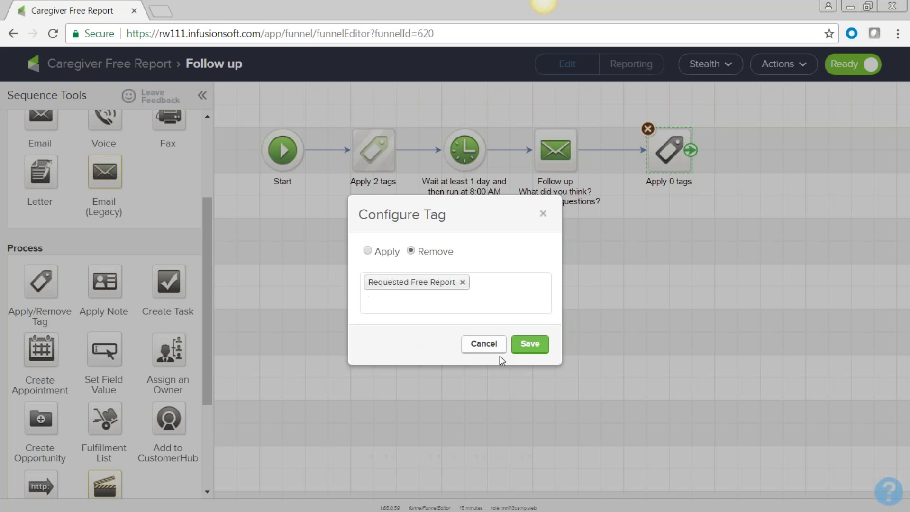
click(530, 345)
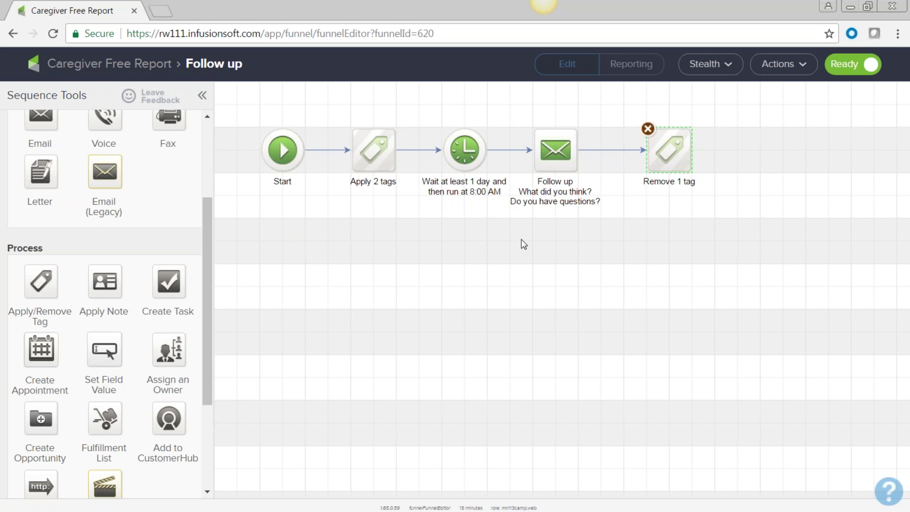
mouse_move(370, 148)
click(641, 352)
- Return to the Caregiver Free Report canvas and deselect the Follow up sequence
click(13, 34)
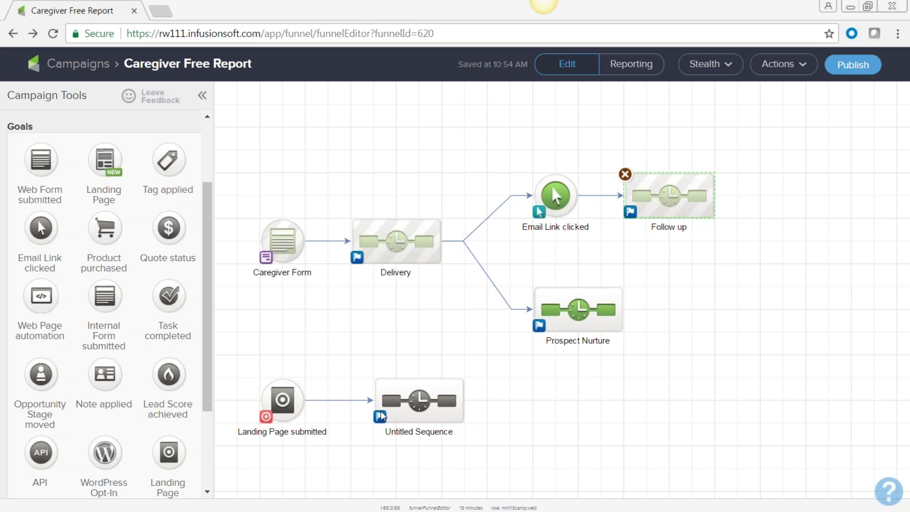
click(285, 131)
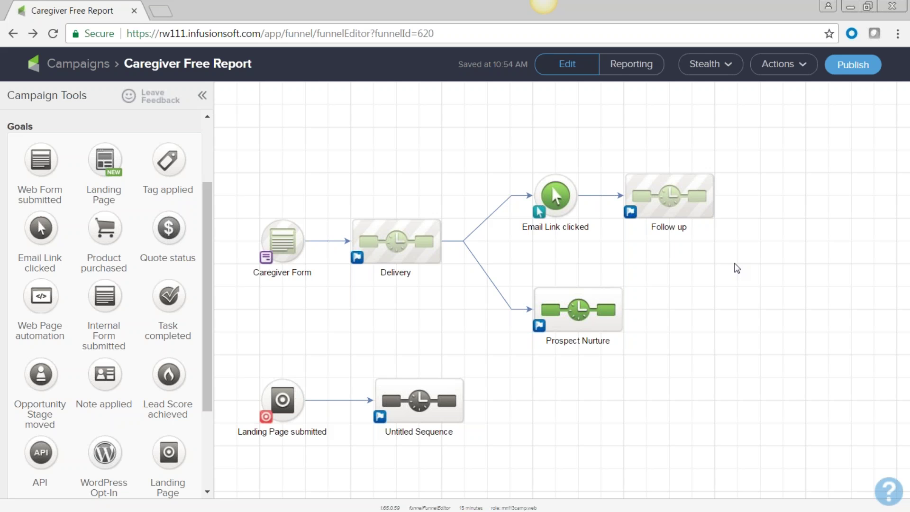